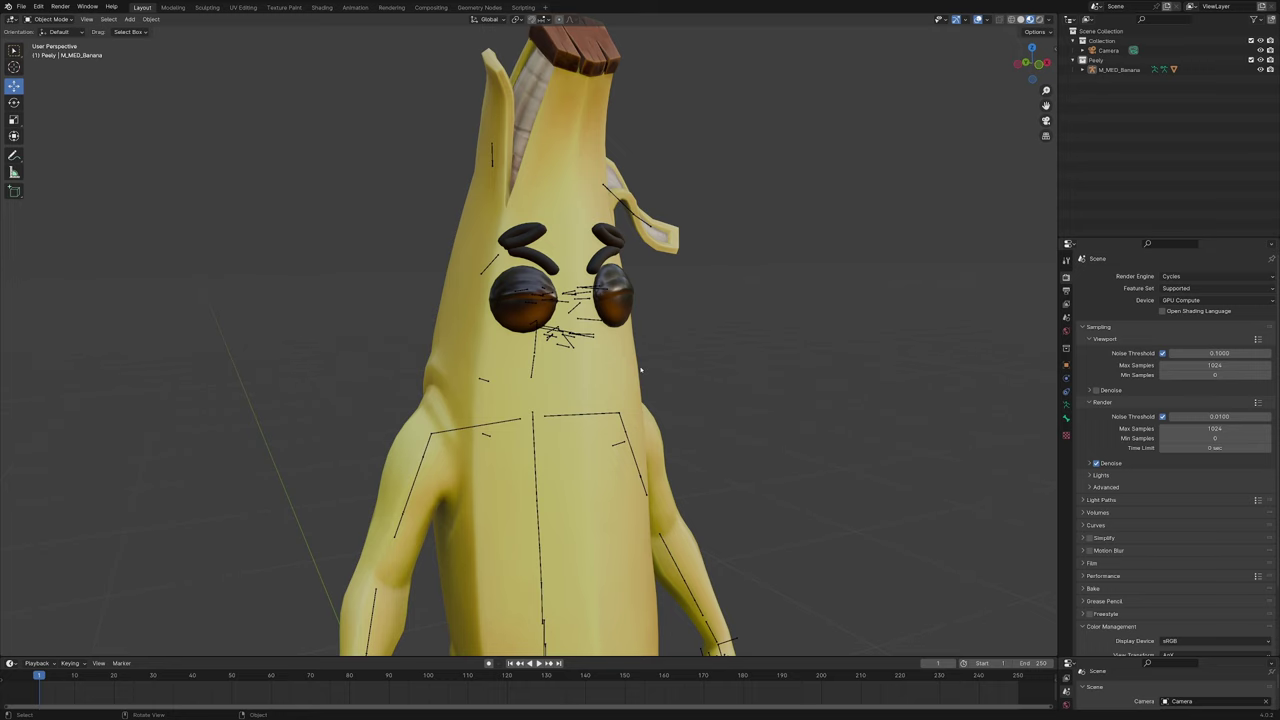
Select the banana character mesh and add a Mask modifier to it
{"action": "middle_click_drag", "start_coordinate": [641, 370], "coordinate": [629, 360]}
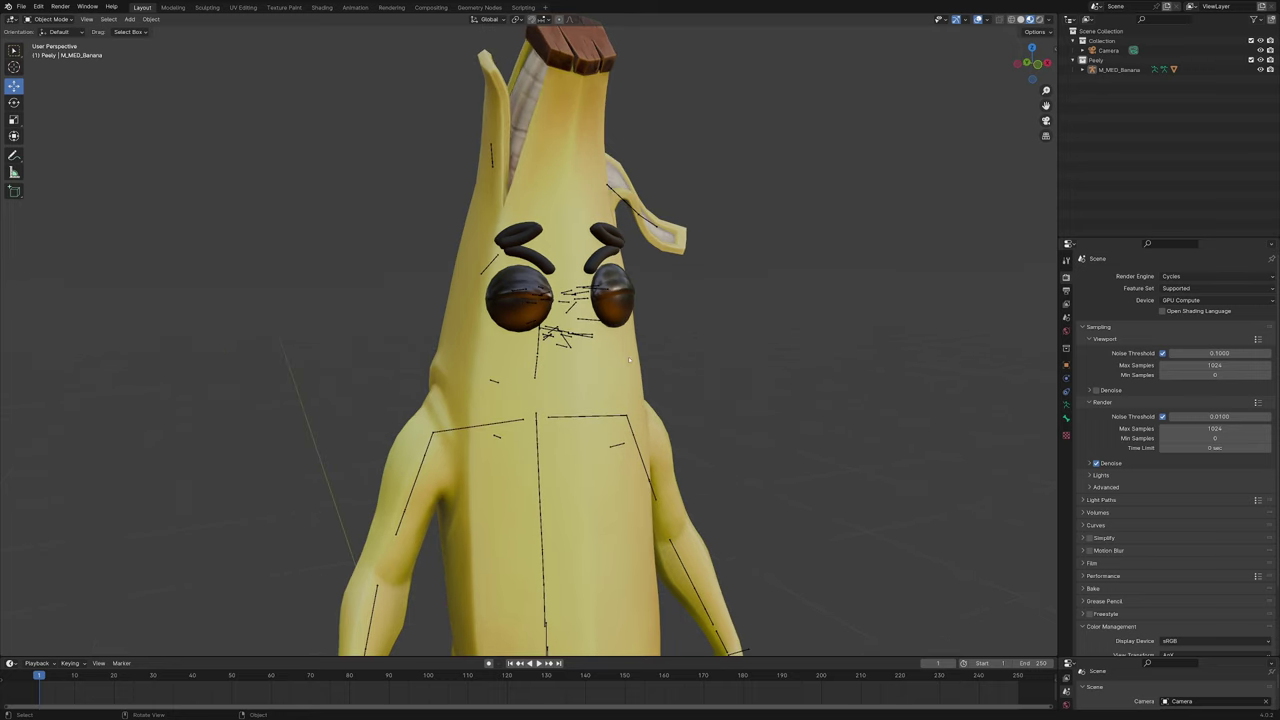
{"action": "left_click", "coordinate": [630, 360]}
{"action": "middle_click_drag", "start_coordinate": [721, 409], "coordinate": [760, 406]}
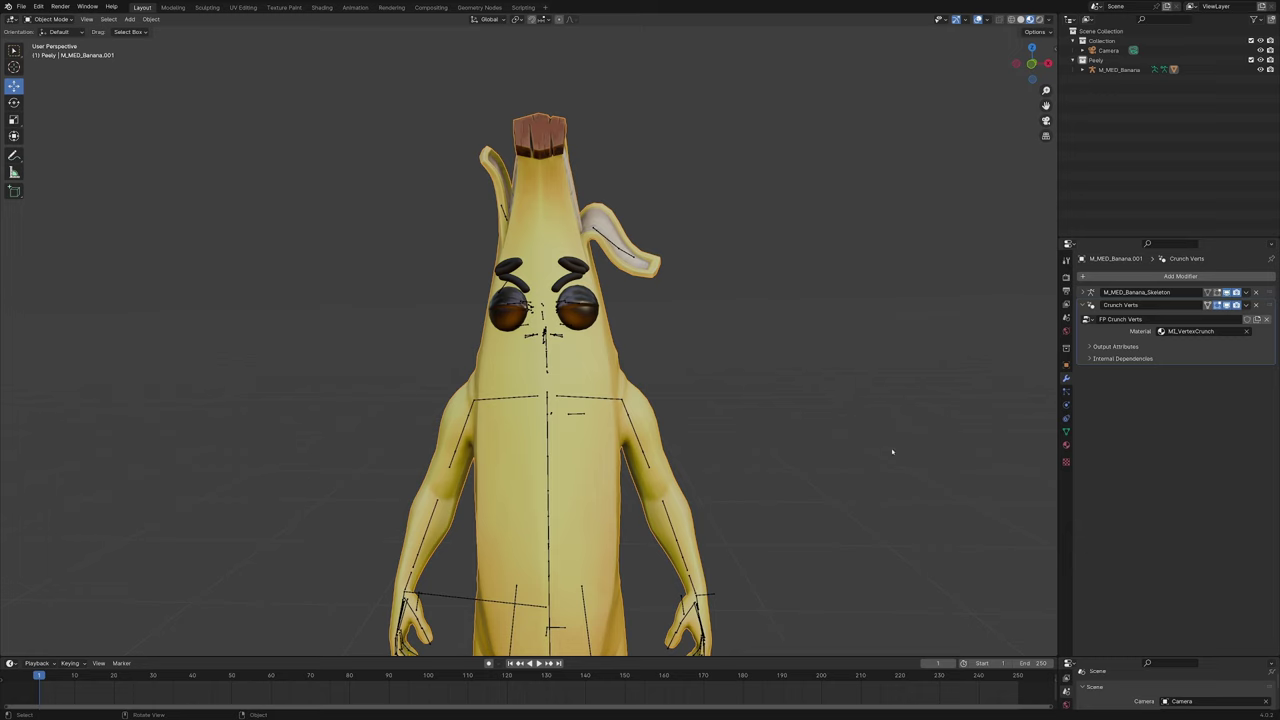
{"action": "scroll", "coordinate": [892, 452], "scroll_direction": "up", "scroll_amount": 2}
{"action": "left_click", "coordinate": [1123, 276]}
{"action": "type", "text": "mask"}
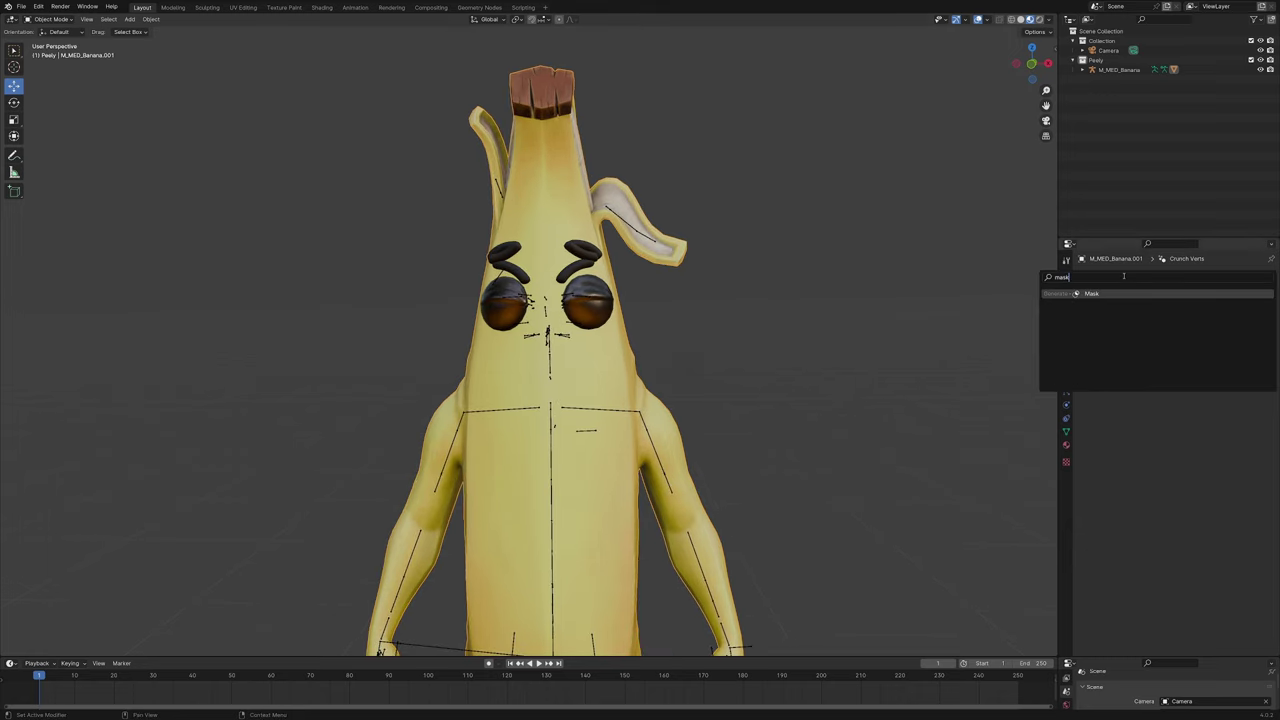
{"action": "key", "text": "Return"}
Create a vertex group named Eyes on the banana mesh and assign the linked geometry of both eyeballs to it
{"action": "left_click", "coordinate": [1066, 432]}
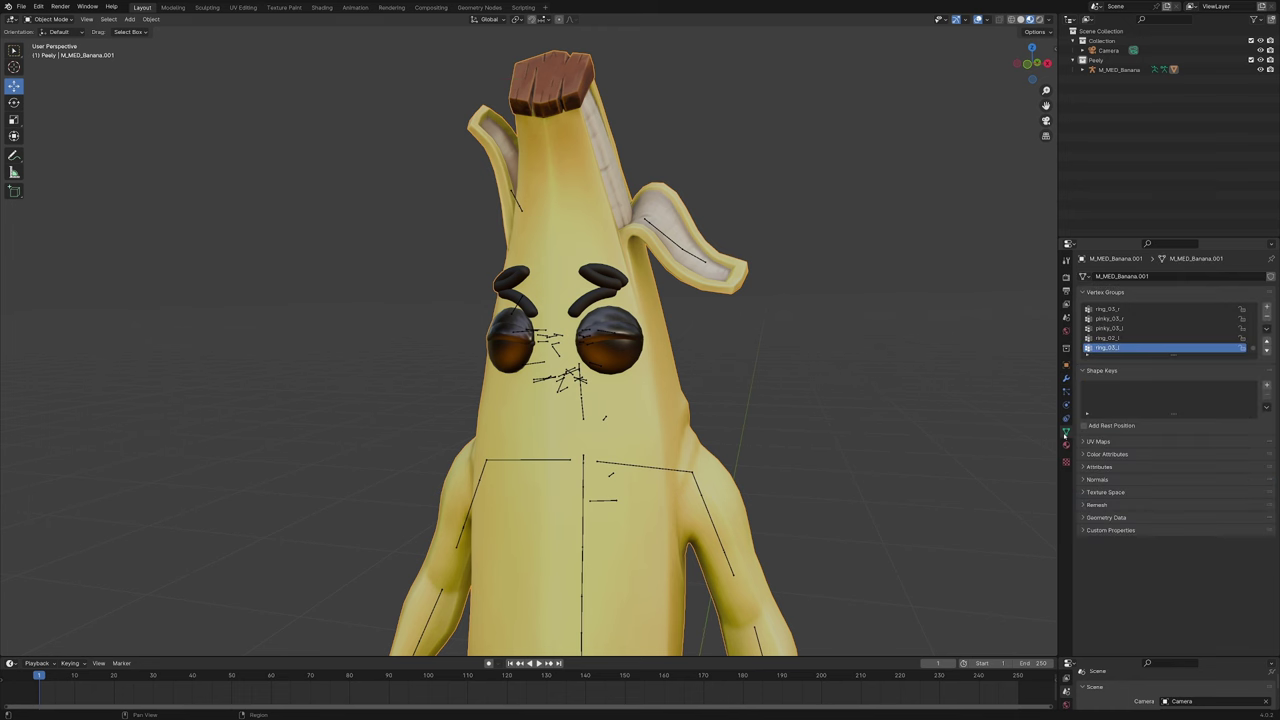
{"action": "scroll", "coordinate": [594, 371], "scroll_direction": "up", "scroll_amount": 2}
{"action": "middle_click_drag", "start_coordinate": [594, 372], "coordinate": [594, 373]}
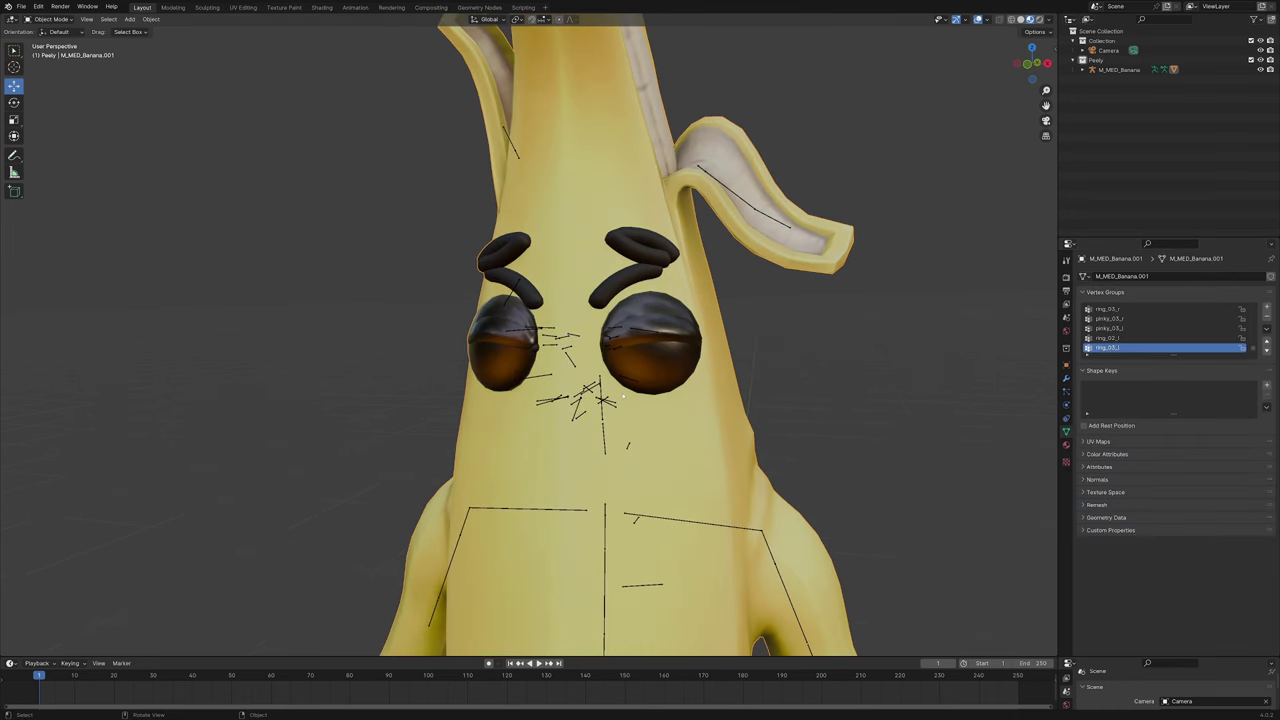
{"action": "key", "text": "Tab"}
{"action": "key", "text": "ctrl+l"}
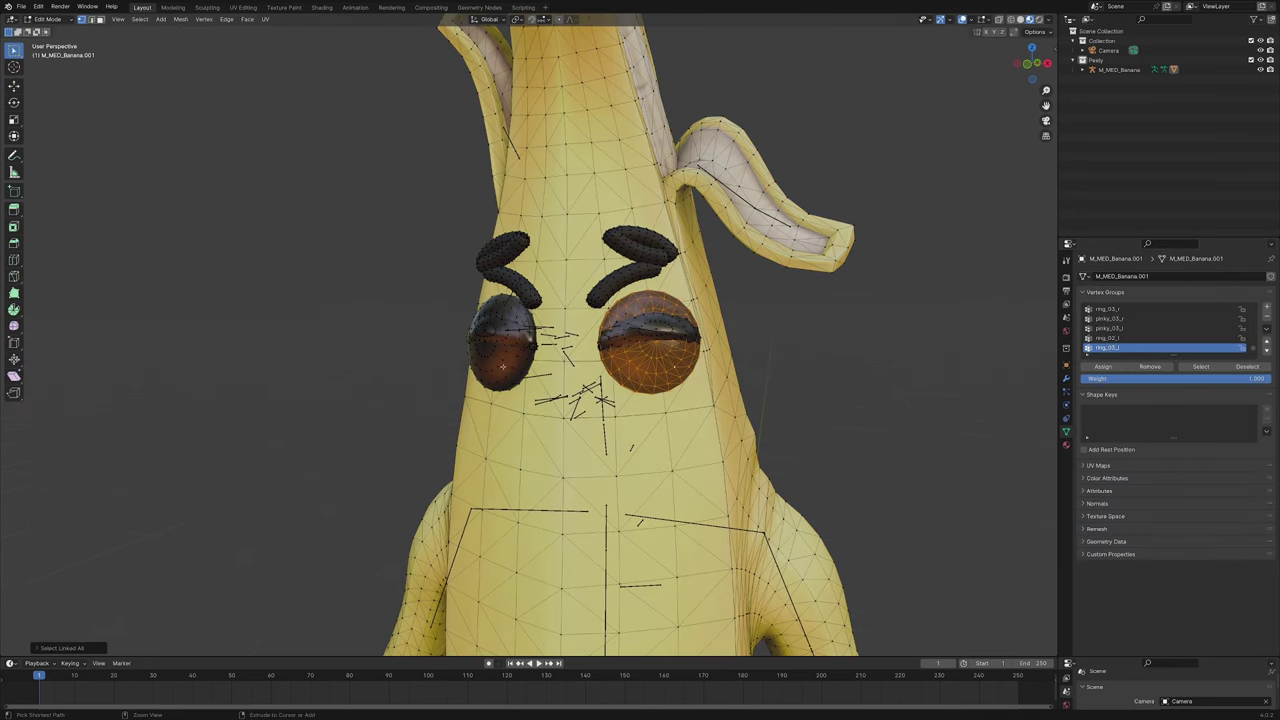
{"action": "key", "text": "l"}
{"action": "scroll", "coordinate": [1198, 332], "scroll_direction": "down", "scroll_amount": 3}
{"action": "left_click", "coordinate": [1266, 307]}
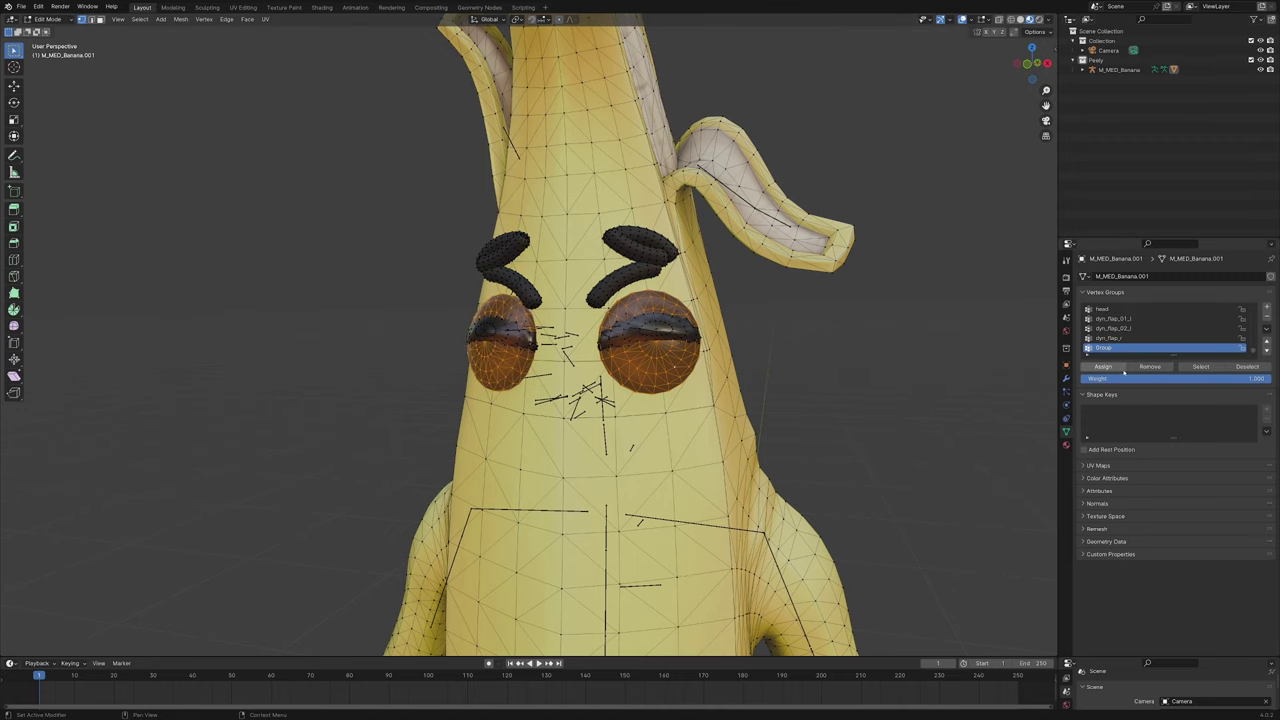
{"action": "left_click", "coordinate": [1102, 369]}
{"action": "double_click", "coordinate": [1110, 347]}
{"action": "type", "text": "Eyes"}
{"action": "key", "text": "Tab"}
Set the Mask modifier's vertex group to Eyes and invert it so the eyeballs are hidden
{"action": "middle_click_drag", "start_coordinate": [978, 368], "coordinate": [990, 369]}
{"action": "left_click", "coordinate": [1066, 379]}
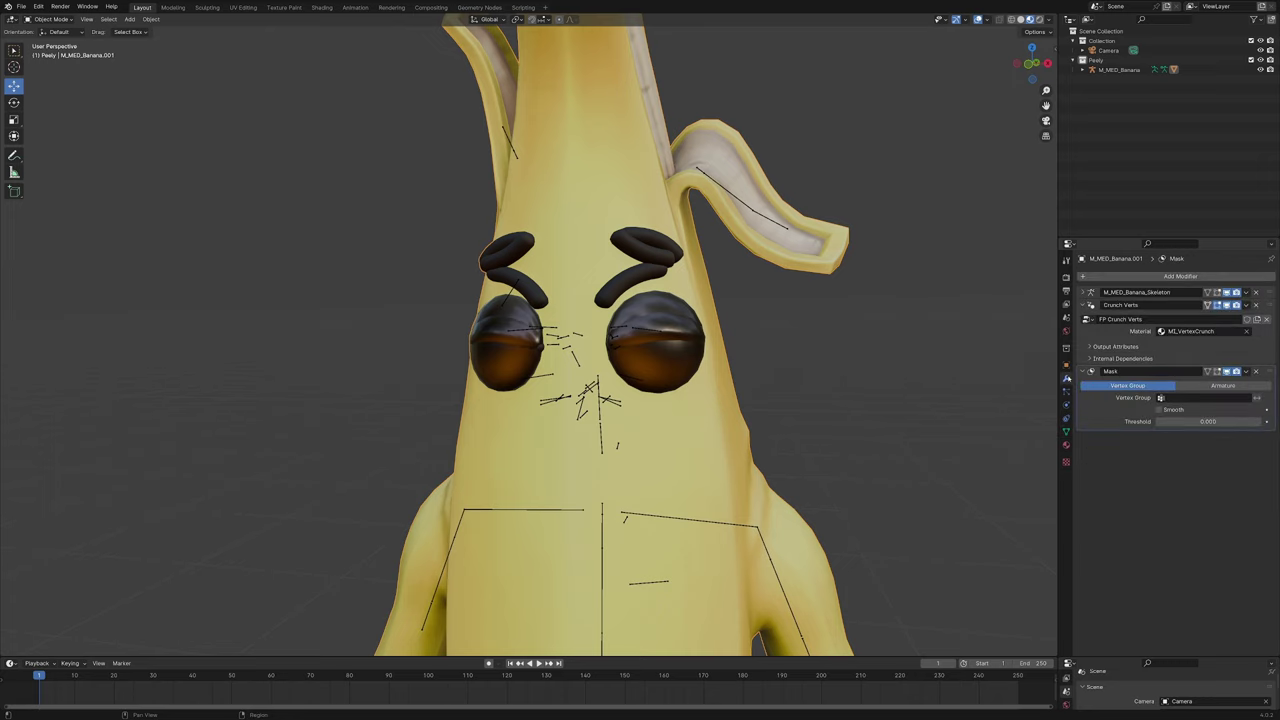
{"action": "left_click", "coordinate": [1197, 400]}
{"action": "type", "text": "eyes"}
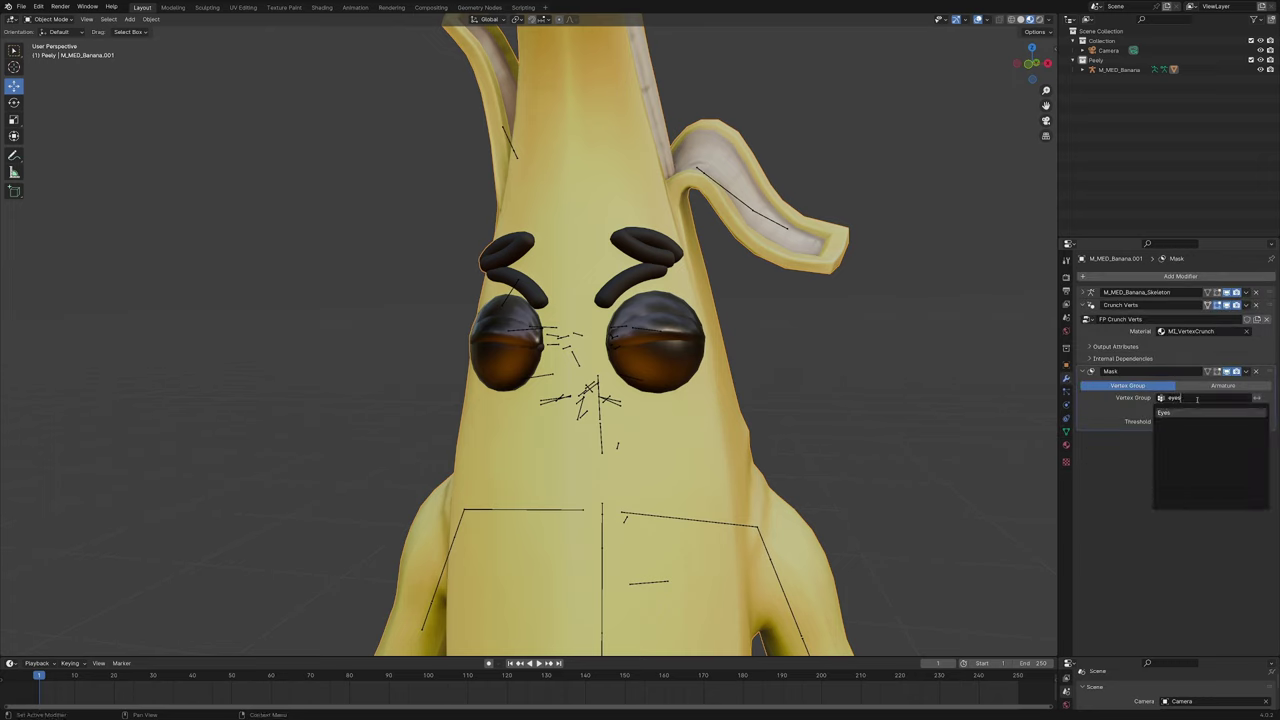
{"action": "key", "text": "Return"}
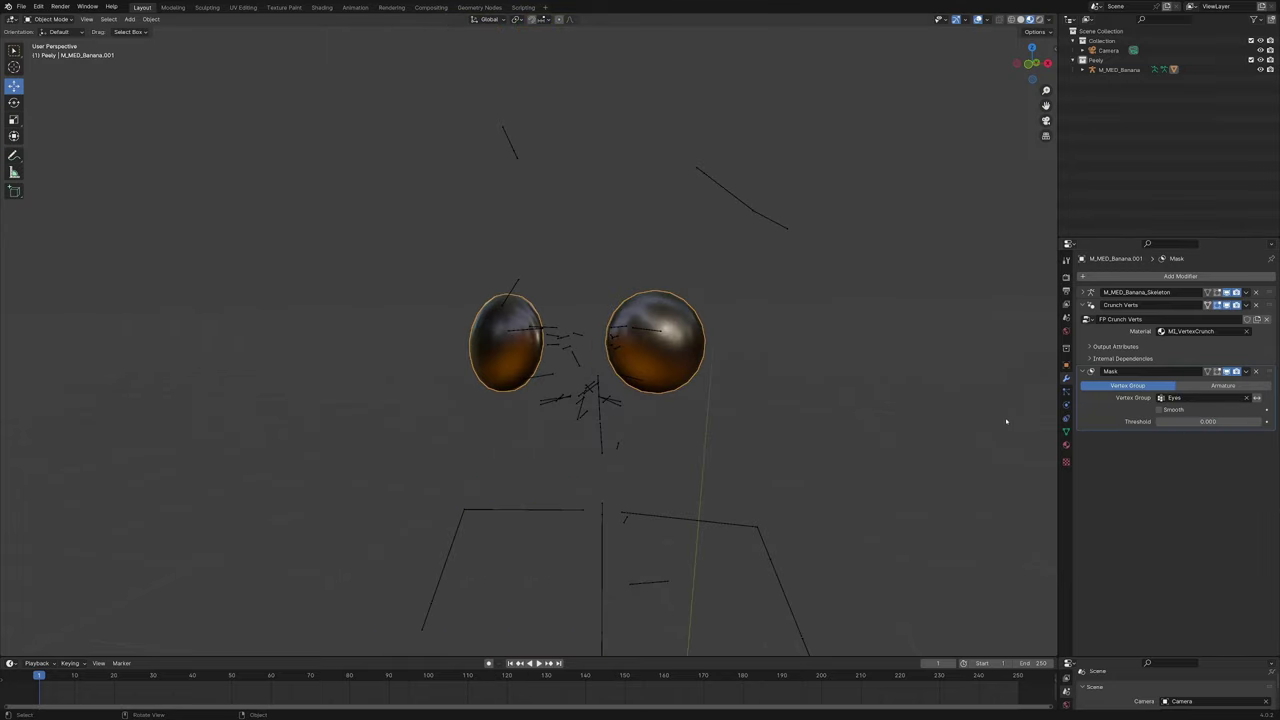
{"action": "left_click", "coordinate": [1257, 398]}
Compare the face with the Mask modifier switched on and off in the viewport, and remove the modifier
{"action": "scroll", "coordinate": [785, 463], "scroll_direction": "up", "scroll_amount": 1}
{"action": "middle_click_drag", "start_coordinate": [772, 463], "coordinate": [783, 461]}
{"action": "scroll", "coordinate": [850, 451], "scroll_direction": "down", "scroll_amount": 2}
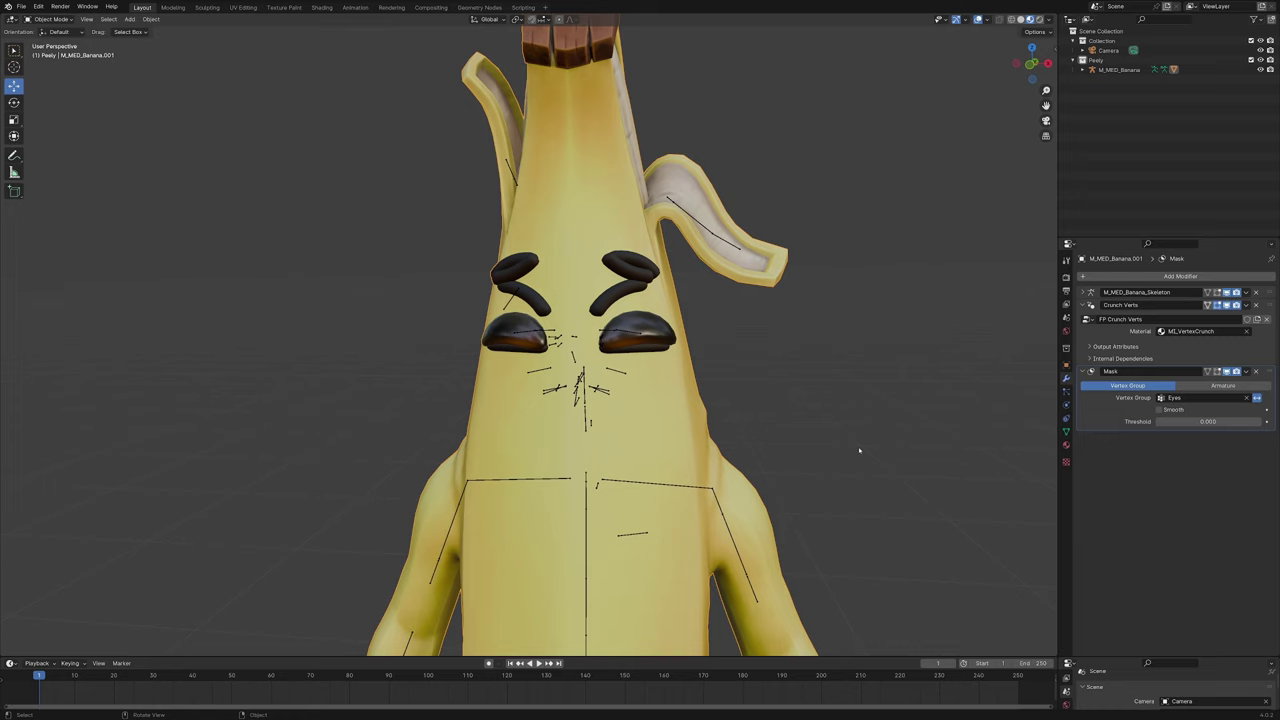
{"action": "left_click", "coordinate": [1227, 373]}
{"action": "left_click", "coordinate": [1227, 372]}
{"action": "left_click", "coordinate": [1227, 372]}
{"action": "left_click", "coordinate": [1227, 372]}
{"action": "left_click", "coordinate": [1227, 372]}
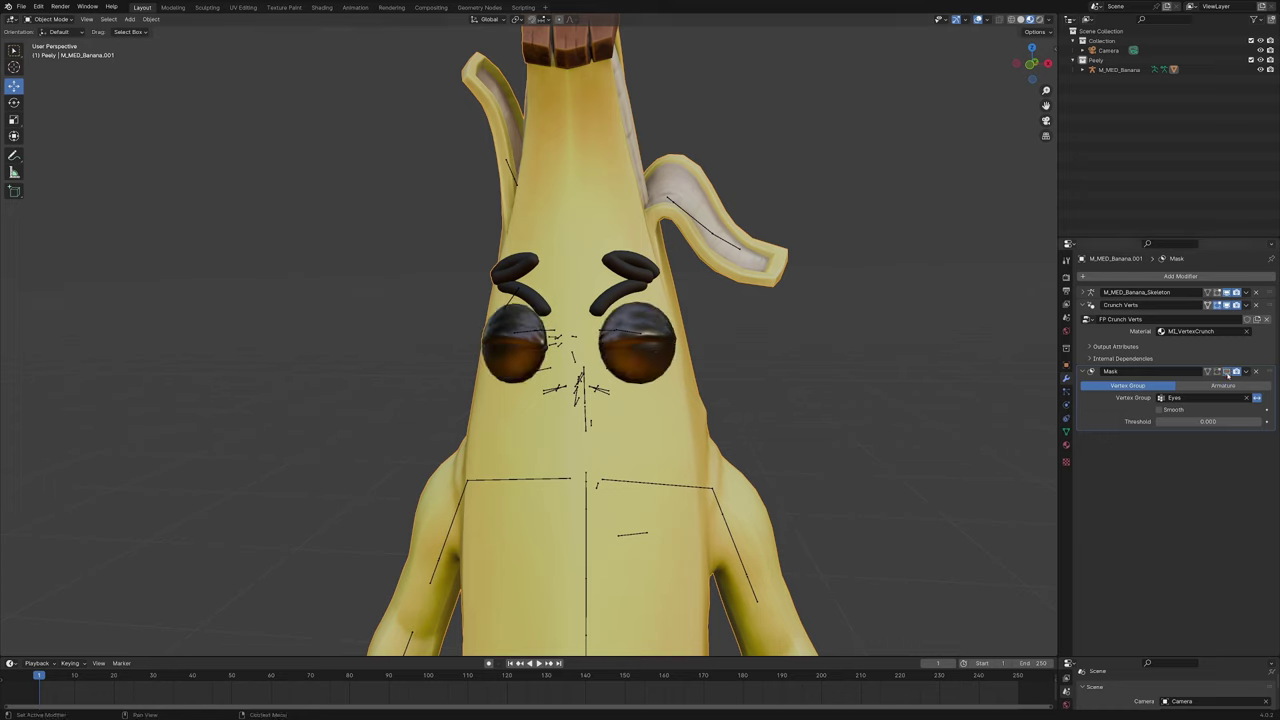
{"action": "left_click", "coordinate": [1227, 372]}
{"action": "left_click", "coordinate": [1227, 372]}
{"action": "left_click", "coordinate": [1227, 372]}
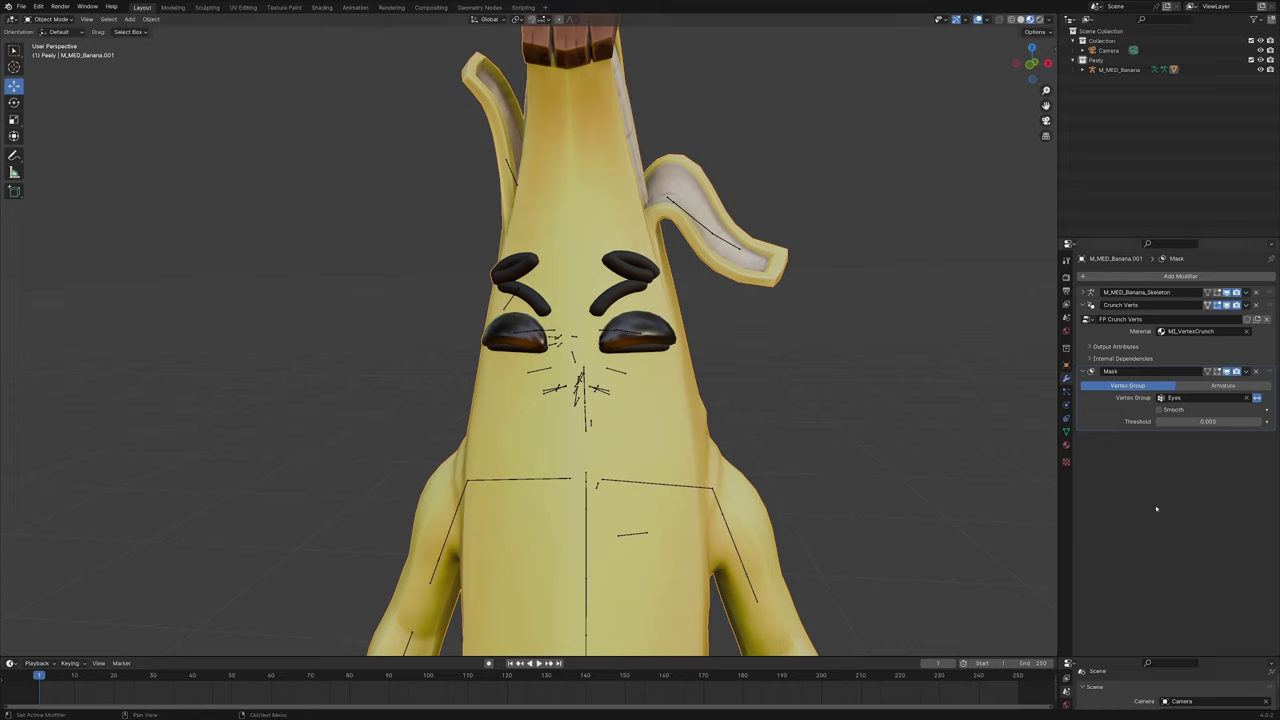
{"action": "scroll", "coordinate": [811, 428], "scroll_direction": "down", "scroll_amount": 1}
{"action": "left_click", "coordinate": [1256, 371]}
Add a Basis shape key and a second shape key to the banana mesh
{"action": "left_click", "coordinate": [1067, 432]}
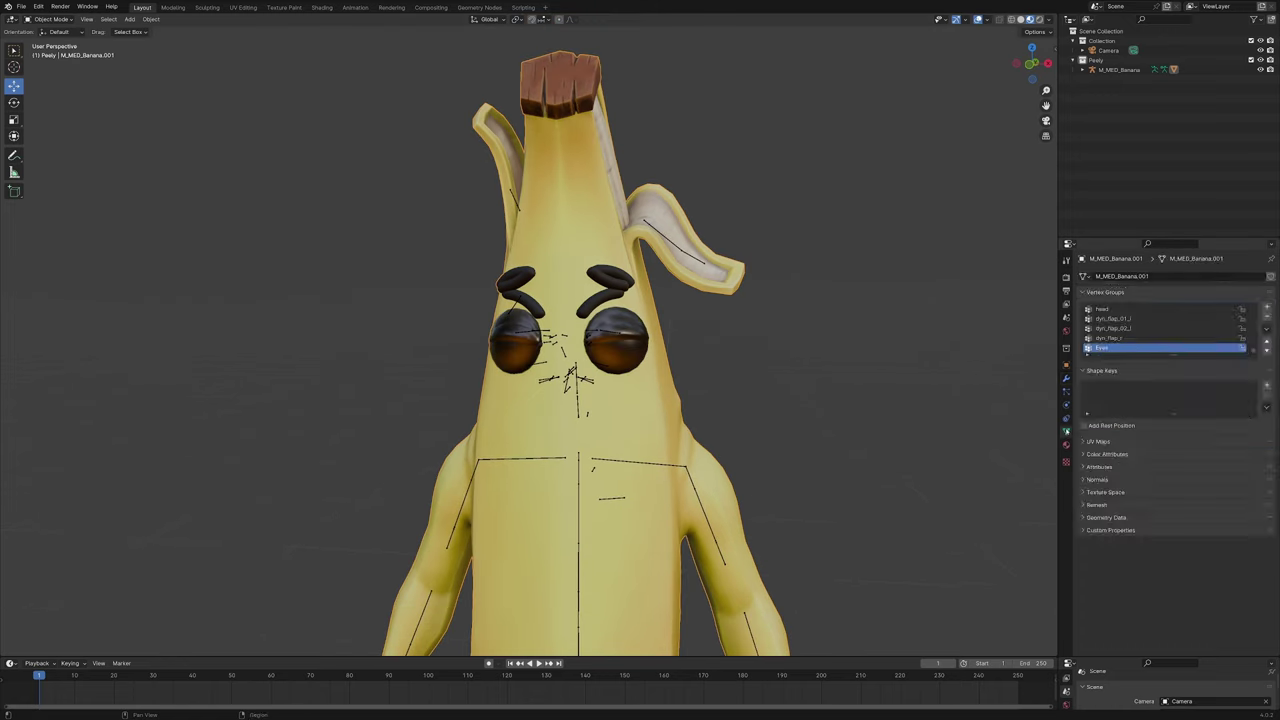
{"action": "left_click", "coordinate": [1267, 385]}
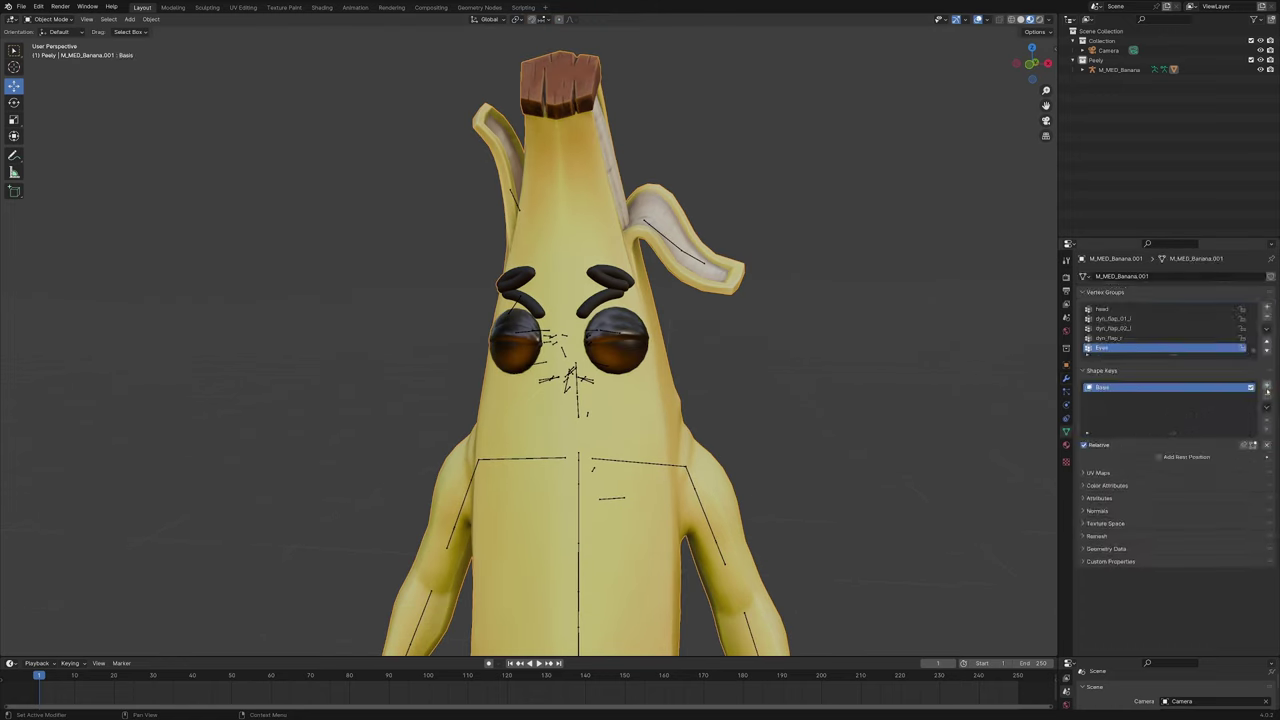
{"action": "left_click", "coordinate": [1267, 385]}
In the new shape key, move both eyeballs back into the head along Y and scale them to 0
{"action": "key", "text": "Tab"}
{"action": "scroll", "coordinate": [768, 403], "scroll_direction": "up", "scroll_amount": 4}
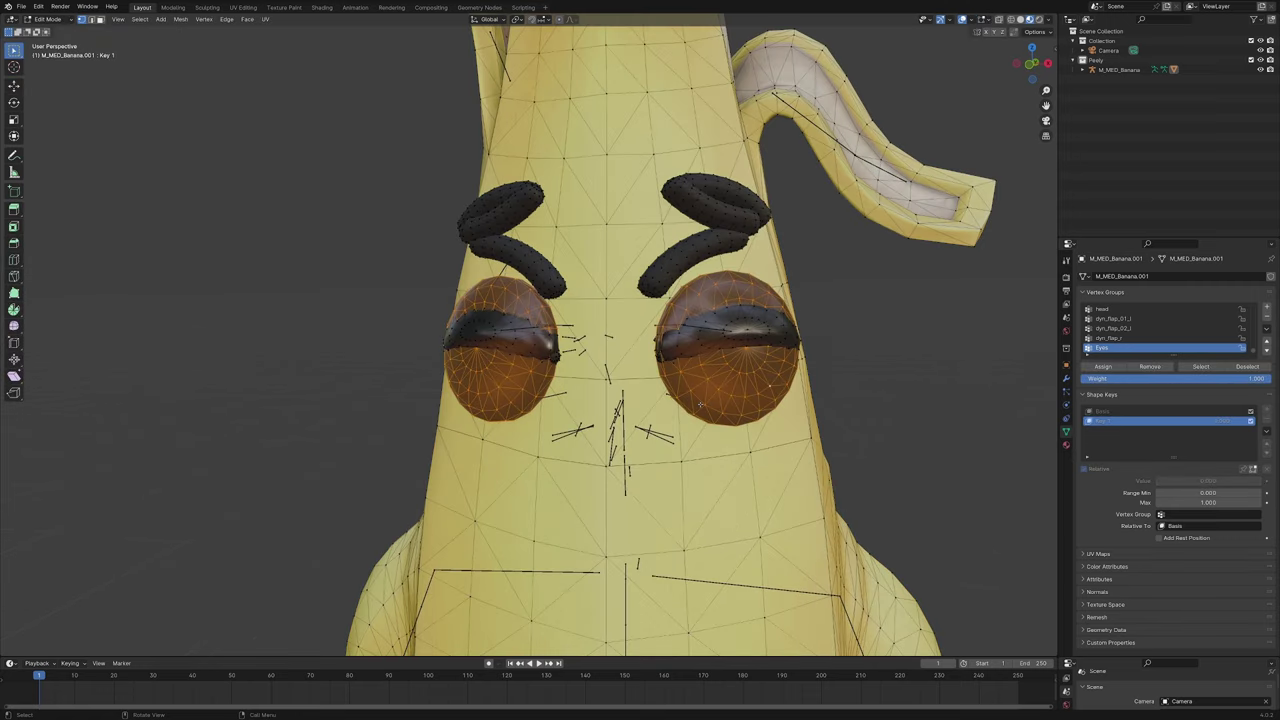
{"action": "middle_click_drag", "start_coordinate": [768, 403], "coordinate": [698, 402]}
{"action": "left_click", "coordinate": [14, 85]}
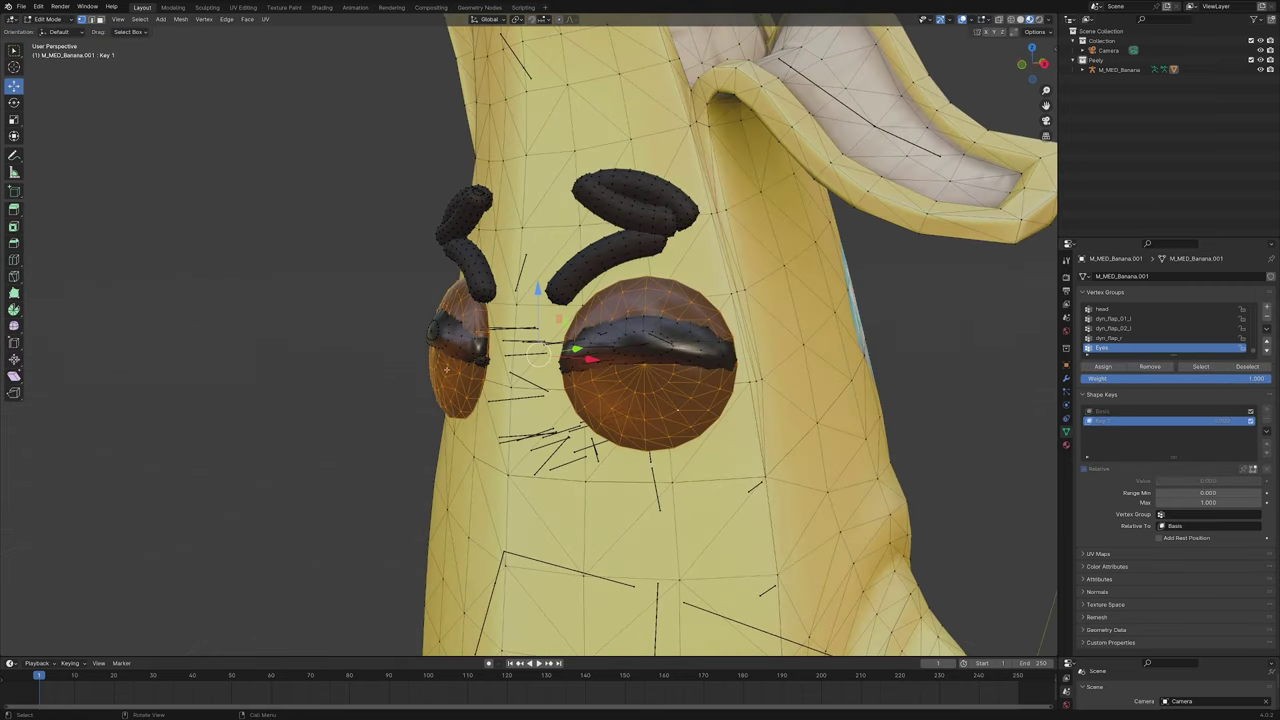
{"action": "middle_click_drag", "start_coordinate": [430, 365], "coordinate": [492, 367]}
{"action": "key", "text": "s"}
{"action": "key", "text": "y"}
{"action": "key", "text": "0"}
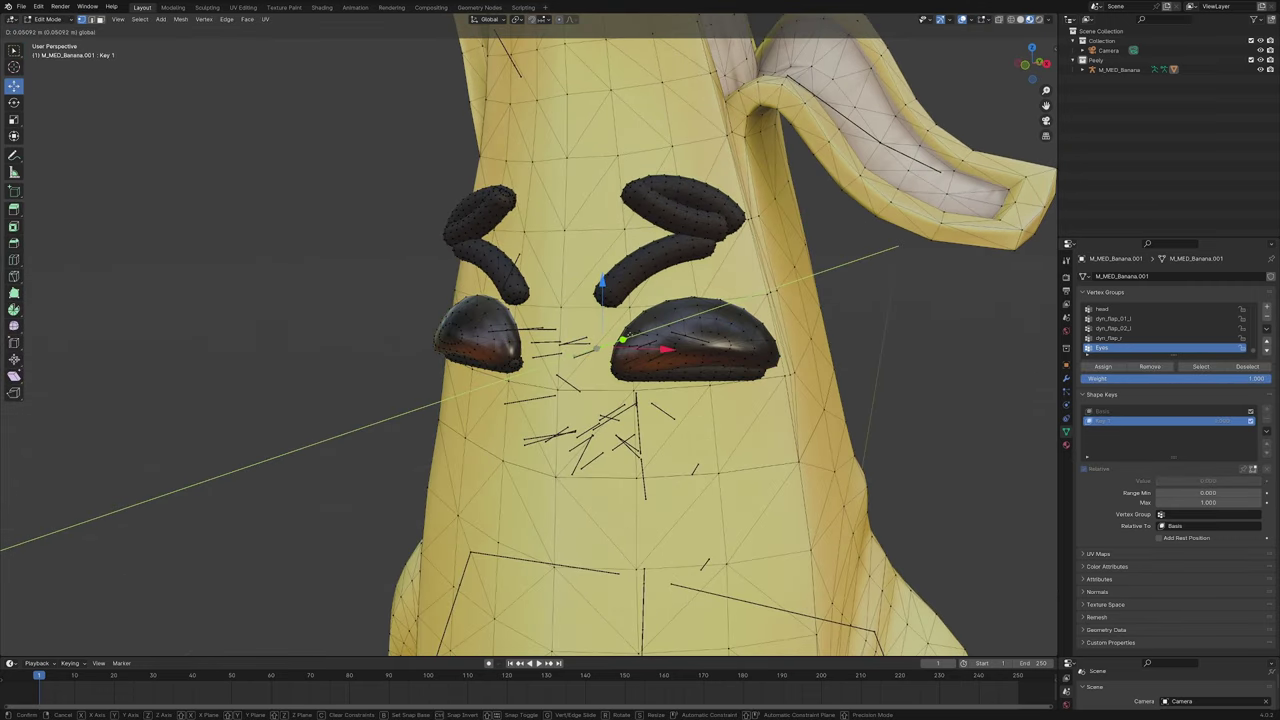
{"action": "key", "text": "Return"}
{"action": "key", "text": "s"}
{"action": "key", "text": "Return"}
{"action": "scroll", "coordinate": [645, 393], "scroll_direction": "down", "scroll_amount": 4}
{"action": "middle_click_drag", "start_coordinate": [645, 393], "coordinate": [735, 394]}
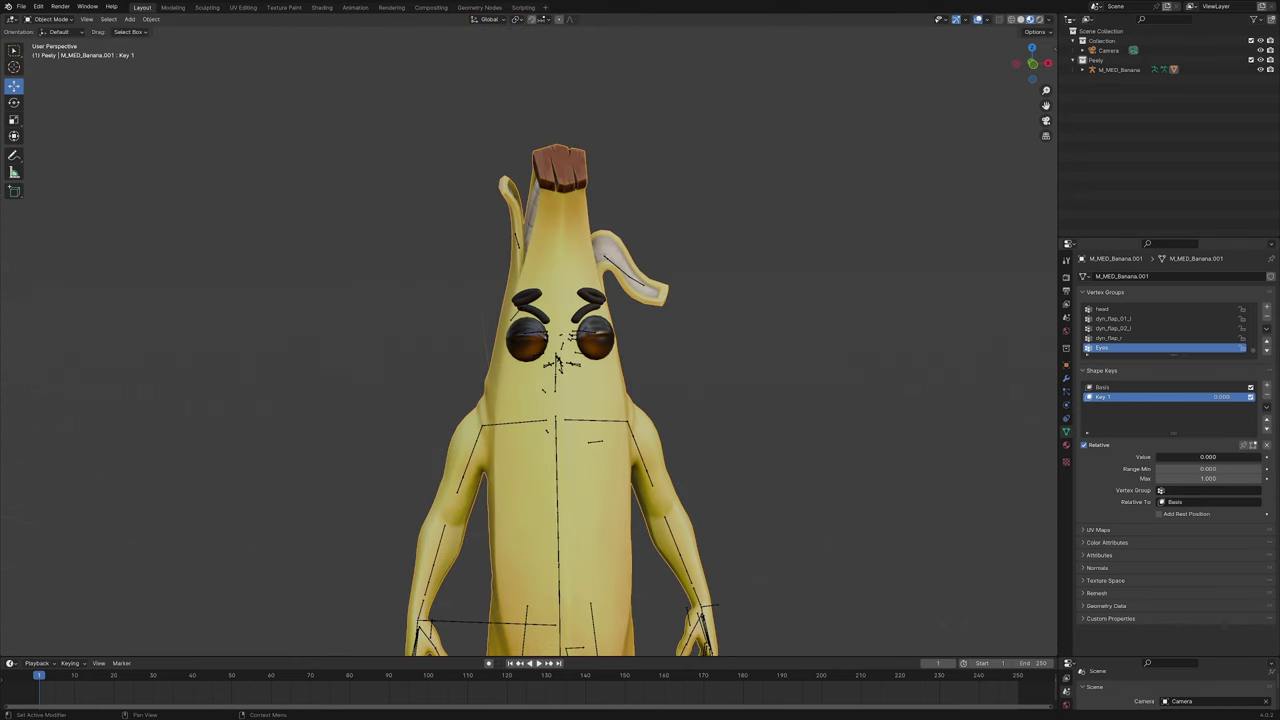
Vary the new shape key's value to preview the eyeballs hiding, and review the mesh's modifiers
{"action": "mouse_move", "coordinate": [1170, 457]}
{"action": "left_mouse_down"}
{"action": "mouse_move", "coordinate": [1262, 457]}
{"action": "mouse_move", "coordinate": [1156, 457]}
{"action": "left_mouse_up"}
{"action": "middle_click_drag", "start_coordinate": [768, 452], "coordinate": [731, 452]}
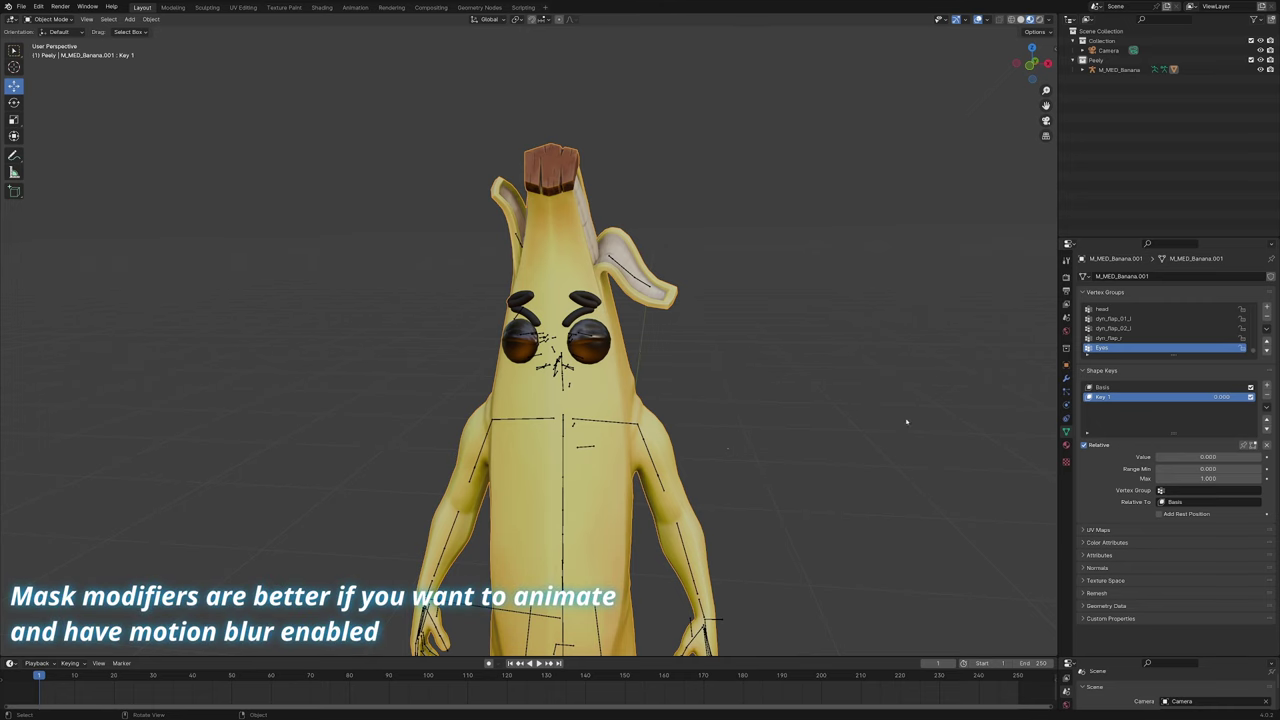
{"action": "left_click", "coordinate": [1066, 378]}
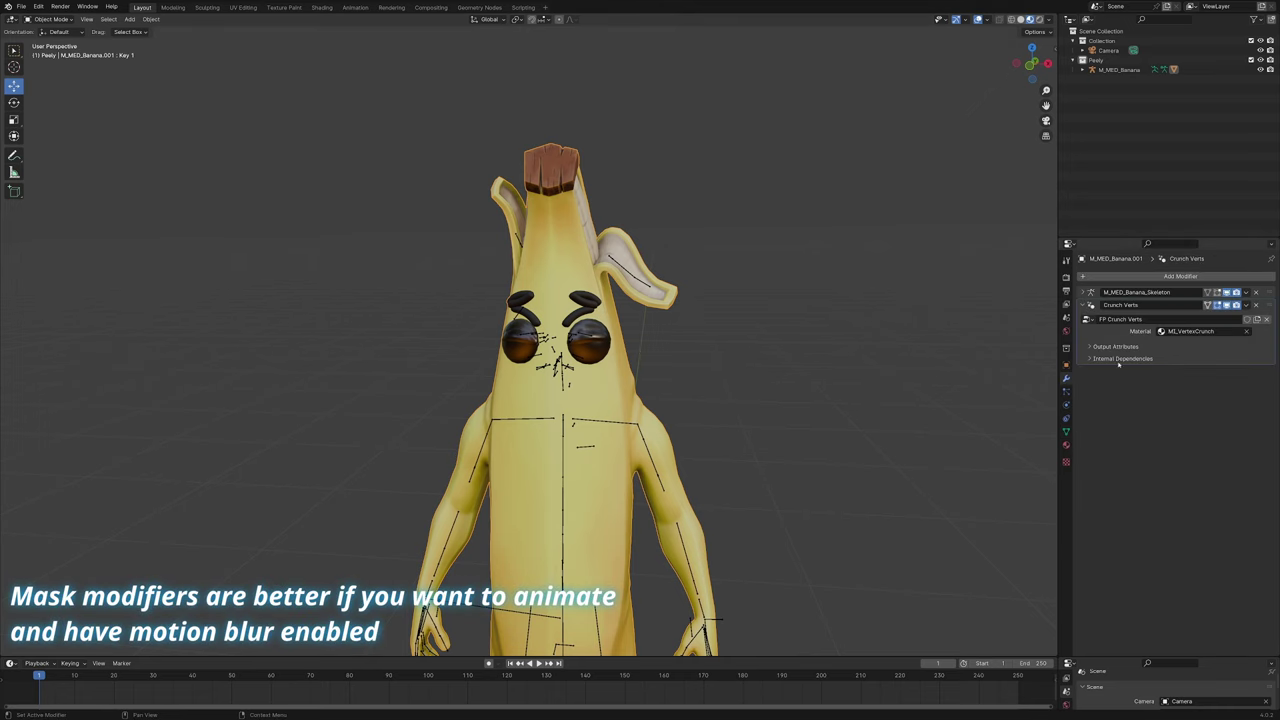
Add the Basis and one further shape key to the banana mesh's empty shape key list
{"action": "left_click", "coordinate": [1066, 432]}
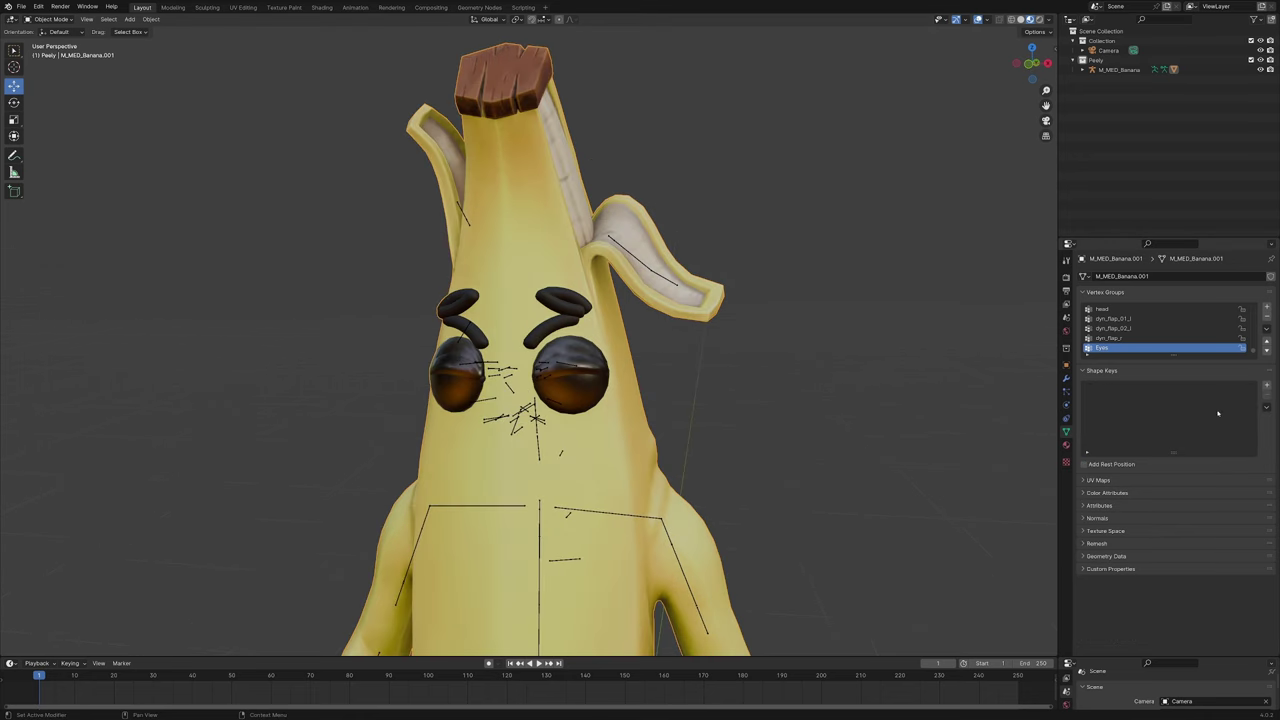
{"action": "left_click", "coordinate": [1266, 385]}
{"action": "left_click", "coordinate": [1266, 385]}
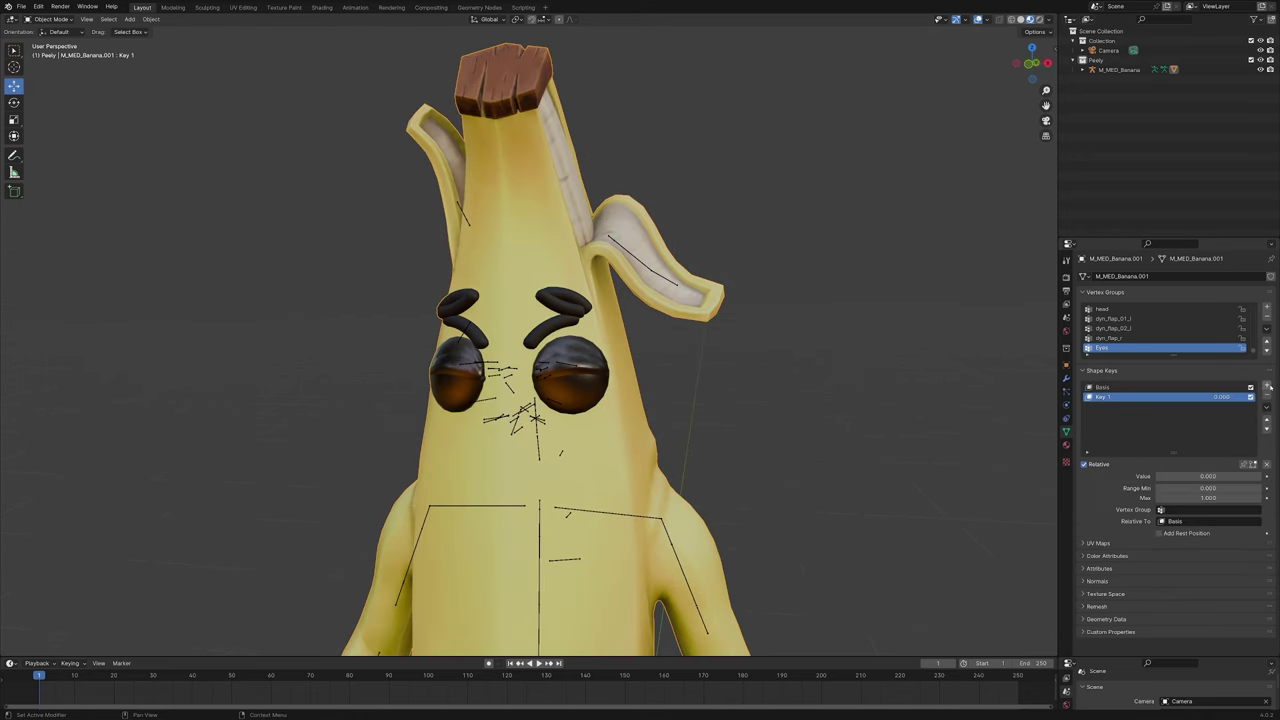
Merge all of the banana mesh's vertices by distance in Edit Mode
{"action": "key", "text": "Tab"}
{"action": "scroll", "coordinate": [715, 474], "scroll_direction": "down", "scroll_amount": 4}
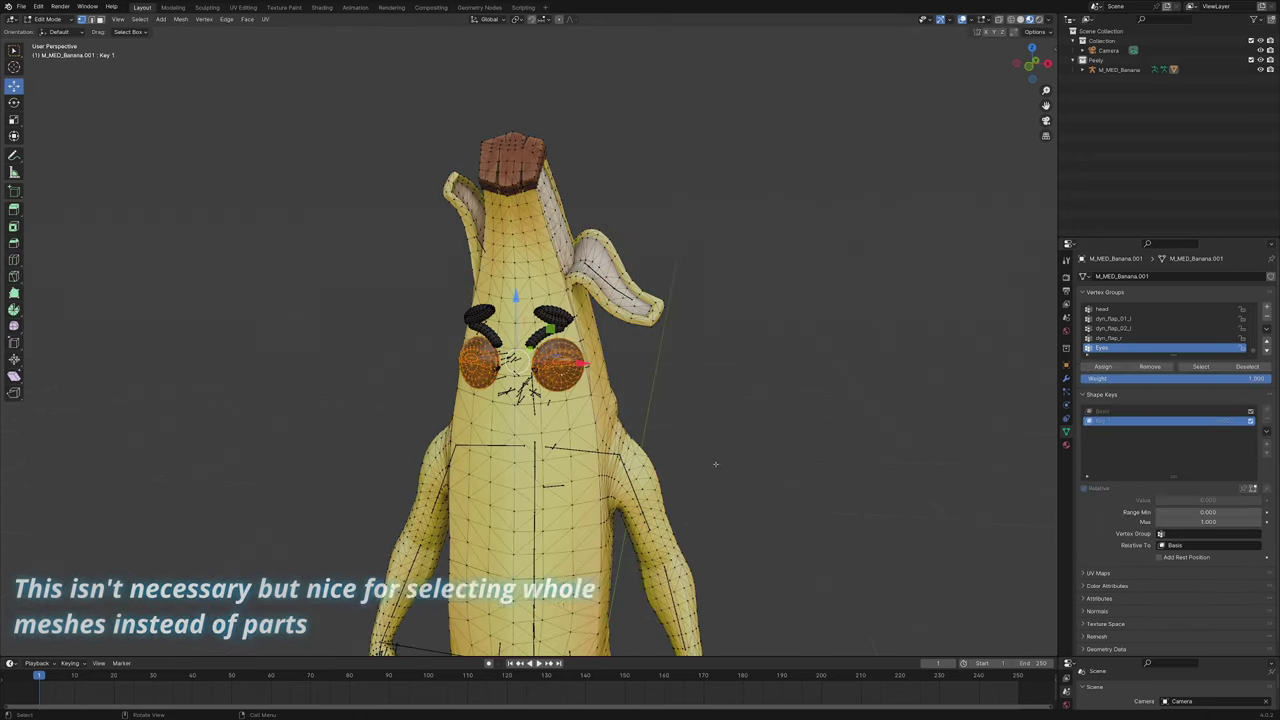
{"action": "key", "text": "a"}
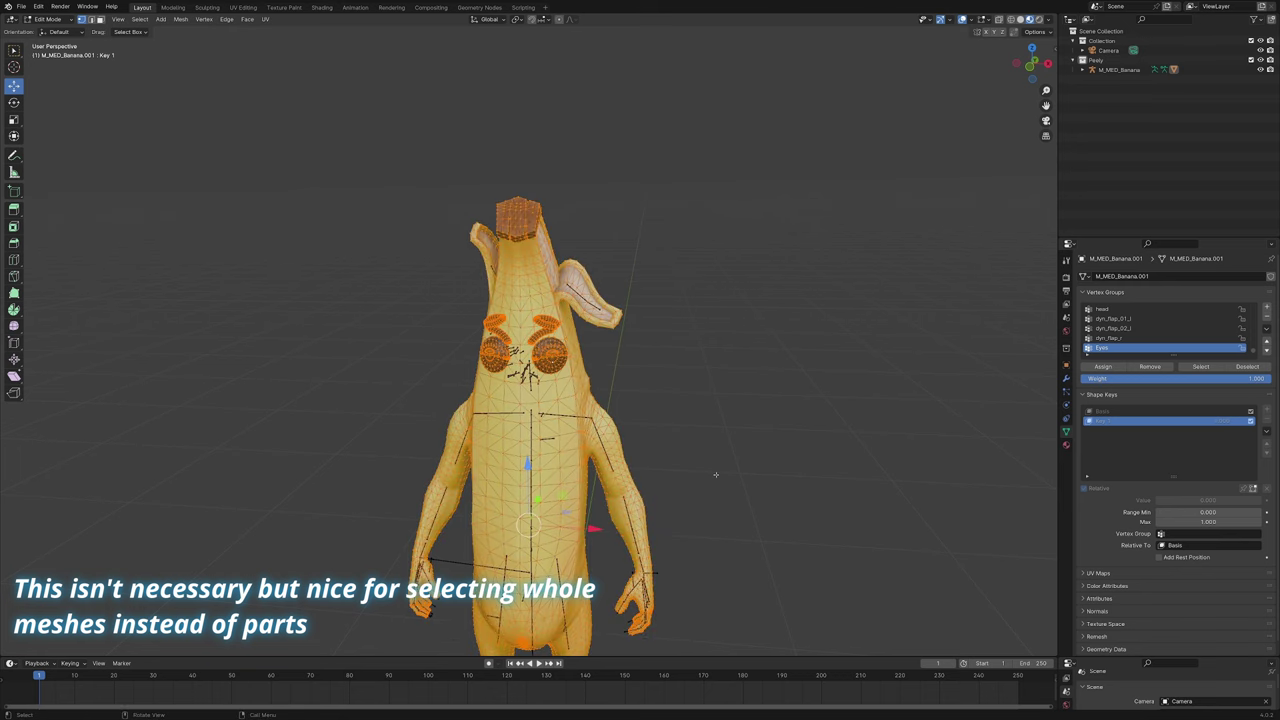
{"action": "key", "text": "m"}
{"action": "left_click", "coordinate": [689, 531]}
{"action": "left_click", "coordinate": [62, 648]}
{"action": "left_click", "coordinate": [126, 646]}
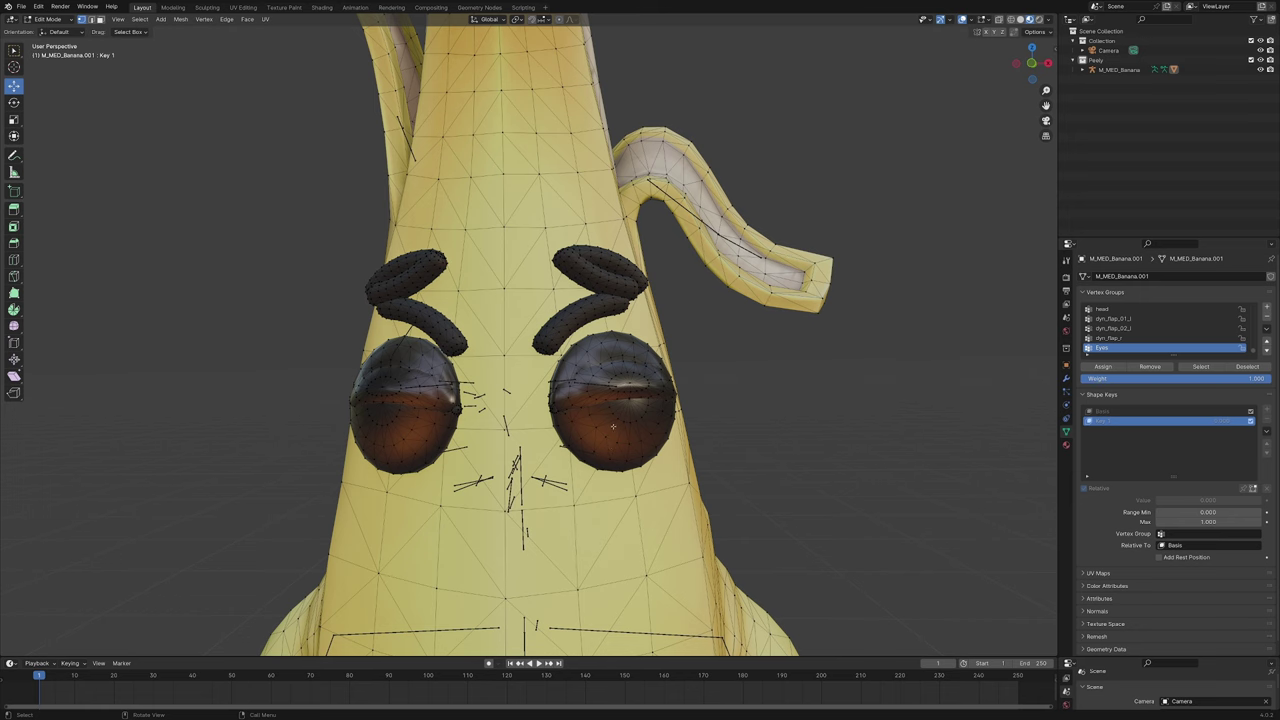
Move both linked eyeballs about 0.116 m along Y into the head and scale them to 0 in the active shape key
{"action": "key", "text": "l"}
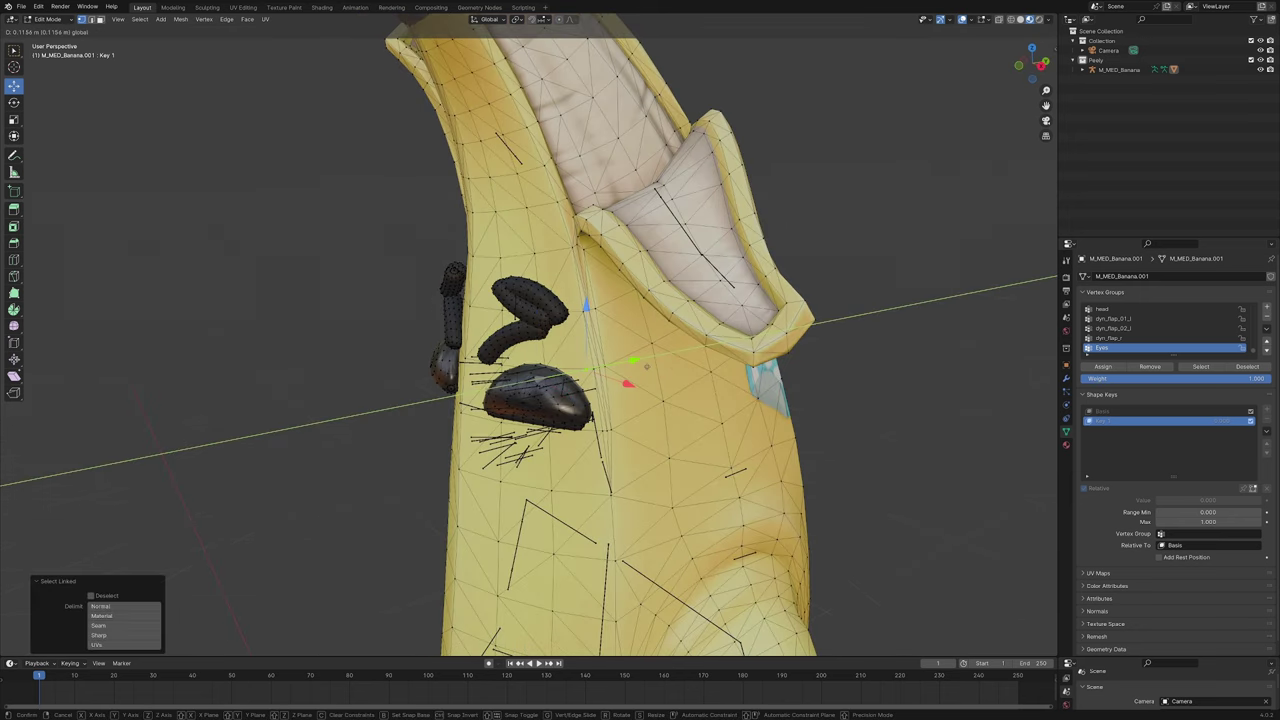
{"action": "left_click", "coordinate": [647, 367]}
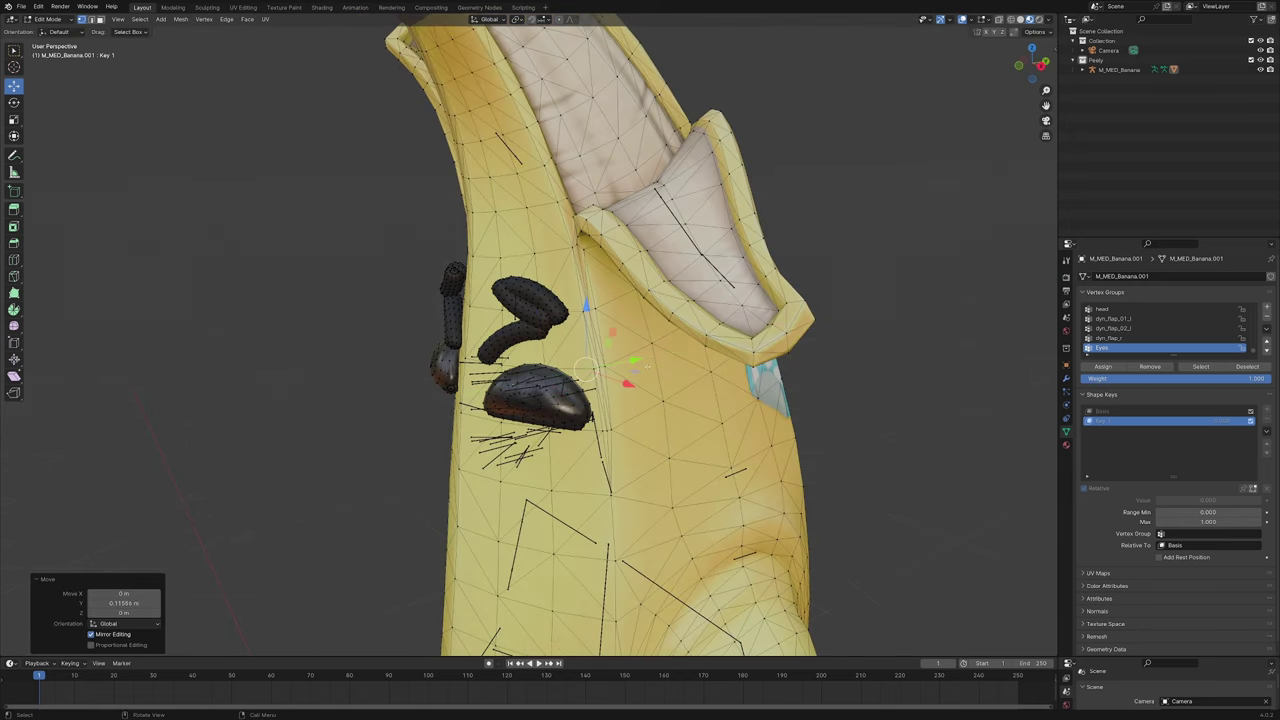
{"action": "key", "text": "s"}
{"action": "key", "text": "0"}
{"action": "key", "text": "Return"}
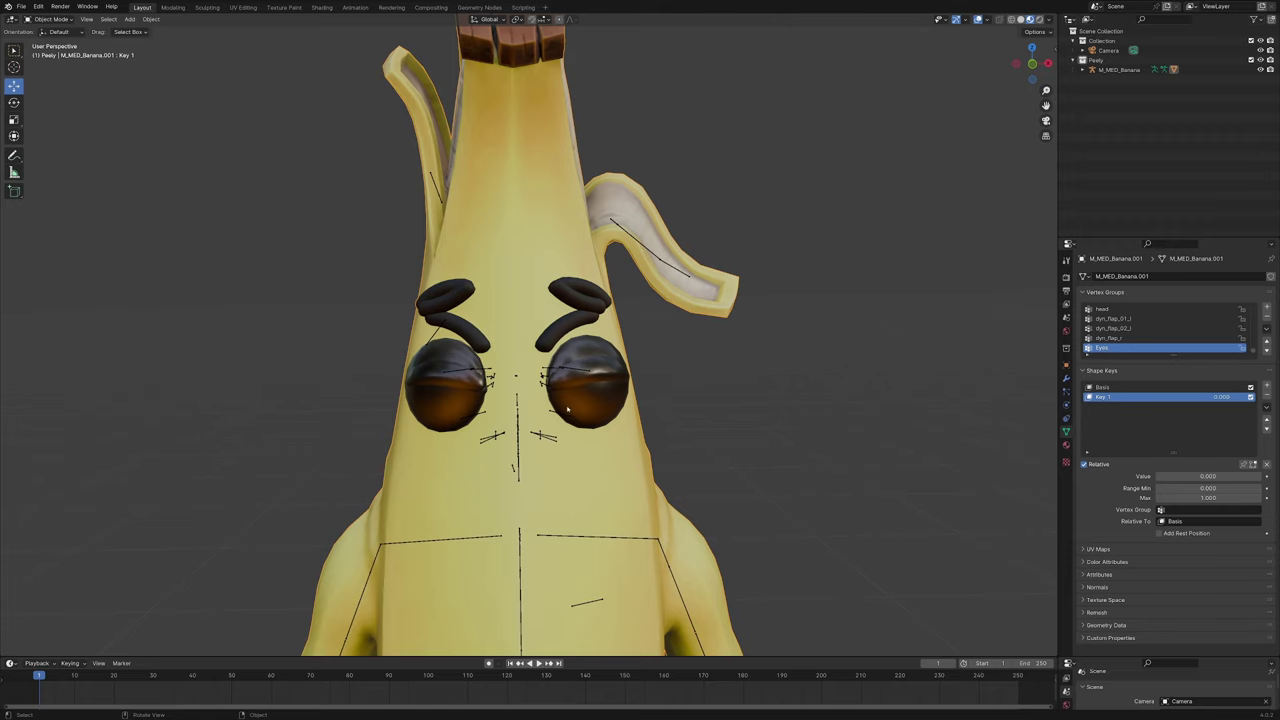
Rename the eyeball-hiding shape key to EyesOpen
{"action": "middle_click_drag", "start_coordinate": [567, 409], "coordinate": [560, 408]}
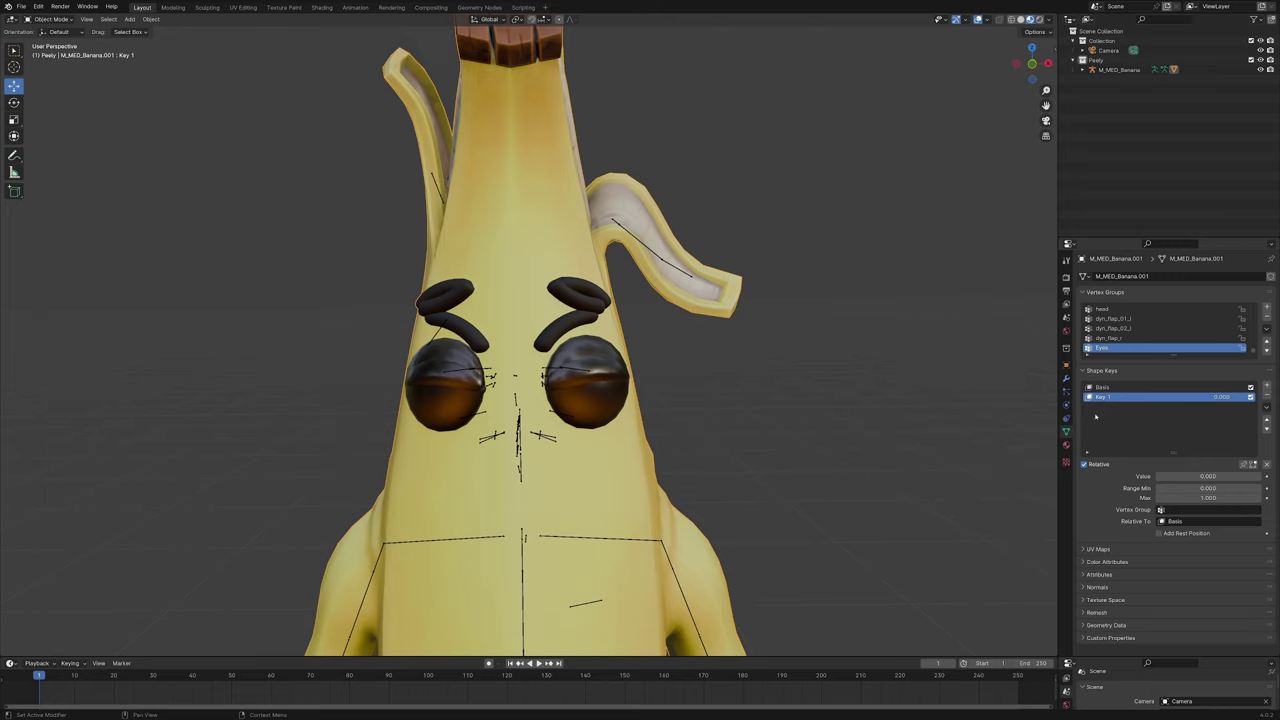
{"action": "middle_click_drag", "start_coordinate": [552, 412], "coordinate": [548, 413]}
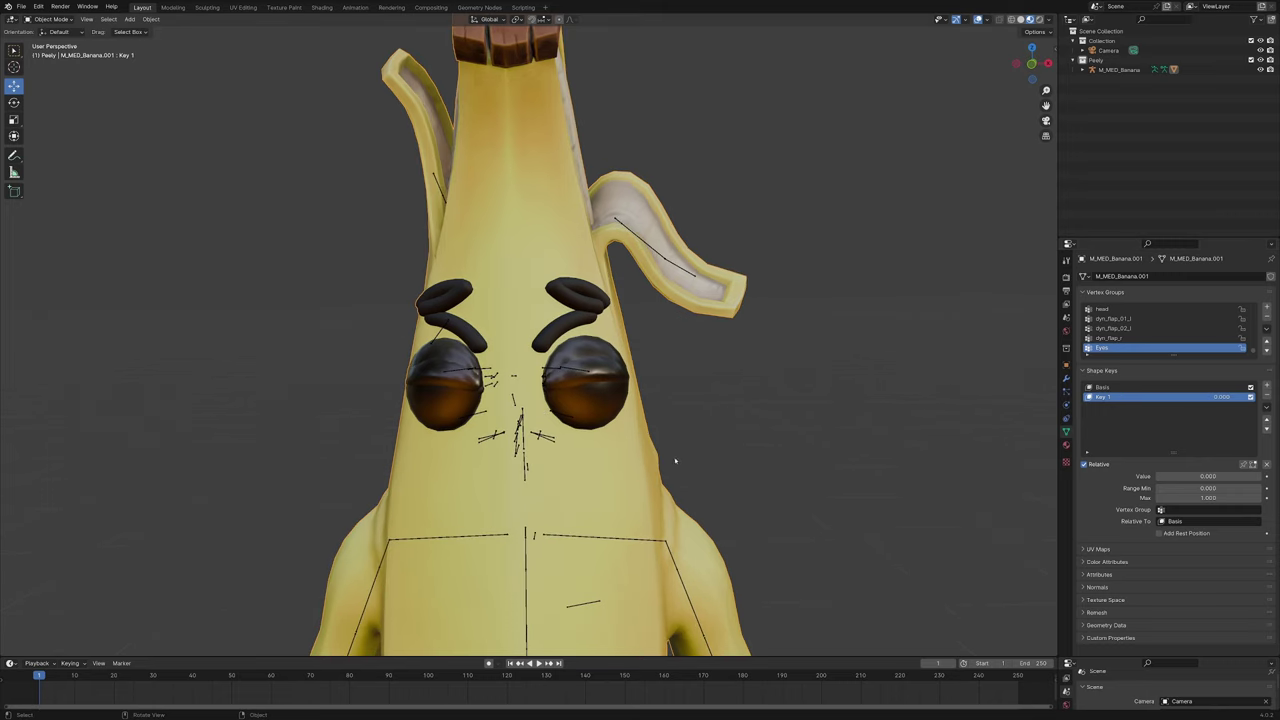
{"action": "middle_click_drag", "start_coordinate": [675, 461], "coordinate": [700, 443]}
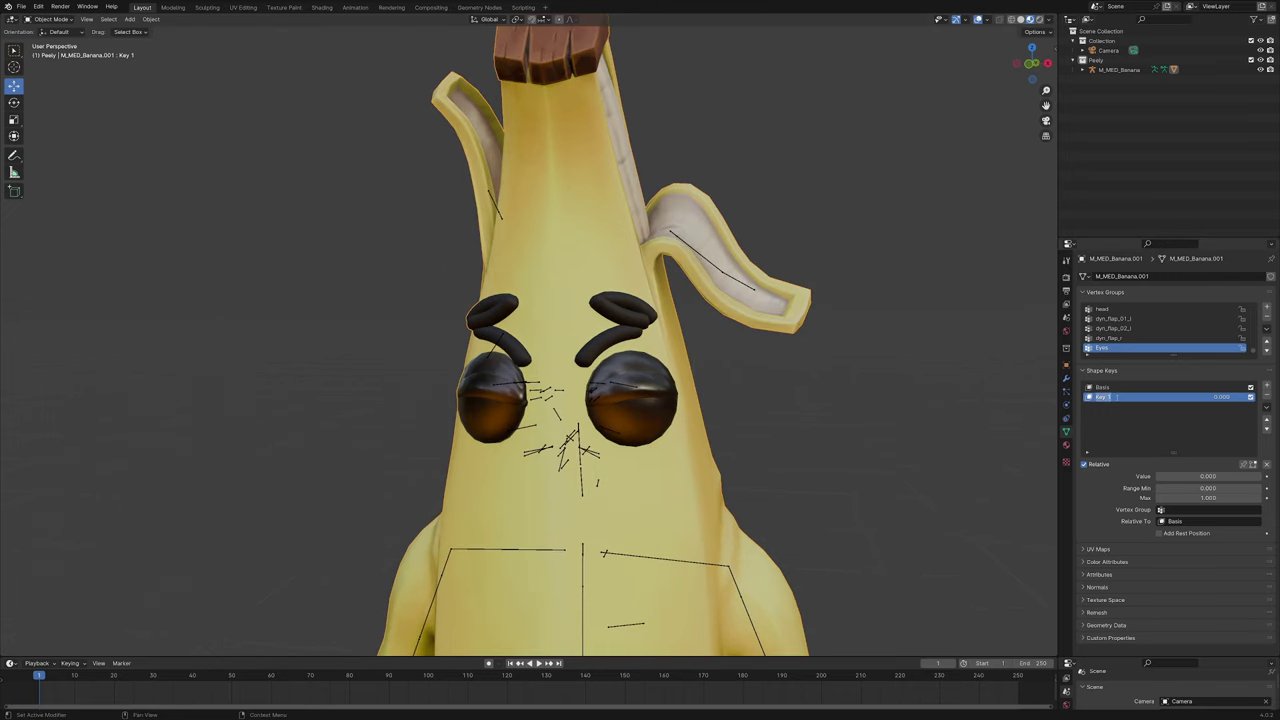
{"action": "double_click", "coordinate": [1117, 397]}
{"action": "type", "text": "EyesOpen"}
In a new shape key, move both linked squeezed-eye meshes about 0.114 m along Y into the head and scale them to 0
{"action": "left_click", "coordinate": [1267, 386]}
{"action": "key", "text": "Tab"}
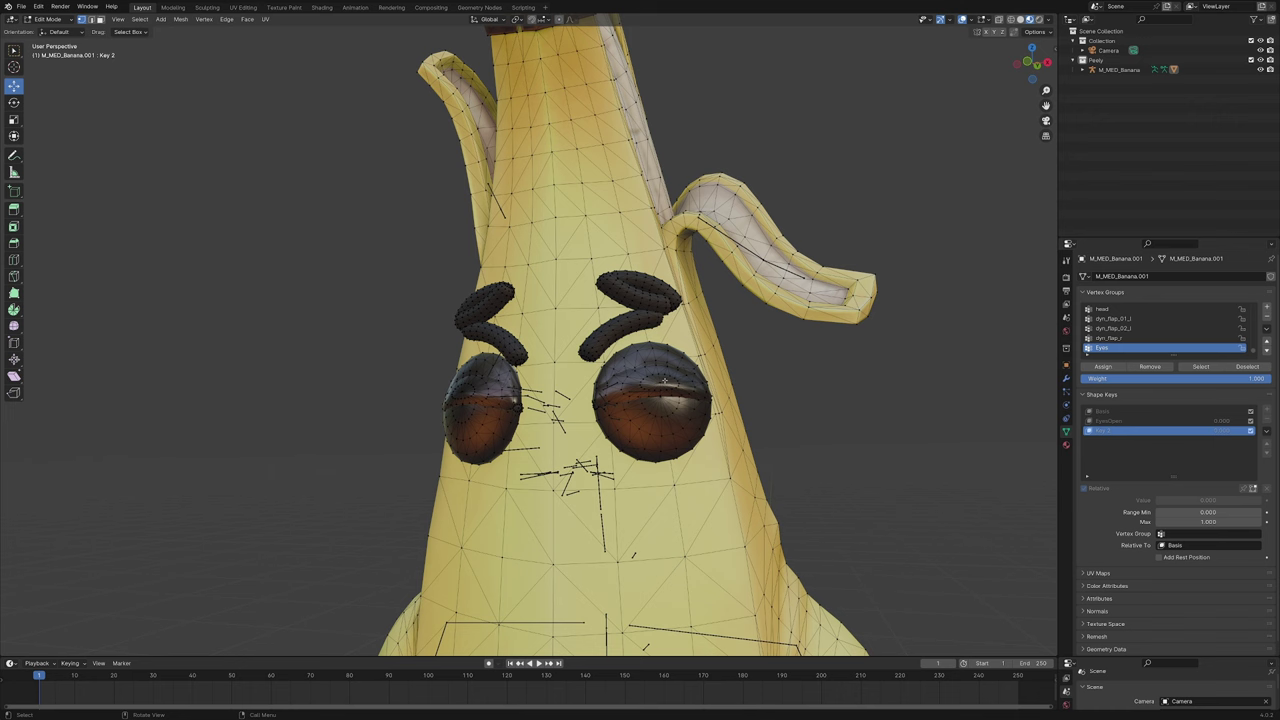
{"action": "key", "text": "l"}
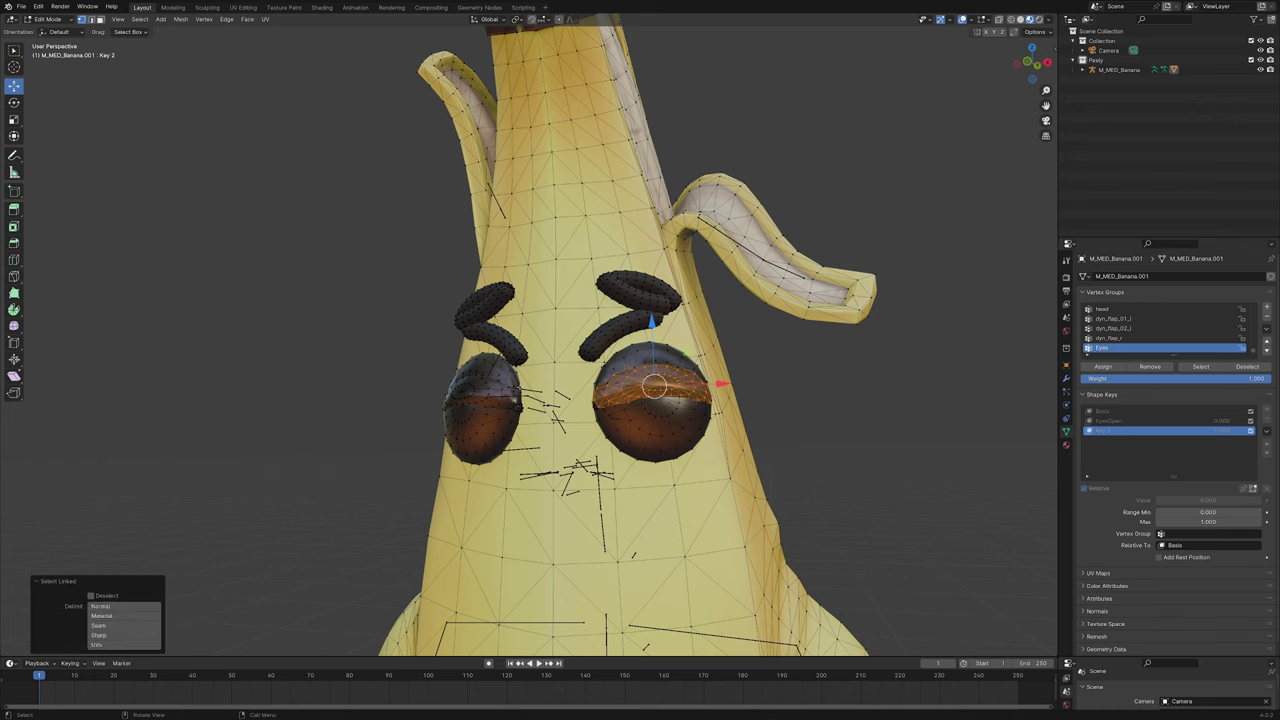
{"action": "key", "text": "l"}
{"action": "scroll", "coordinate": [485, 388], "scroll_direction": "up", "scroll_amount": 3}
{"action": "middle_click_drag", "start_coordinate": [485, 388], "coordinate": [410, 385]}
{"action": "left_click_drag", "start_coordinate": [580, 434], "coordinate": [744, 417]}
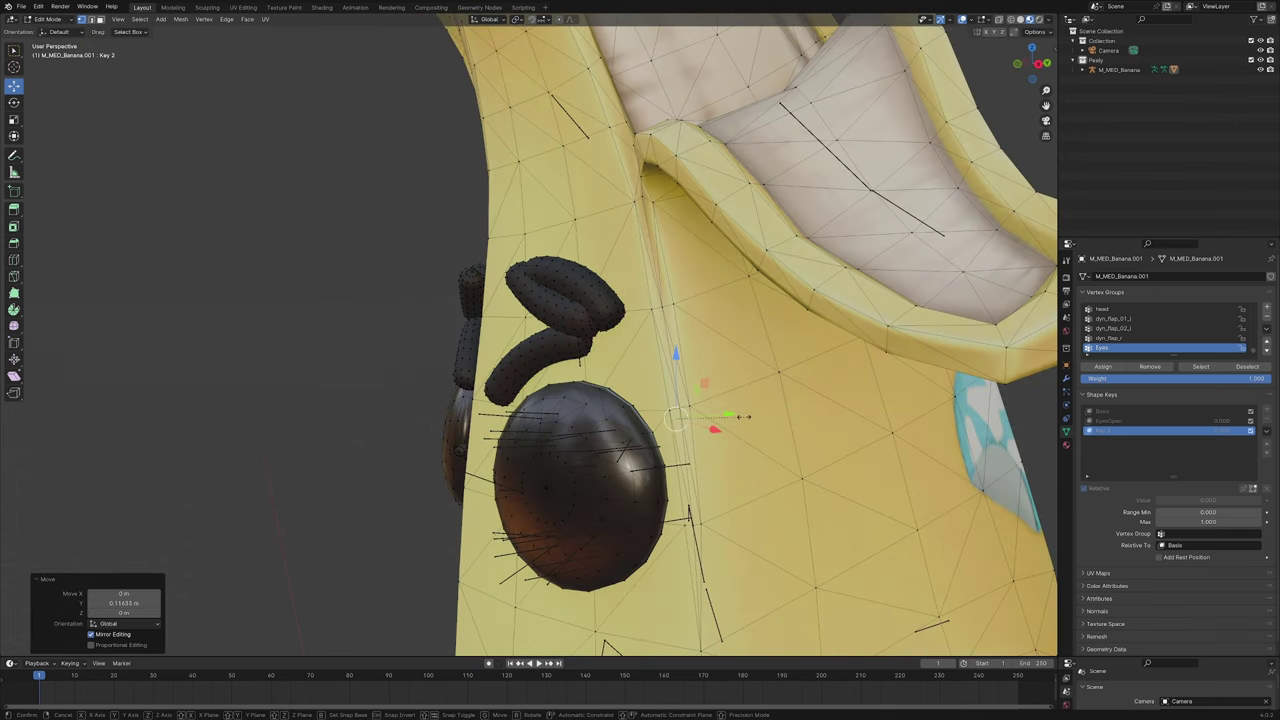
{"action": "type", "text": "s0"}
{"action": "key", "text": "Return"}
{"action": "scroll", "coordinate": [744, 417], "scroll_direction": "down", "scroll_amount": 4}
{"action": "middle_click_drag", "start_coordinate": [744, 417], "coordinate": [780, 415]}
{"action": "key", "text": "Tab"}
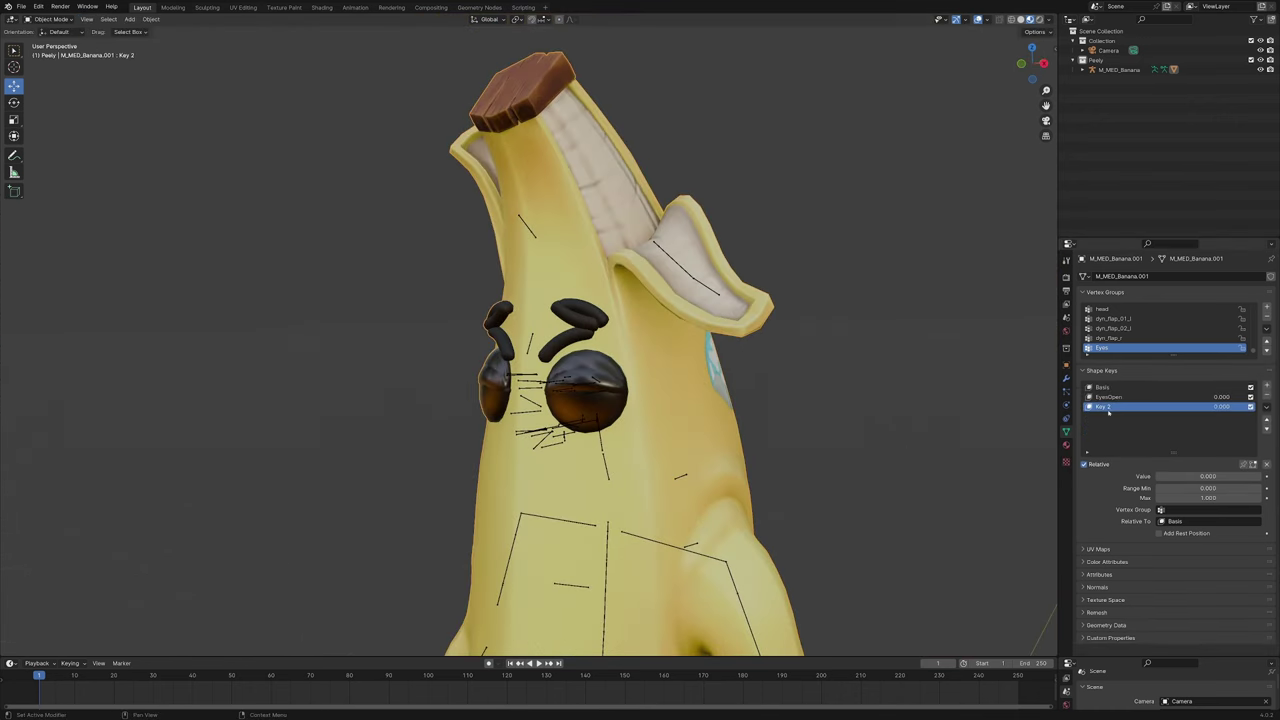
Rename the new shape key that hides the squeezed-eye meshes to EyesSqueeze
{"action": "type", "text": "Squi"}
{"action": "type", "text": "eze"}
{"action": "key", "text": "Return"}
{"action": "middle_click_drag", "start_coordinate": [640, 400], "coordinate": [740, 396]}
In another new shape key, move the linked closed-eye meshes about 0.106 m along Y into the head and shrink them
{"action": "left_click", "coordinate": [1267, 387]}
{"action": "scroll", "coordinate": [560, 390], "scroll_direction": "up", "scroll_amount": 8}
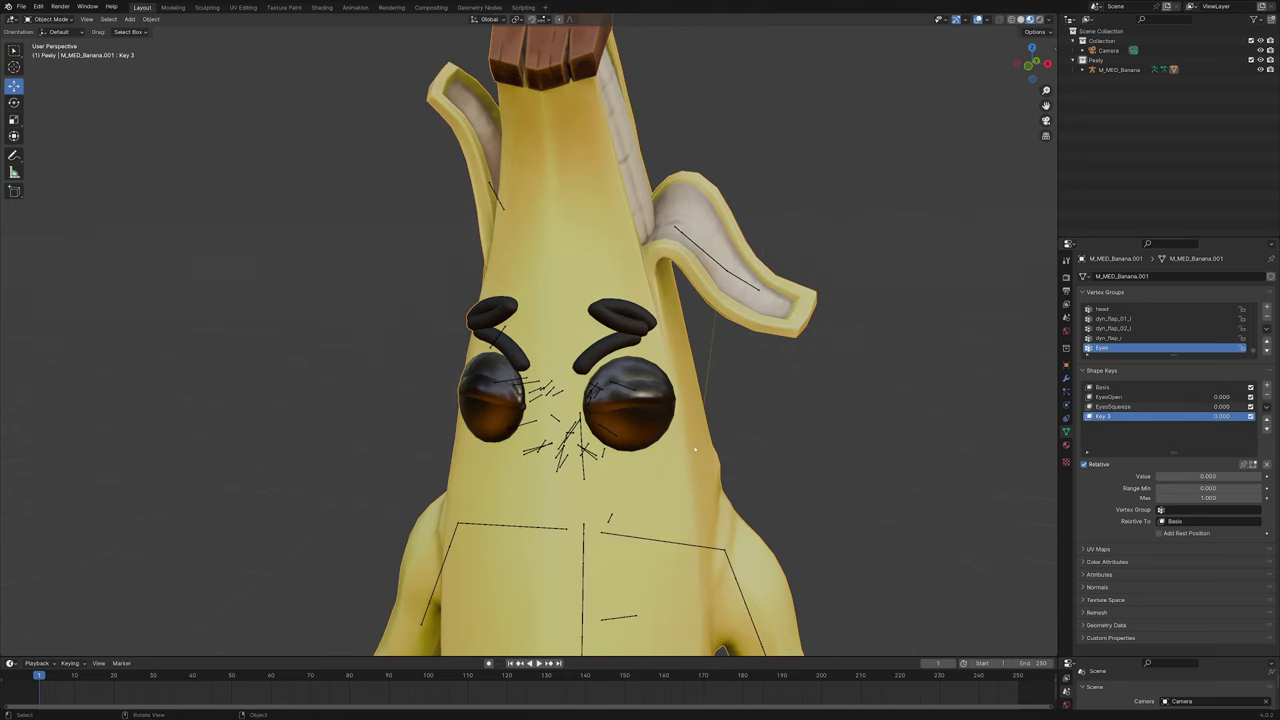
{"action": "middle_click_drag", "start_coordinate": [500, 385], "coordinate": [560, 380]}
{"action": "key", "text": "Tab"}
{"action": "left_click", "coordinate": [781, 372], "text": "shift"}
{"action": "middle_click_drag", "start_coordinate": [829, 391], "coordinate": [680, 405]}
{"action": "key", "text": "ctrl+l"}
{"action": "scroll", "coordinate": [680, 405], "scroll_direction": "down", "scroll_amount": 5}
{"action": "left_click_drag", "start_coordinate": [557, 355], "coordinate": [661, 339]}
{"action": "left_click", "coordinate": [661, 339]}
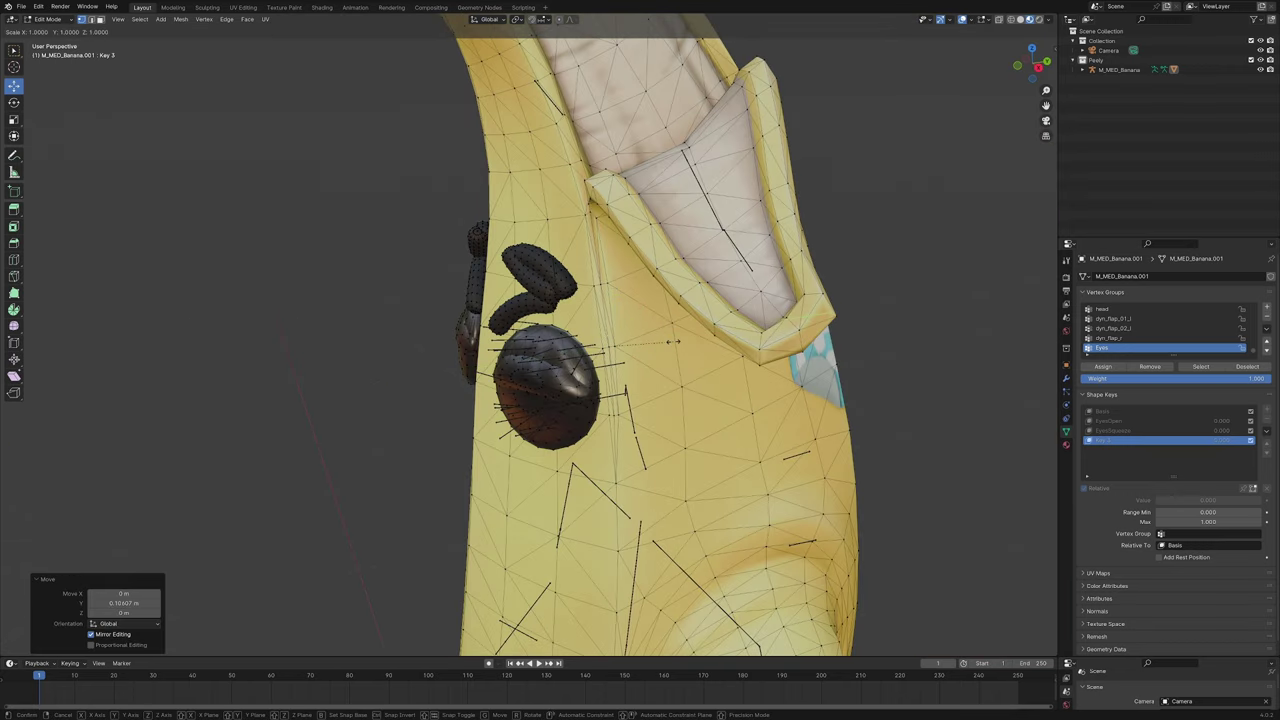
Rename the shape key that hides the closed-eye meshes to EyesClosed
{"action": "left_click", "coordinate": [1104, 418]}
{"action": "type", "text": "Eye"}
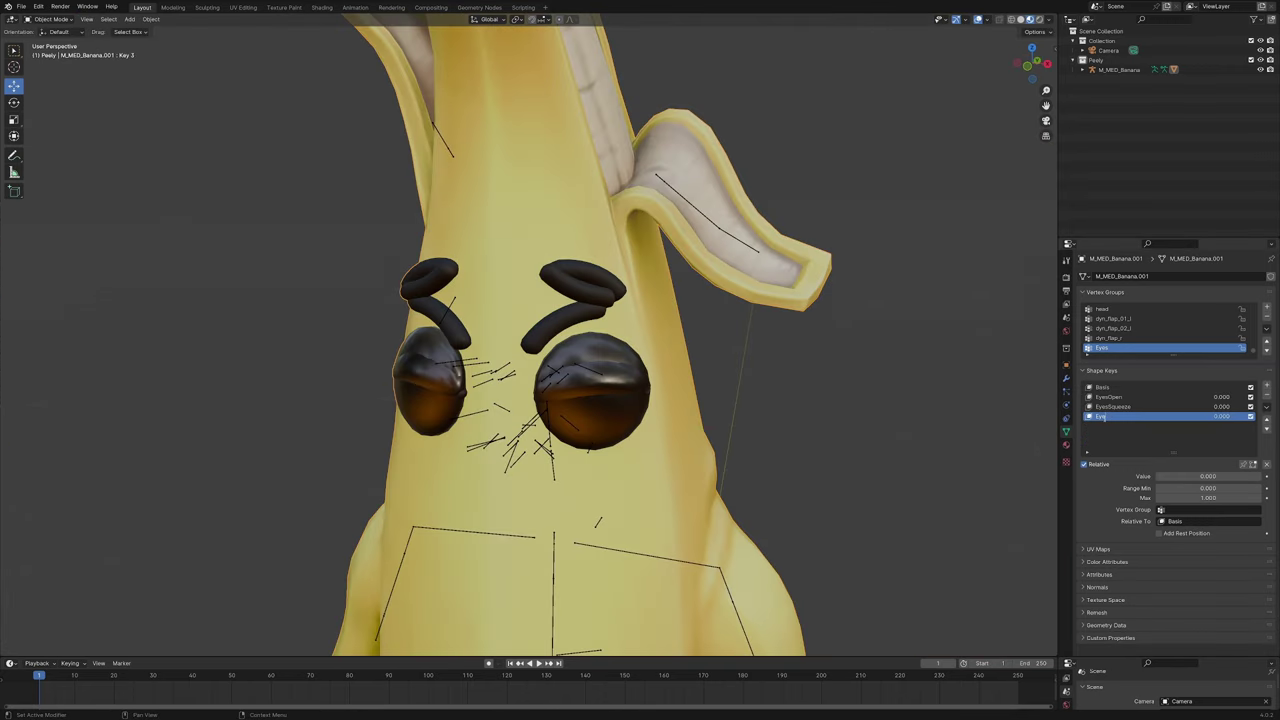
{"action": "type", "text": "sClosed"}
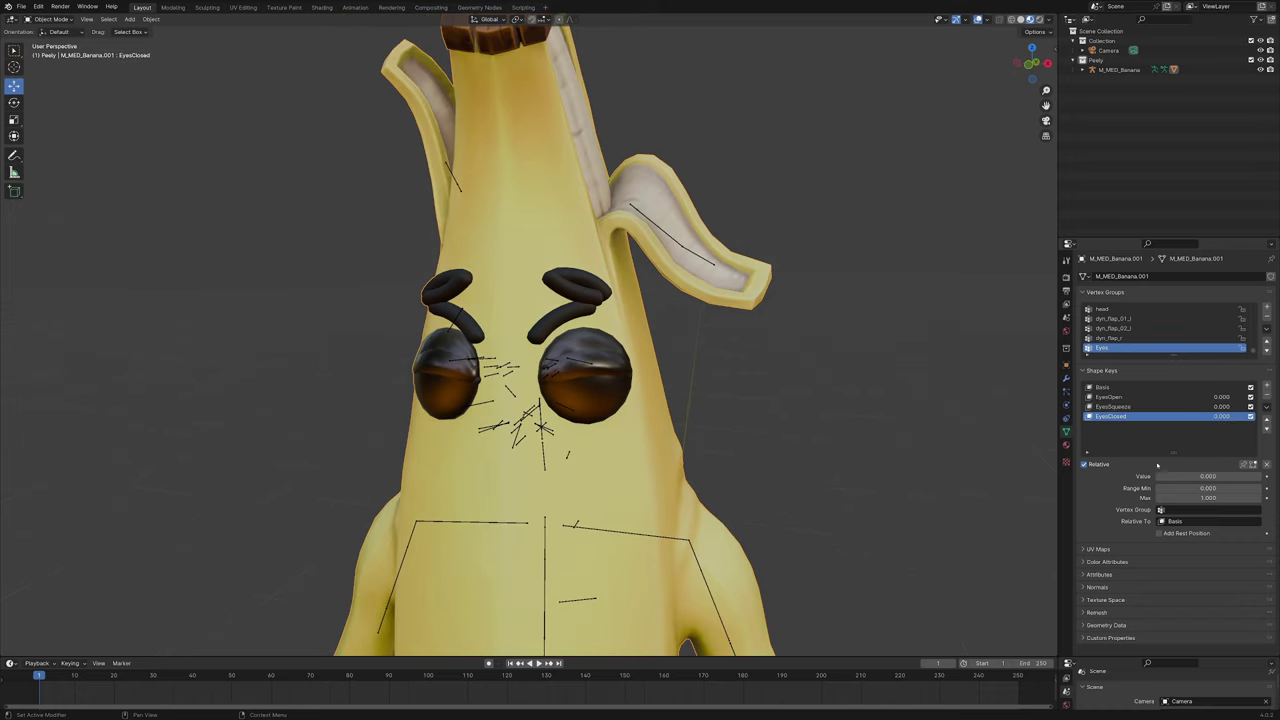
Set the EyesClosed and EyesSqueeze shape key values to 1.000 so only the open eyes show
{"action": "double_click", "coordinate": [1208, 476]}
{"action": "type", "text": "1"}
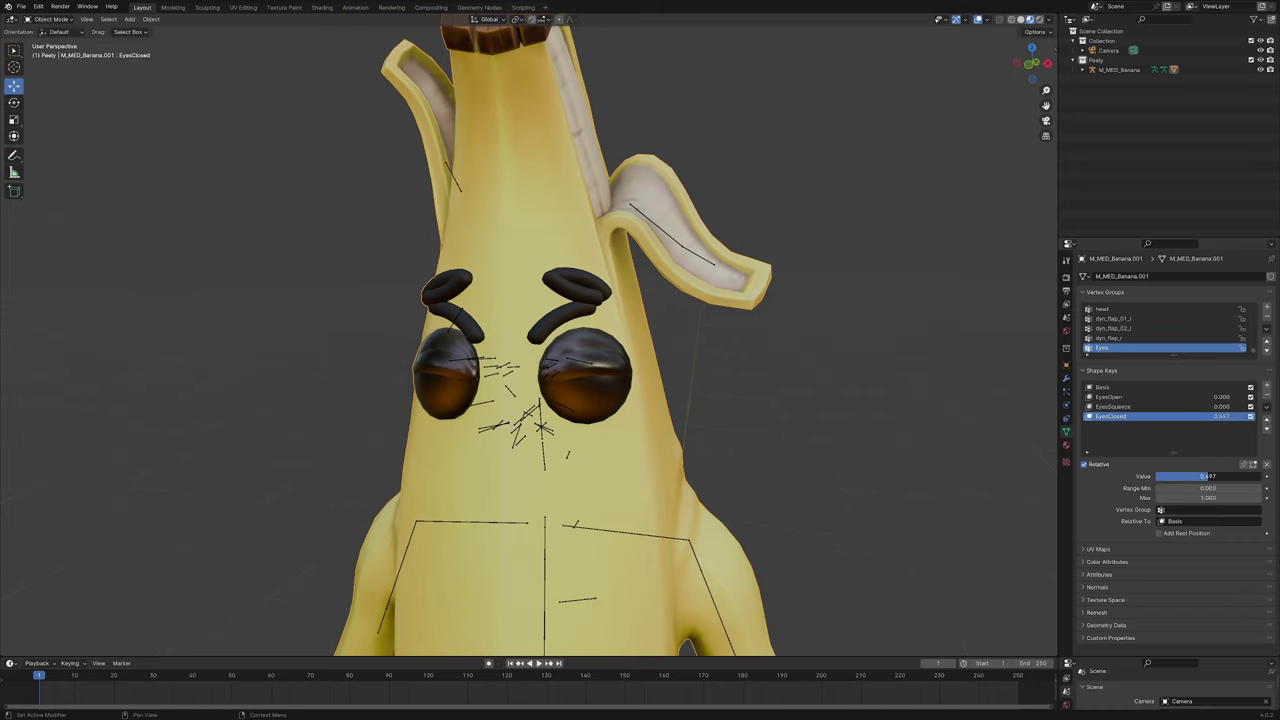
{"action": "key", "text": "Return"}
{"action": "left_click", "coordinate": [1126, 407]}
{"action": "left_click_drag", "start_coordinate": [1172, 476], "coordinate": [1237, 475]}
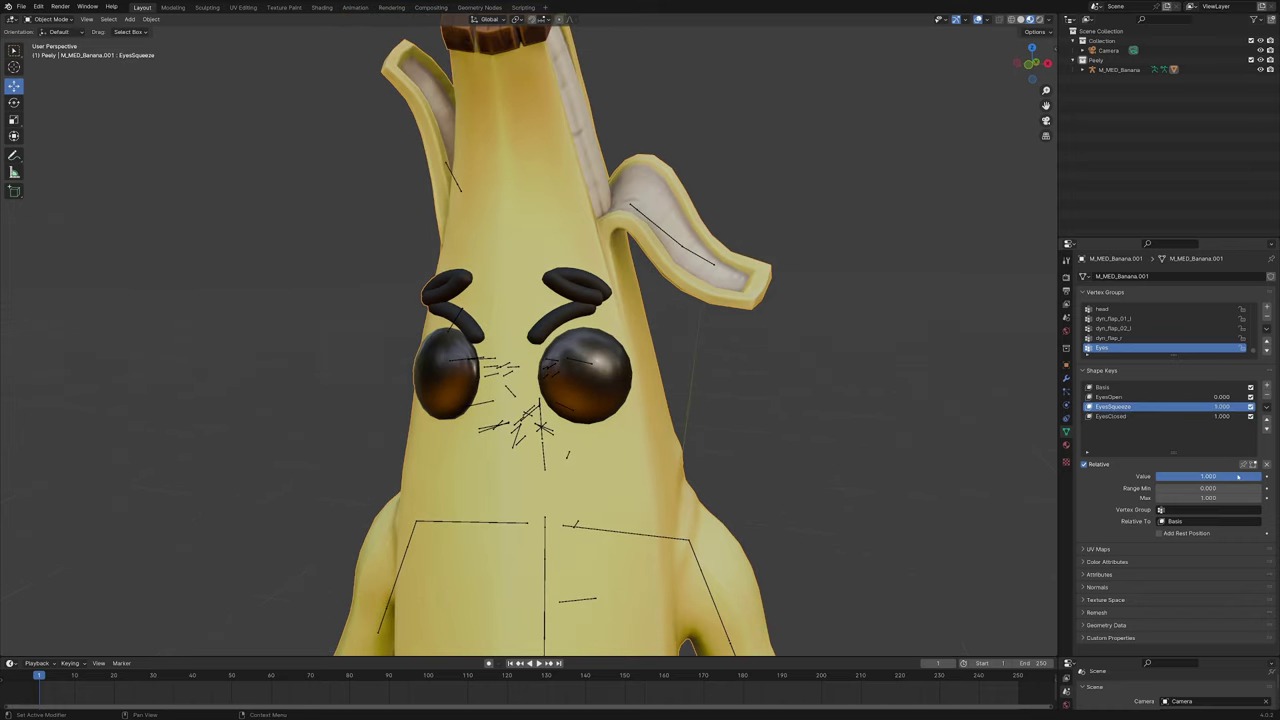
Set EyesSqueeze to 0.000 and EyesOpen to 1.000 so only the squeezed eyes show
{"action": "scroll", "coordinate": [648, 436], "scroll_direction": "down", "scroll_amount": 3}
{"action": "middle_click_drag", "start_coordinate": [648, 436], "coordinate": [714, 420]}
{"action": "scroll", "coordinate": [714, 420], "scroll_direction": "up", "scroll_amount": 4}
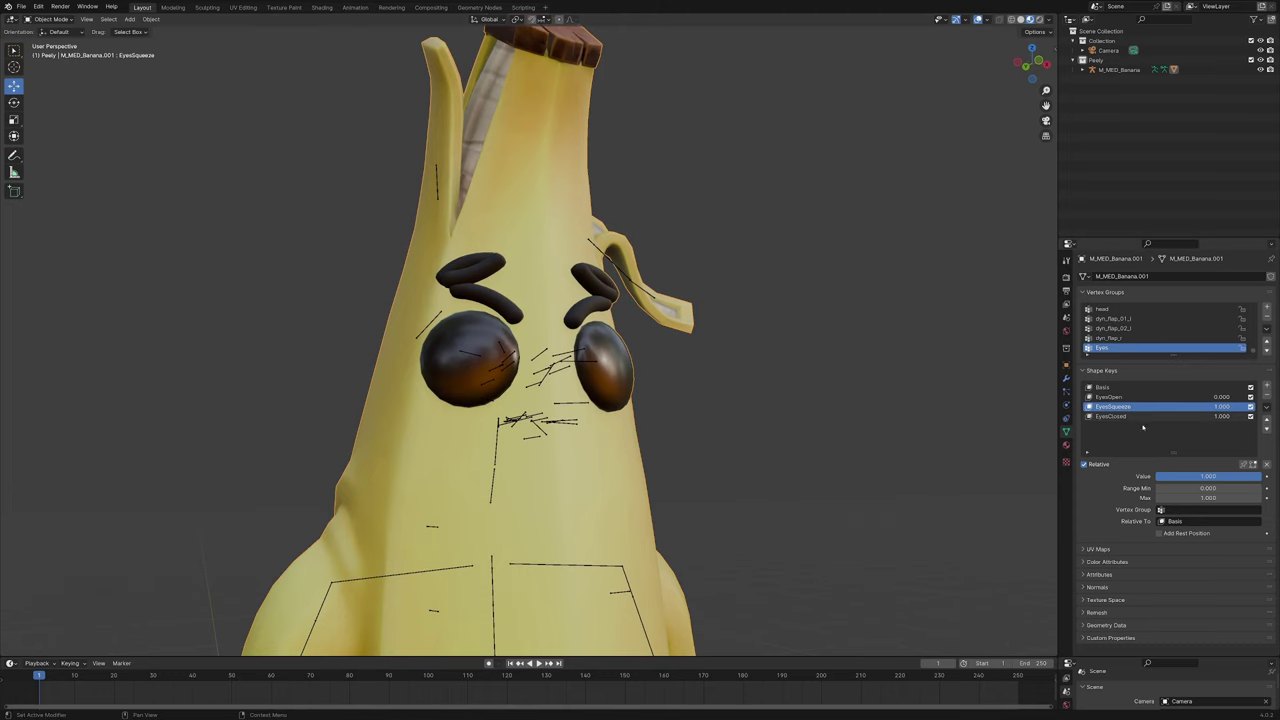
{"action": "left_click_drag", "start_coordinate": [1222, 476], "coordinate": [1250, 476]}
{"action": "left_click", "coordinate": [1186, 398]}
{"action": "middle_click_drag", "start_coordinate": [757, 402], "coordinate": [687, 416]}
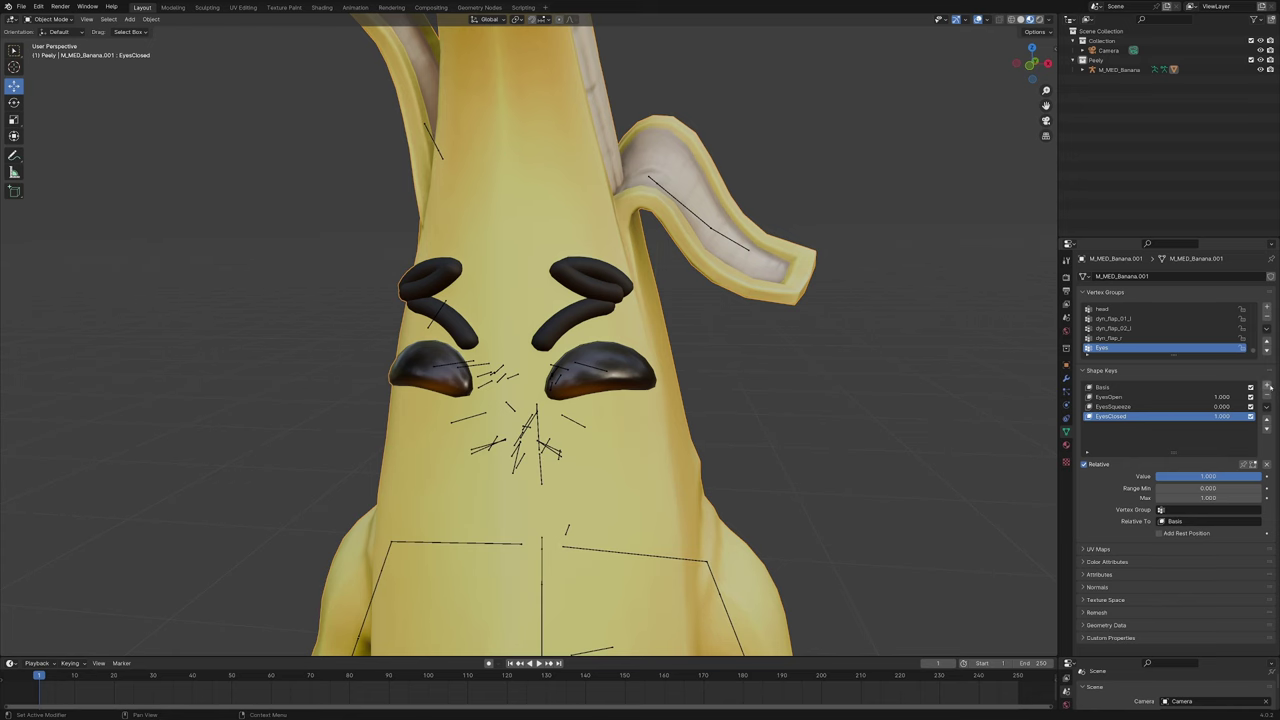
Add further shape keys named EyeBrowsMad, EyeBrowsSad and EyeBrowsSurprise to the banana mesh
{"action": "left_click", "coordinate": [1267, 386]}
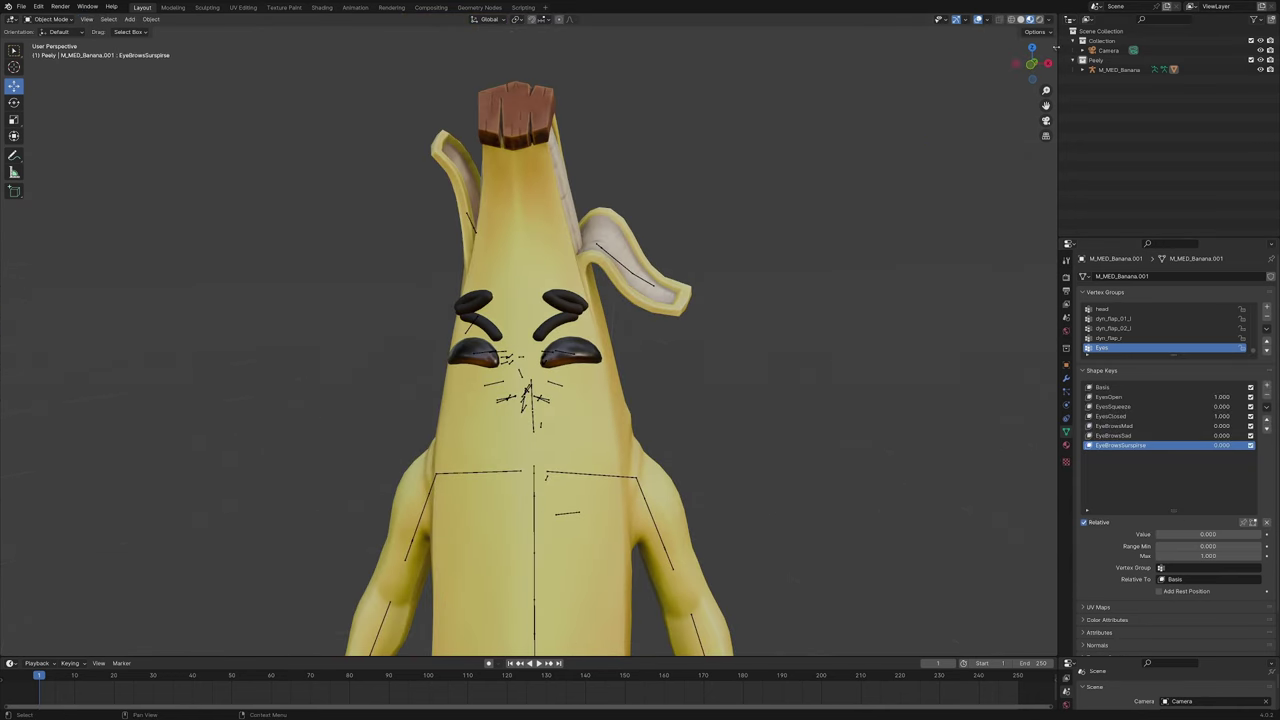
Show the viewport sidebar and select the head bone of the banana armature in Pose Mode
{"action": "left_click", "coordinate": [1055, 46]}
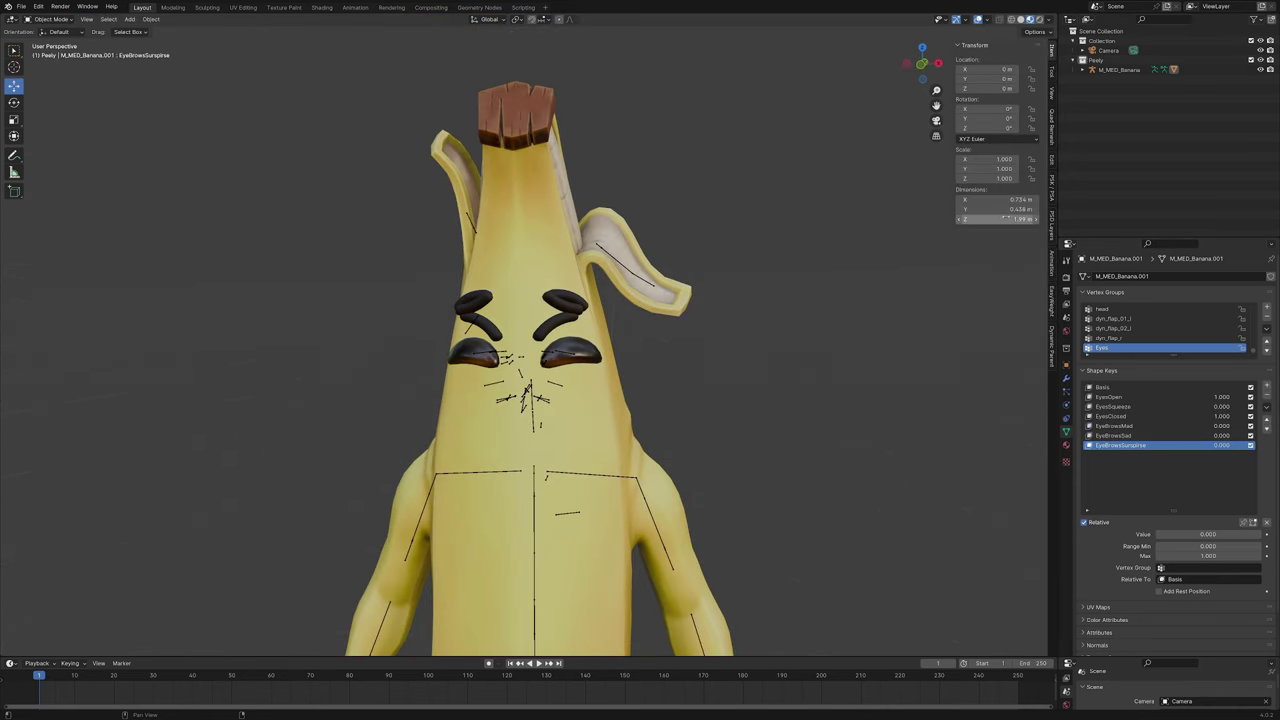
{"action": "left_click", "coordinate": [562, 385]}
{"action": "middle_click_drag", "start_coordinate": [745, 418], "coordinate": [636, 400]}
{"action": "scroll", "coordinate": [698, 418], "scroll_direction": "up", "scroll_amount": 2}
{"action": "key", "text": "ctrl+Tab"}
{"action": "left_click", "coordinate": [613, 408]}
{"action": "left_click", "coordinate": [607, 392]}
{"action": "key", "text": "r"}
{"action": "right_click", "coordinate": [835, 435]}
{"action": "middle_click_drag", "start_coordinate": [835, 435], "coordinate": [972, 468]}
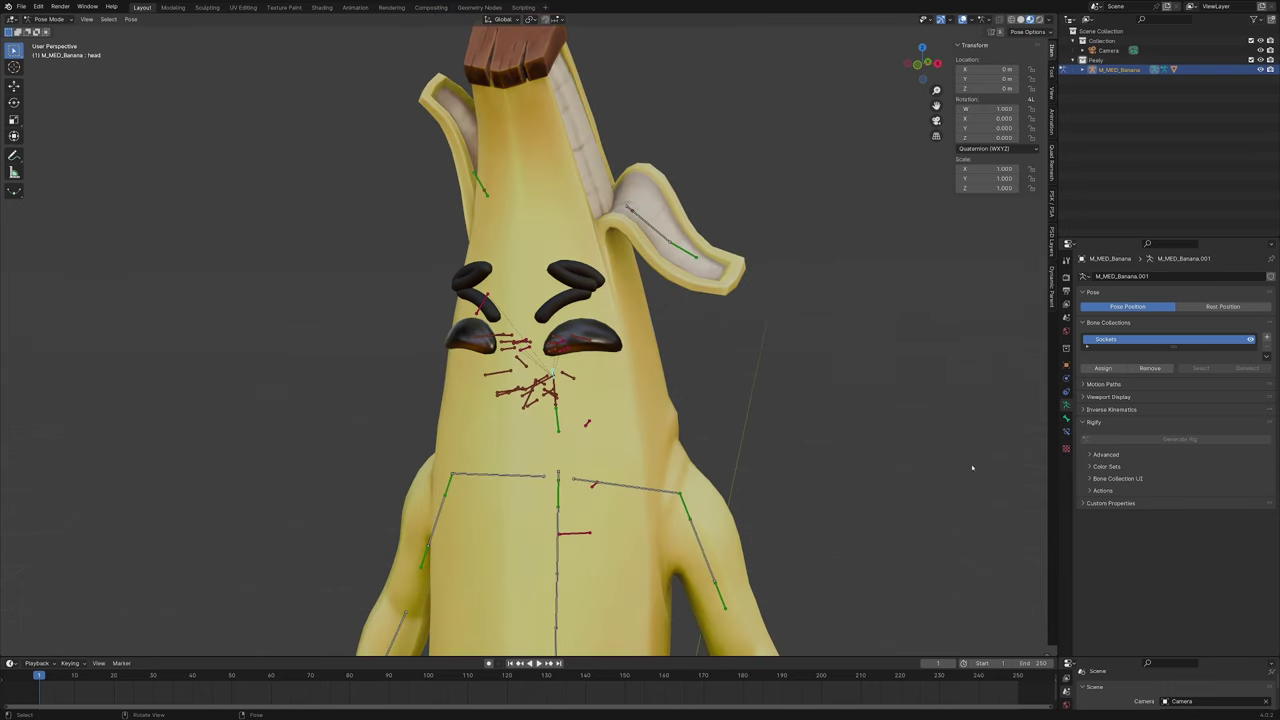
Add a new custom property to the head bone
{"action": "left_click", "coordinate": [1066, 419]}
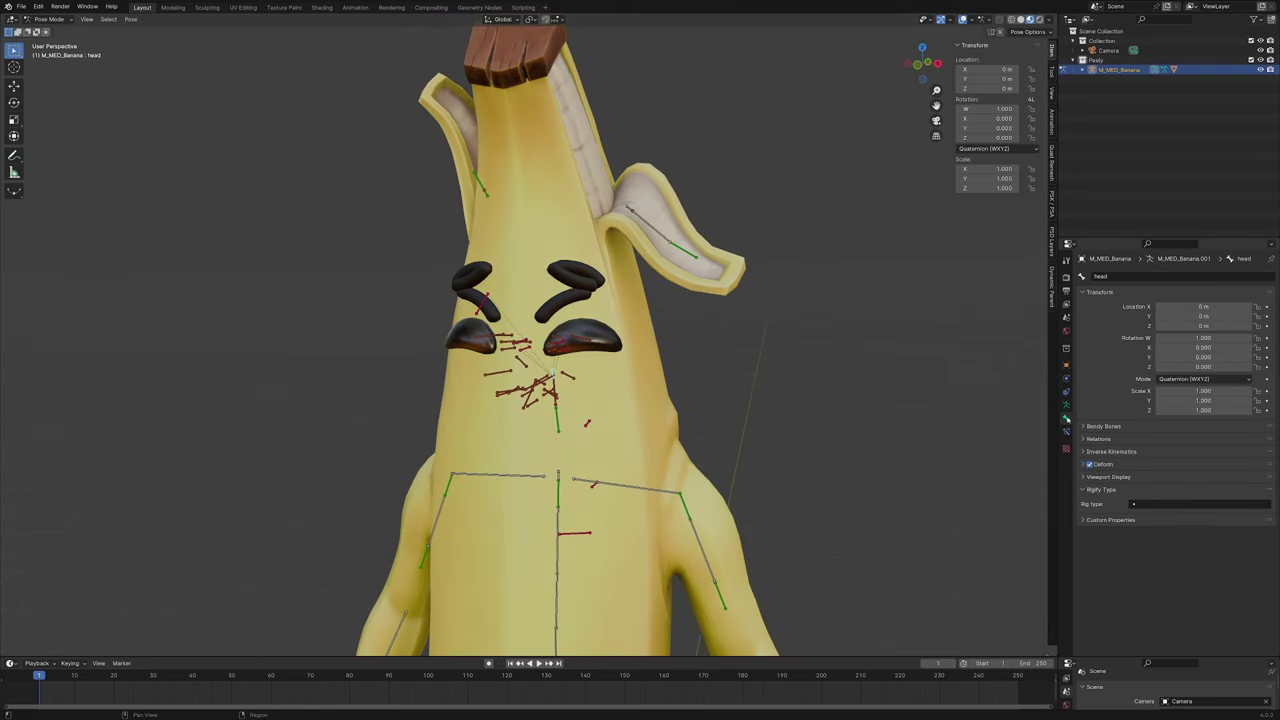
{"action": "left_click", "coordinate": [1112, 520]}
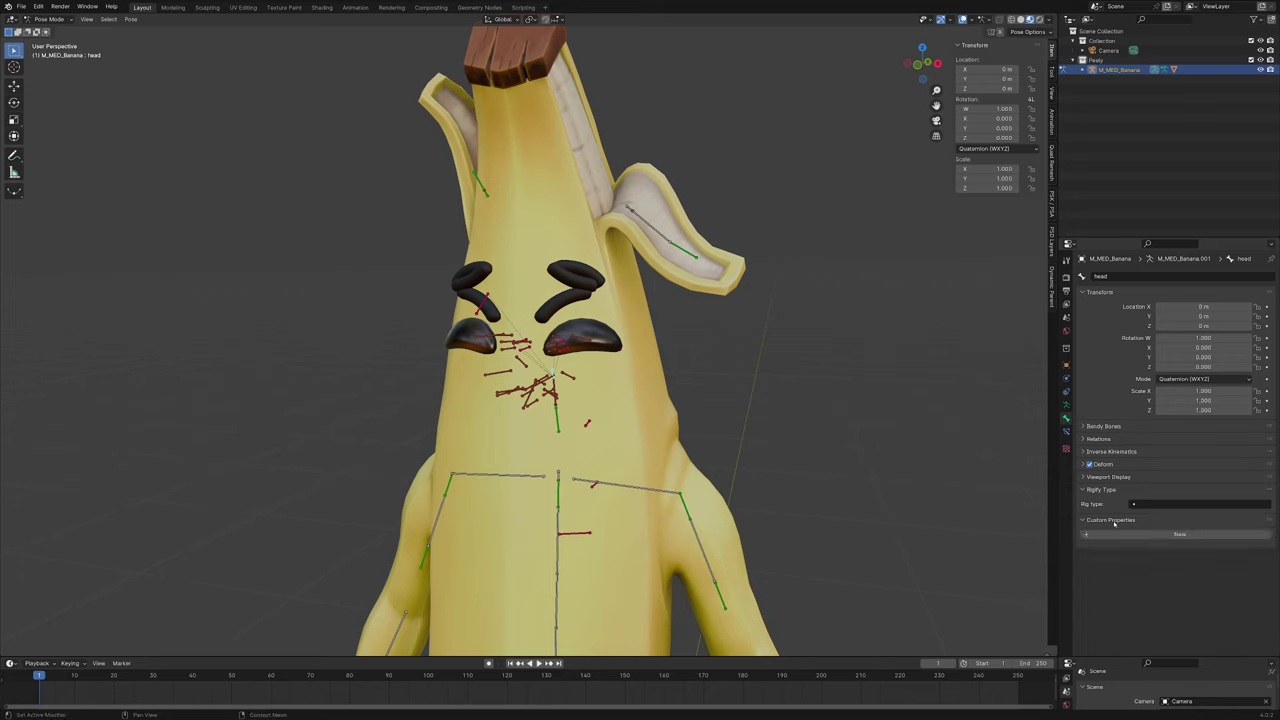
{"action": "left_click", "coordinate": [1180, 534]}
Configure the head bone's custom property as an integer named Eyes with minimum 1 and maximum 3
{"action": "left_click", "coordinate": [1253, 553]}
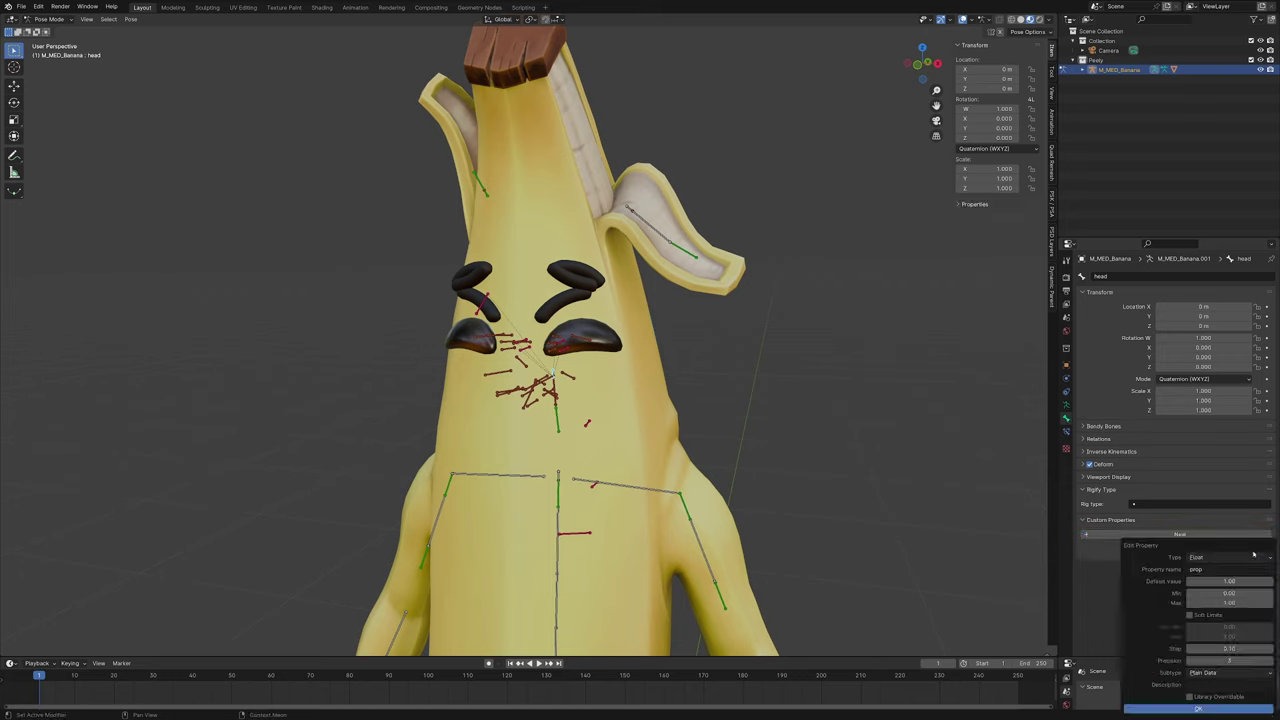
{"action": "left_click", "coordinate": [1253, 556]}
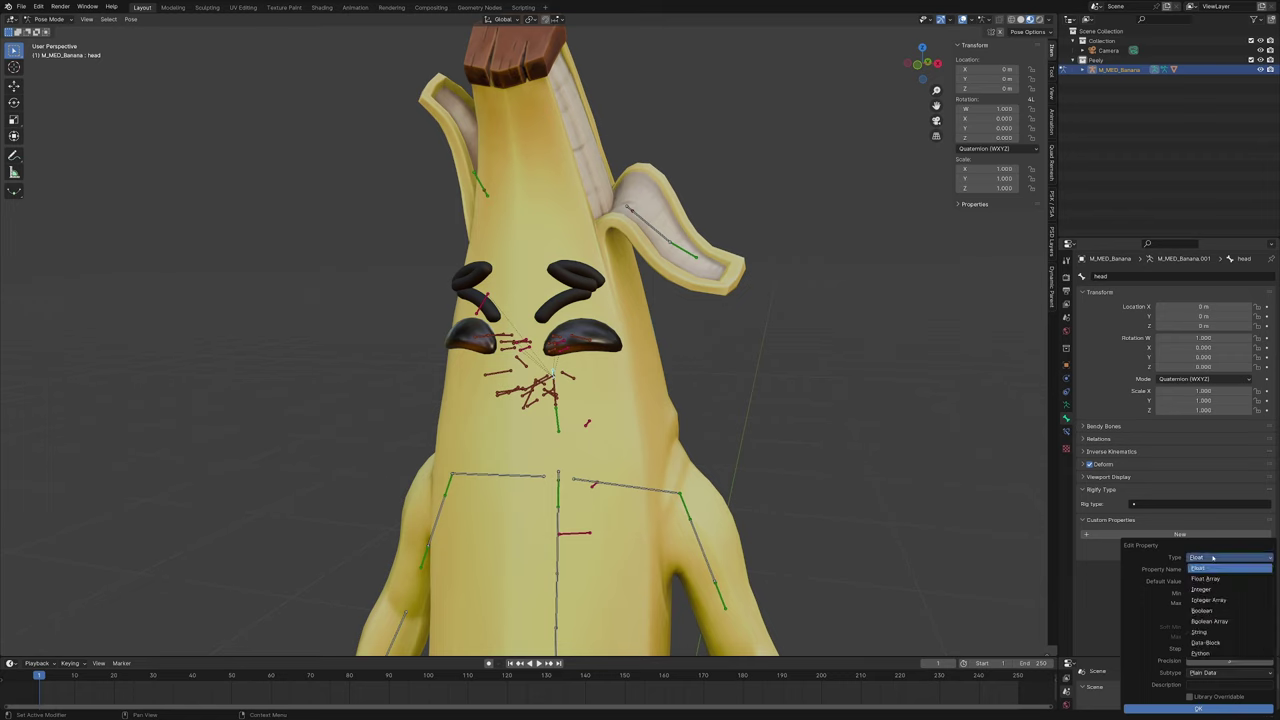
{"action": "left_click", "coordinate": [1235, 590]}
{"action": "left_click", "coordinate": [1238, 593]}
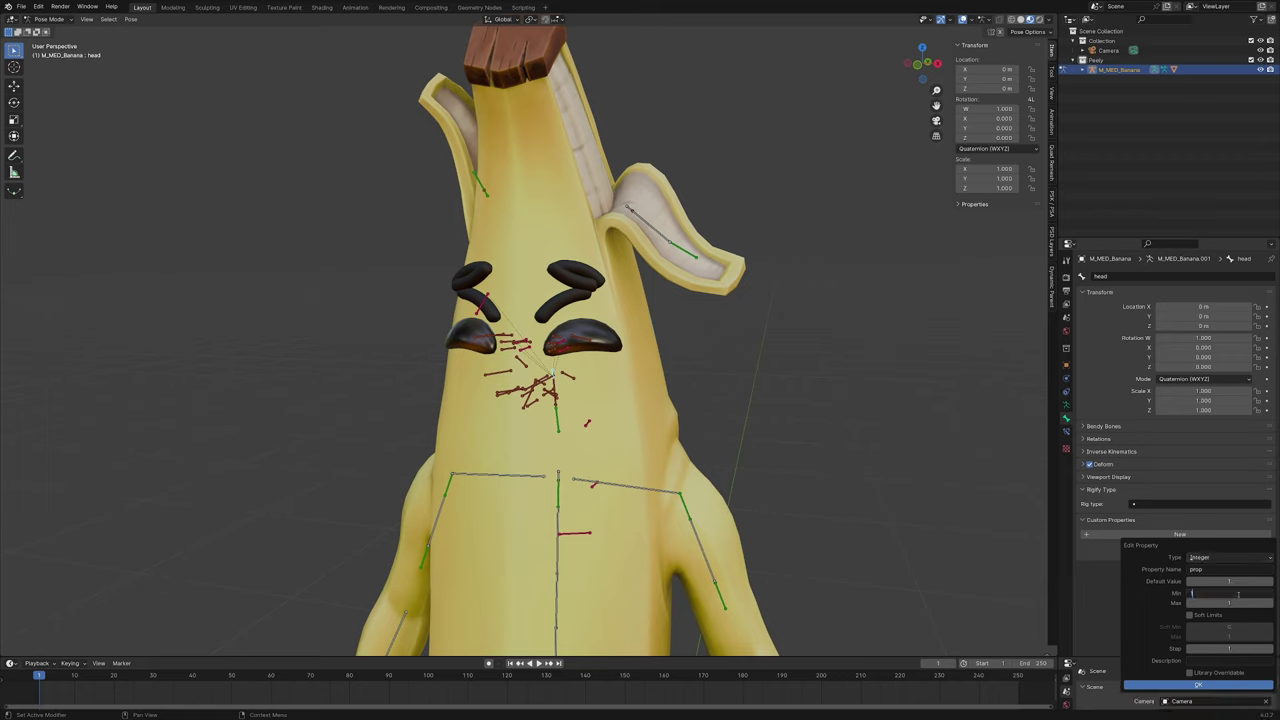
{"action": "type", "text": "1"}
{"action": "key", "text": "Return"}
{"action": "left_click", "coordinate": [1241, 604]}
{"action": "type", "text": "3"}
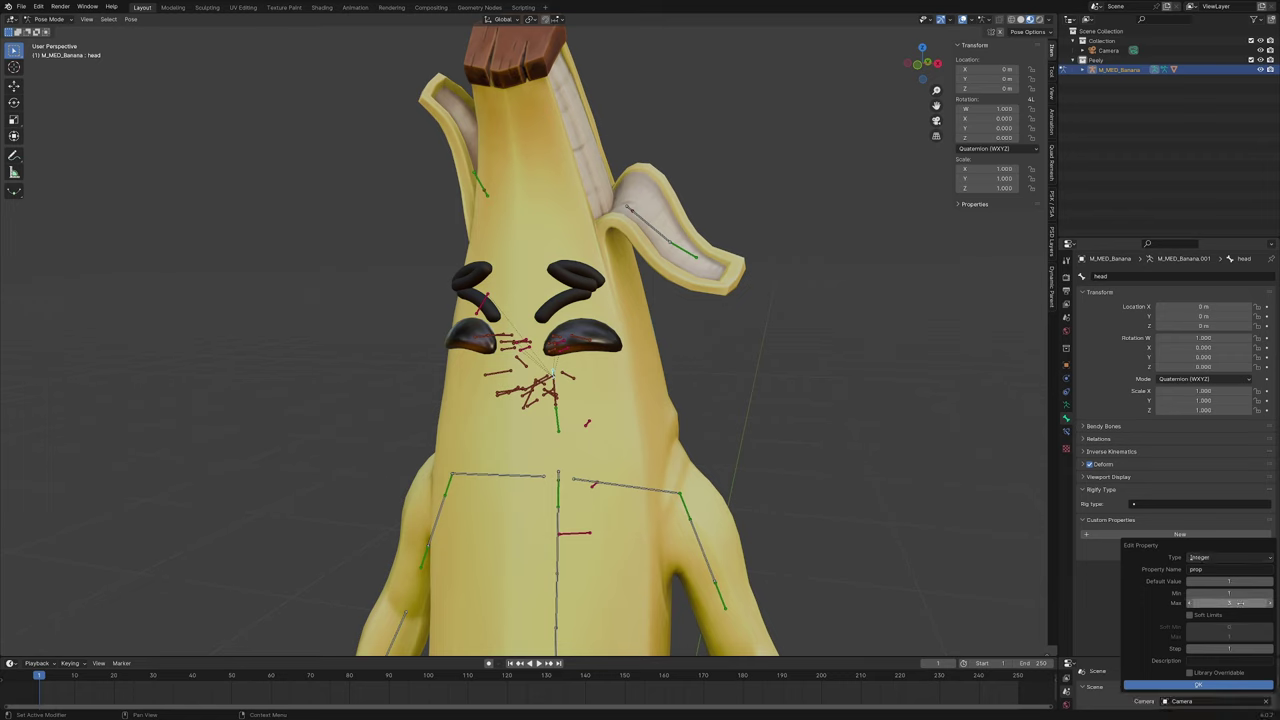
{"action": "left_click", "coordinate": [1224, 567]}
{"action": "type", "text": "Eyes"}
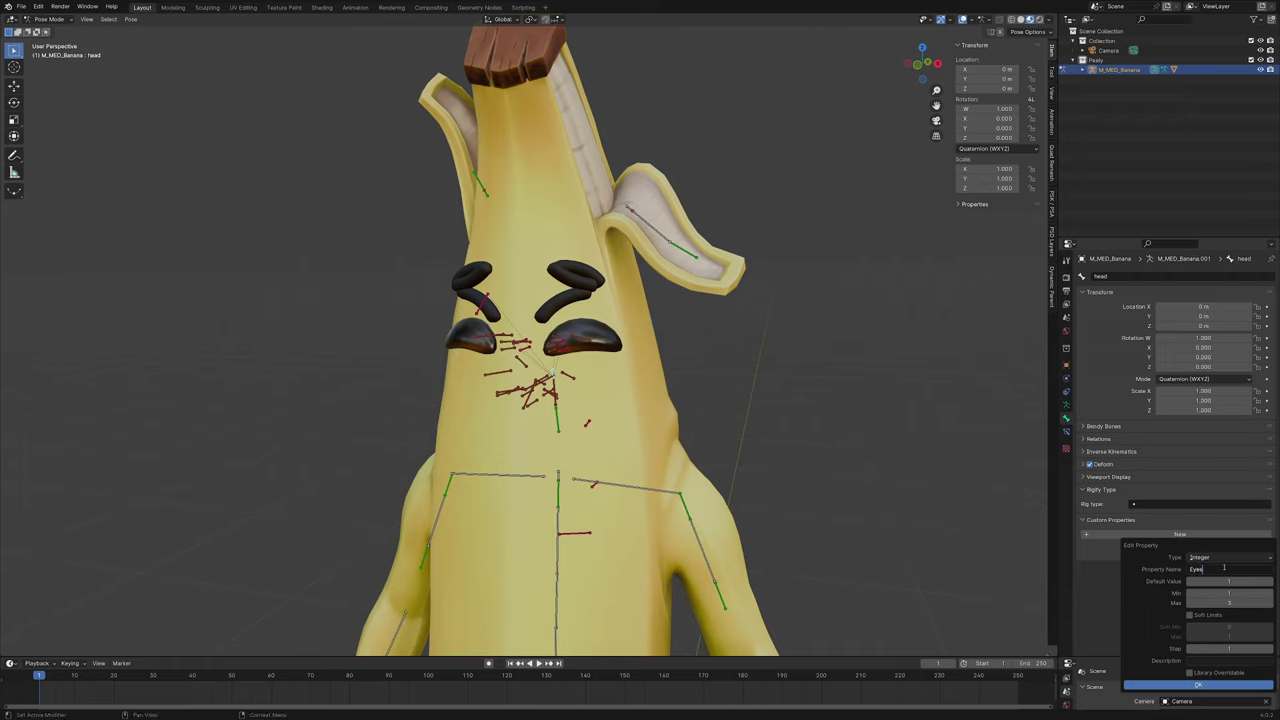
{"action": "left_click", "coordinate": [1189, 685]}
Copy the head bone's Eyes property as a new driver and paste it onto the EyesOpen shape key's value
{"action": "right_click", "coordinate": [1158, 551]}
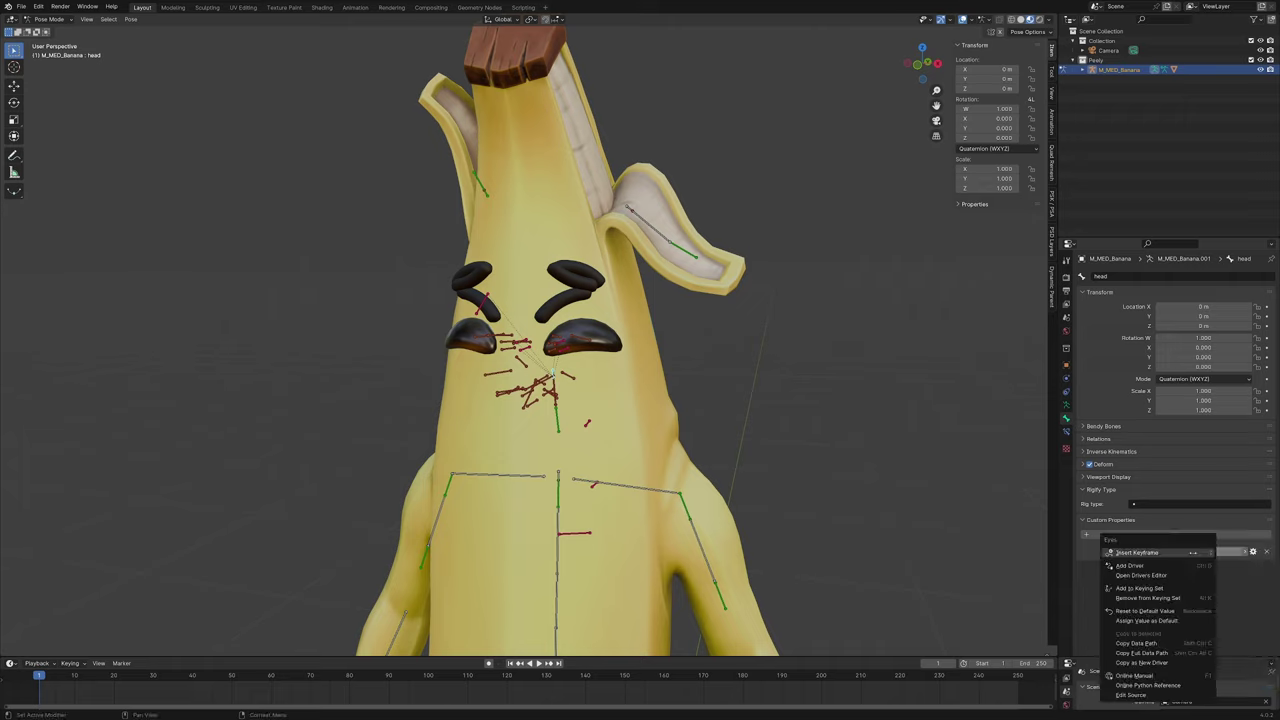
{"action": "left_click", "coordinate": [1165, 663]}
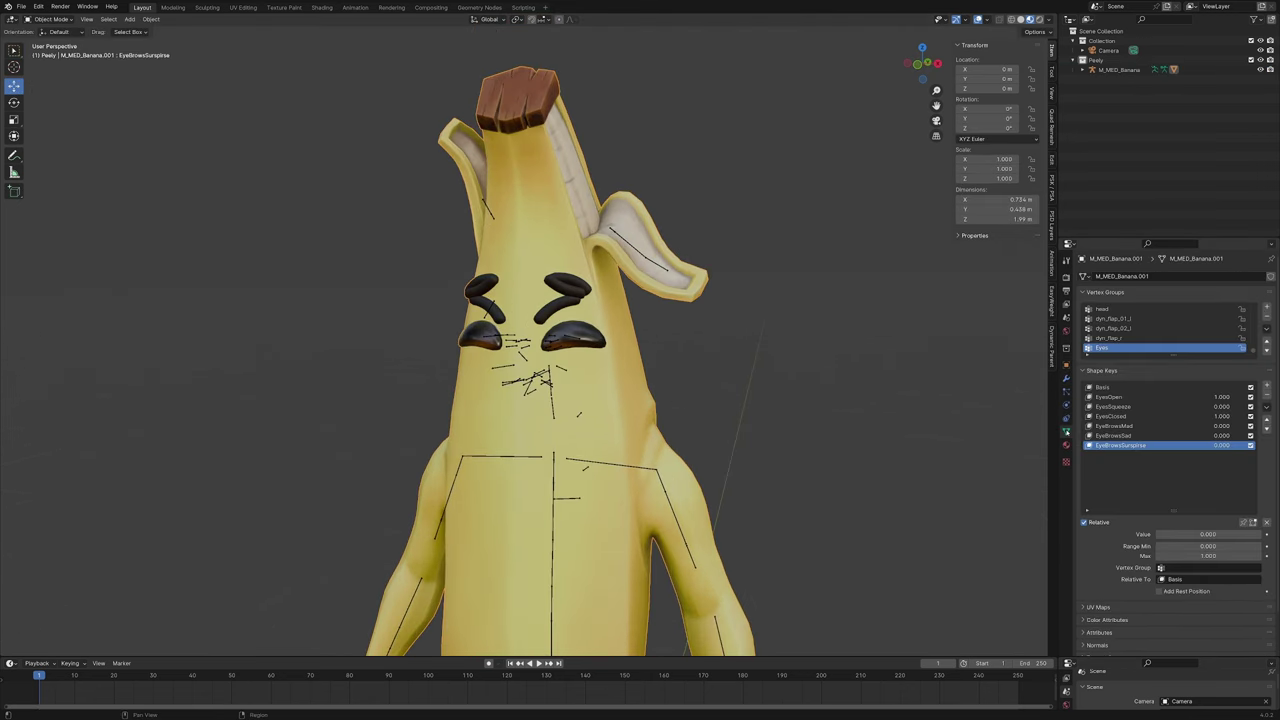
{"action": "left_click", "coordinate": [1114, 397]}
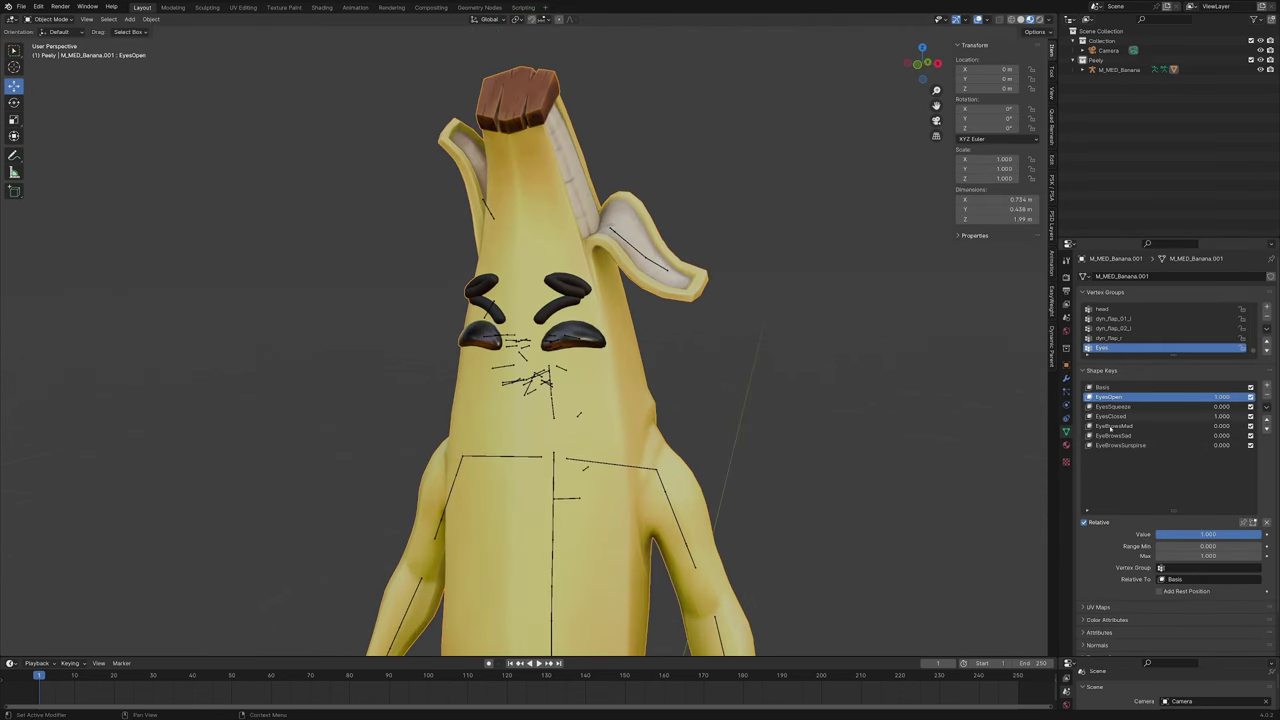
{"action": "right_click", "coordinate": [1181, 534]}
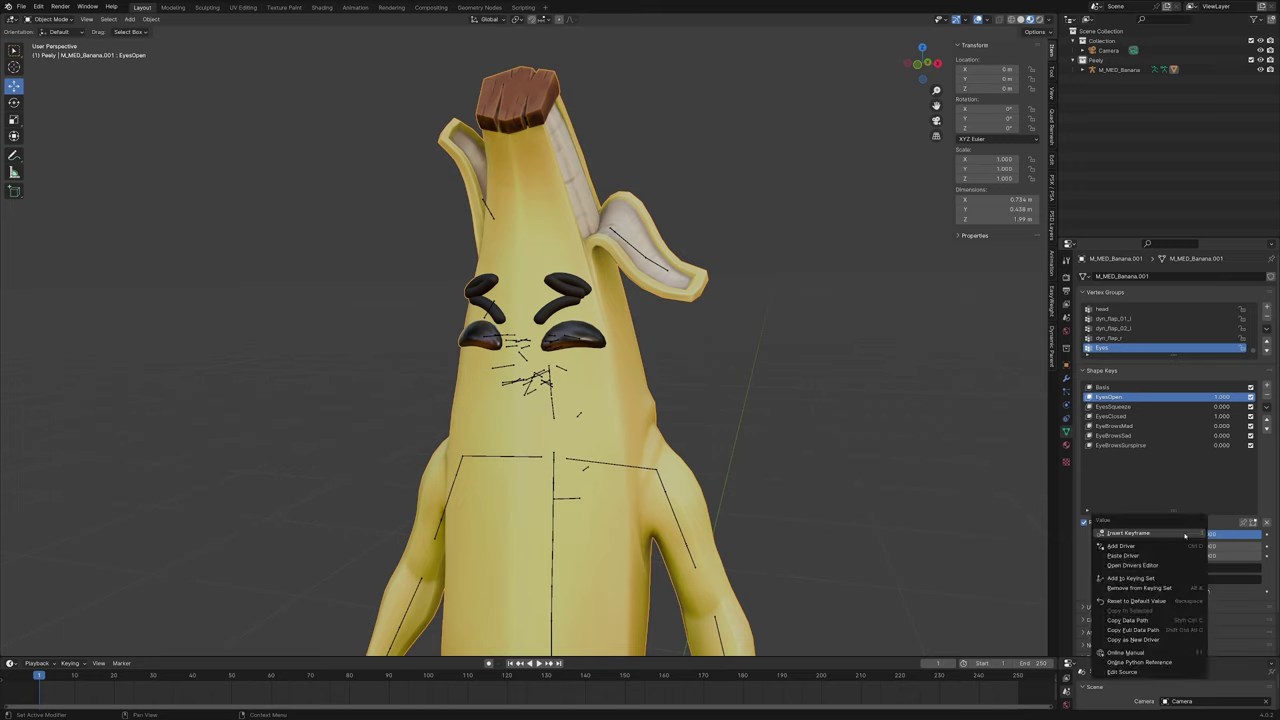
{"action": "left_click", "coordinate": [1184, 537]}
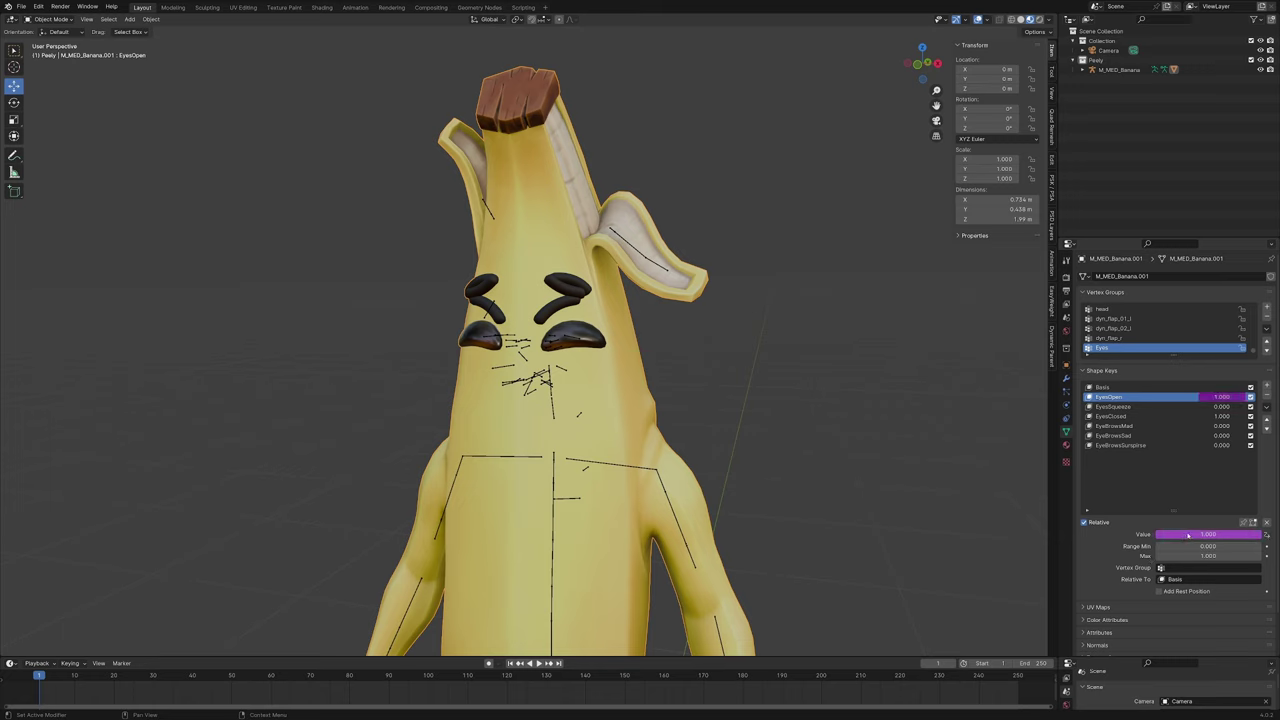
Change the EyesOpen driver to a scripted expression with a condition that tests whether Eyes == 1
{"action": "right_click", "coordinate": [1188, 536]}
{"action": "left_click", "coordinate": [1177, 545]}
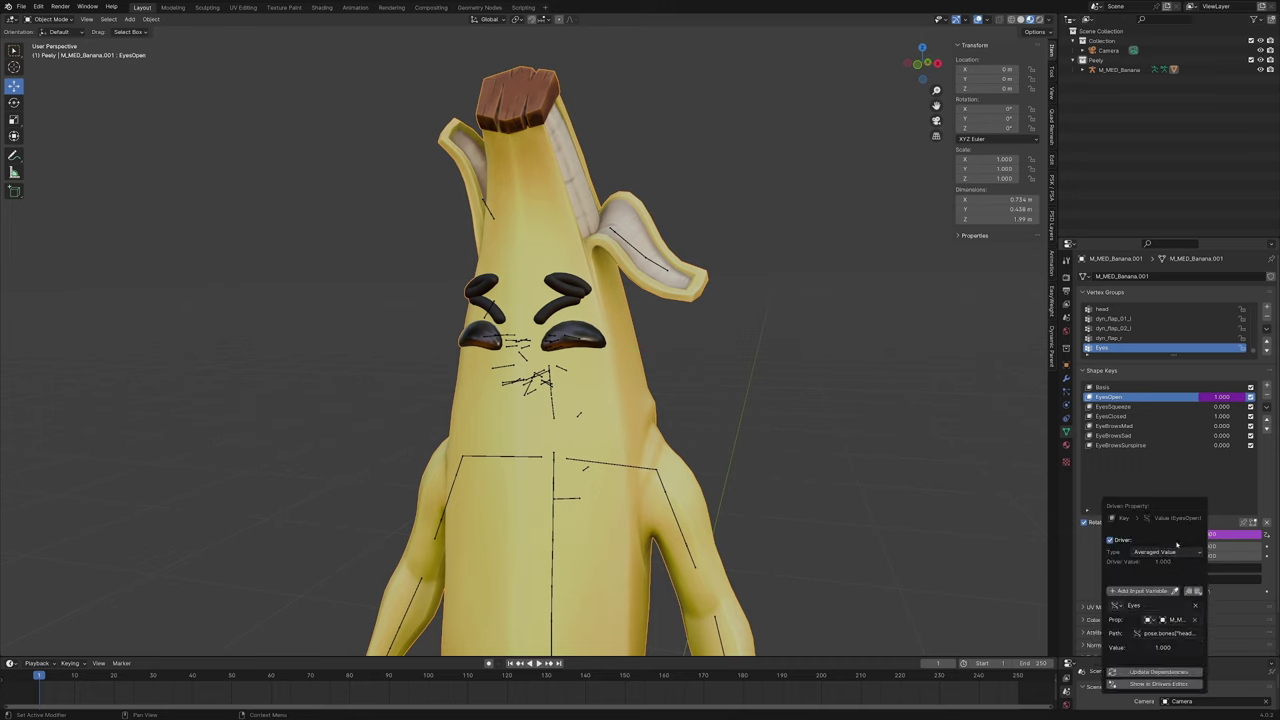
{"action": "left_click", "coordinate": [1163, 552]}
{"action": "left_click", "coordinate": [1165, 587]}
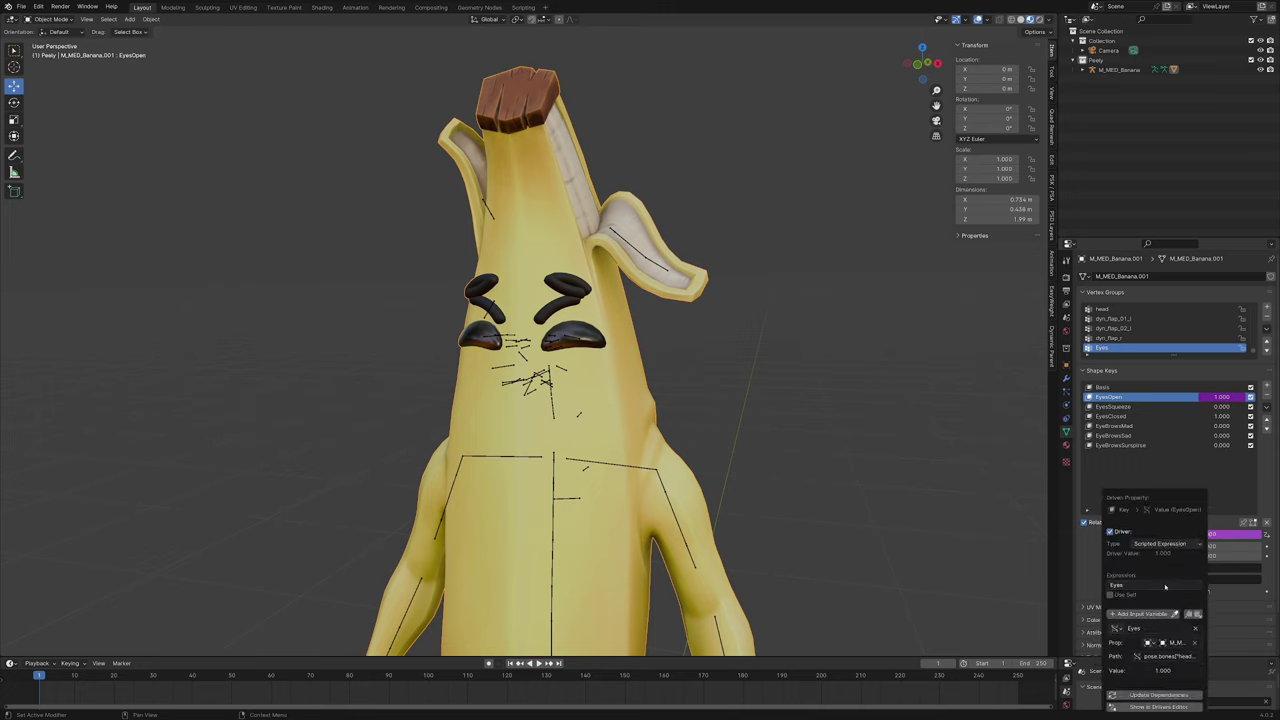
{"action": "left_click", "coordinate": [1174, 581]}
{"action": "key", "text": "Home"}
{"action": "type", "text": "1 -"}
{"action": "type", "text": "== "}
{"action": "type", "text": "1 else"}
{"action": "key", "text": "Return"}
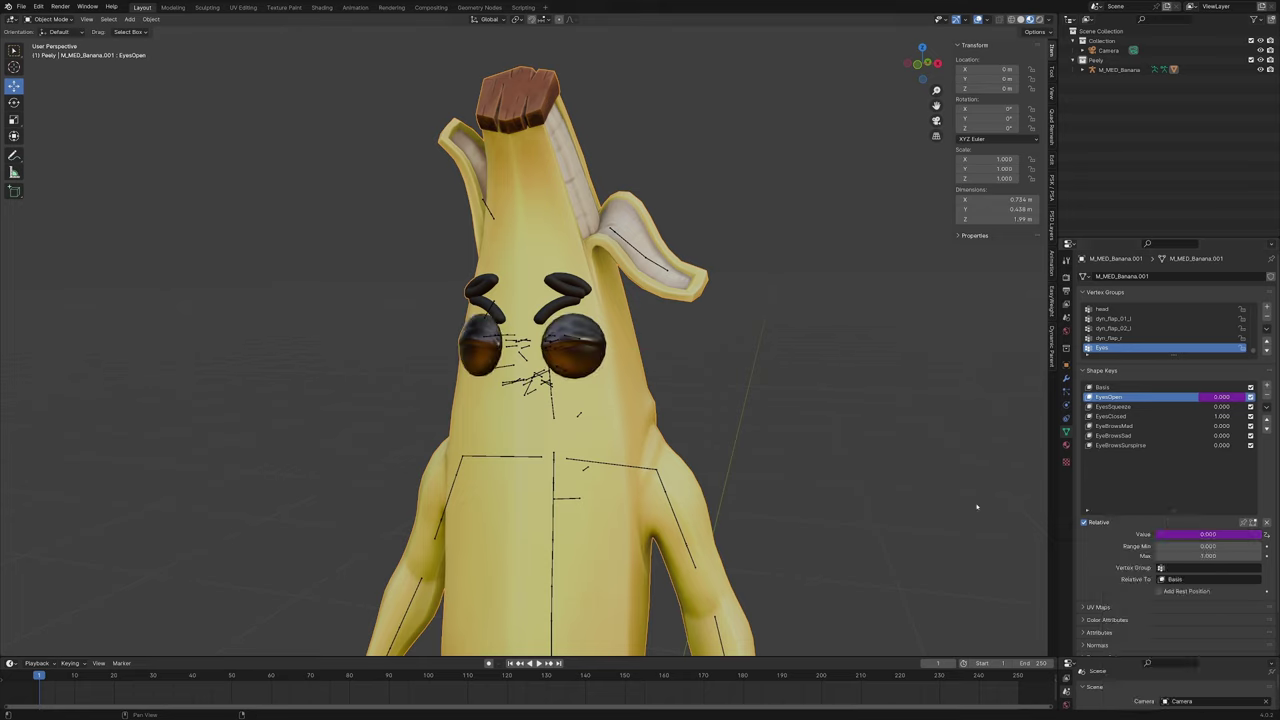
Test the EyesOpen driver in Pose Mode by raising the head bone's Eyes property one step and returning it to 1
{"action": "left_click", "coordinate": [658, 476]}
{"action": "key", "text": "ctrl+Tab"}
{"action": "scroll", "coordinate": [668, 400], "scroll_direction": "up", "scroll_amount": 2}
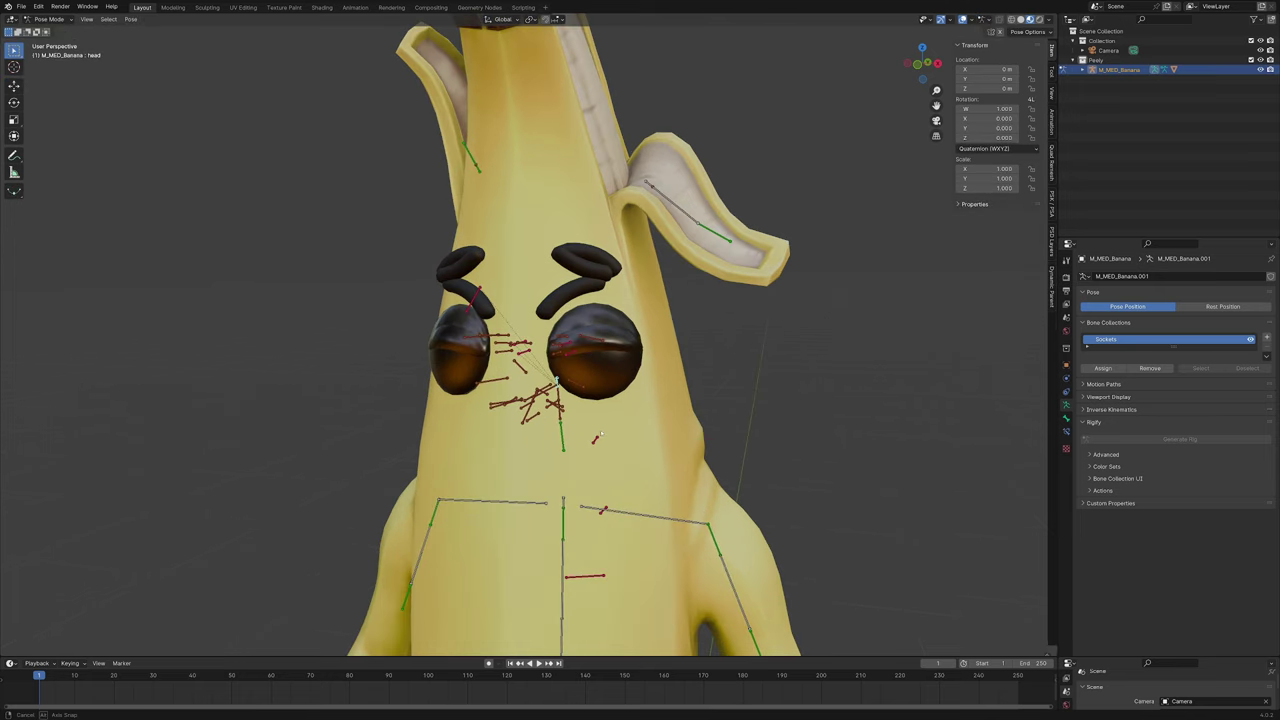
{"action": "middle_click_drag", "start_coordinate": [672, 386], "coordinate": [643, 382]}
{"action": "left_click", "coordinate": [965, 205]}
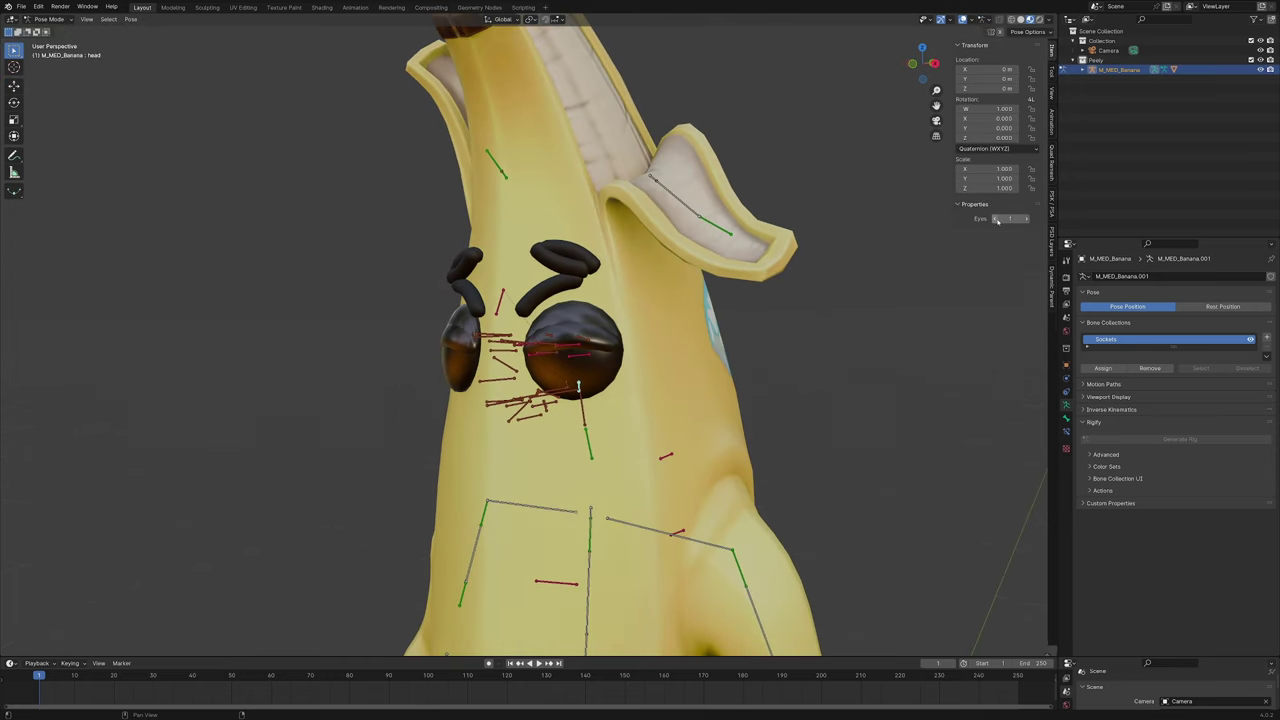
{"action": "left_click", "coordinate": [1026, 219]}
{"action": "left_click", "coordinate": [994, 219]}
{"action": "scroll", "coordinate": [640, 360], "scroll_direction": "down", "scroll_amount": 3}
{"action": "middle_click_drag", "start_coordinate": [606, 364], "coordinate": [646, 369]}
{"action": "key", "text": "ctrl+Tab"}
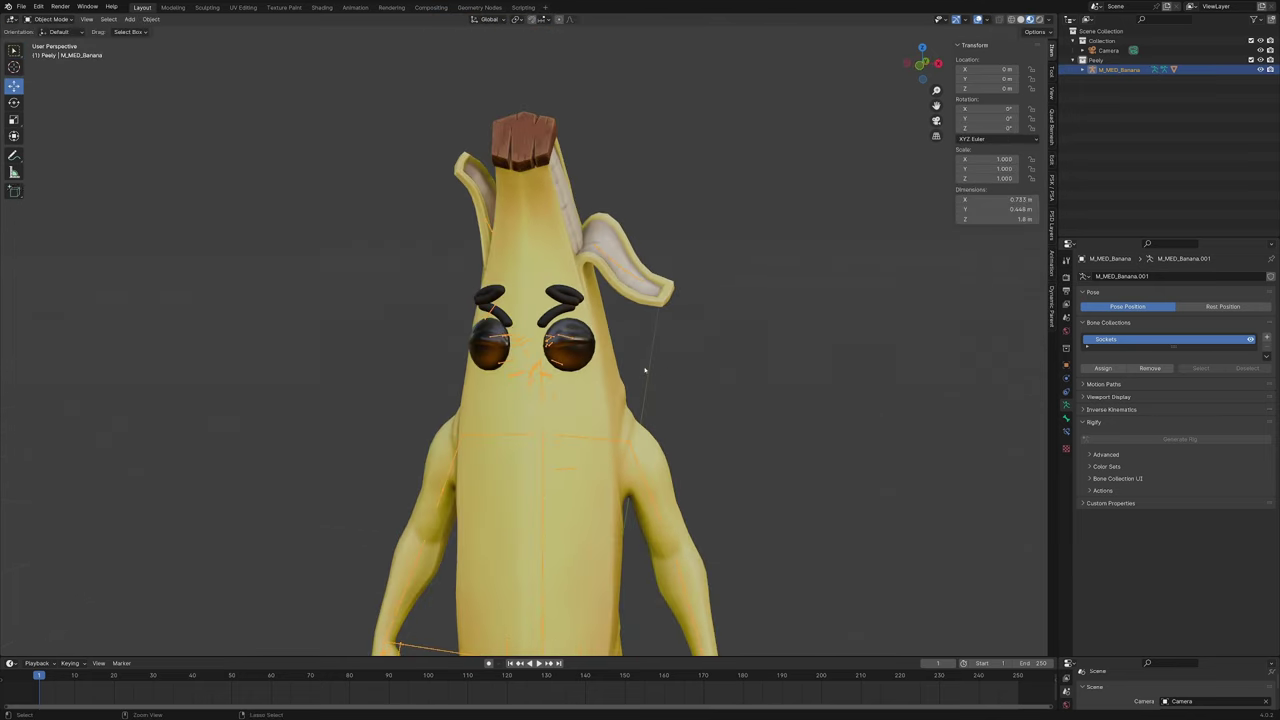
Copy the EyesOpen driver onto the EyesSqueeze shape key's value and change its expression to test whether Eyes == 2
{"action": "left_click", "coordinate": [622, 376]}
{"action": "right_click", "coordinate": [1186, 535]}
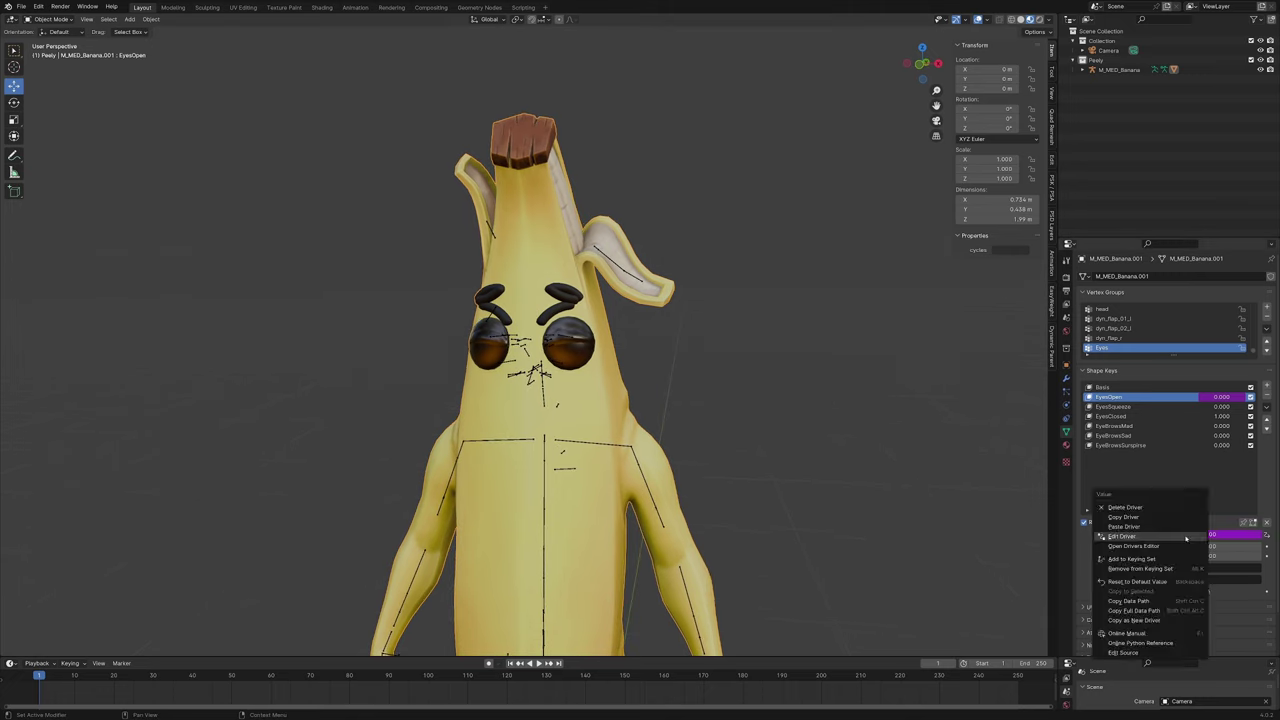
{"action": "left_click", "coordinate": [1166, 520]}
{"action": "left_click", "coordinate": [1200, 407]}
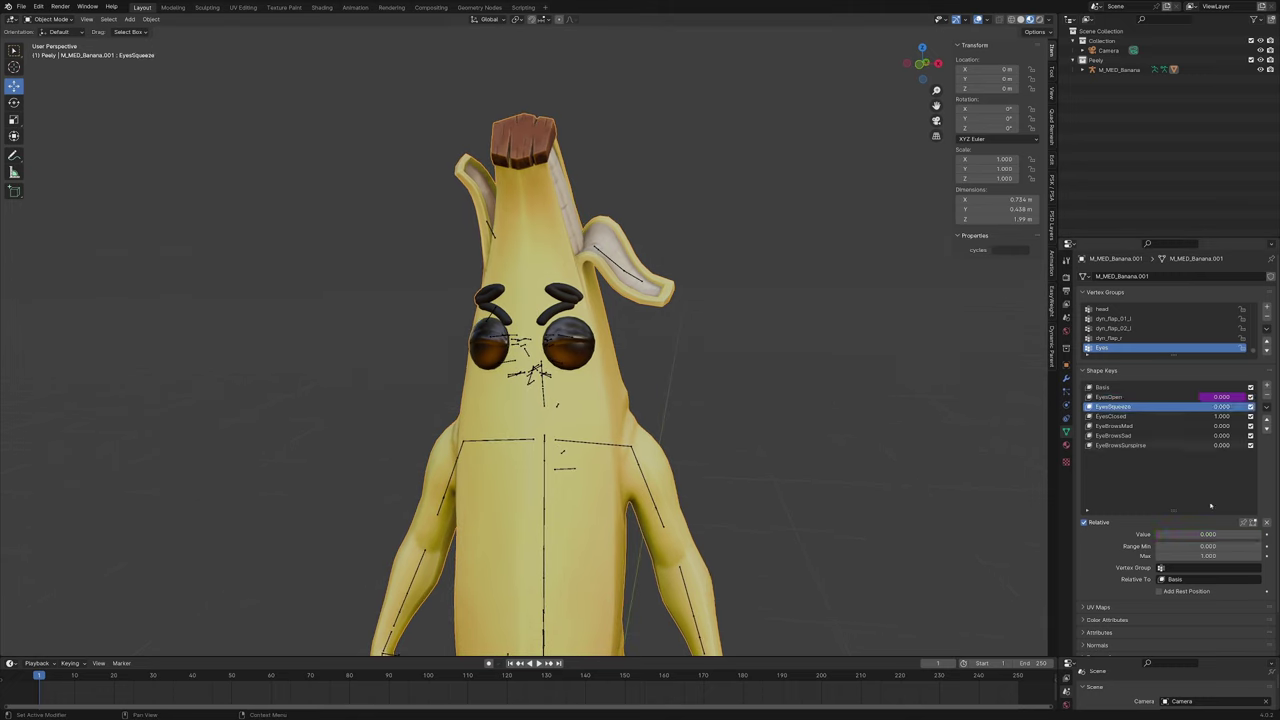
{"action": "right_click", "coordinate": [1200, 535]}
{"action": "left_click", "coordinate": [1200, 545]}
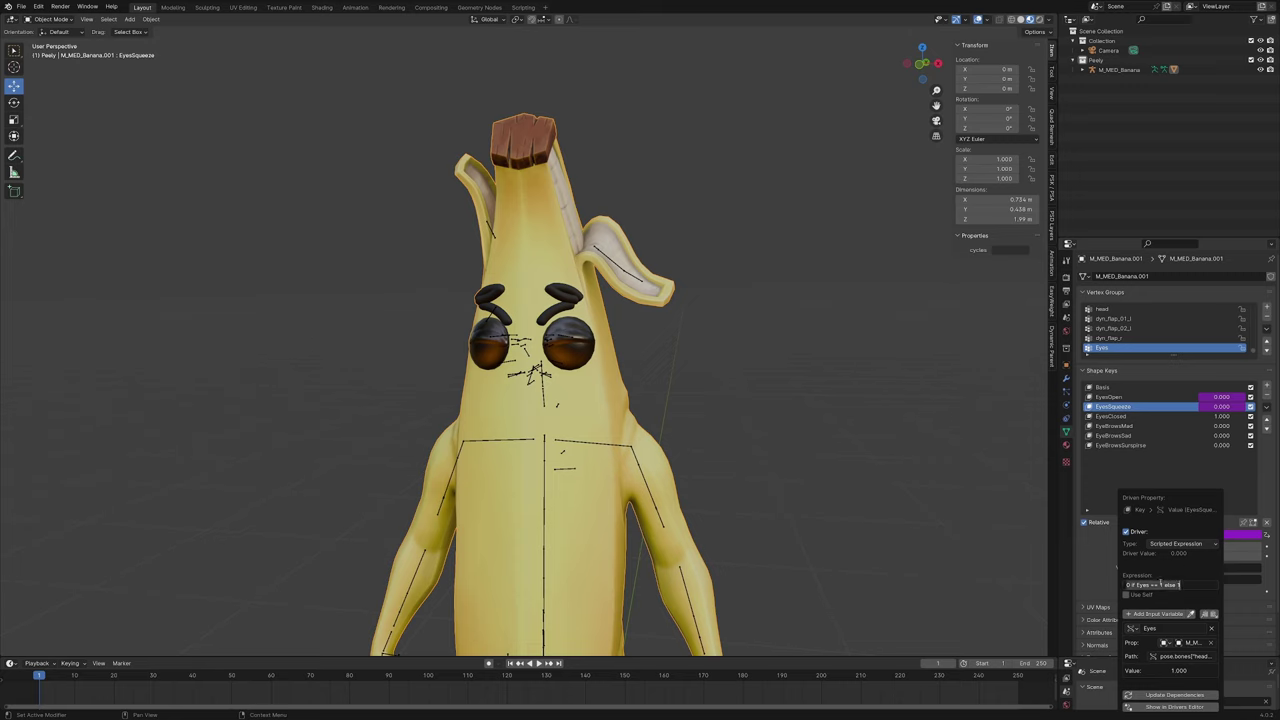
{"action": "key", "text": "BackSpace"}
{"action": "type", "text": "2"}
{"action": "key", "text": "Return"}
Paste the same driver onto the EyesClosed shape key's value and edit the number its expression compares Eyes with
{"action": "left_click", "coordinate": [1186, 417]}
{"action": "right_click", "coordinate": [1214, 535]}
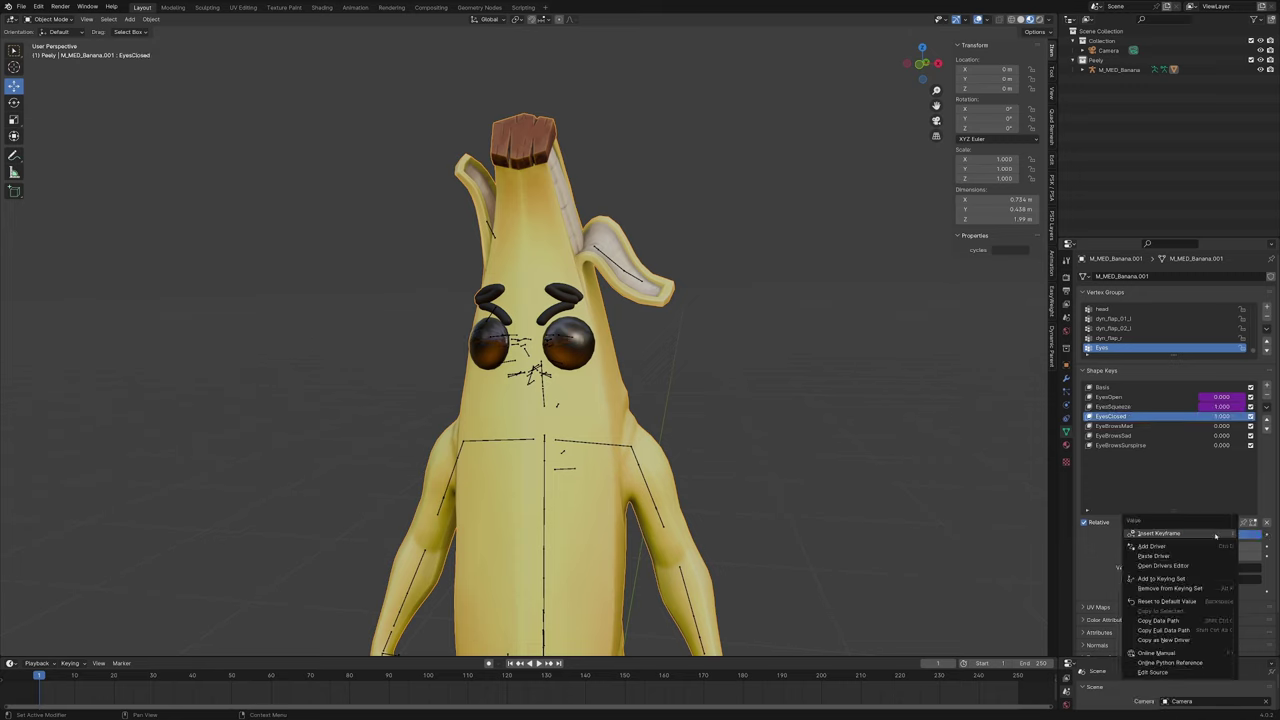
{"action": "left_click", "coordinate": [1203, 557]}
{"action": "right_click", "coordinate": [1202, 536]}
{"action": "left_click", "coordinate": [1200, 546]}
{"action": "left_click", "coordinate": [1155, 585]}
{"action": "left_click", "coordinate": [1155, 585]}
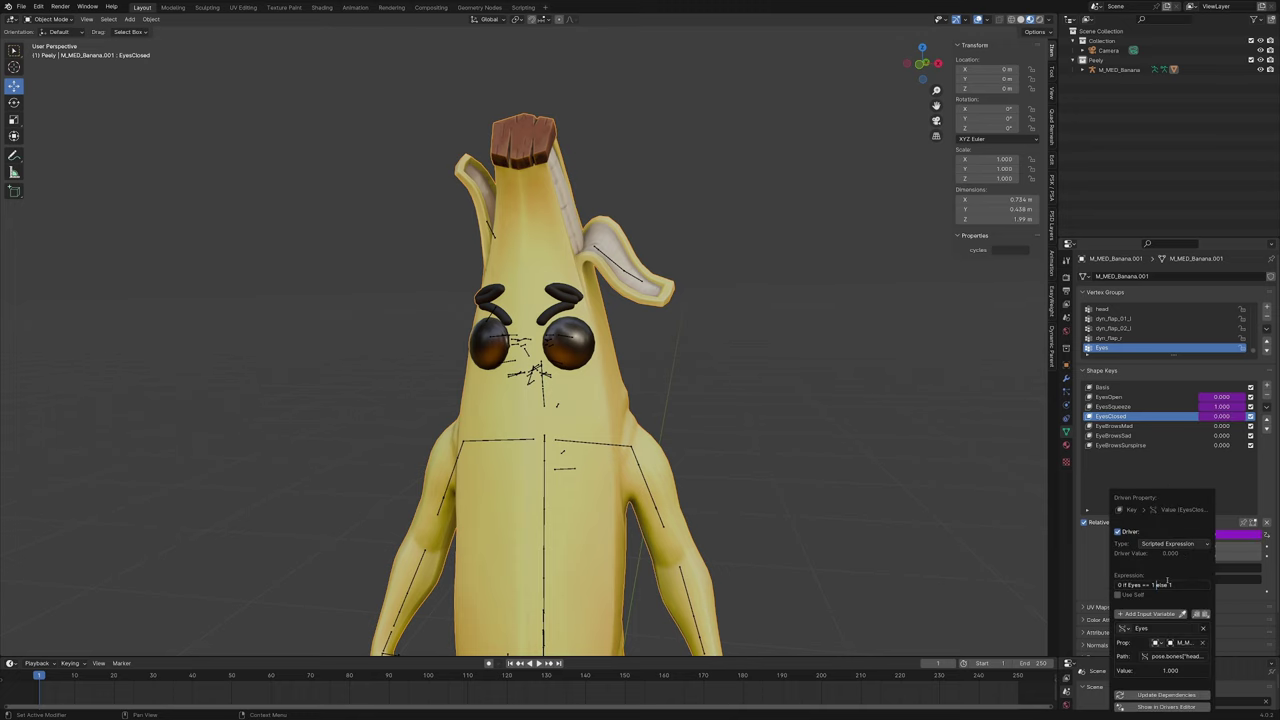
{"action": "key", "text": "Left"}
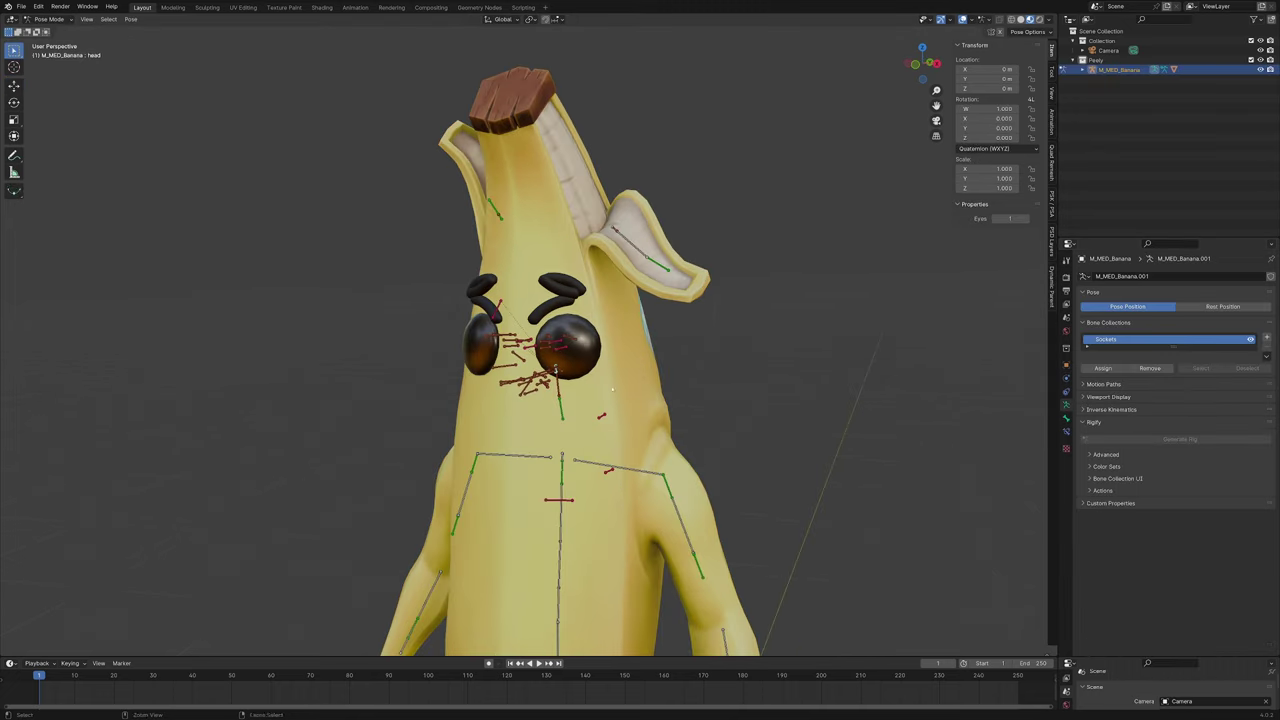
Test the eye drivers in Pose Mode by stepping through the head bone's Eyes property and returning it to 1
{"action": "middle_click_drag", "start_coordinate": [900, 300], "coordinate": [954, 258]}
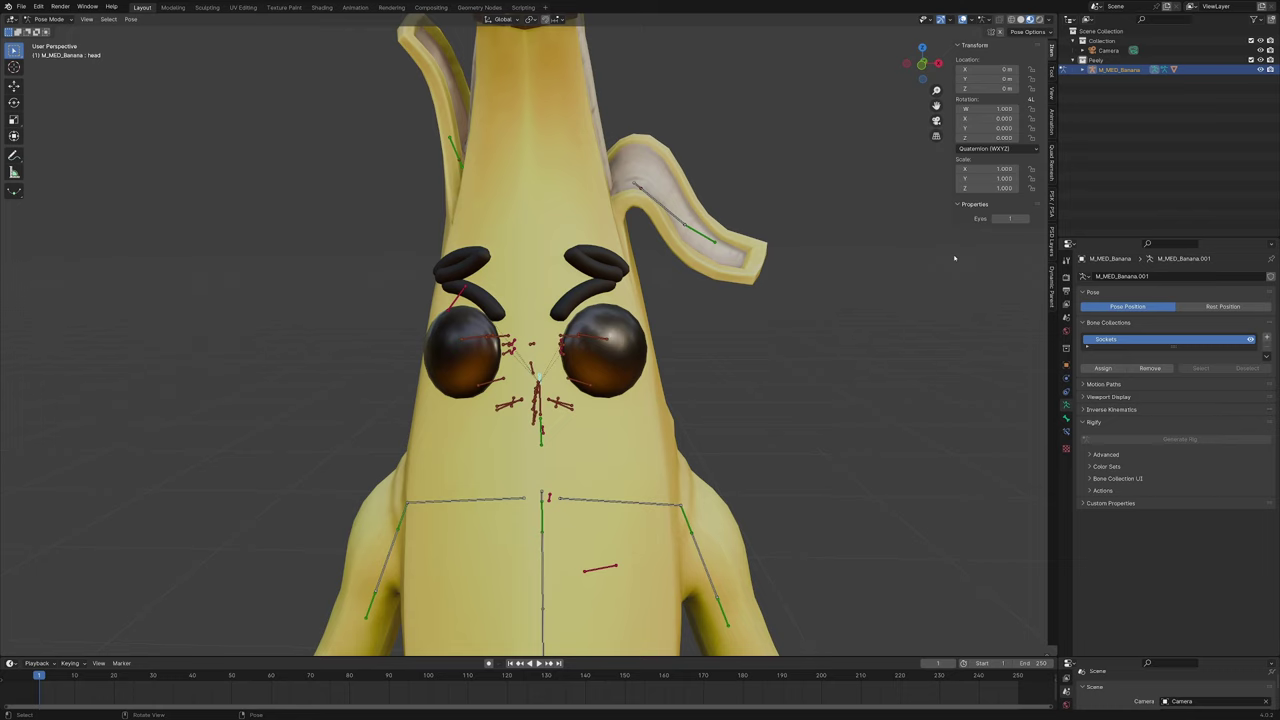
{"action": "left_click", "coordinate": [1026, 219]}
{"action": "mouse_move", "coordinate": [1026, 219]}
{"action": "left_mouse_down"}
{"action": "mouse_move", "coordinate": [1000, 218]}
{"action": "mouse_move", "coordinate": [1025, 218]}
{"action": "left_mouse_up"}
{"action": "left_click", "coordinate": [1026, 219]}
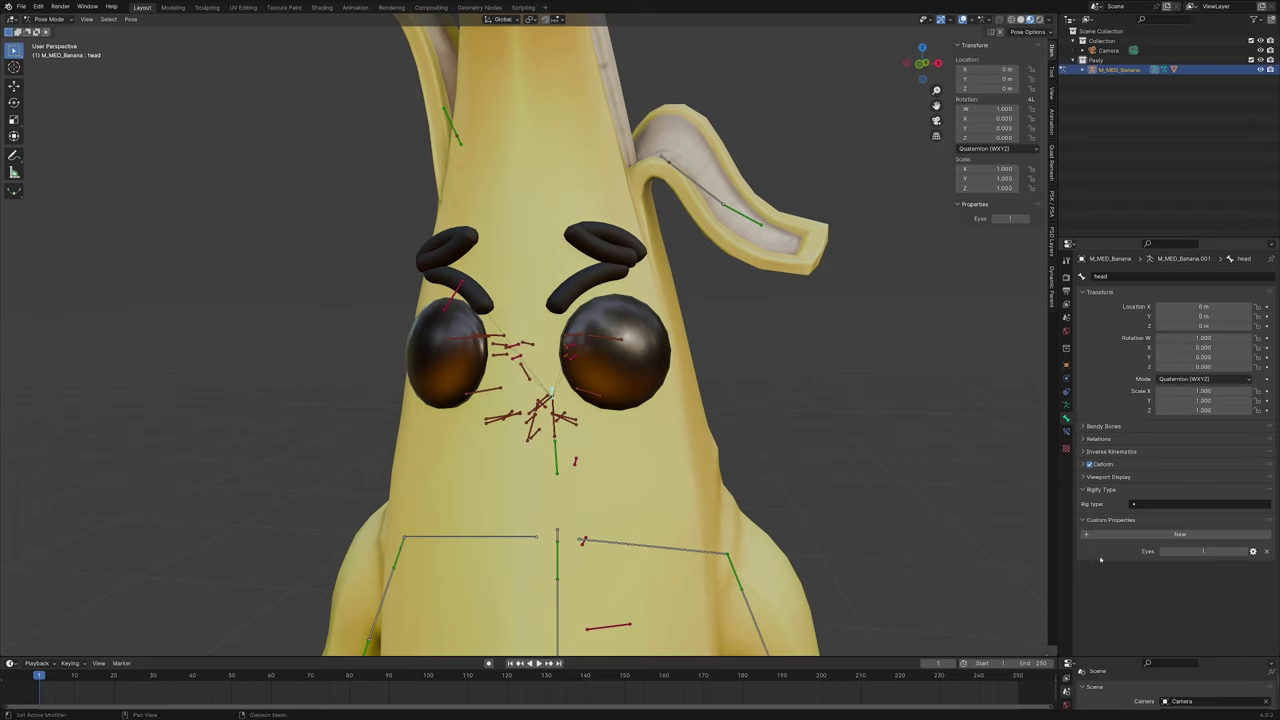
Add a second custom property to the head bone and name it Brows
{"action": "left_click", "coordinate": [1130, 534]}
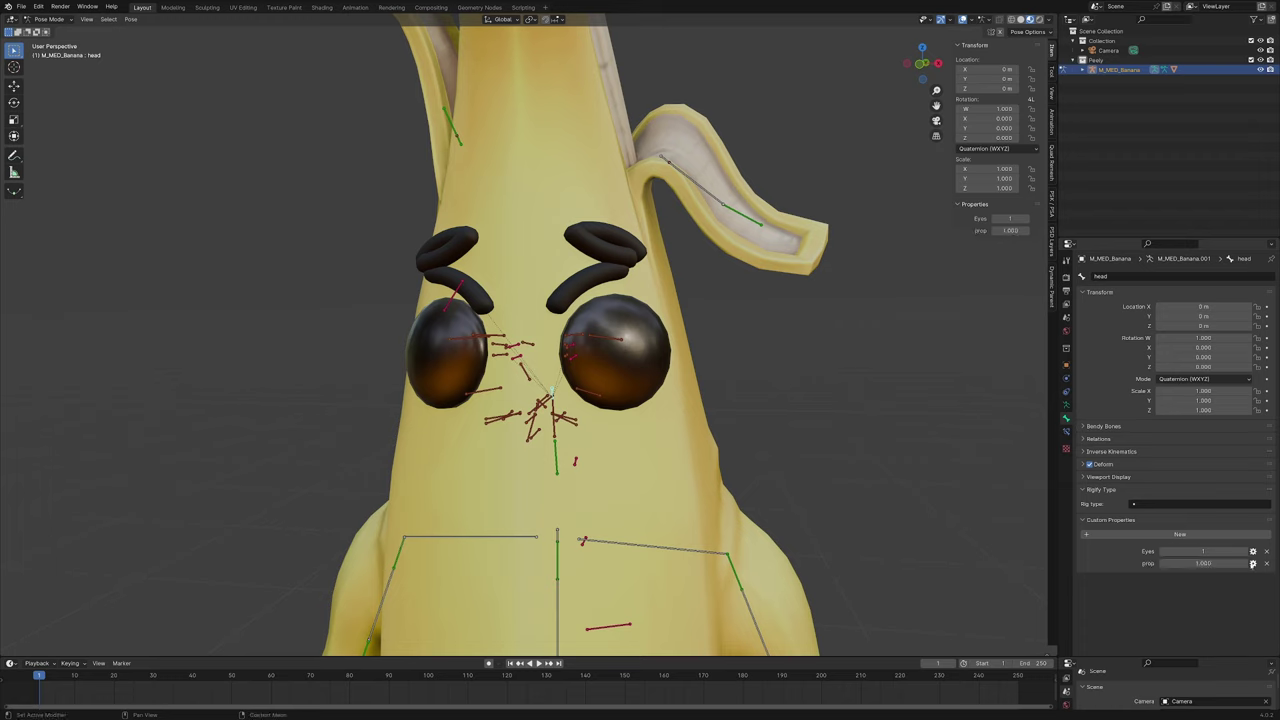
{"action": "left_click", "coordinate": [1253, 565]}
{"action": "left_click", "coordinate": [1234, 570]}
{"action": "type", "text": "Bwos"}
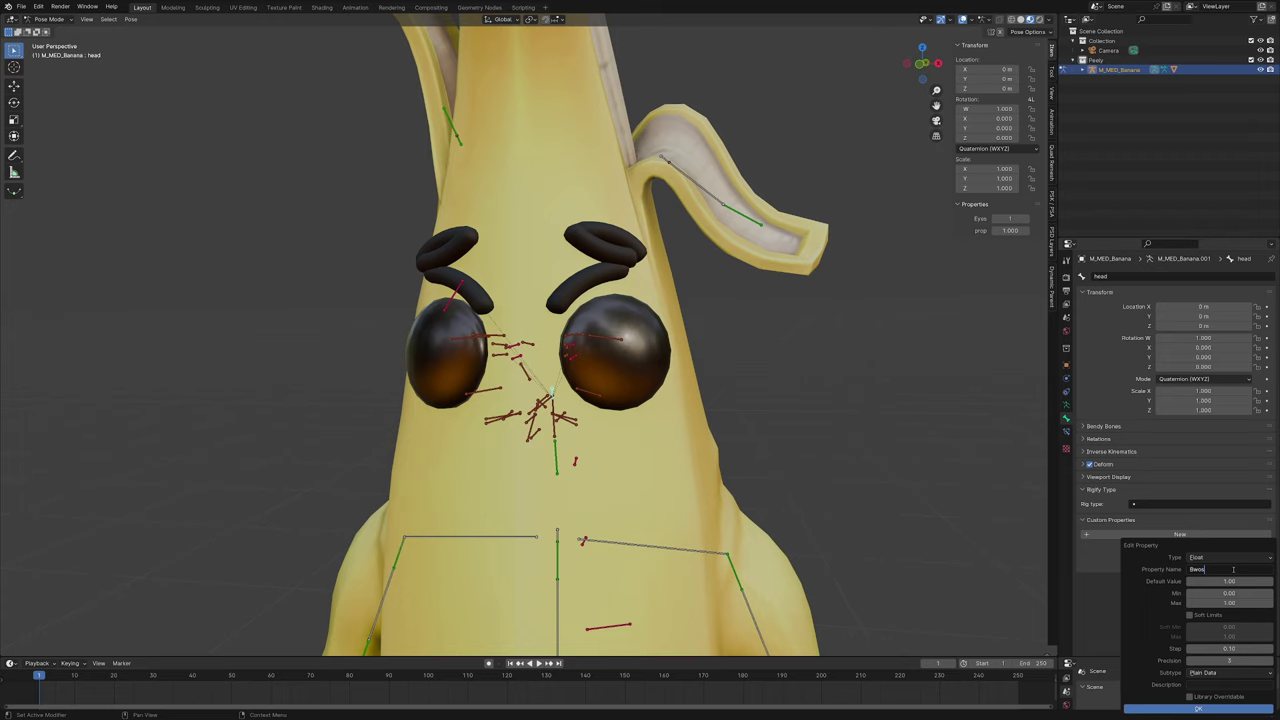
{"action": "key", "text": "BackSpace"}
{"action": "key", "text": "BackSpace"}
{"action": "key", "text": "BackSpace"}
{"action": "type", "text": "rows"}
{"action": "key", "text": "Return"}
Make the Brows property an integer with minimum 1 and maximum 4
{"action": "left_click", "coordinate": [1229, 558]}
{"action": "left_click", "coordinate": [1222, 596]}
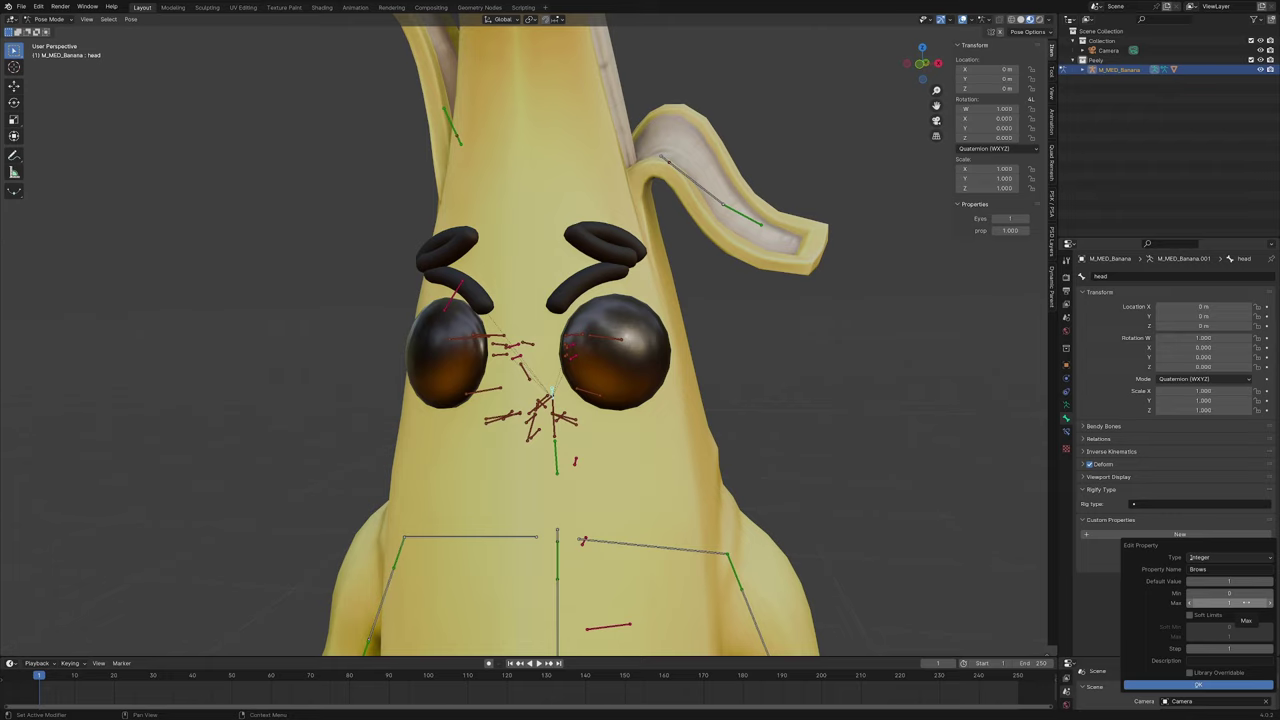
{"action": "left_click", "coordinate": [1245, 602]}
{"action": "type", "text": "4"}
{"action": "key", "text": "Return"}
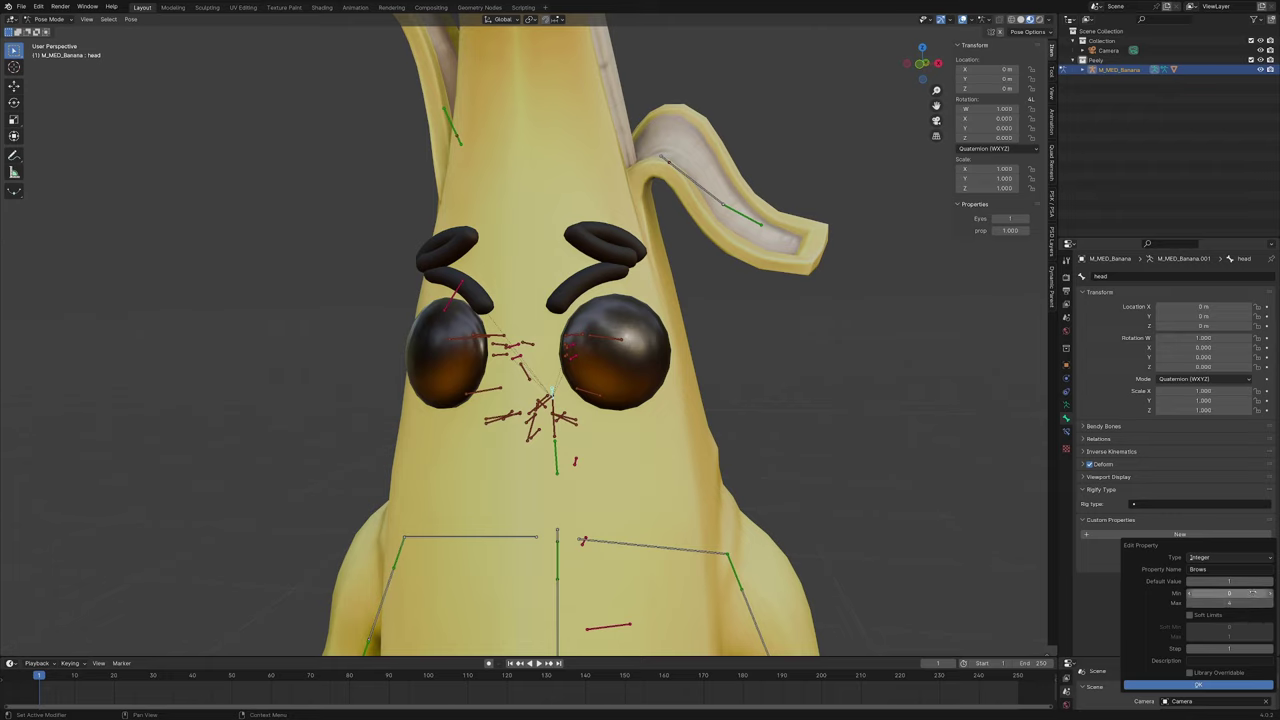
{"action": "left_click", "coordinate": [1253, 593]}
{"action": "type", "text": "1"}
{"action": "key", "text": "Return"}
{"action": "left_click", "coordinate": [1212, 684]}
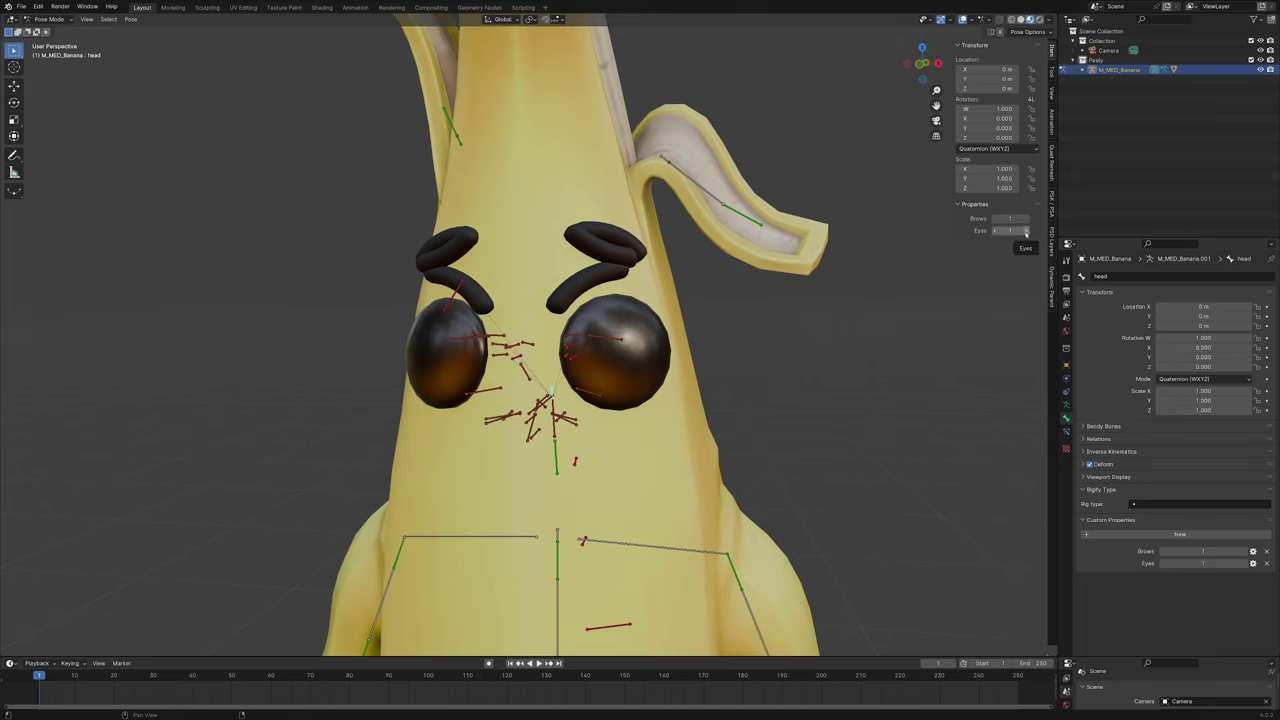
Copy the head bone's Brows property as a new driver and paste it onto the EyeBrowsMad shape key's value
{"action": "right_click", "coordinate": [1190, 551]}
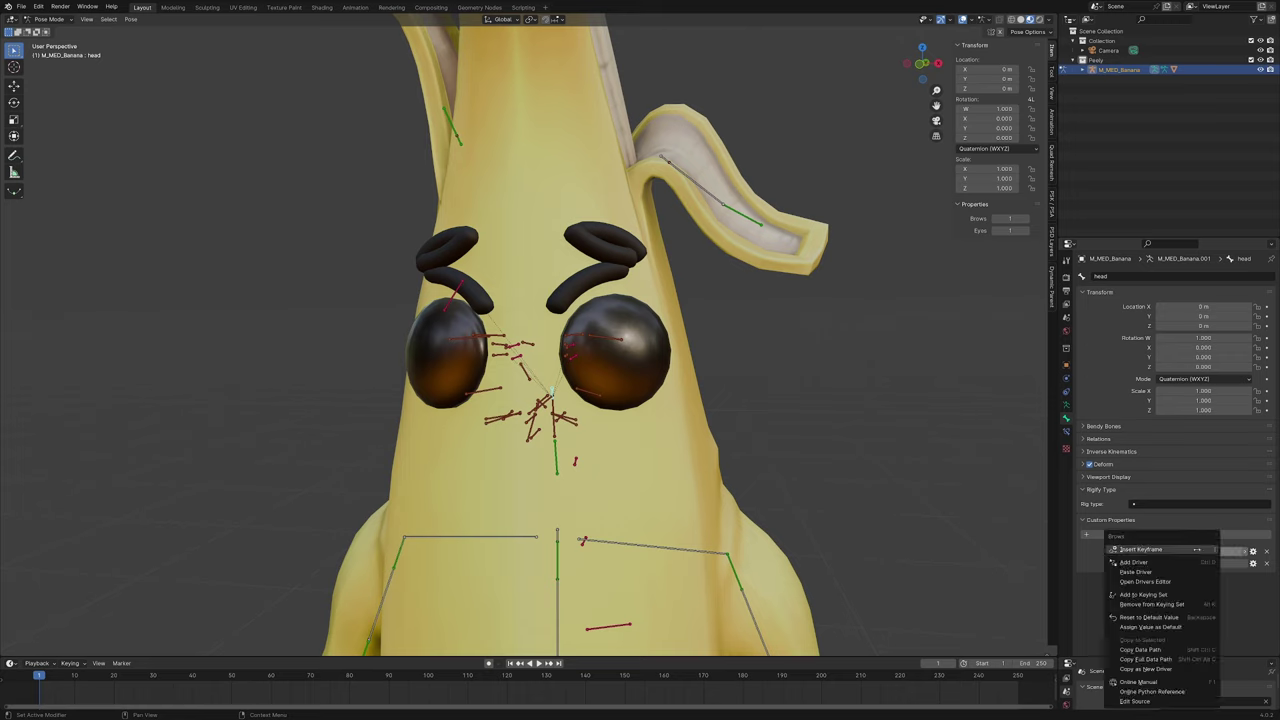
{"action": "left_click", "coordinate": [1183, 668]}
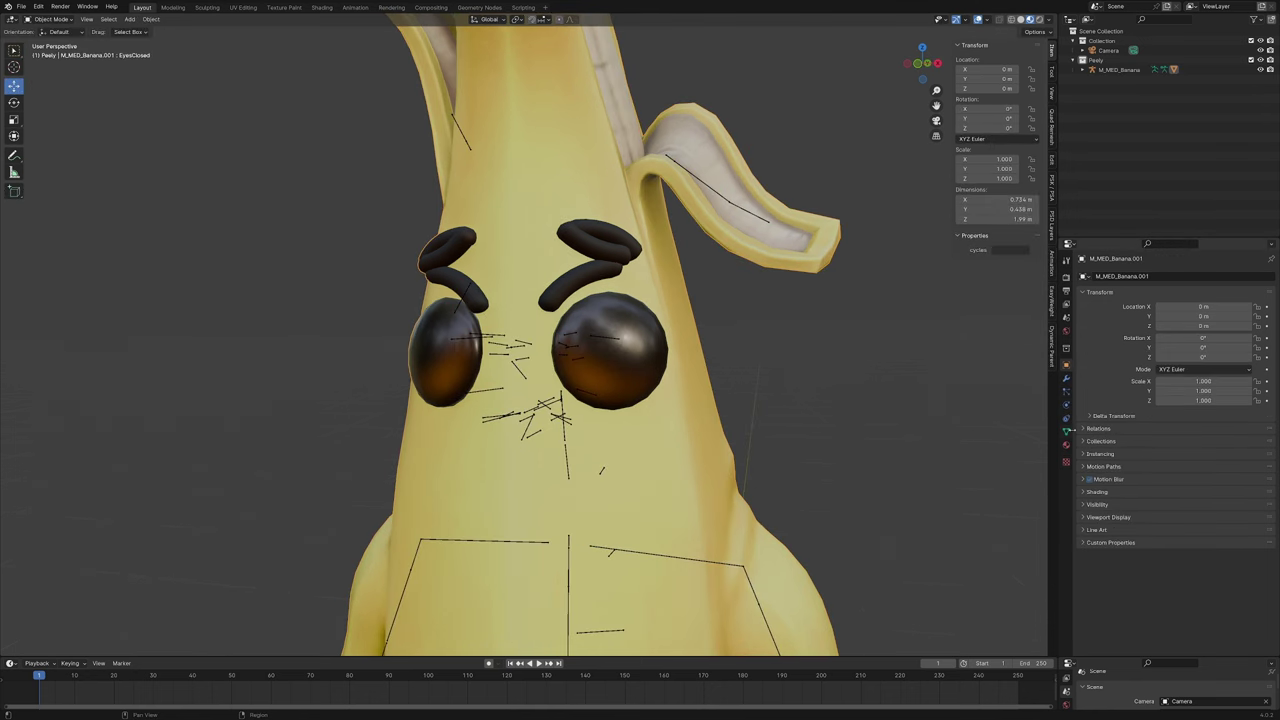
{"action": "right_click", "coordinate": [1197, 536]}
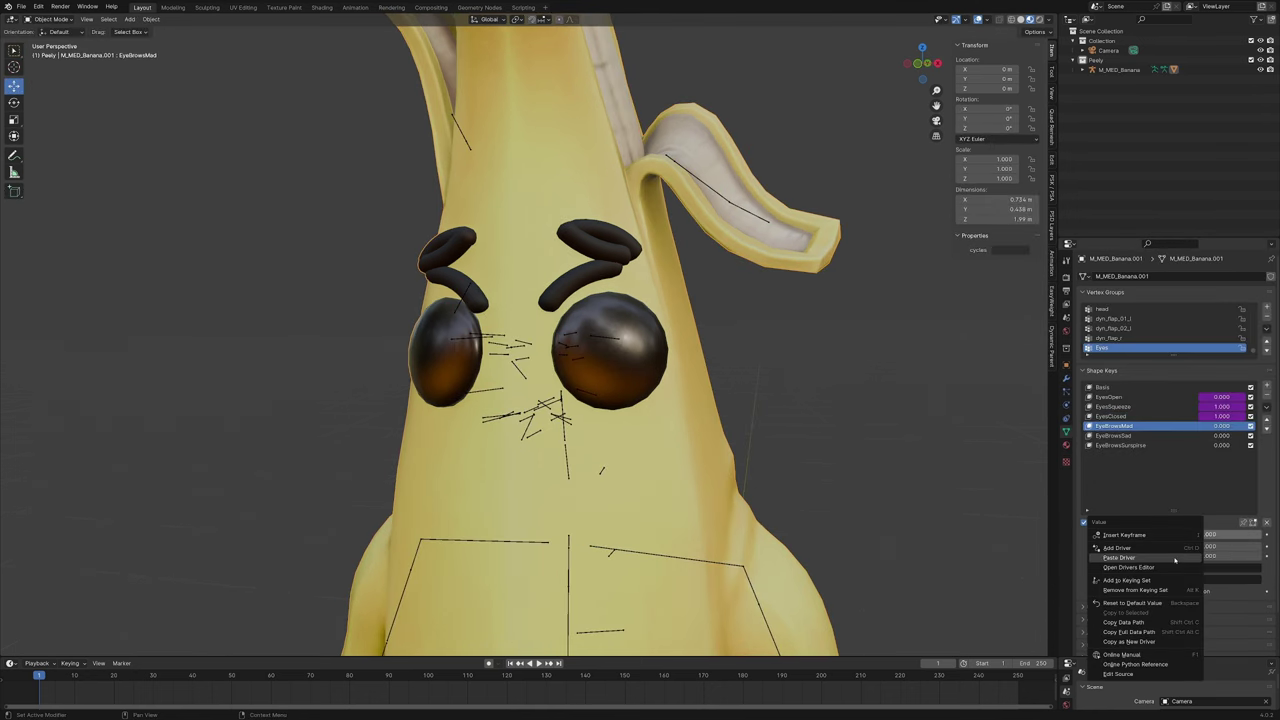
{"action": "left_click", "coordinate": [1190, 538]}
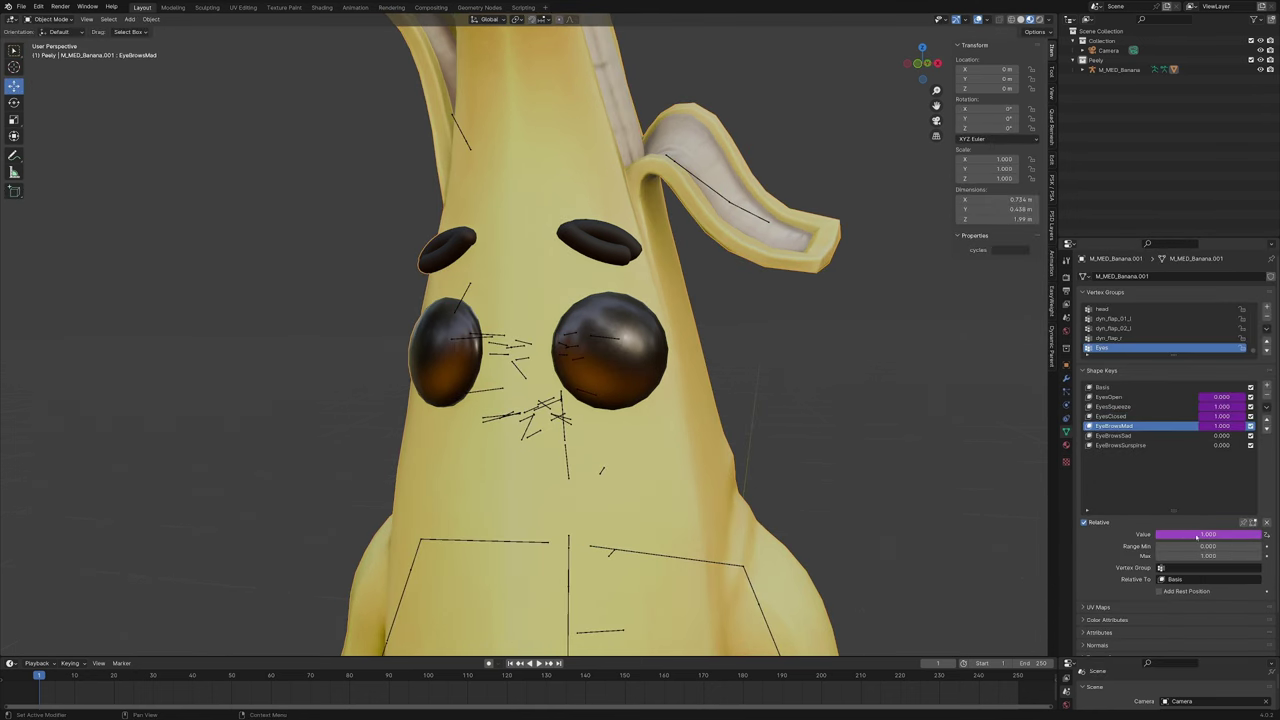
Set the EyeBrowsMad driver's scripted expression to 0 if Brows == 1 else 1
{"action": "right_click", "coordinate": [1197, 537]}
{"action": "left_click", "coordinate": [1178, 539]}
{"action": "left_click", "coordinate": [1160, 552]}
{"action": "left_click", "coordinate": [1155, 588]}
{"action": "left_click", "coordinate": [1115, 585]}
{"action": "key", "text": "Home"}
{"action": "type", "text": "0 "}
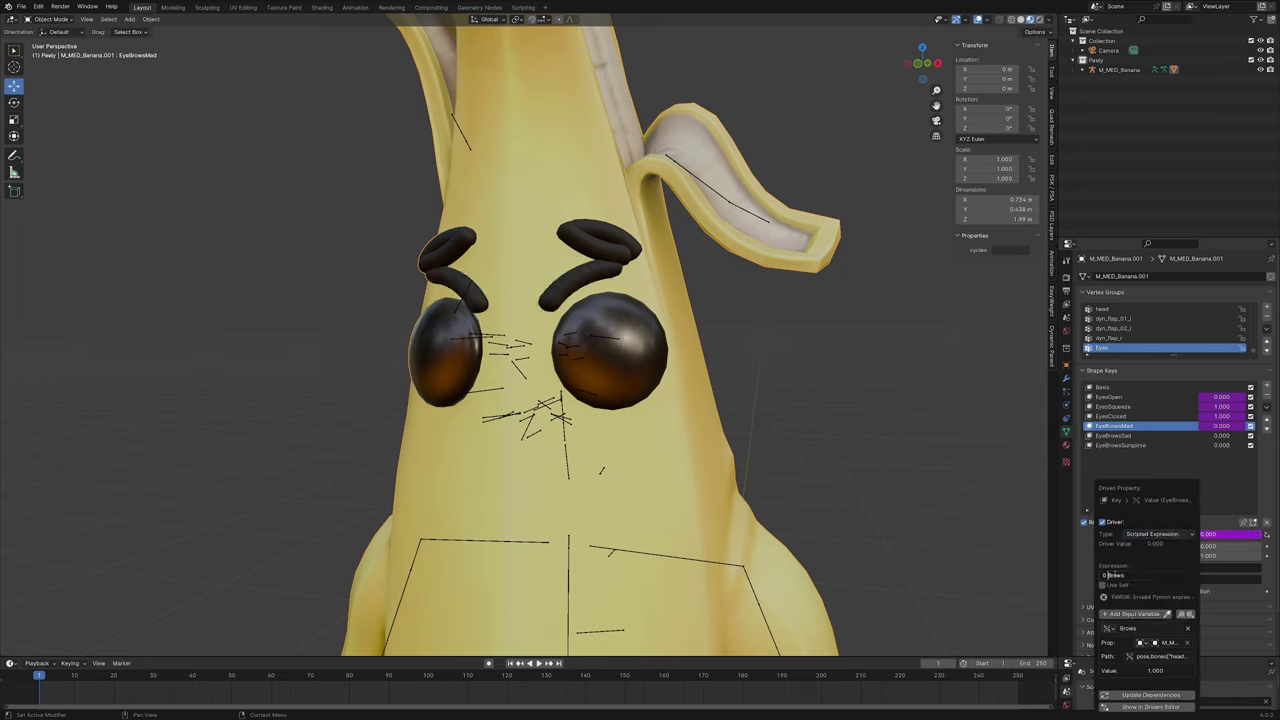
{"action": "type", "text": "if Brows == 1 else 1"}
{"action": "key", "text": "Return"}
Copy the EyeBrowsMad driver onto the EyeBrowsSad shape key's value and edit the number its expression compares Brows with
{"action": "right_click", "coordinate": [1207, 534]}
{"action": "left_click", "coordinate": [1203, 518]}
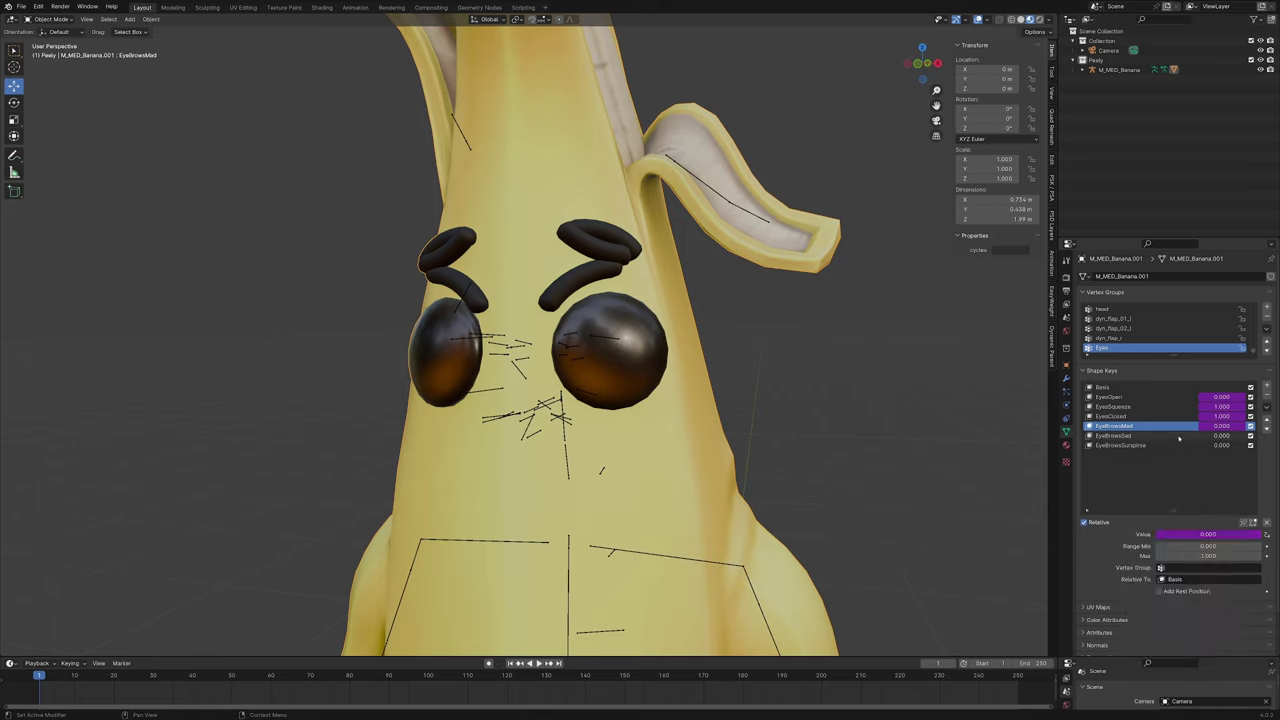
{"action": "left_click", "coordinate": [1179, 437]}
{"action": "right_click", "coordinate": [1199, 534]}
{"action": "left_click", "coordinate": [1199, 556]}
{"action": "right_click", "coordinate": [1200, 535]}
{"action": "left_click", "coordinate": [1195, 545]}
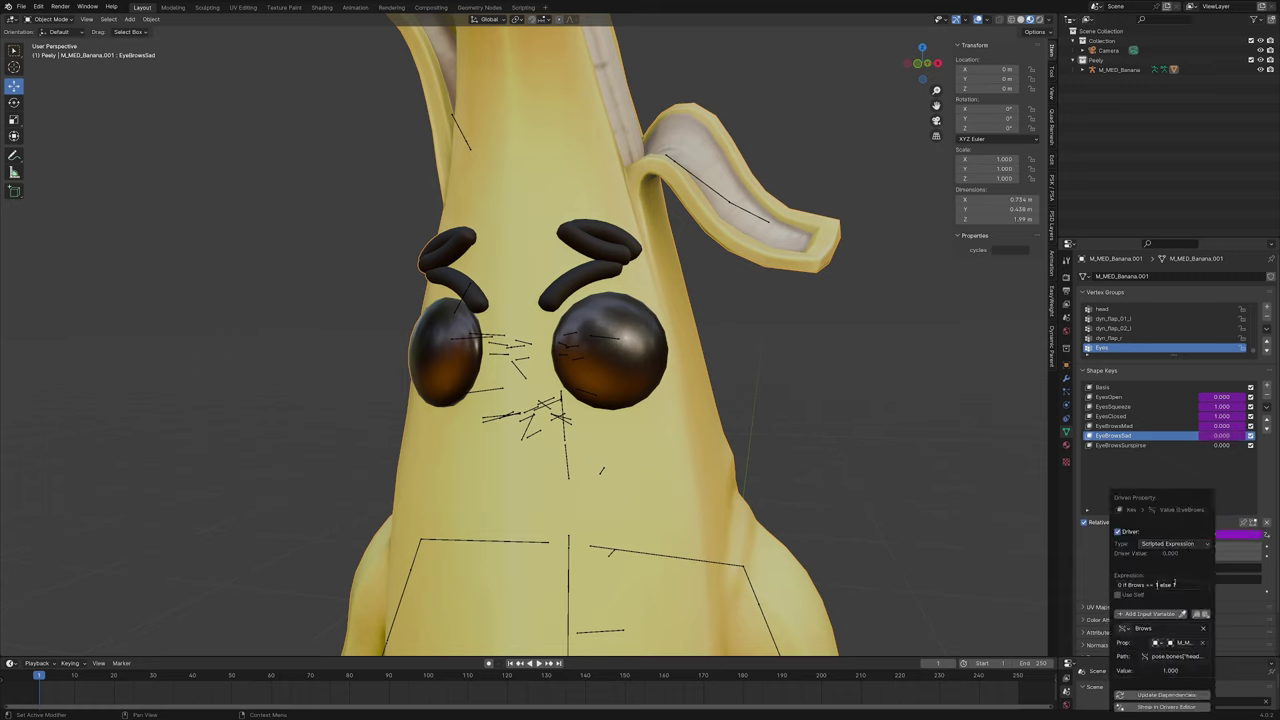
{"action": "key", "text": "Return"}
Paste the driver onto the surprised eyebrows shape key's value and edit the number its expression compares Brows with
{"action": "left_click", "coordinate": [1180, 446]}
{"action": "right_click", "coordinate": [1204, 534]}
{"action": "left_click", "coordinate": [1203, 556]}
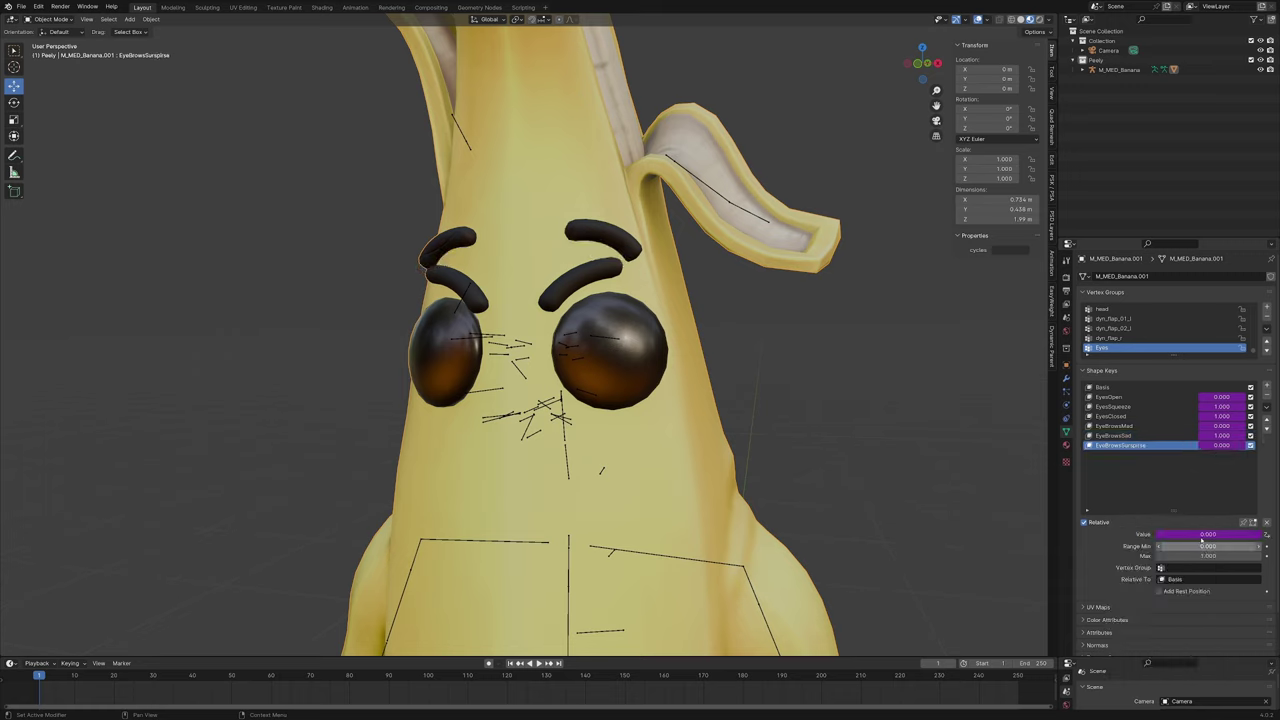
{"action": "right_click", "coordinate": [1203, 535]}
{"action": "left_click", "coordinate": [1199, 545]}
{"action": "key", "text": "Return"}
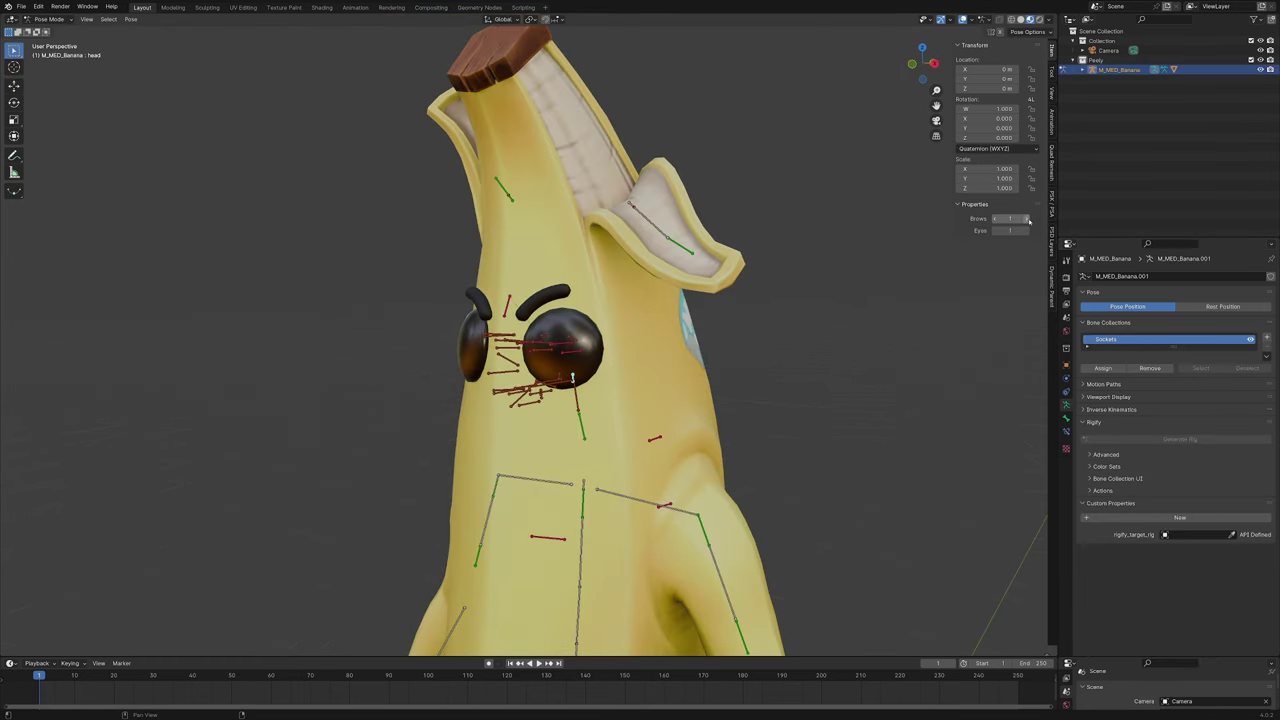
Test the eyebrow drivers in Pose Mode by stepping the head bone's Brows property up to 4 and back to 1
{"action": "left_click", "coordinate": [1026, 219]}
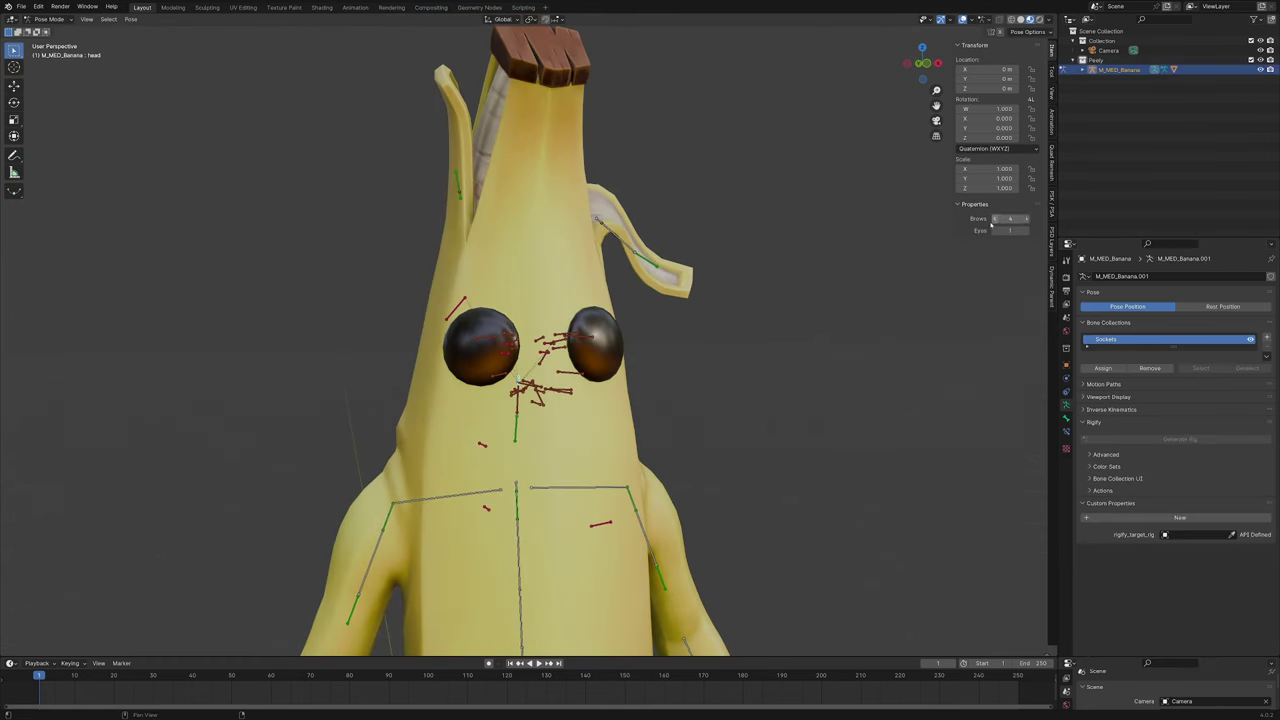
{"action": "mouse_move", "coordinate": [1010, 219]}
{"action": "left_mouse_down"}
{"action": "mouse_move", "coordinate": [986, 219]}
{"action": "mouse_move", "coordinate": [1012, 219]}
{"action": "left_mouse_up"}
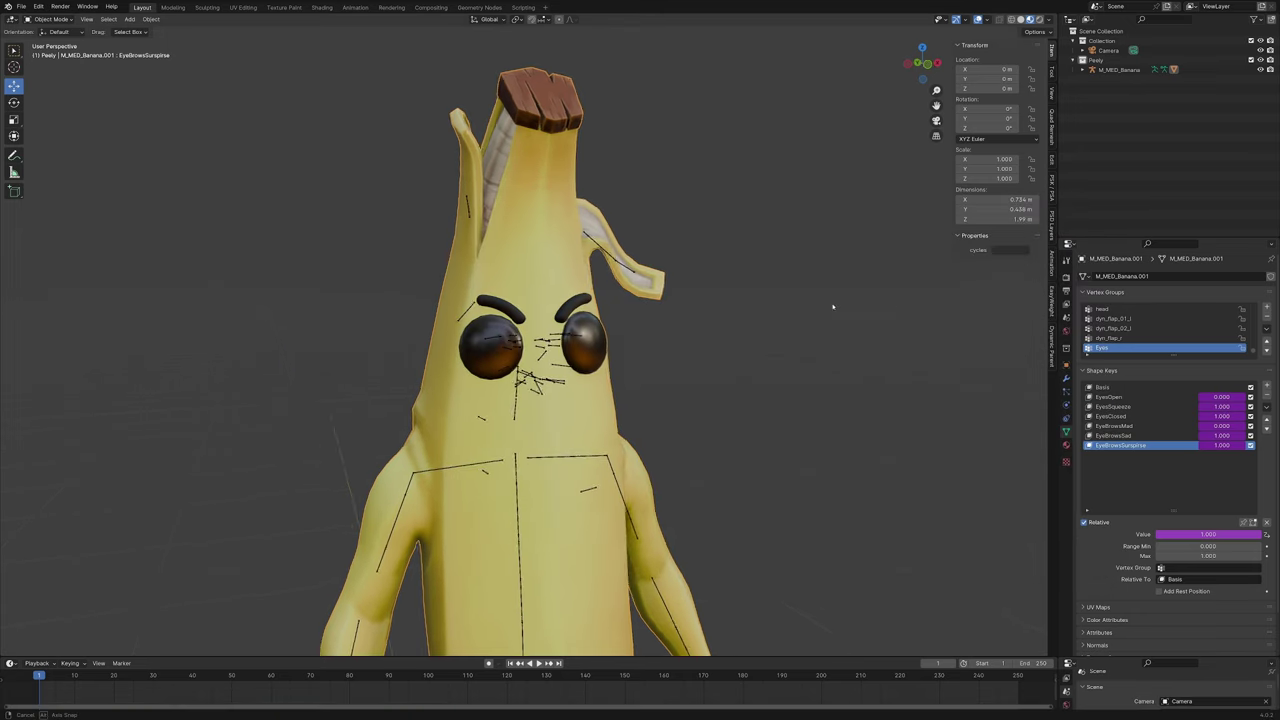
{"action": "middle_click_drag", "start_coordinate": [829, 303], "coordinate": [790, 295]}
Switch to the Shading workspace and place the Flipbook texture node above the banana body's diffuse texture node
{"action": "left_click", "coordinate": [322, 8]}
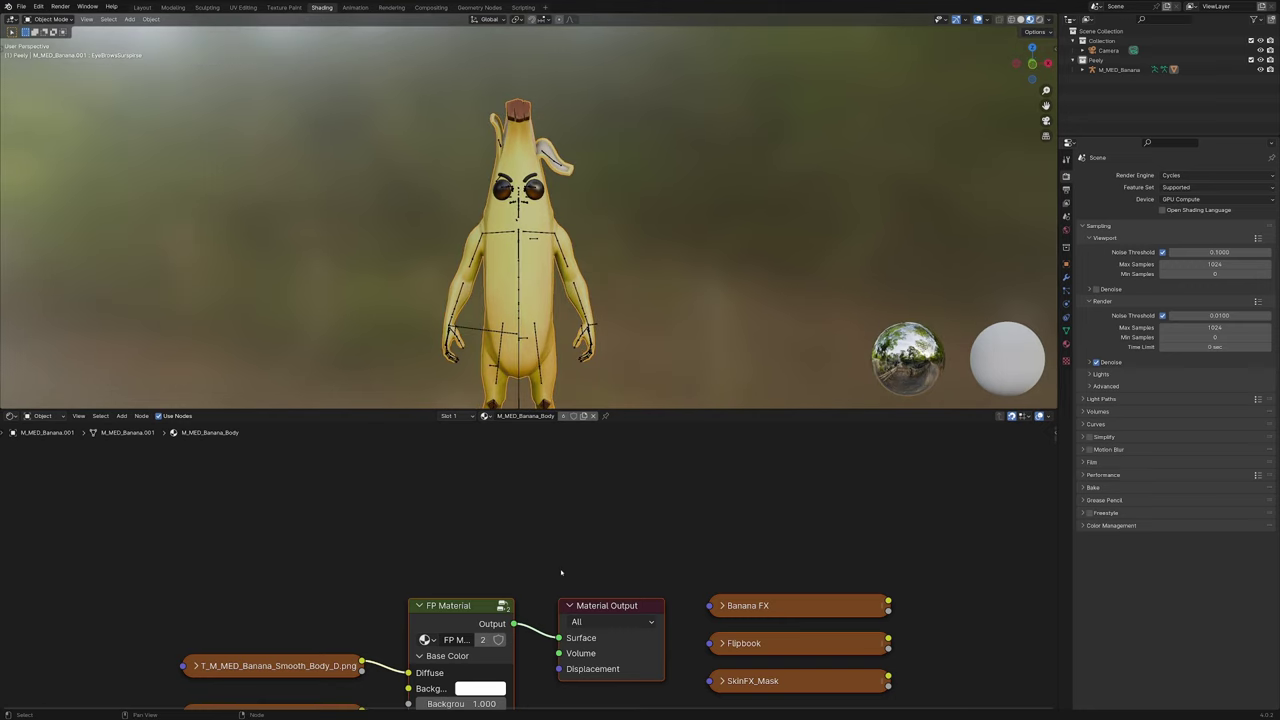
{"action": "middle_click_drag", "start_coordinate": [643, 547], "coordinate": [708, 520]}
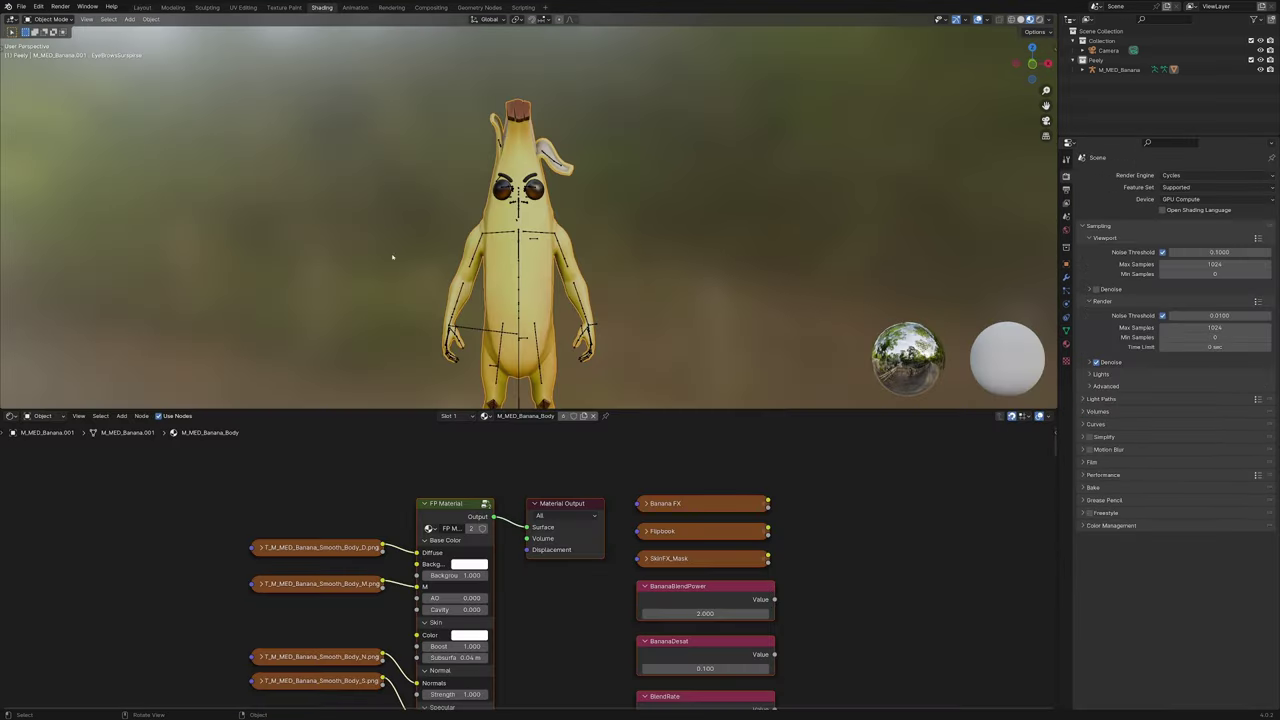
{"action": "scroll", "coordinate": [532, 690], "scroll_direction": "down", "scroll_amount": 1}
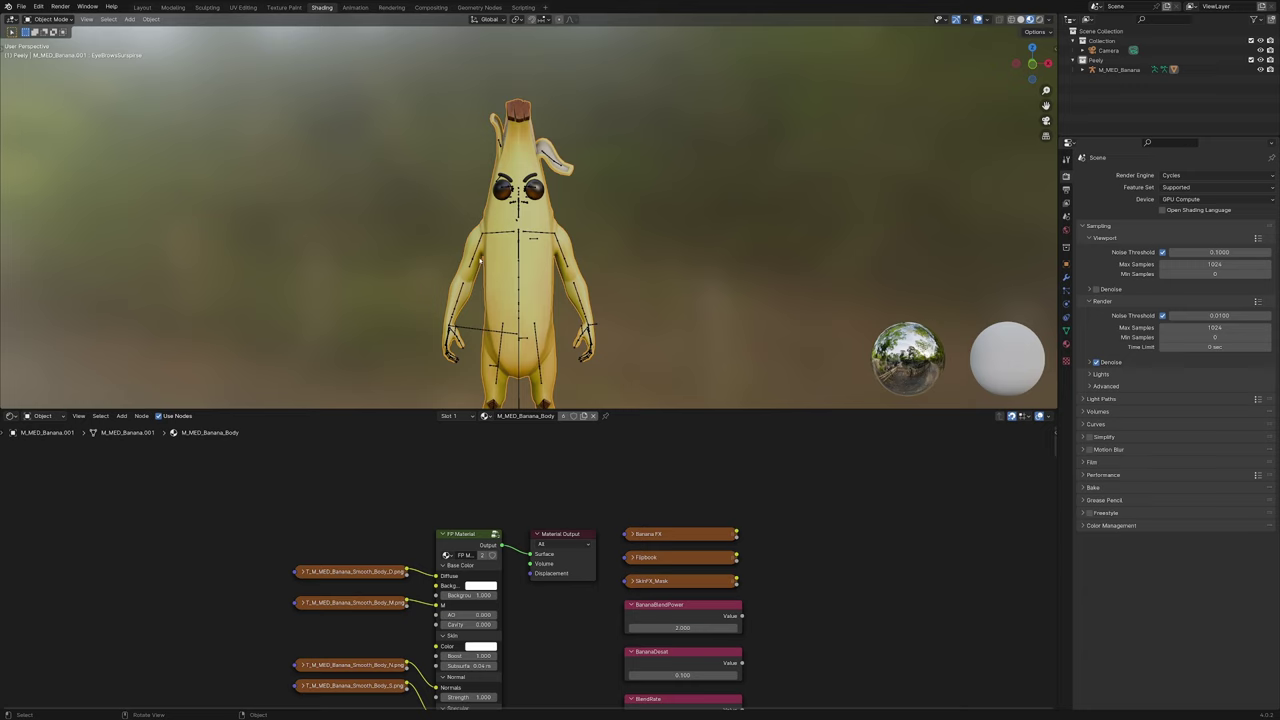
{"action": "left_click", "coordinate": [680, 561]}
{"action": "left_click_drag", "start_coordinate": [680, 563], "coordinate": [350, 521]}
{"action": "scroll", "coordinate": [350, 521], "scroll_direction": "up", "scroll_amount": 2}
{"action": "middle_click_drag", "start_coordinate": [350, 521], "coordinate": [441, 533]}
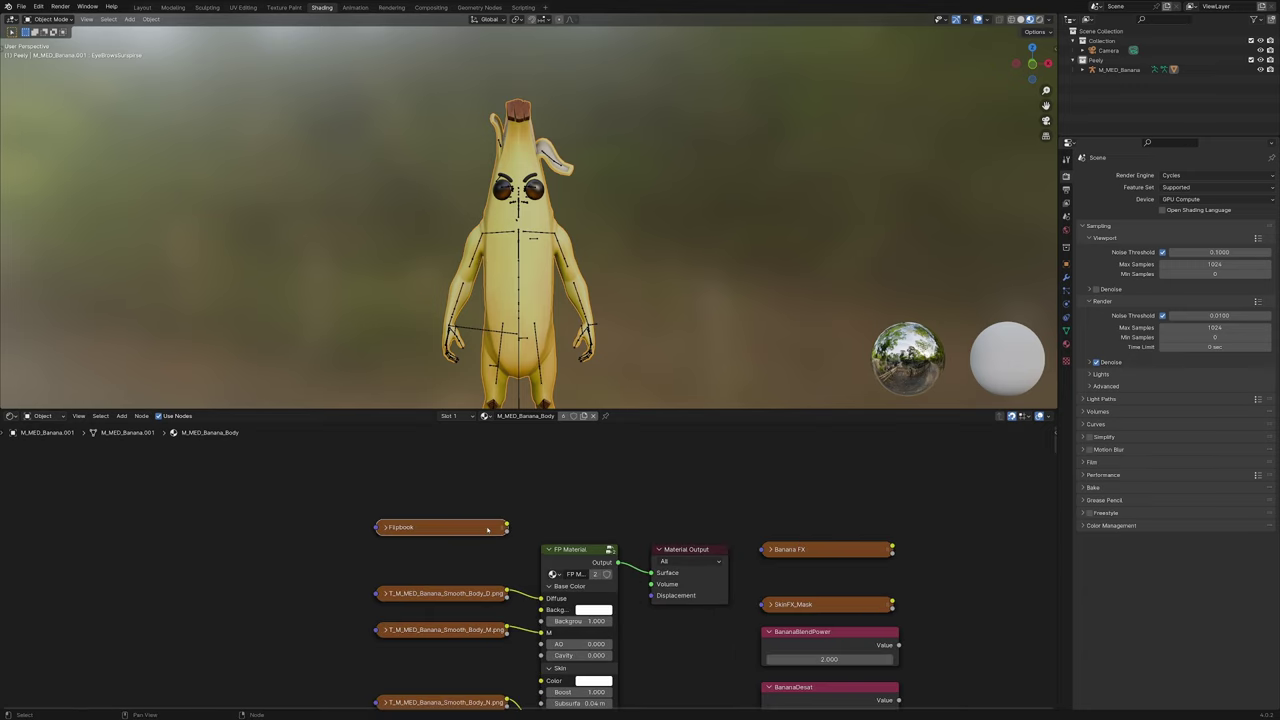
Preview the Flipbook texture directly on the banana model through the material output
{"action": "left_click", "coordinate": [484, 528], "text": "ctrl+shift"}
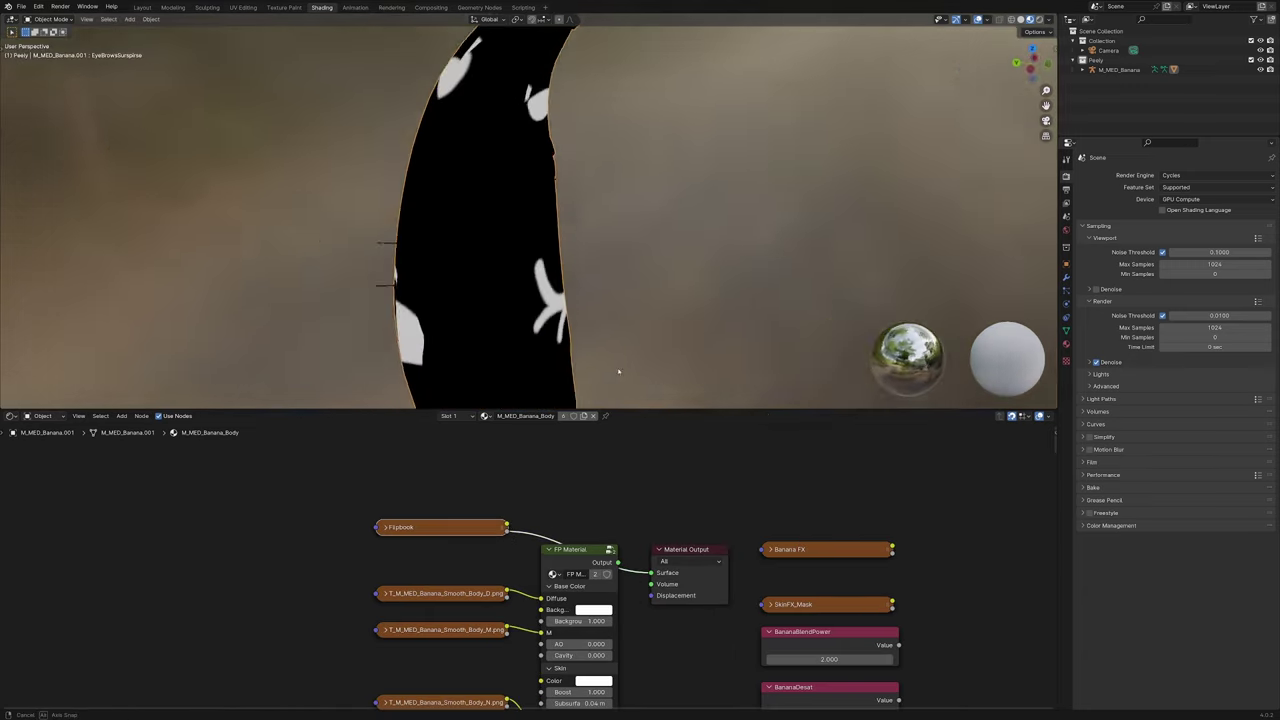
{"action": "scroll", "coordinate": [609, 371], "scroll_direction": "down", "scroll_amount": 3}
{"action": "middle_click_drag", "start_coordinate": [618, 371], "coordinate": [500, 366]}
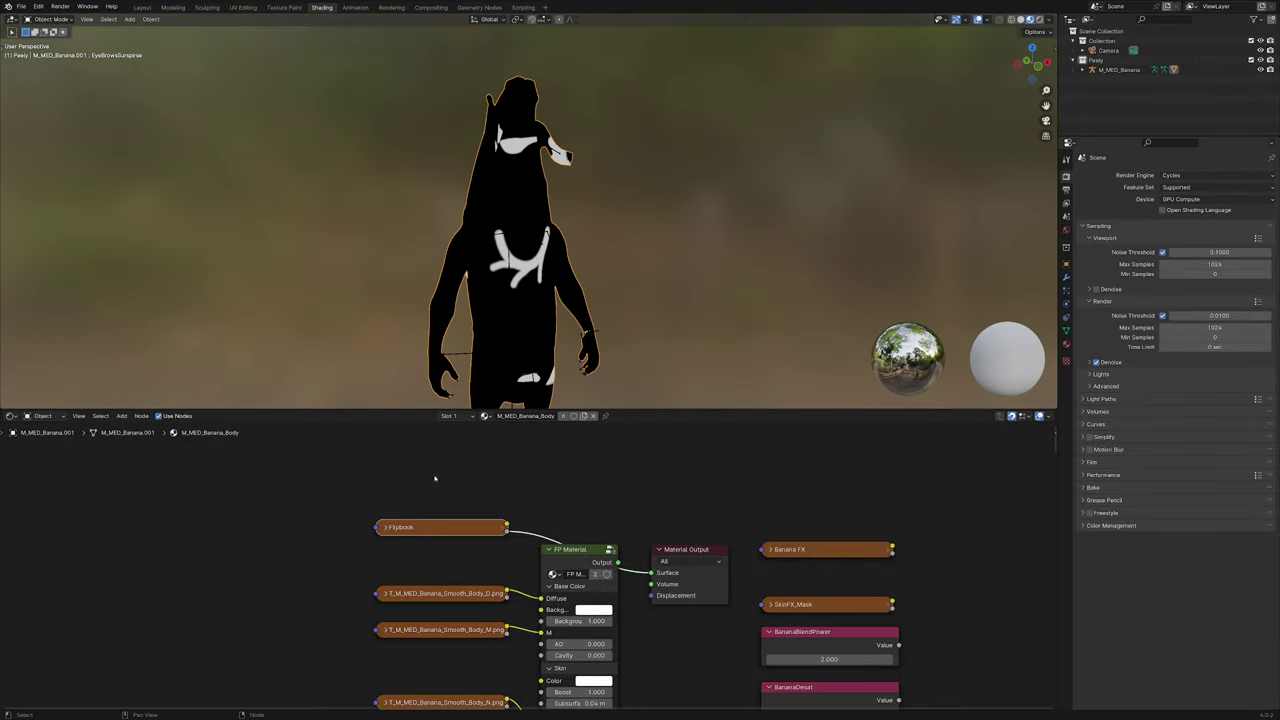
Open the add-on preferences and search the add-ons for "node", then inspect the previewed texture on the banana
{"action": "left_click", "coordinate": [42, 12]}
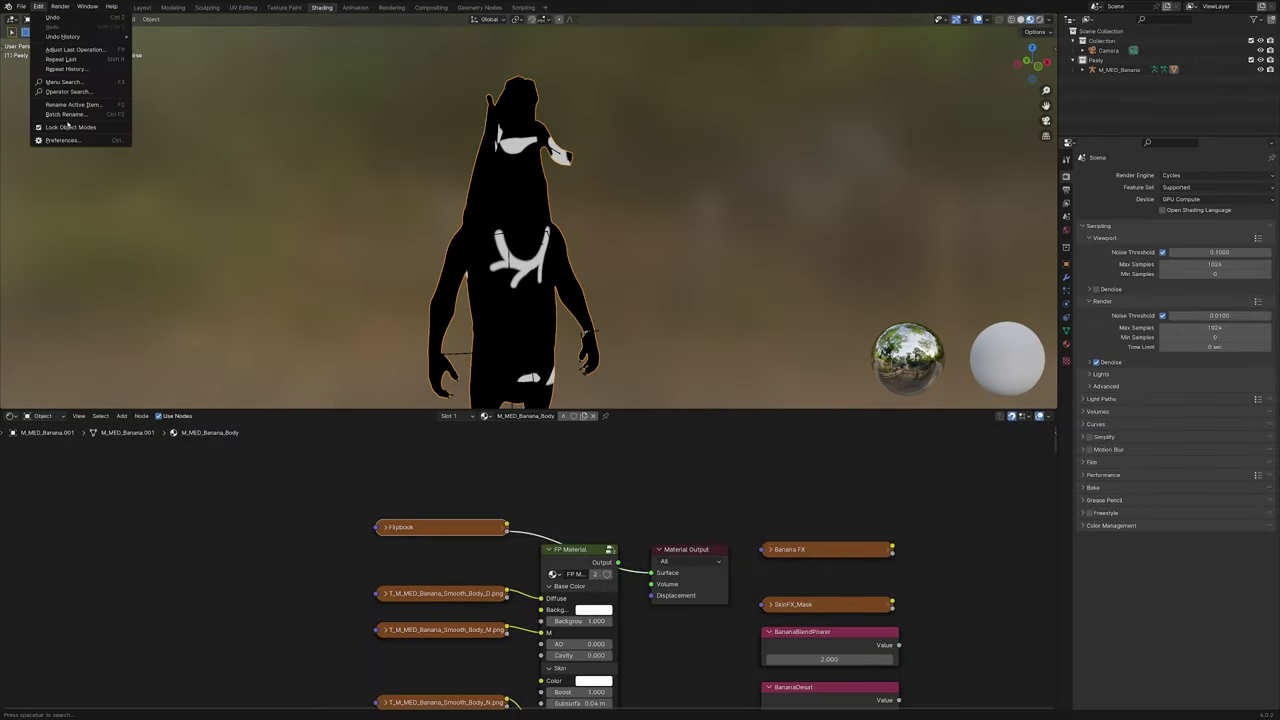
{"action": "left_click", "coordinate": [60, 141]}
{"action": "left_click", "coordinate": [40, 102]}
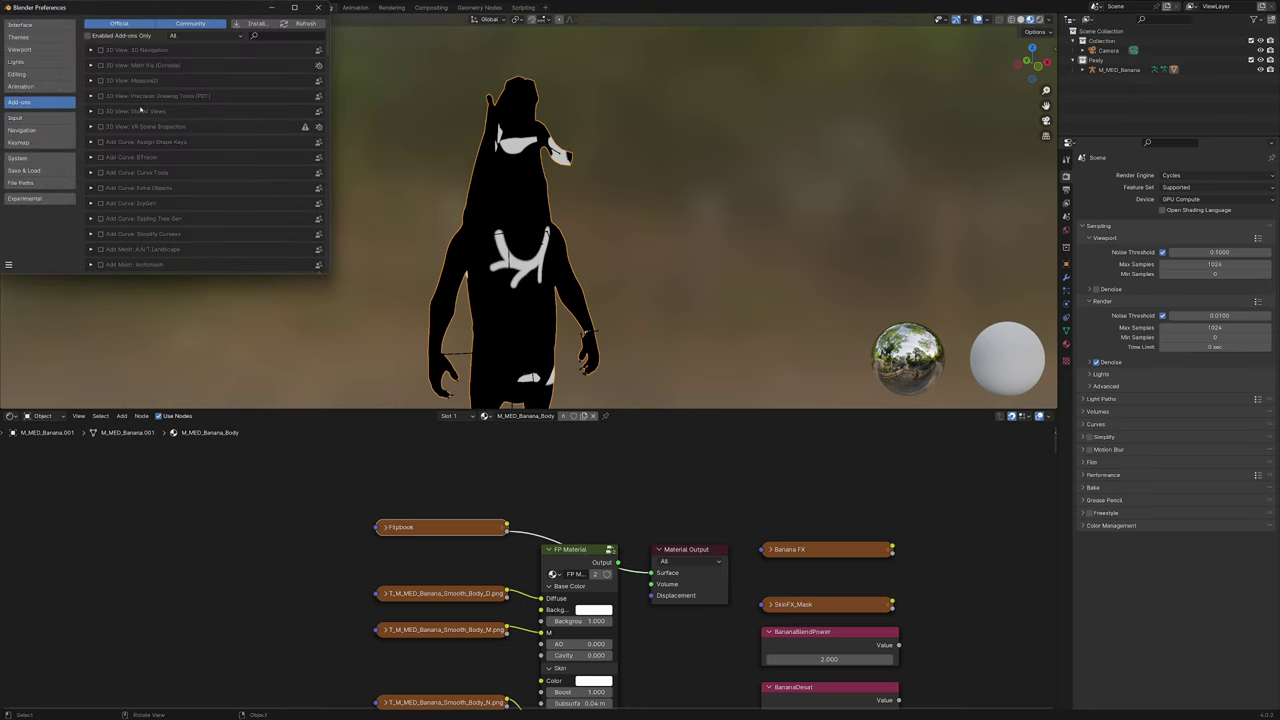
{"action": "left_click", "coordinate": [272, 38]}
{"action": "type", "text": "node"}
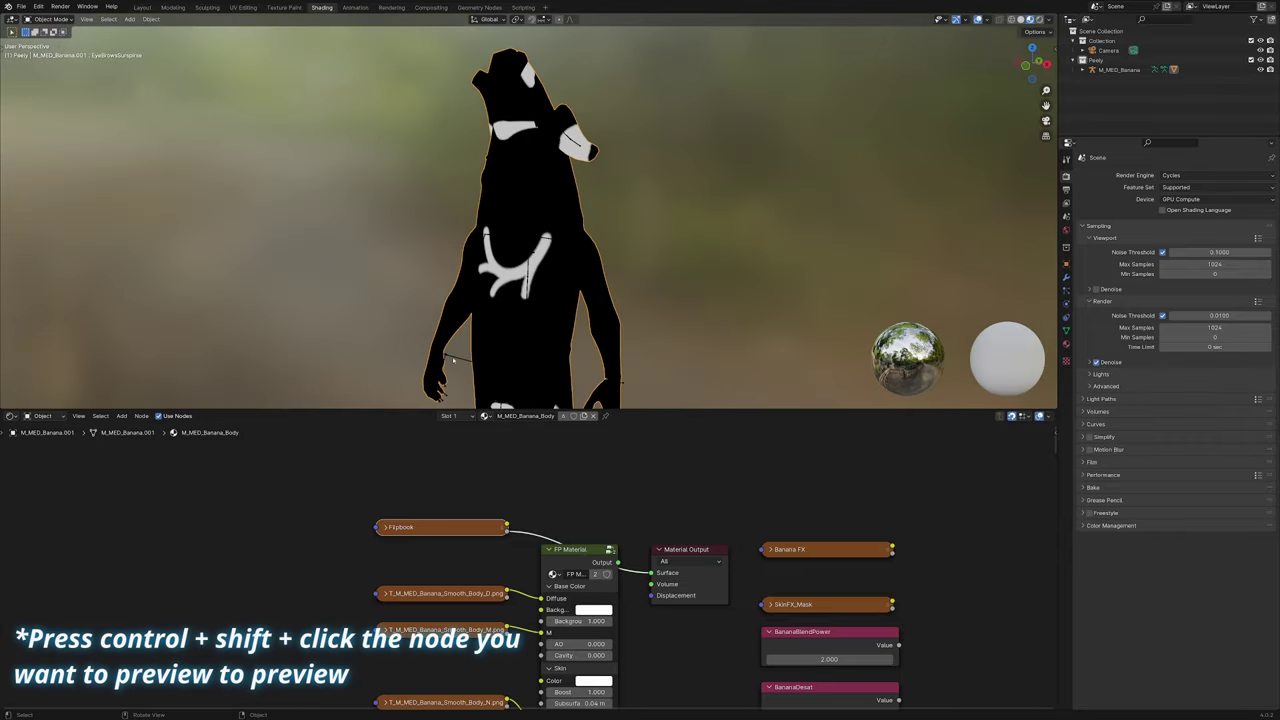
{"action": "mouse_move", "coordinate": [517, 381]}
{"action": "middle_mouse_down"}
{"action": "mouse_move", "coordinate": [567, 379]}
{"action": "mouse_move", "coordinate": [500, 395]}
{"action": "middle_mouse_up"}
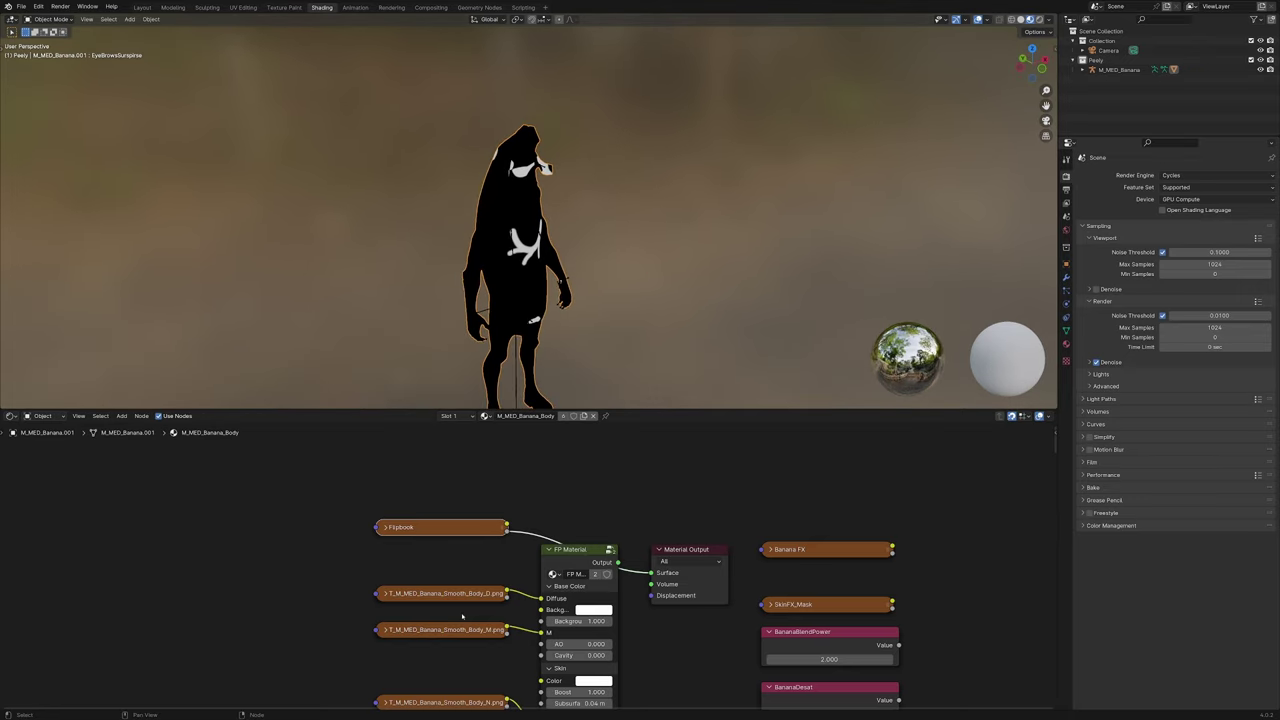
Add a UV Map node beside the Flipbook texture node in the banana body material
{"action": "scroll", "coordinate": [445, 602], "scroll_direction": "up", "scroll_amount": 1}
{"action": "middle_click_drag", "start_coordinate": [341, 585], "coordinate": [410, 583]}
{"action": "key", "text": "shift+a"}
{"action": "left_click", "coordinate": [387, 543]}
{"action": "type", "text": "uv"}
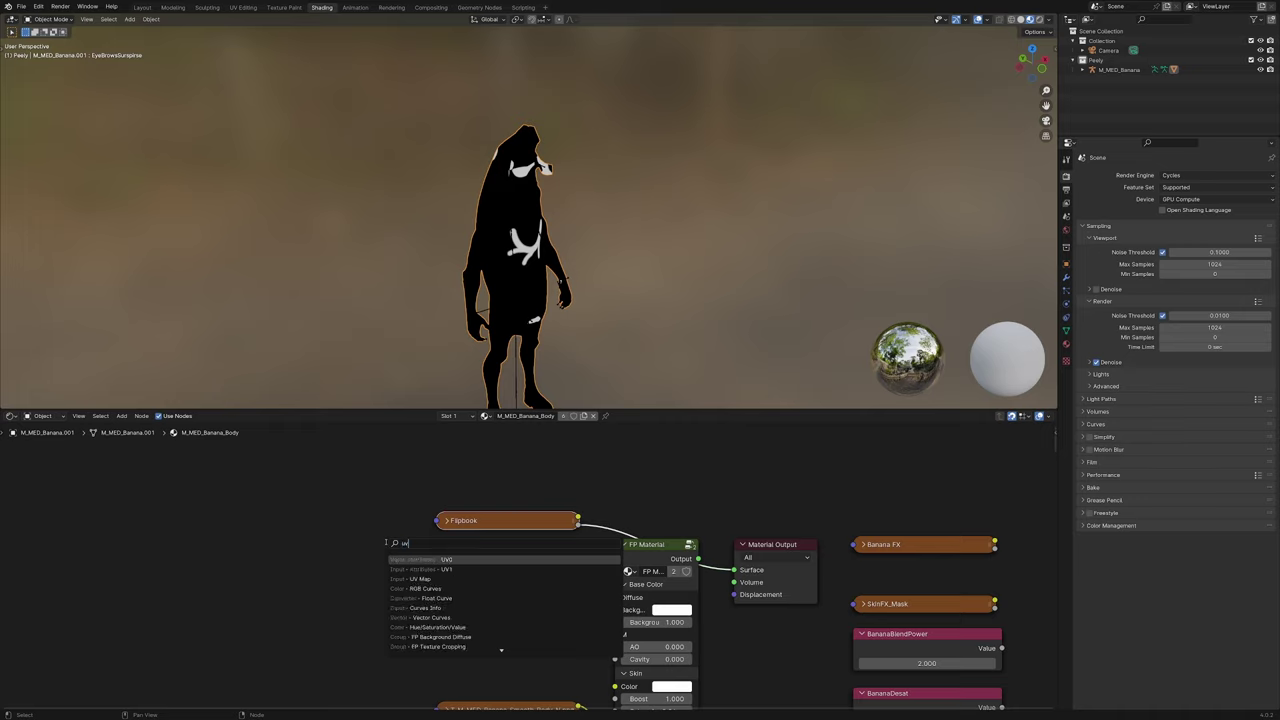
{"action": "key", "text": "Down"}
{"action": "key", "text": "Down"}
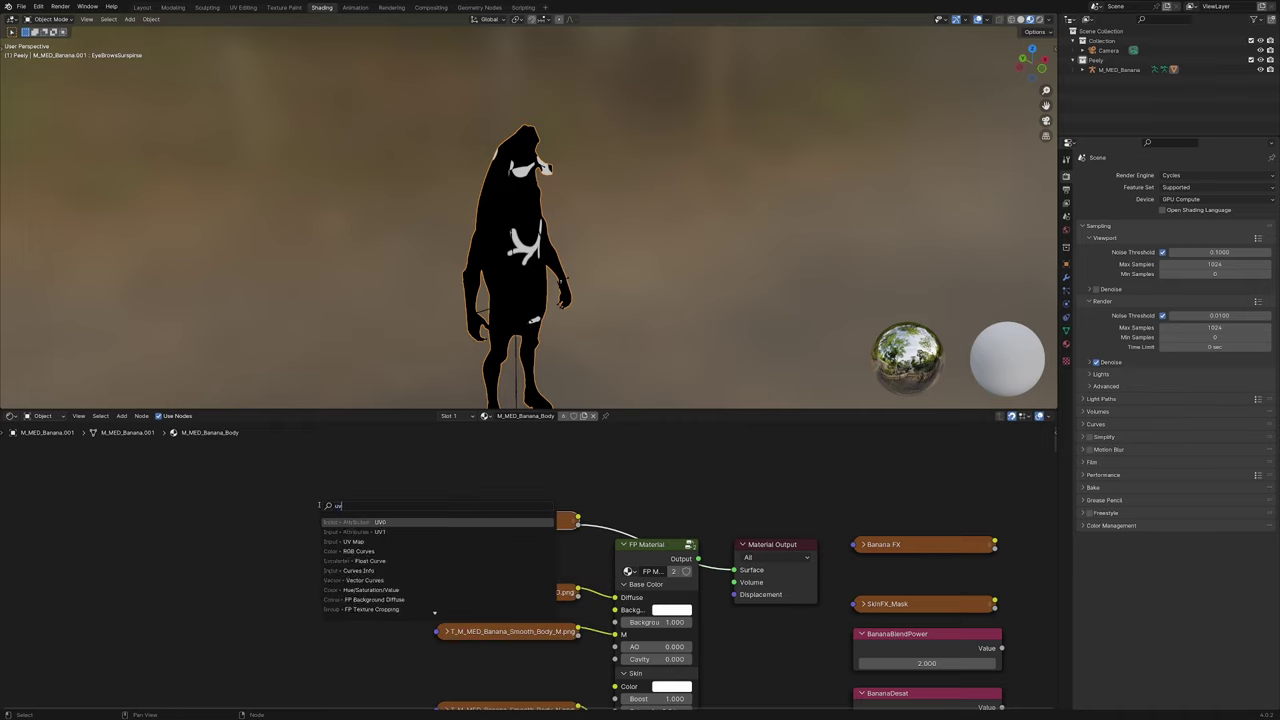
{"action": "key", "text": "Escape"}
{"action": "key", "text": "shift+a"}
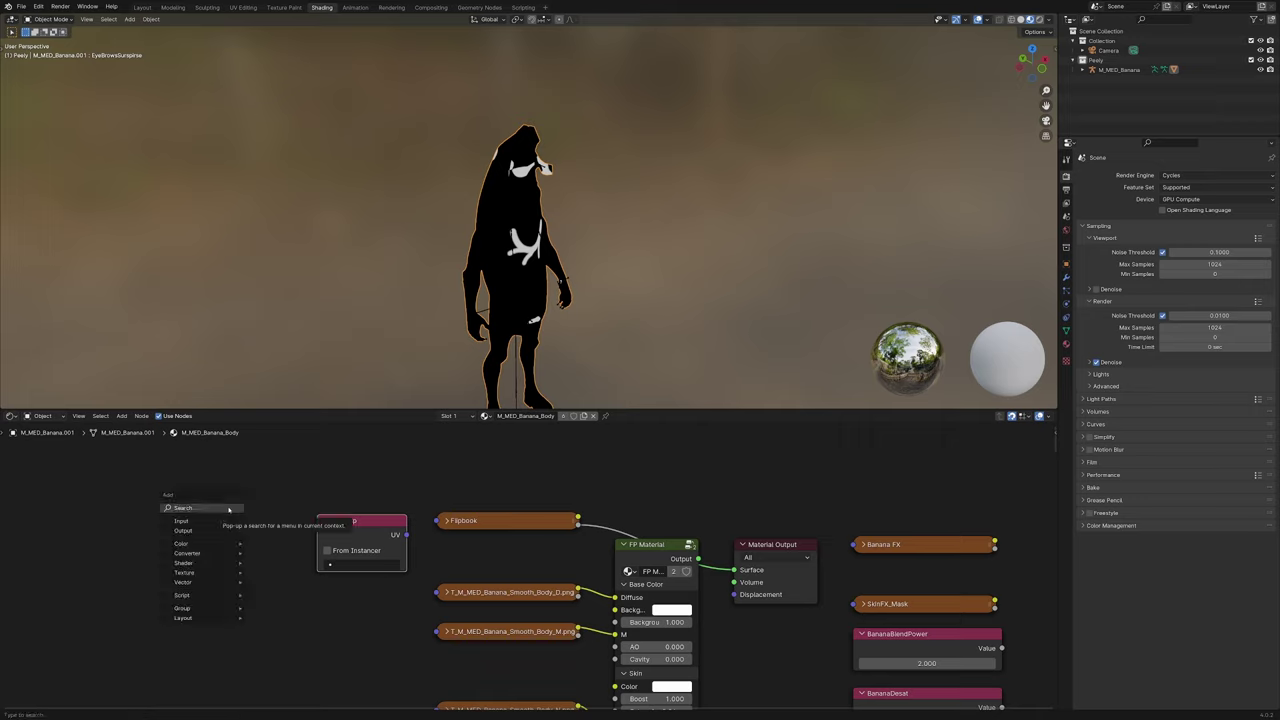
{"action": "left_click", "coordinate": [228, 509]}
{"action": "type", "text": "vertex color"}
{"action": "key", "text": "Escape"}
Set the UV Map node to UV1, connect it to the Flipbook texture, and check the mouth shapes on the model
{"action": "left_click", "coordinate": [360, 565]}
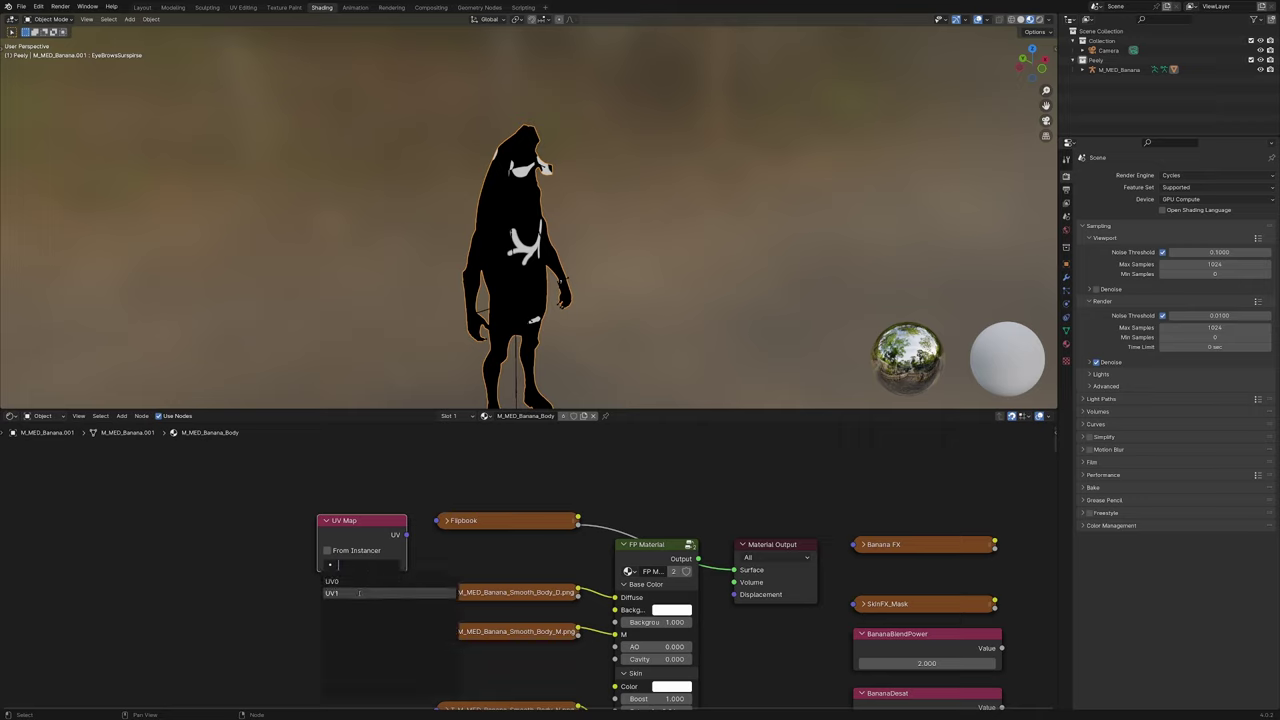
{"action": "left_click", "coordinate": [360, 593]}
{"action": "left_click_drag", "start_coordinate": [370, 521], "coordinate": [437, 520]}
{"action": "scroll", "coordinate": [432, 348], "scroll_direction": "up", "scroll_amount": 5}
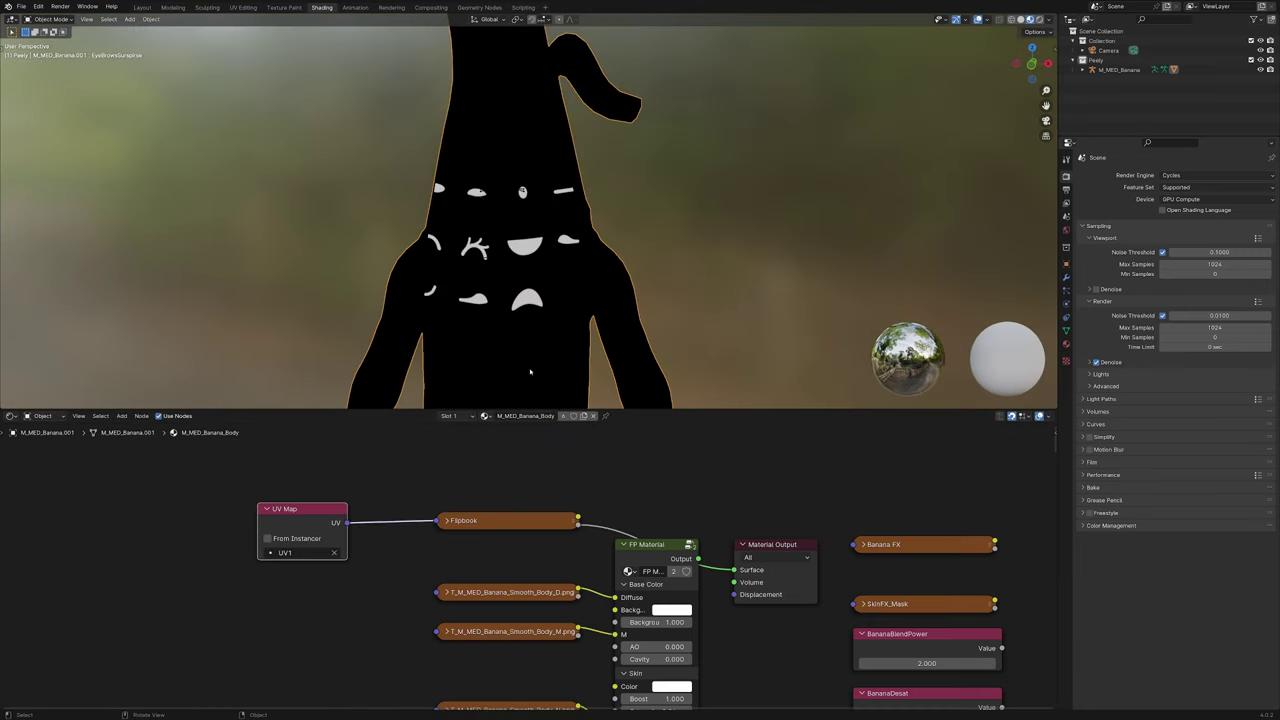
{"action": "middle_click_drag", "start_coordinate": [531, 372], "coordinate": [560, 378]}
{"action": "scroll", "coordinate": [330, 553], "scroll_direction": "down", "scroll_amount": 3}
Make room beside the UV Map and Flipbook nodes and add a color Mix node combining Flipbook with the body diffuse texture
{"action": "left_click_drag", "start_coordinate": [274, 486], "coordinate": [471, 544]}
{"action": "key", "text": "g"}
{"action": "left_click", "coordinate": [331, 517]}
{"action": "key", "text": "shift+a"}
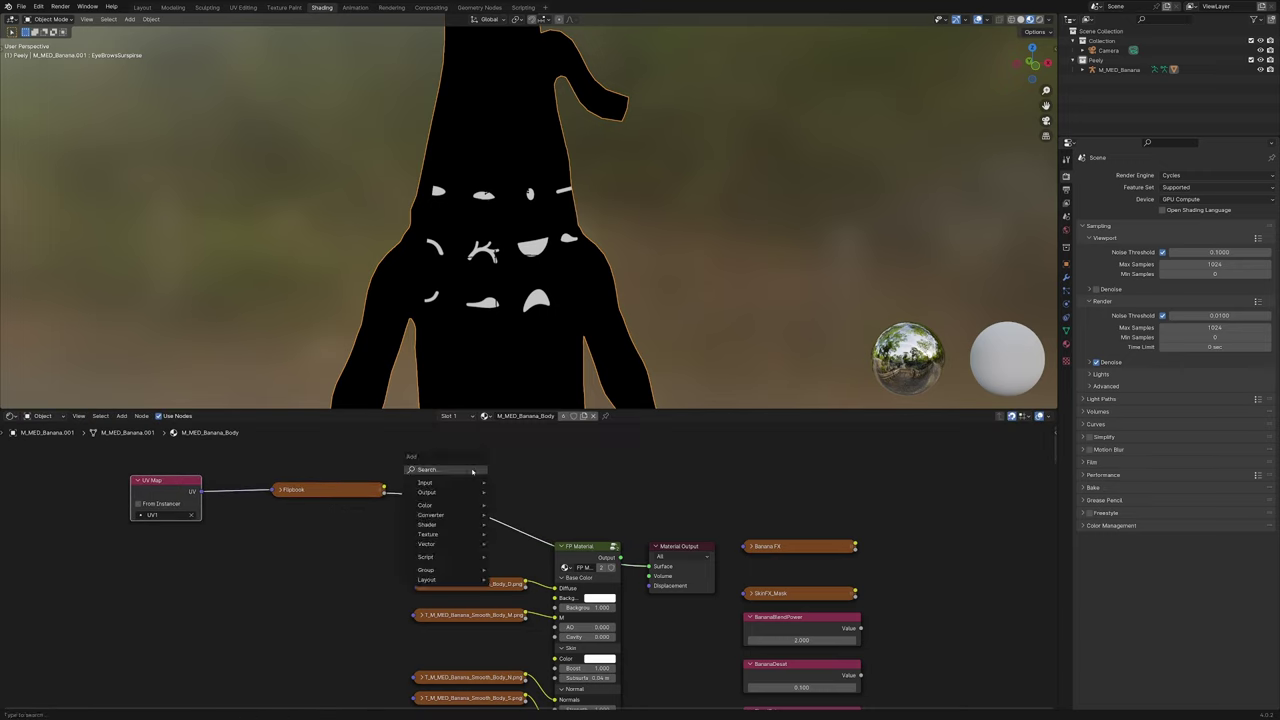
{"action": "left_click", "coordinate": [472, 471]}
{"action": "type", "text": "mix"}
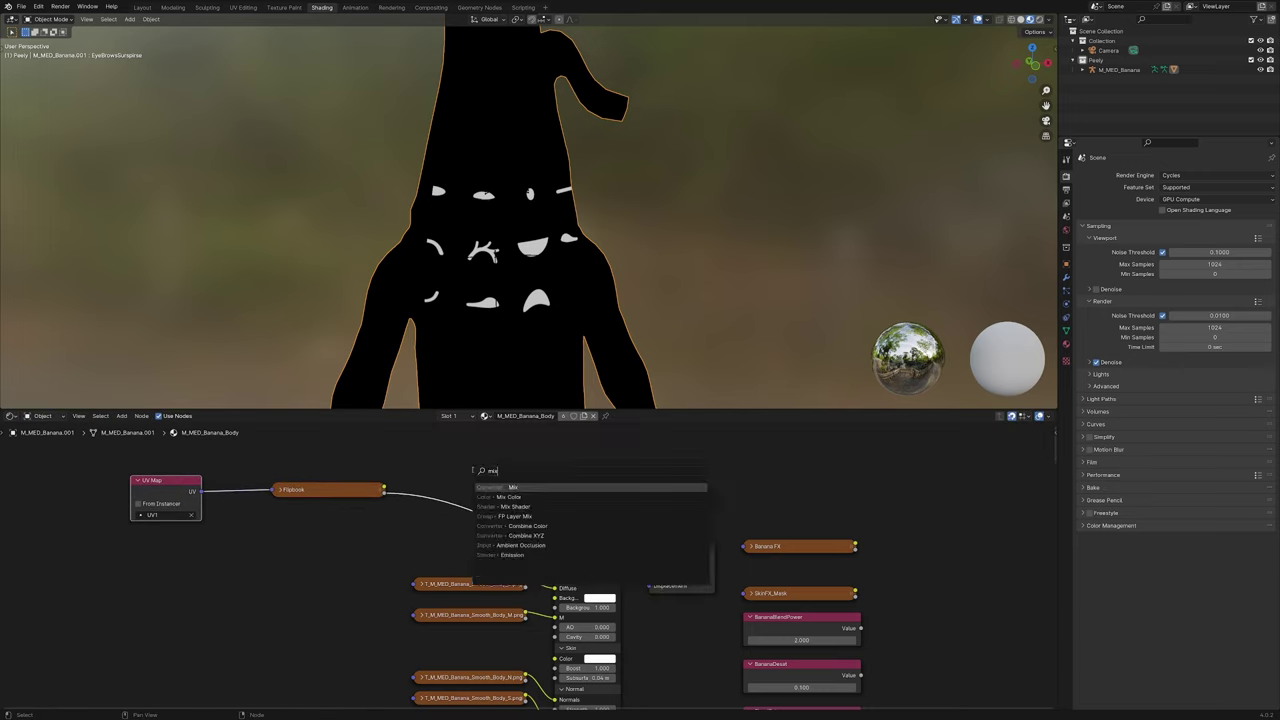
{"action": "key", "text": "Return"}
{"action": "left_click", "coordinate": [491, 456]}
{"action": "left_click_drag", "start_coordinate": [482, 590], "coordinate": [490, 549]}
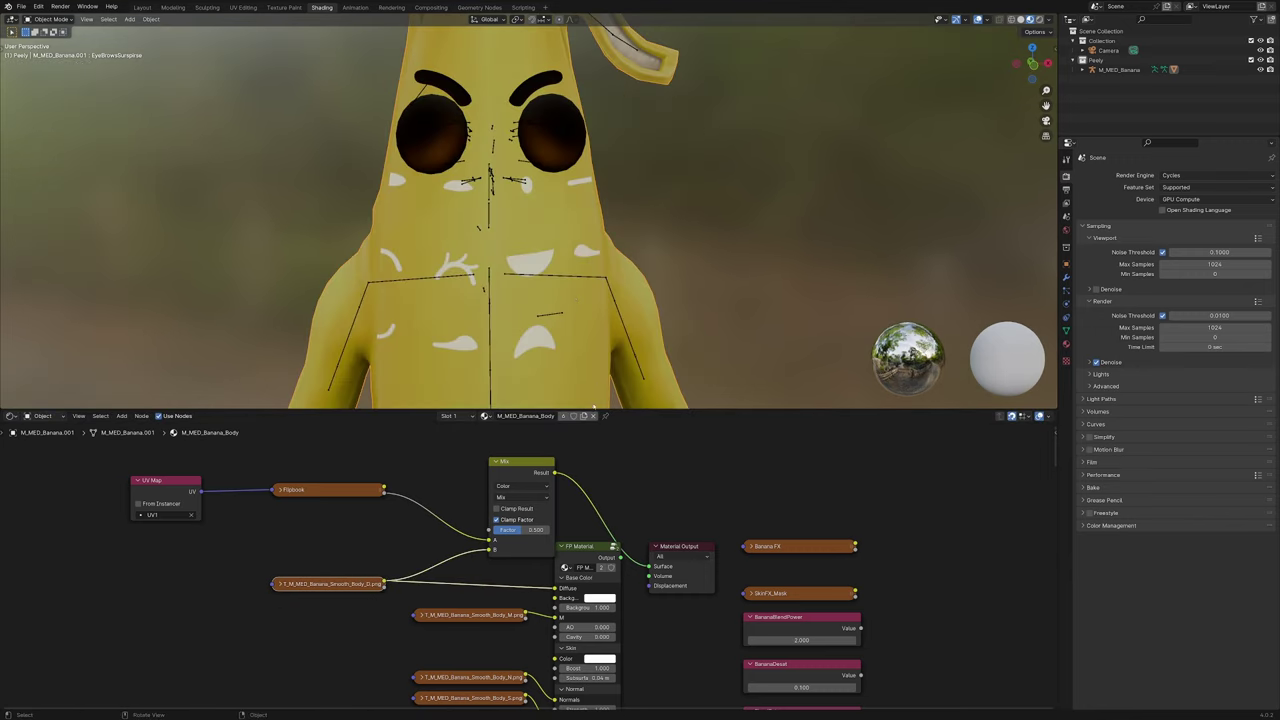
Inspect the mixed mouth shapes on the banana, preview the Flipbook texture alone, and return to previewing the Mix result
{"action": "middle_click_drag", "start_coordinate": [279, 536], "coordinate": [453, 569]}
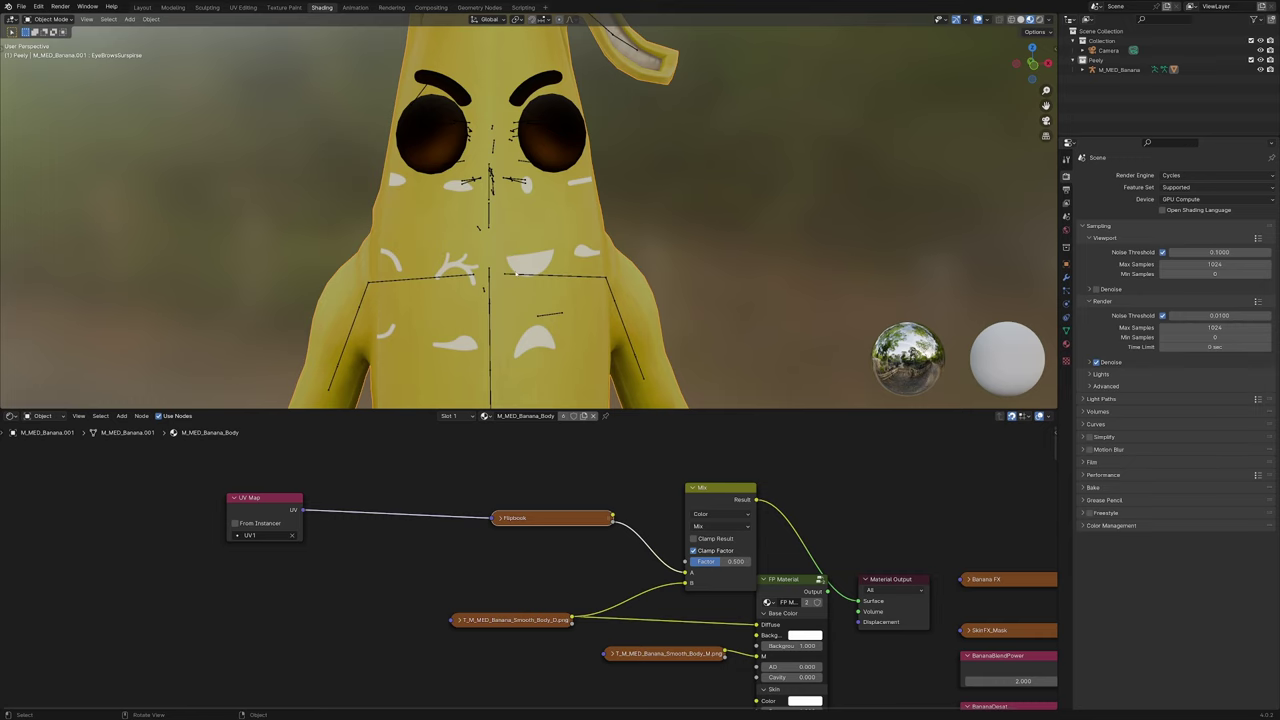
{"action": "scroll", "coordinate": [517, 273], "scroll_direction": "up", "scroll_amount": 1}
{"action": "middle_click_drag", "start_coordinate": [517, 273], "coordinate": [585, 260]}
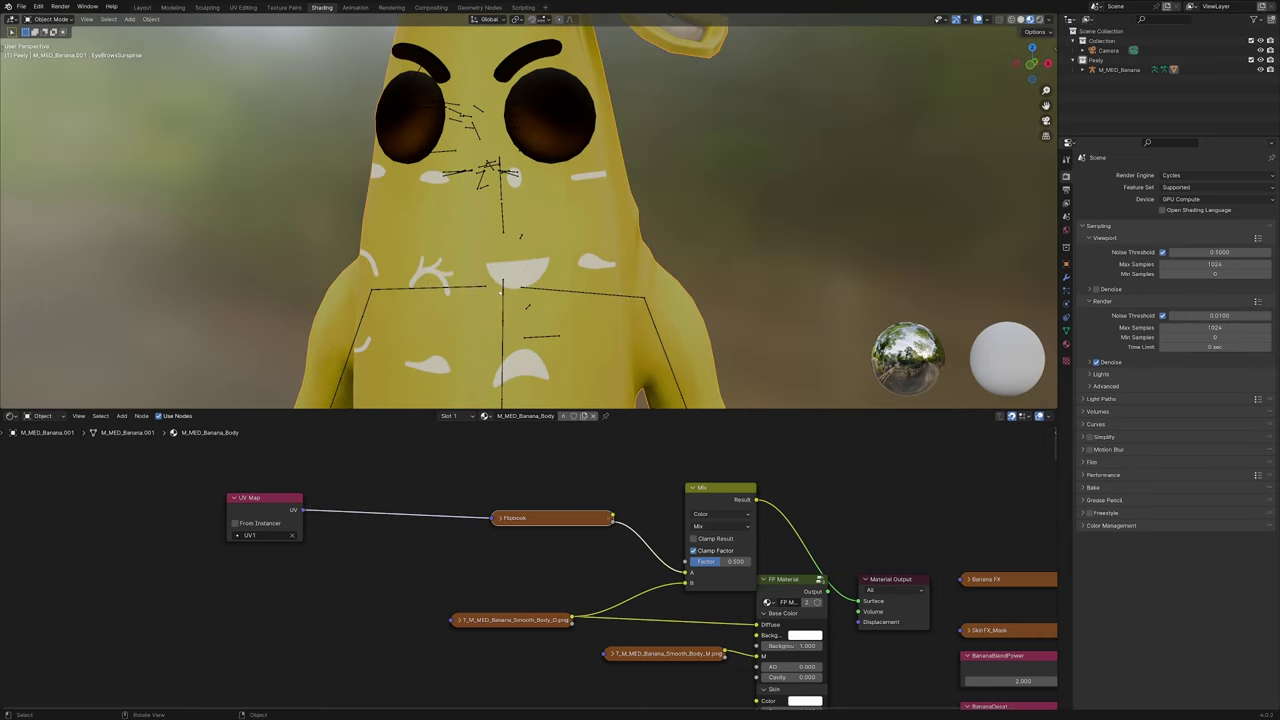
{"action": "left_click", "coordinate": [567, 523], "text": "ctrl+shift"}
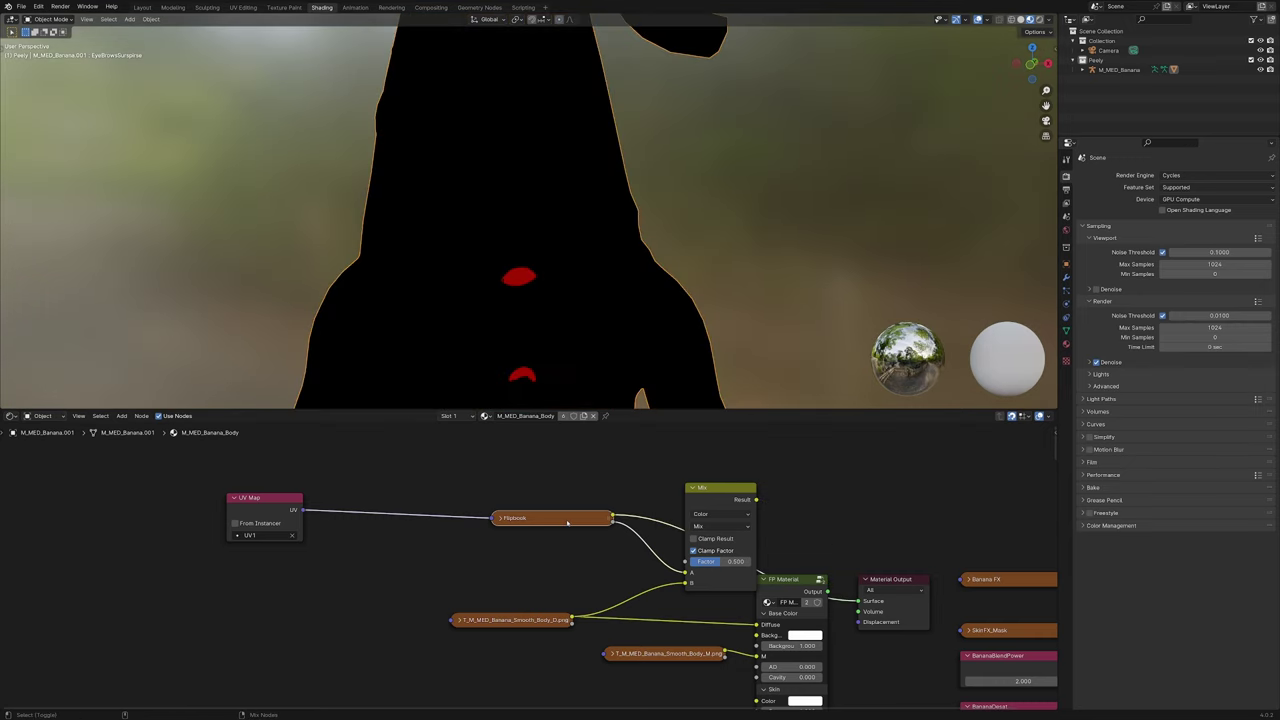
{"action": "middle_click_drag", "start_coordinate": [543, 373], "coordinate": [515, 318]}
{"action": "left_click", "coordinate": [712, 502], "text": "ctrl+shift"}
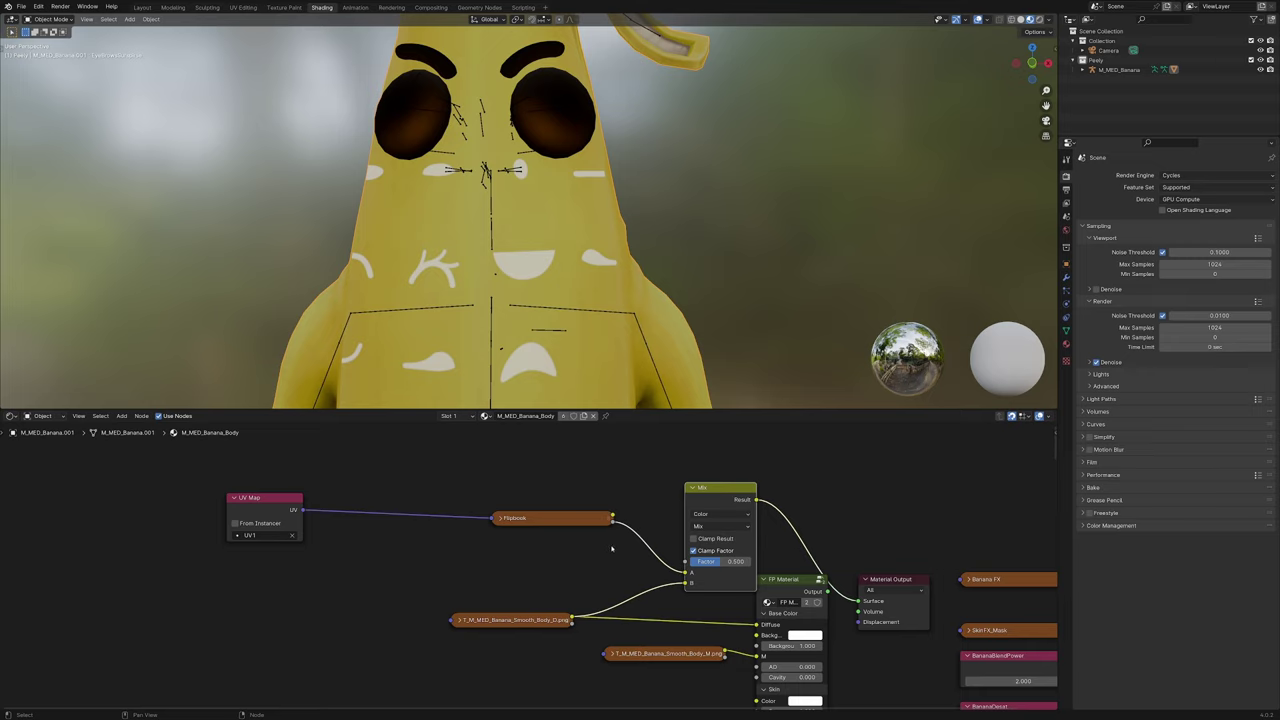
Insert a Mapping node between the UV Map node and the Flipbook texture
{"action": "scroll", "coordinate": [612, 548], "scroll_direction": "down", "scroll_amount": 1}
{"action": "key", "text": "shift+a"}
{"action": "type", "text": "mapp"}
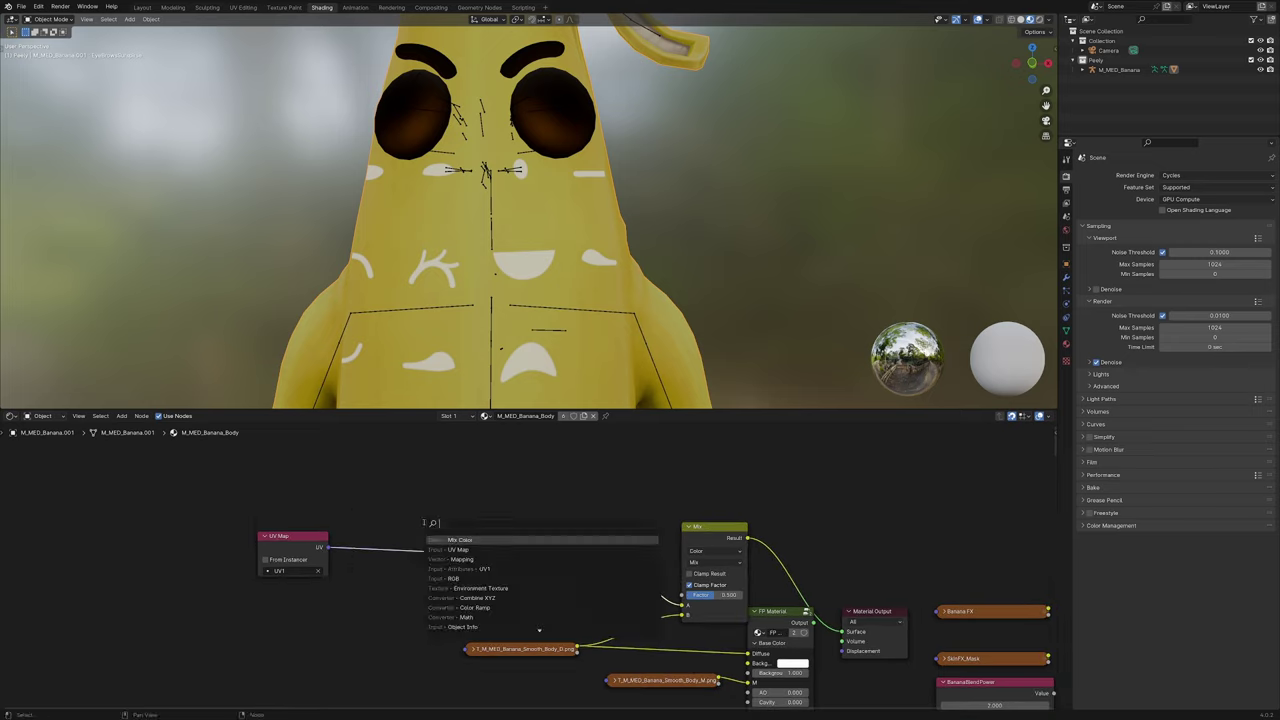
{"action": "key", "text": "Return"}
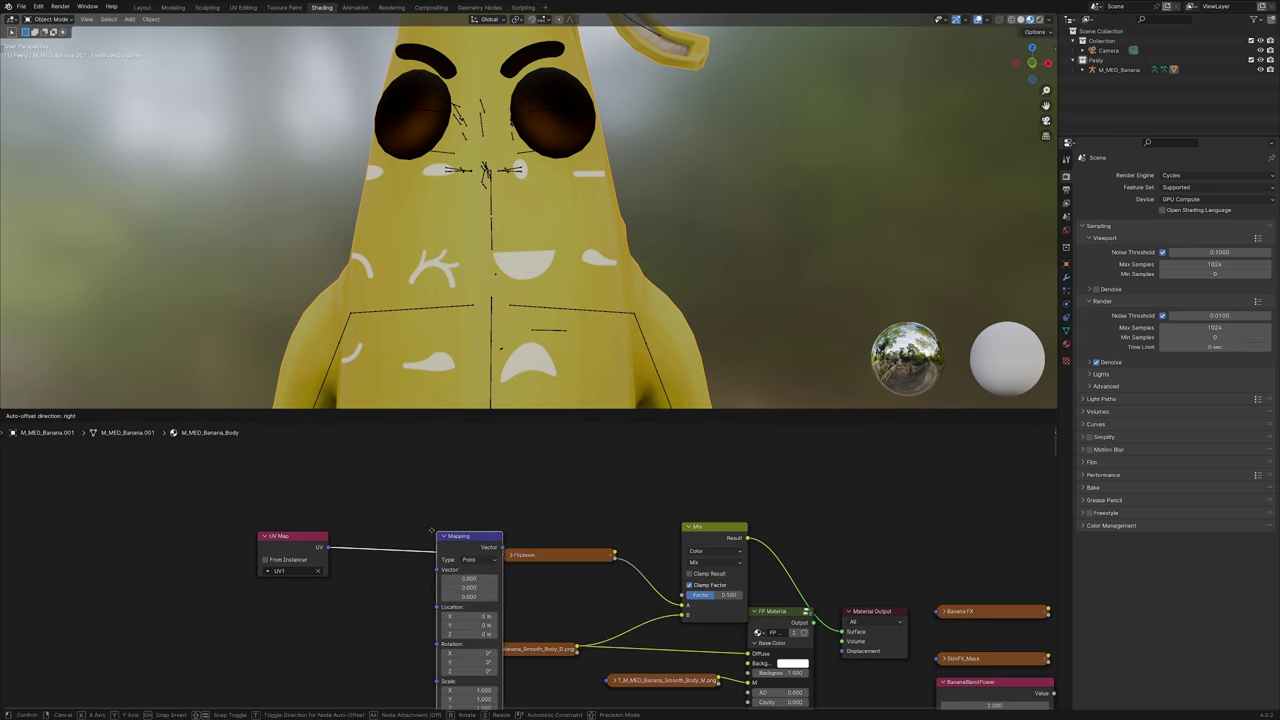
{"action": "left_click", "coordinate": [379, 521]}
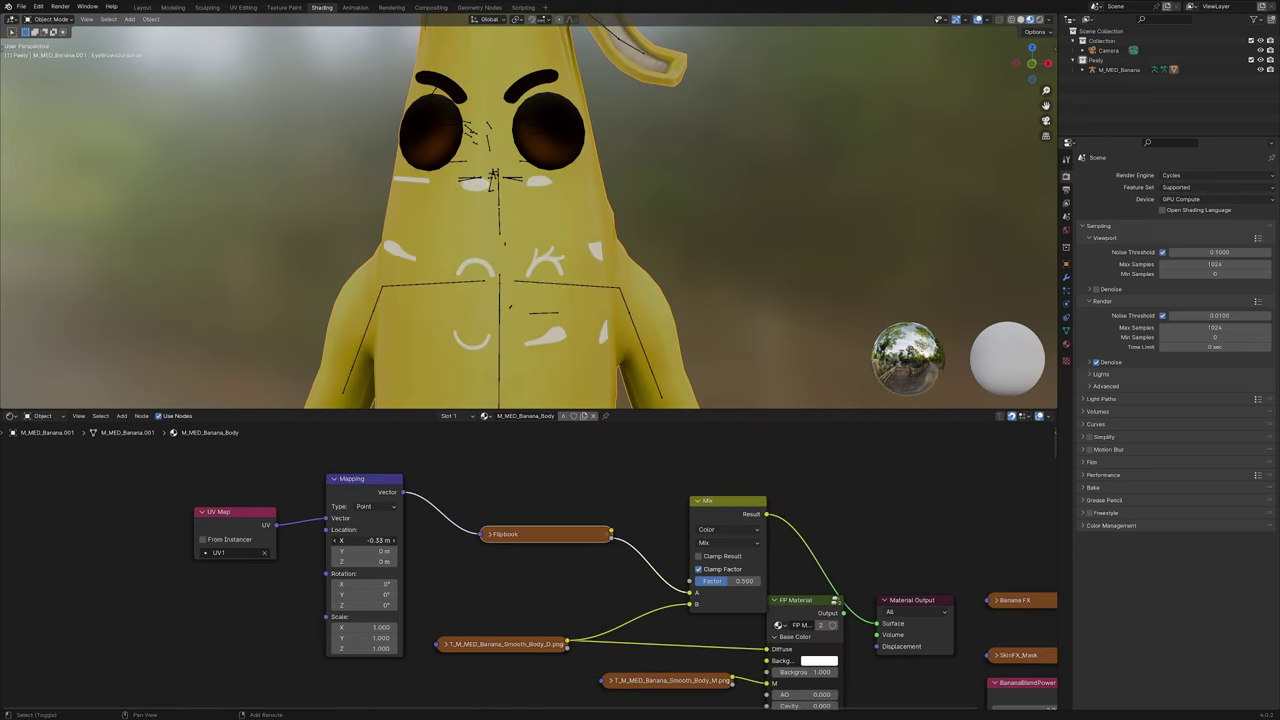
Shift the mouth texture by setting the Mapping location to X -0.36 m and Y 0.09 m
{"action": "left_click_drag", "start_coordinate": [370, 551], "coordinate": [404, 551]}
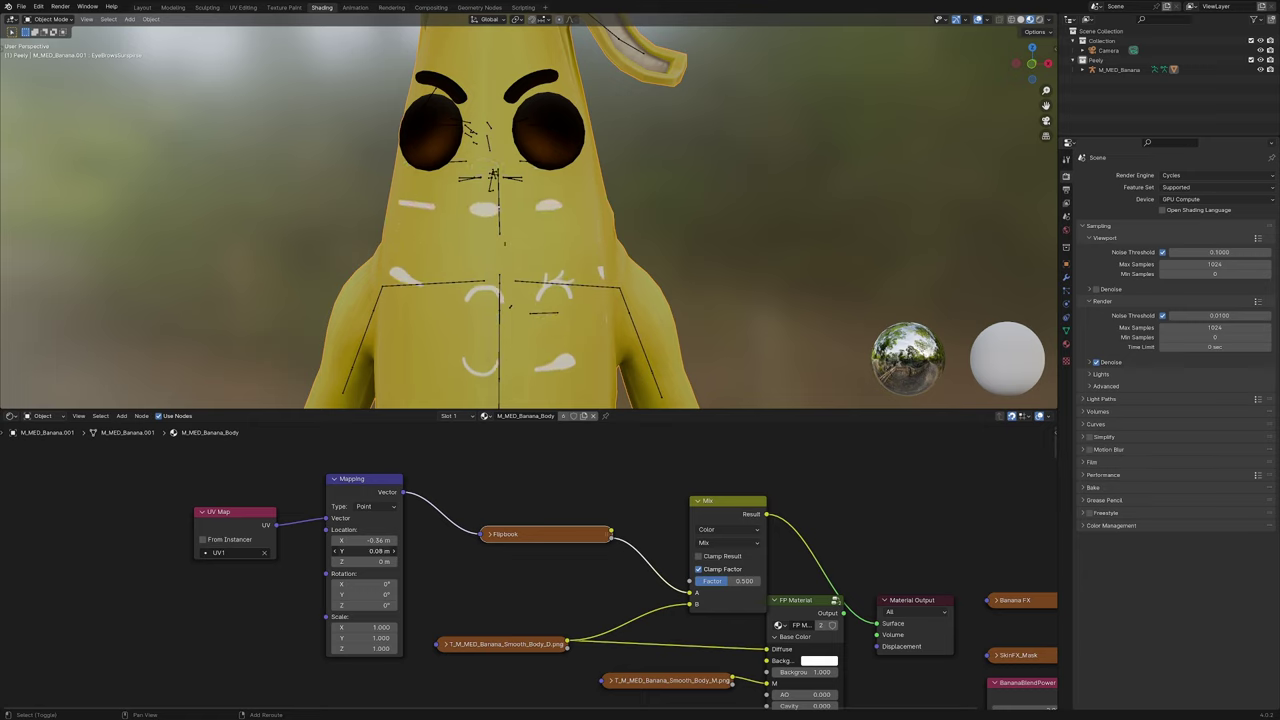
{"action": "scroll", "coordinate": [627, 541], "scroll_direction": "down", "scroll_amount": 2}
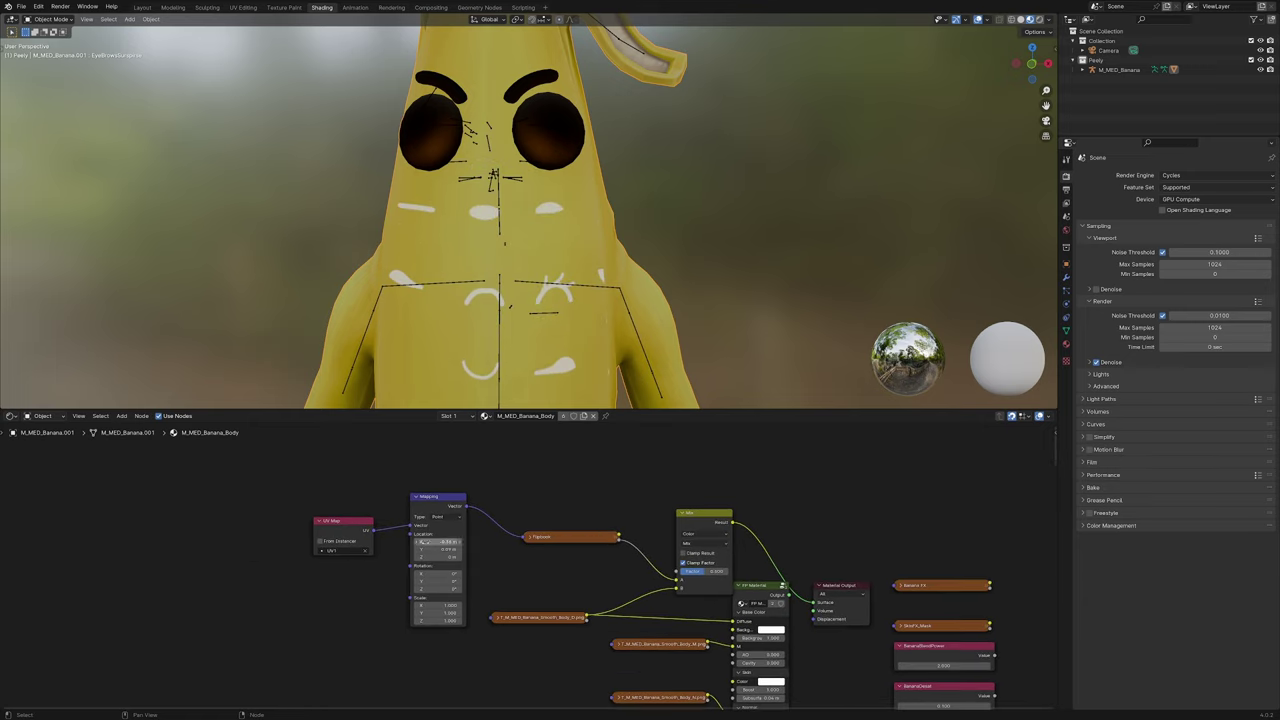
{"action": "left_click_drag", "start_coordinate": [421, 541], "coordinate": [408, 558]}
Add a Separate XYZ node above the Mapping node and feed it the UV Map output
{"action": "middle_click_drag", "start_coordinate": [459, 483], "coordinate": [447, 532]}
{"action": "left_click_drag", "start_coordinate": [347, 575], "coordinate": [323, 543]}
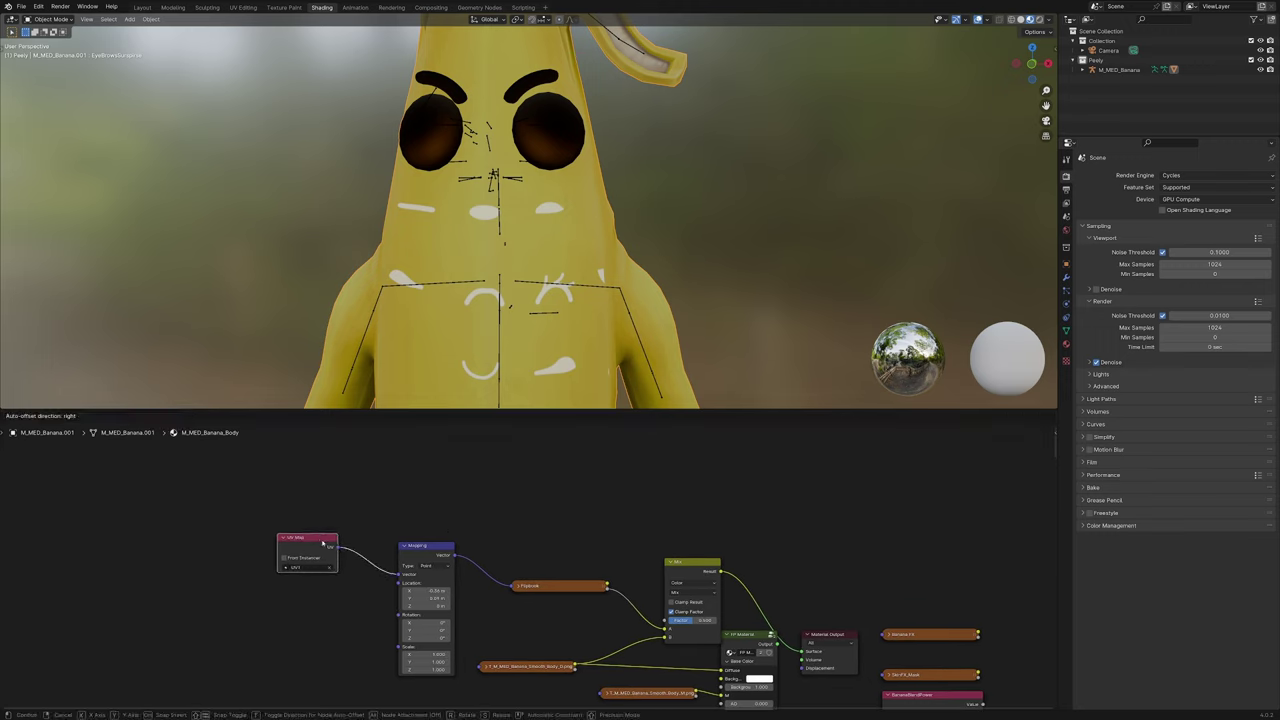
{"action": "key", "text": "shift+a"}
{"action": "type", "text": "sep"}
{"action": "key", "text": "Return"}
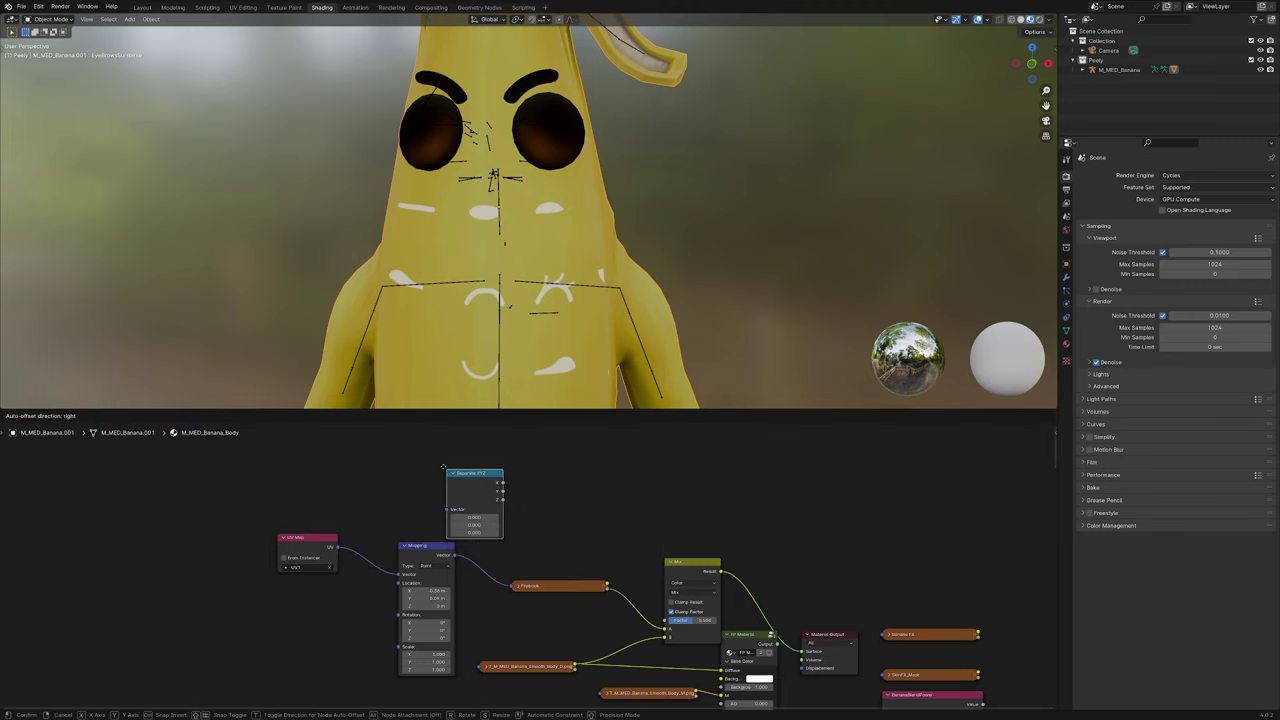
{"action": "left_click", "coordinate": [395, 467]}
{"action": "left_click_drag", "start_coordinate": [337, 546], "coordinate": [400, 509]}
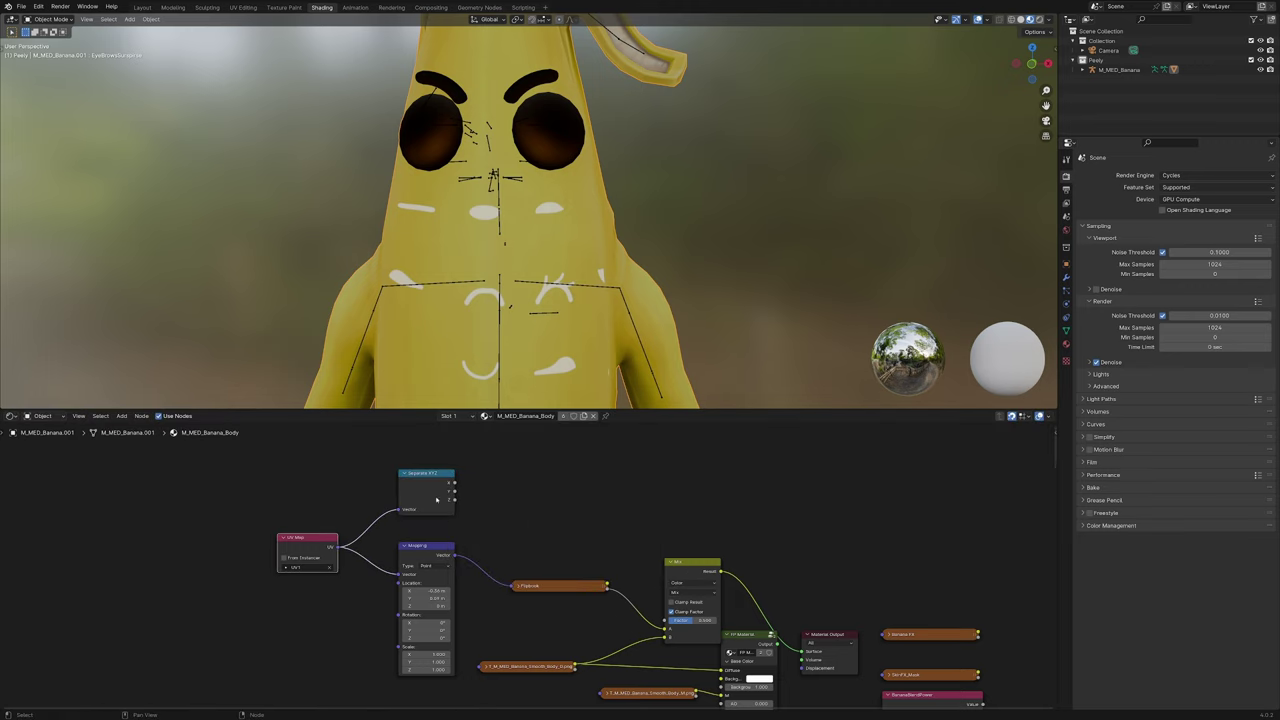
Preview the separated X and Y channels and the raw UV1 coordinates on the model, ending on the X channel
{"action": "left_click", "coordinate": [436, 499], "text": "ctrl+shift"}
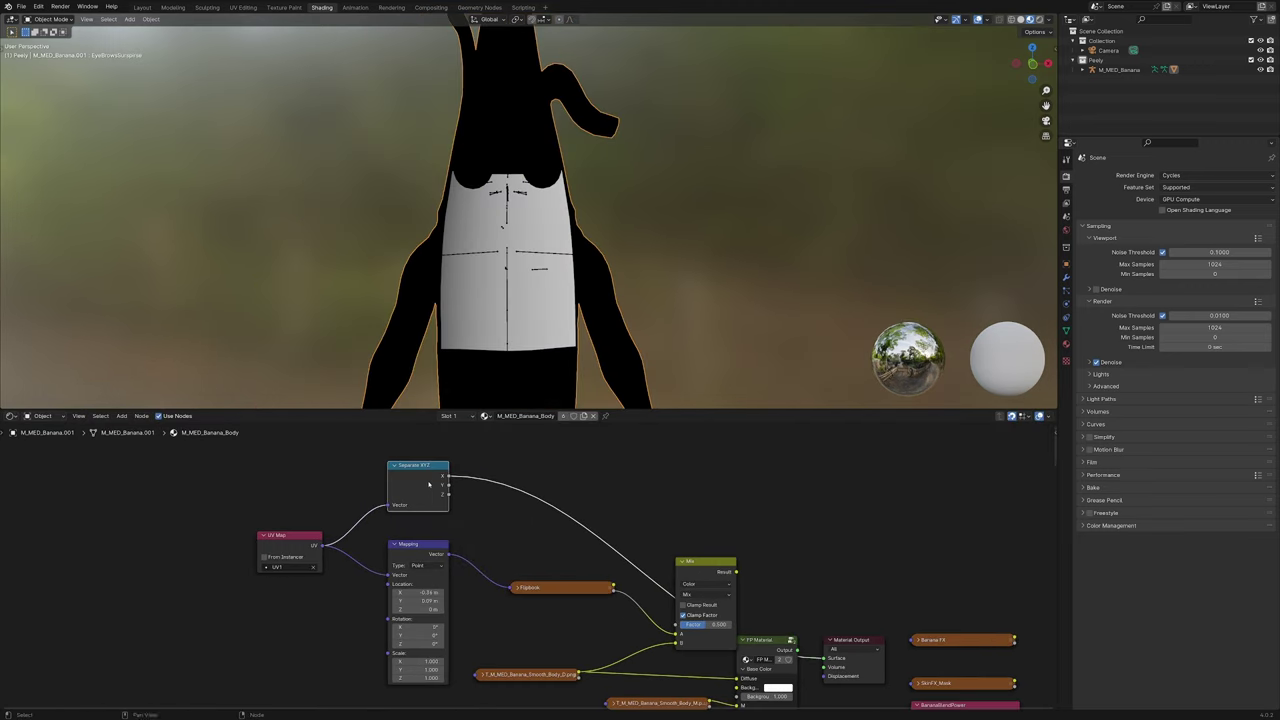
{"action": "left_click", "coordinate": [429, 485], "text": "ctrl+shift"}
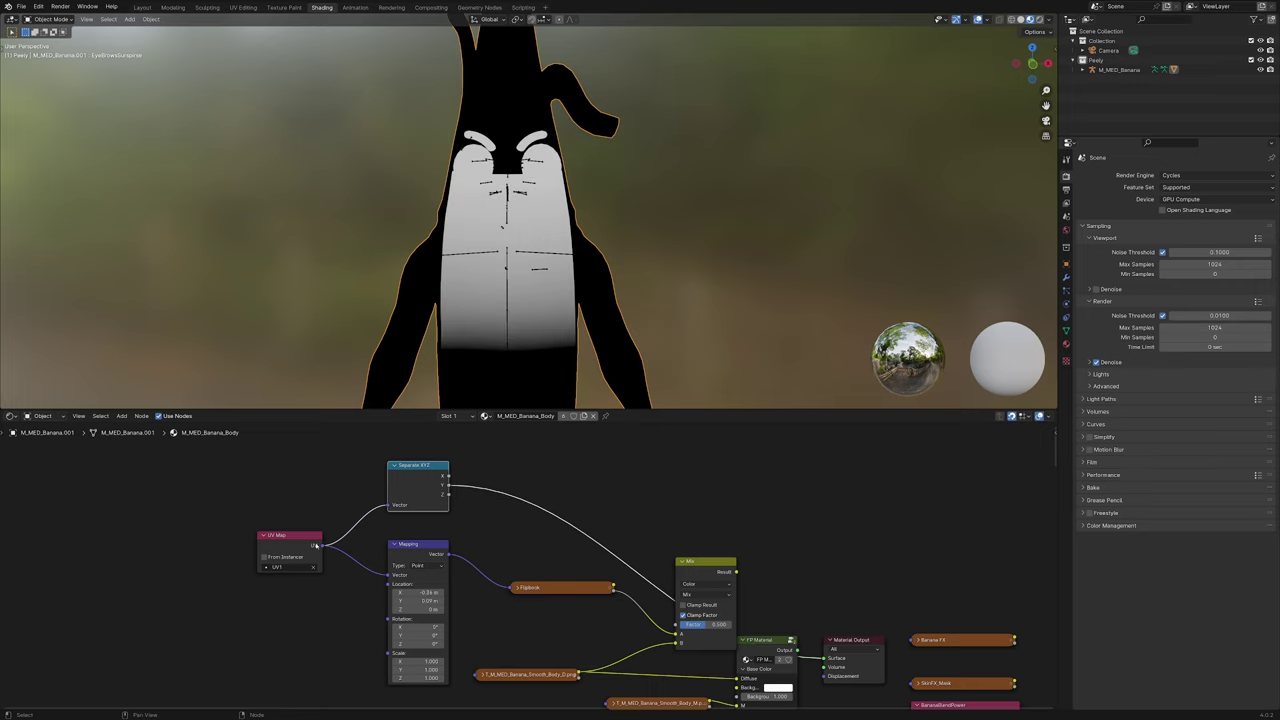
{"action": "left_click_drag", "start_coordinate": [313, 545], "coordinate": [677, 632]}
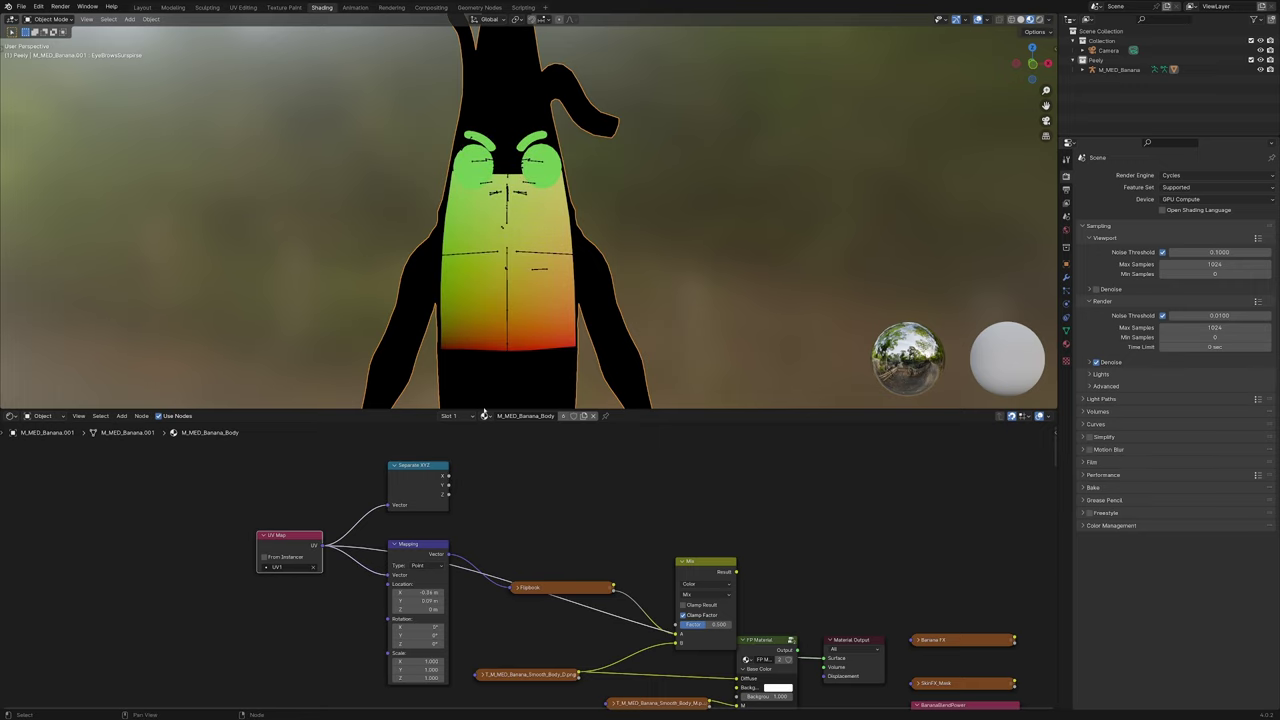
{"action": "middle_click_drag", "start_coordinate": [496, 304], "coordinate": [524, 306]}
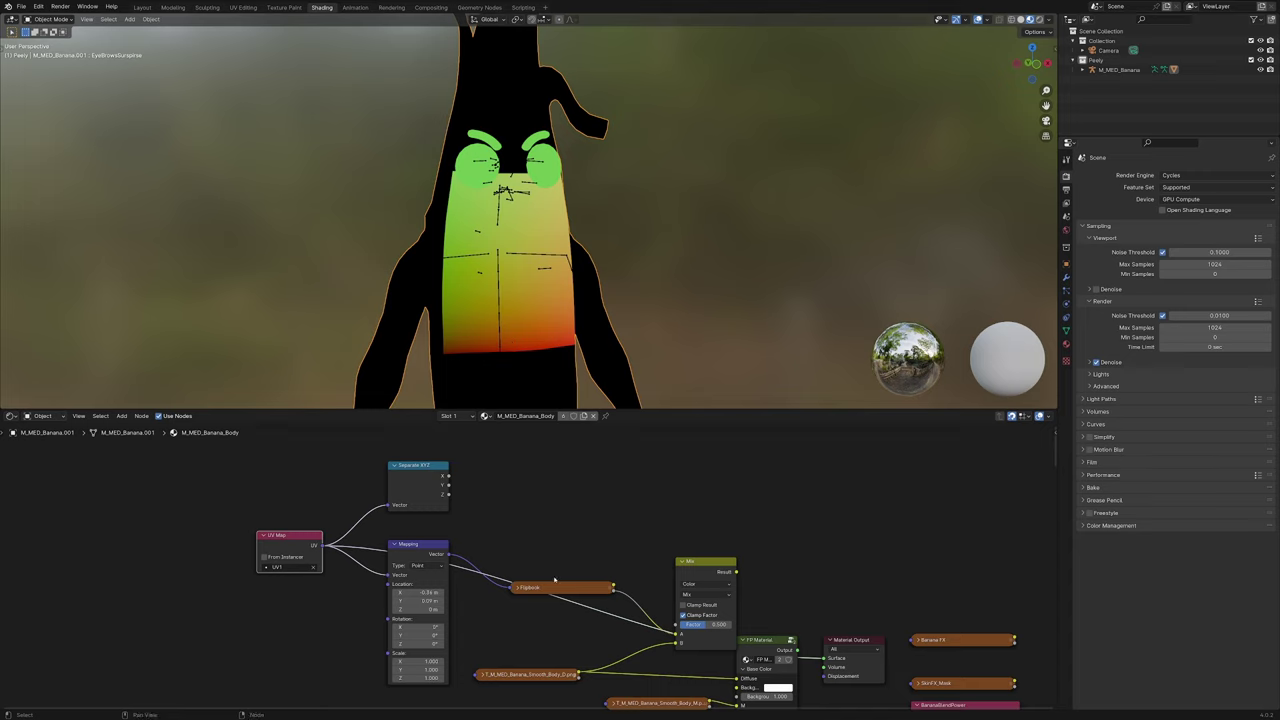
{"action": "middle_click_drag", "start_coordinate": [555, 580], "coordinate": [553, 589]}
{"action": "left_click", "coordinate": [426, 496], "text": "ctrl+shift"}
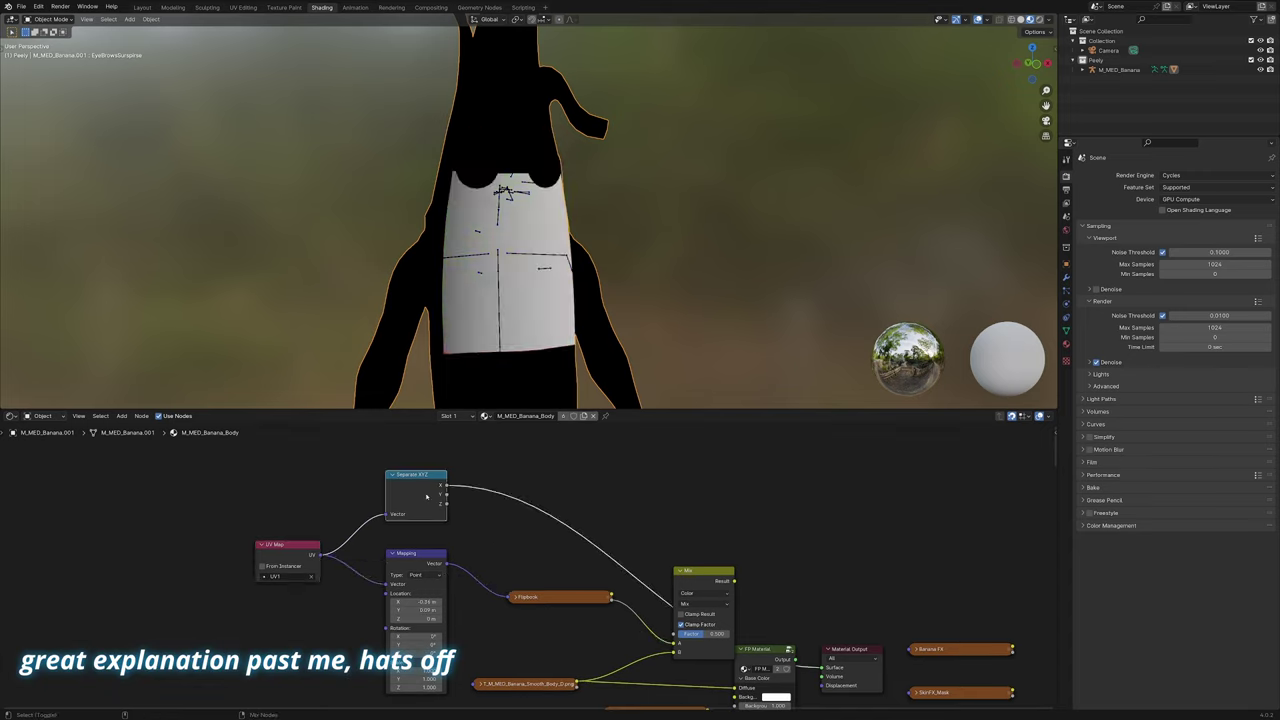
{"action": "left_click_drag", "start_coordinate": [425, 493], "coordinate": [424, 510]}
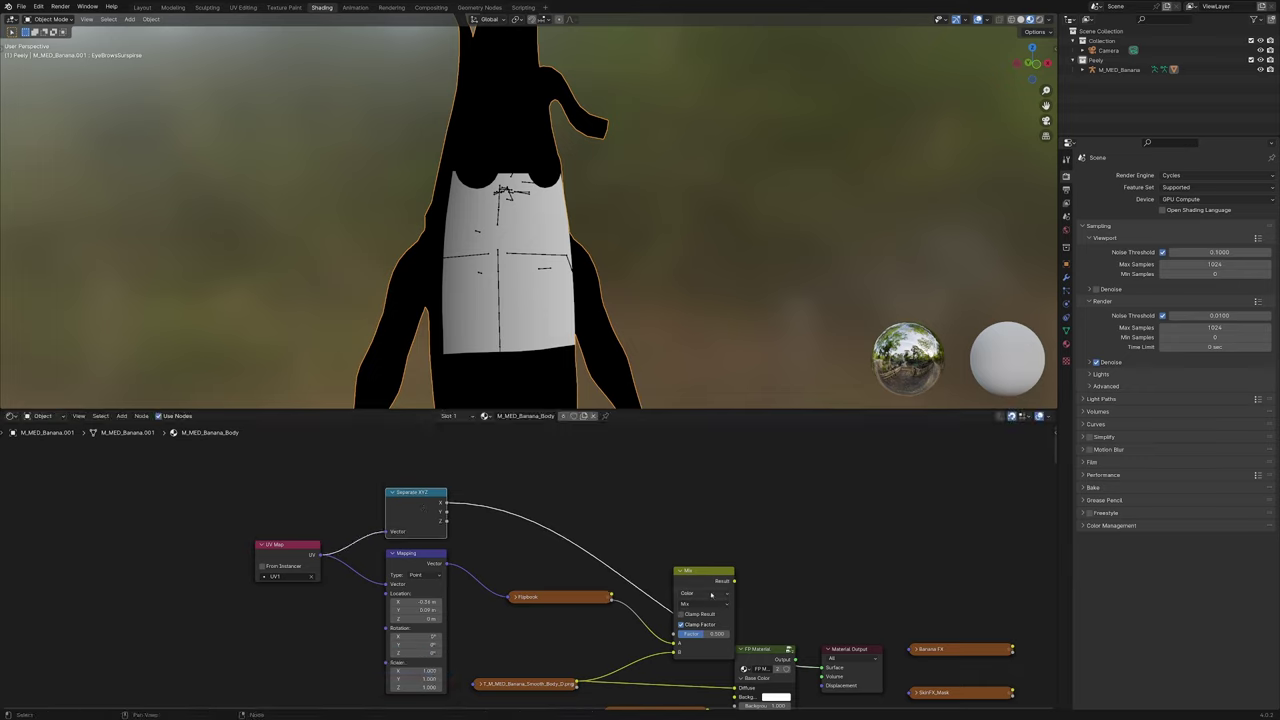
Insert a Color Ramp node on the link from the Separate XYZ node's X output
{"action": "left_click", "coordinate": [569, 543]}
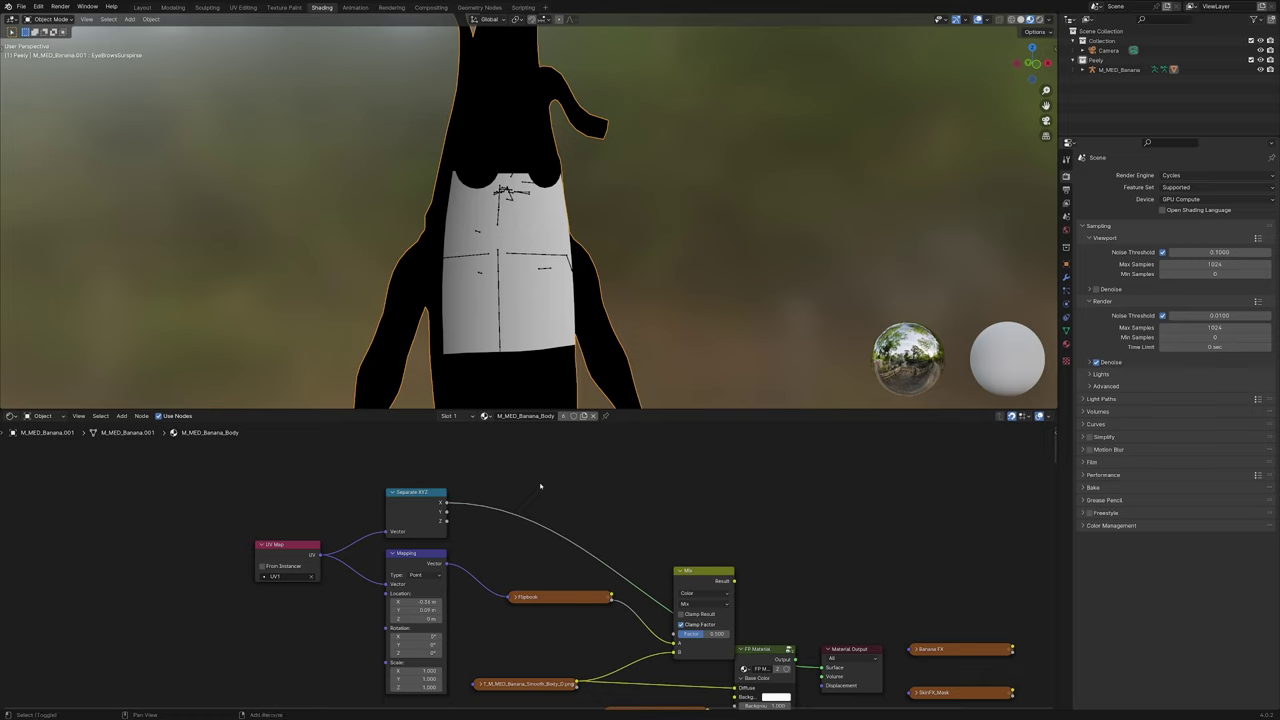
{"action": "key", "text": "shift+a"}
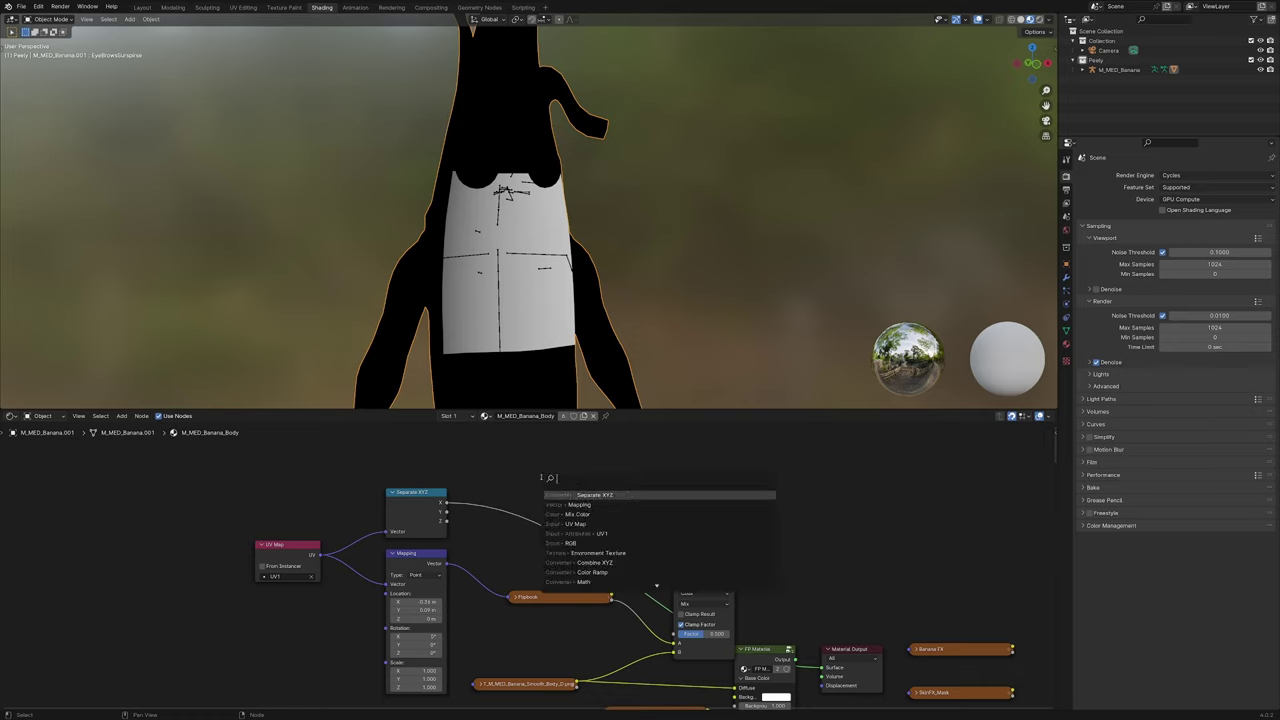
{"action": "type", "text": "color"}
{"action": "key", "text": "Down"}
{"action": "key", "text": "Return"}
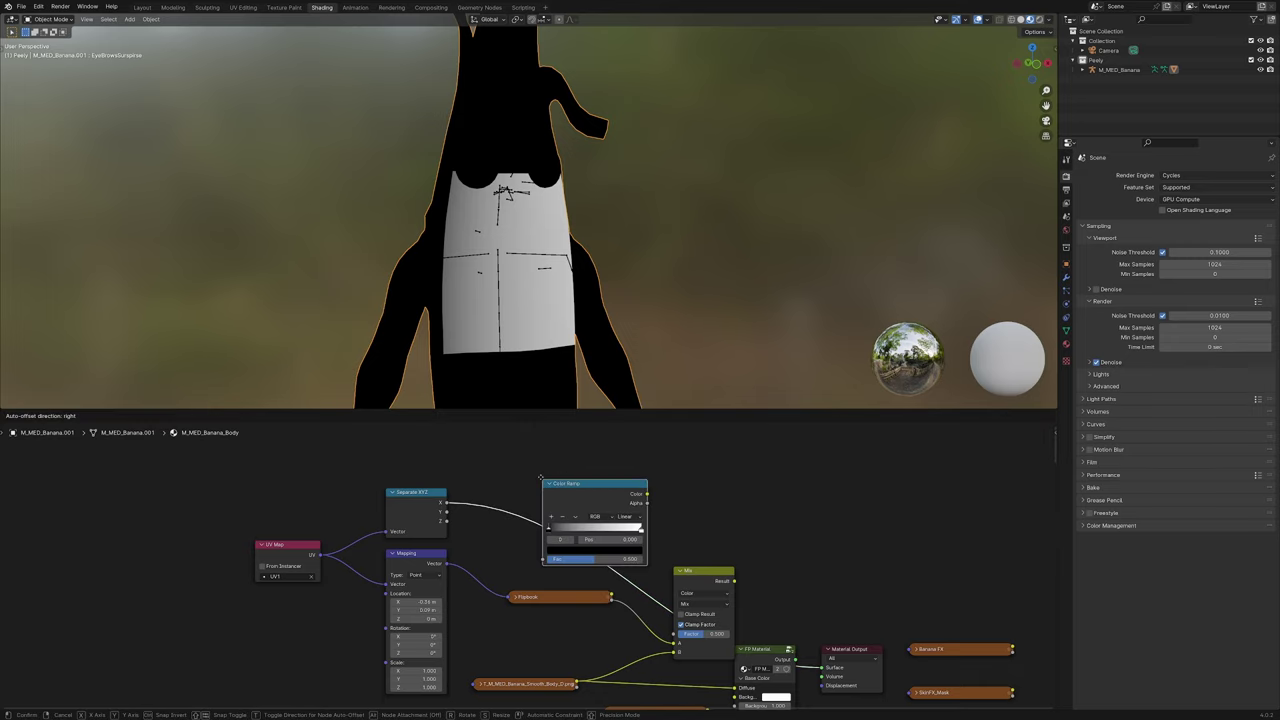
{"action": "left_click", "coordinate": [509, 470]}
Duplicate the Mix node and use the copy to preview the Color Ramp blended with the Flipbook texture
{"action": "middle_click_drag", "start_coordinate": [698, 576], "coordinate": [621, 596]}
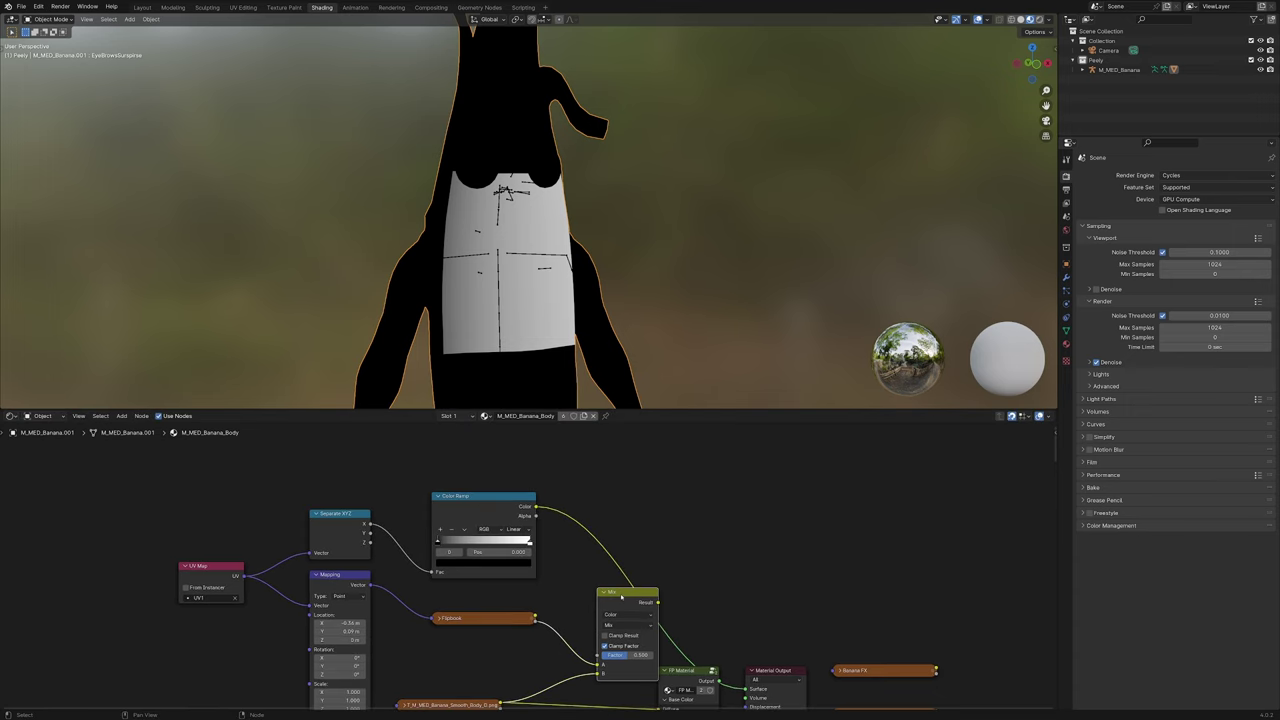
{"action": "key", "text": "shift+d"}
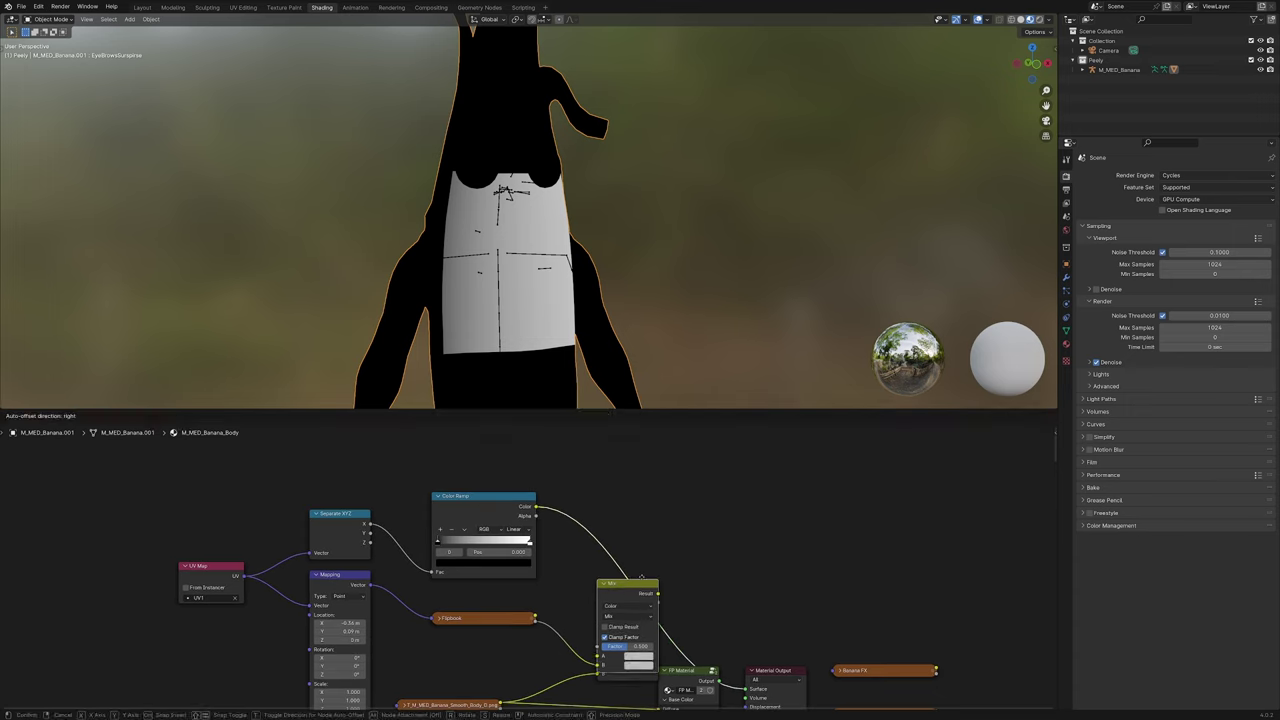
{"action": "left_click", "coordinate": [622, 479]}
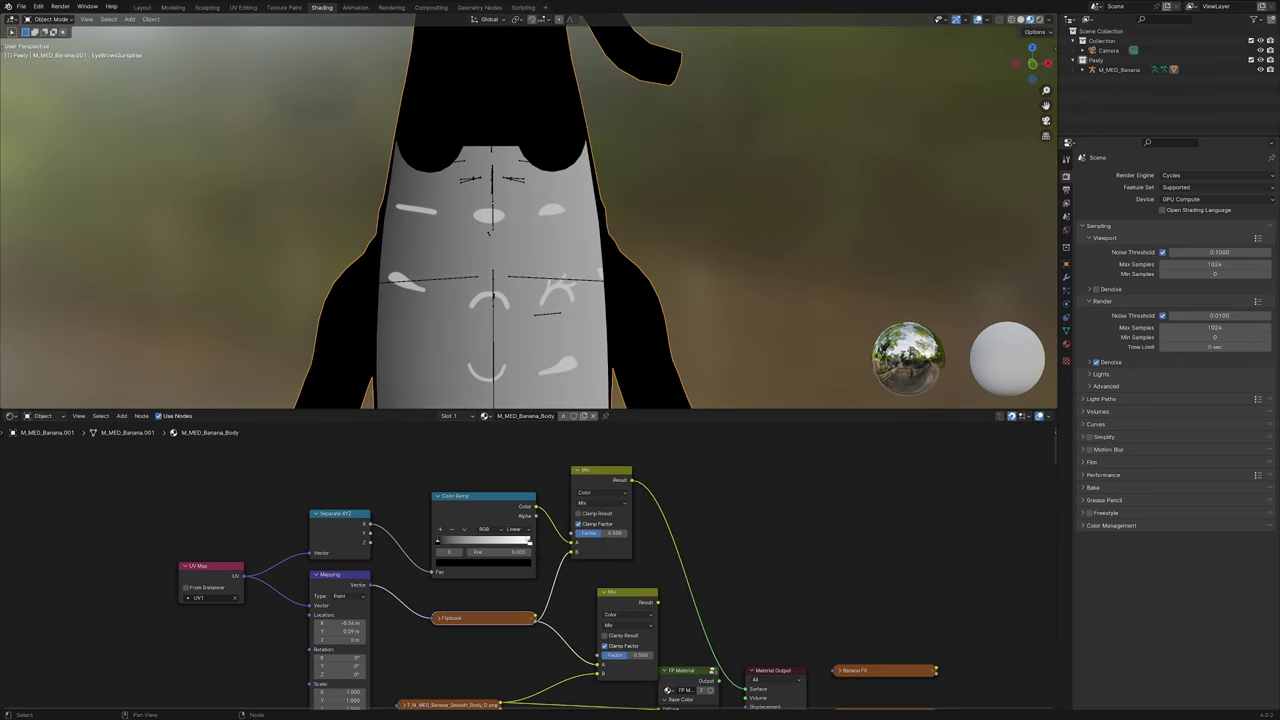
Set the Color Ramp to Constant interpolation and move its stops so white begins just beside the central mouth column
{"action": "left_click", "coordinate": [513, 529]}
{"action": "left_click", "coordinate": [520, 585]}
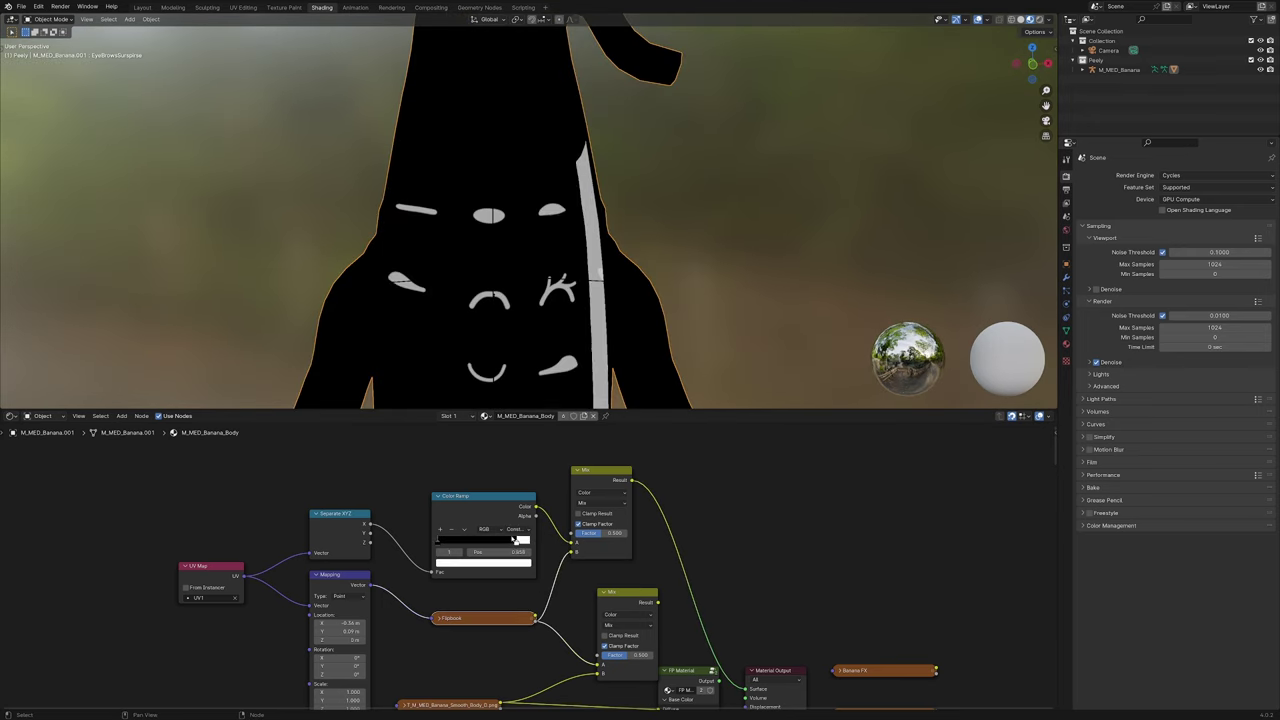
{"action": "left_click_drag", "start_coordinate": [515, 540], "coordinate": [467, 541]}
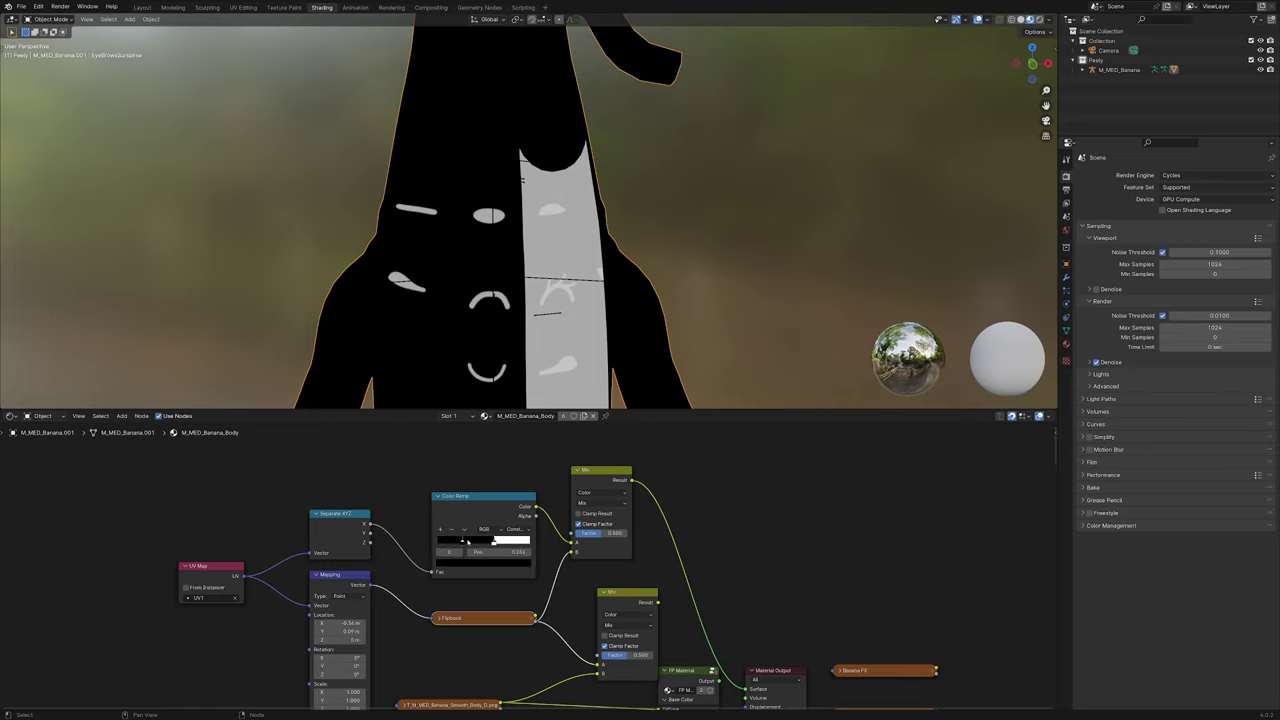
Add a white stop at the Color Ramp's start and place the black stop at 0.372, isolating the central mouth column
{"action": "left_click", "coordinate": [441, 529]}
{"action": "key", "text": "ctrl+v"}
{"action": "left_click_drag", "start_coordinate": [458, 542], "coordinate": [471, 541]}
{"action": "scroll", "coordinate": [492, 544], "scroll_direction": "up", "scroll_amount": 1}
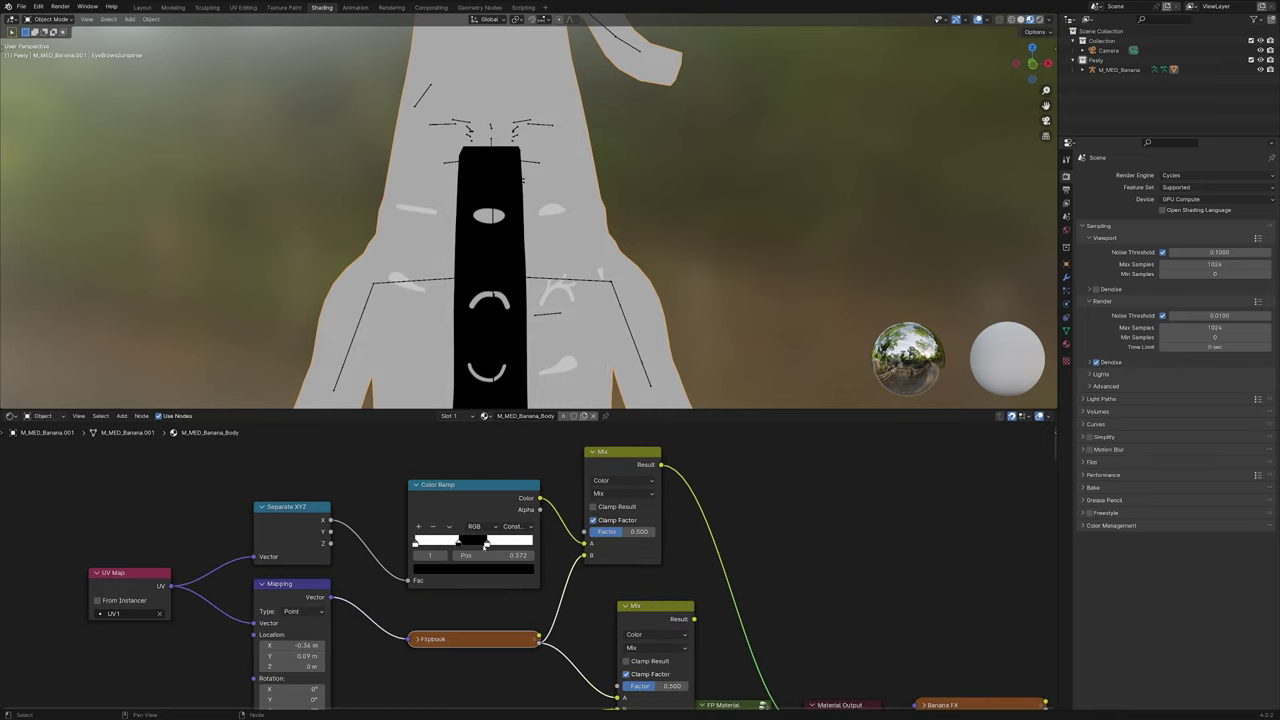
Recolour the Color Ramp stops so the central mouth column is white and both outer sections are black
{"action": "left_click", "coordinate": [457, 546]}
{"action": "left_click", "coordinate": [470, 571]}
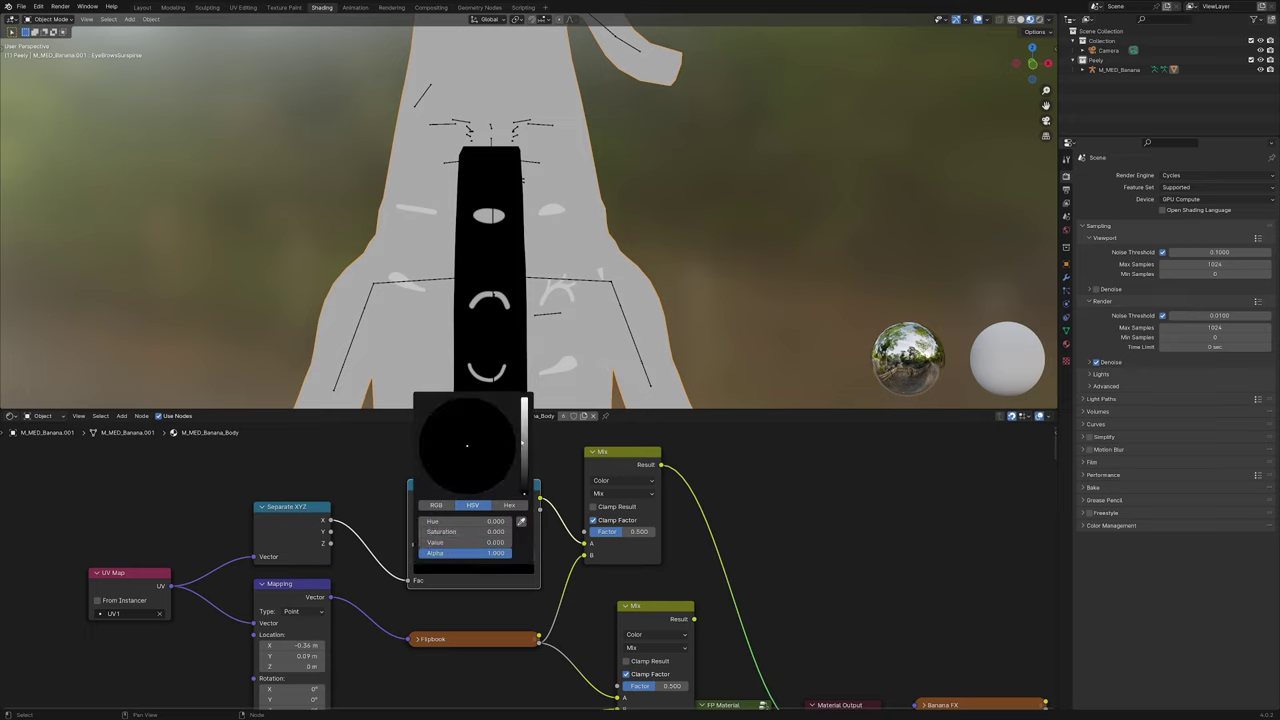
{"action": "left_click_drag", "start_coordinate": [527, 450], "coordinate": [527, 394]}
{"action": "left_click", "coordinate": [488, 571]}
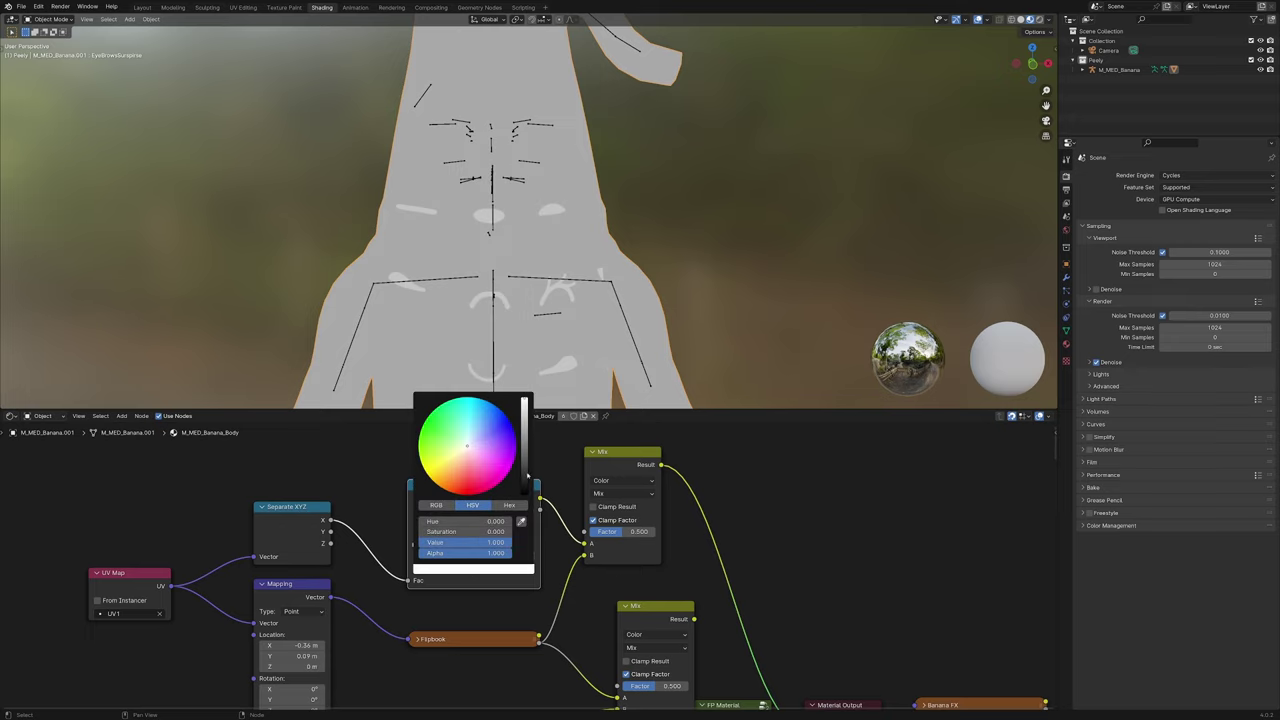
{"action": "left_click_drag", "start_coordinate": [526, 486], "coordinate": [526, 500]}
{"action": "left_click", "coordinate": [459, 544]}
{"action": "left_click", "coordinate": [474, 569]}
Duplicate the Color Ramp below the original and feed the copy from the Separate XYZ node's Y output
{"action": "scroll", "coordinate": [547, 500], "scroll_direction": "down", "scroll_amount": 3}
{"action": "middle_click_drag", "start_coordinate": [547, 500], "coordinate": [547, 548]}
{"action": "left_click_drag", "start_coordinate": [509, 541], "coordinate": [501, 471]}
{"action": "left_click", "coordinate": [501, 471]}
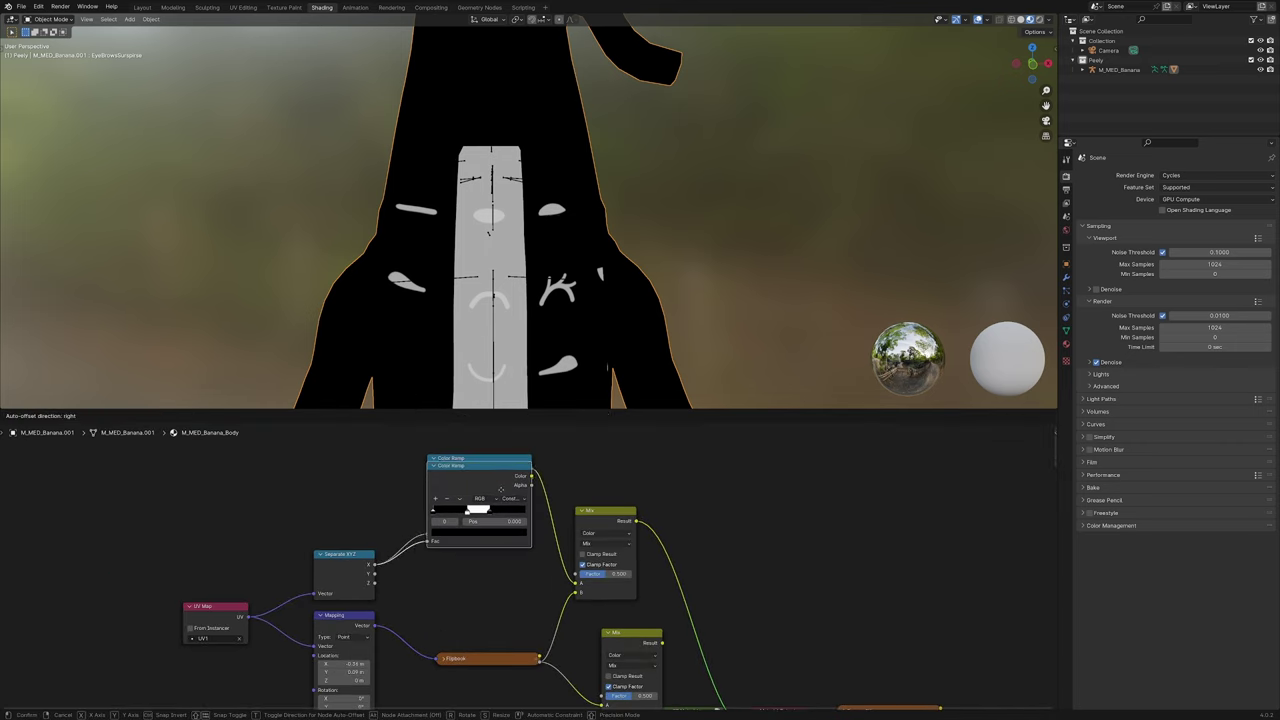
{"action": "key", "text": "shift+d"}
{"action": "left_click", "coordinate": [501, 556]}
{"action": "scroll", "coordinate": [374, 558], "scroll_direction": "up", "scroll_amount": 1}
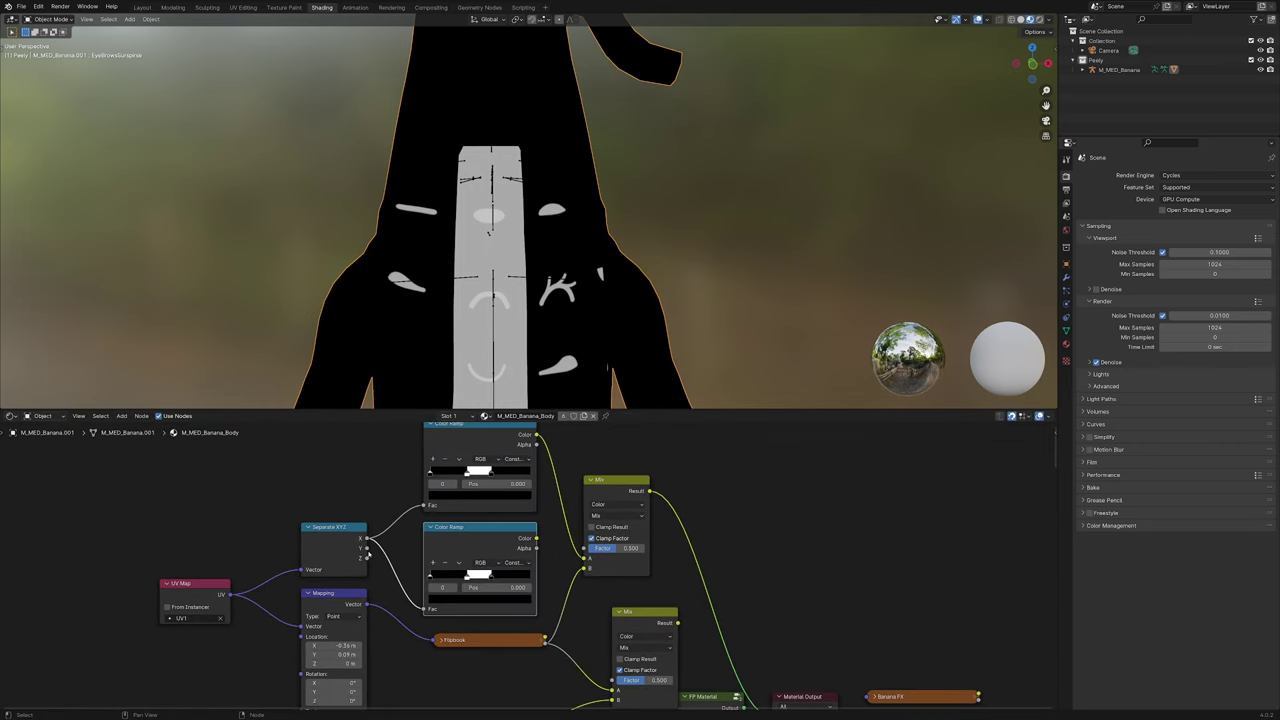
{"action": "left_click_drag", "start_coordinate": [367, 549], "coordinate": [424, 610]}
Connect the duplicated Color Ramp to the upper Mix node's A input and preview the blend with the Flipbook
{"action": "middle_click_drag", "start_coordinate": [532, 551], "coordinate": [508, 576]}
{"action": "left_click", "coordinate": [475, 568], "text": "ctrl+shift"}
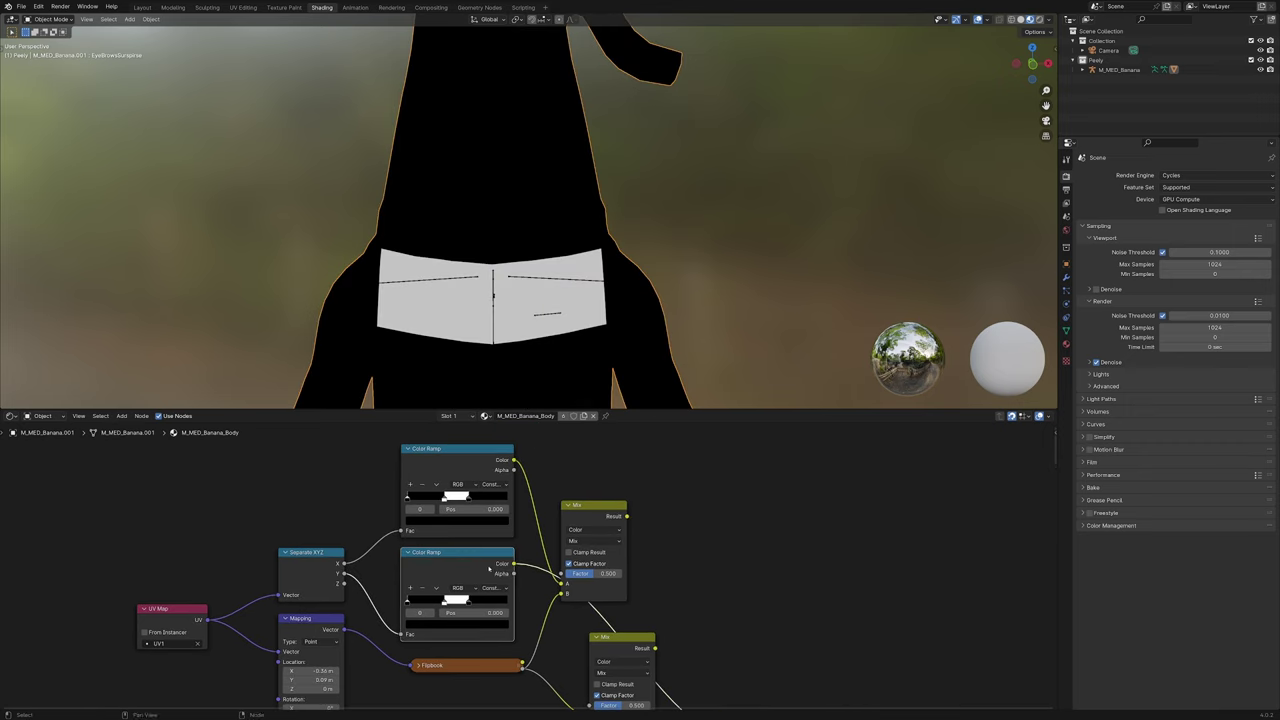
{"action": "scroll", "coordinate": [454, 560], "scroll_direction": "up", "scroll_amount": 3}
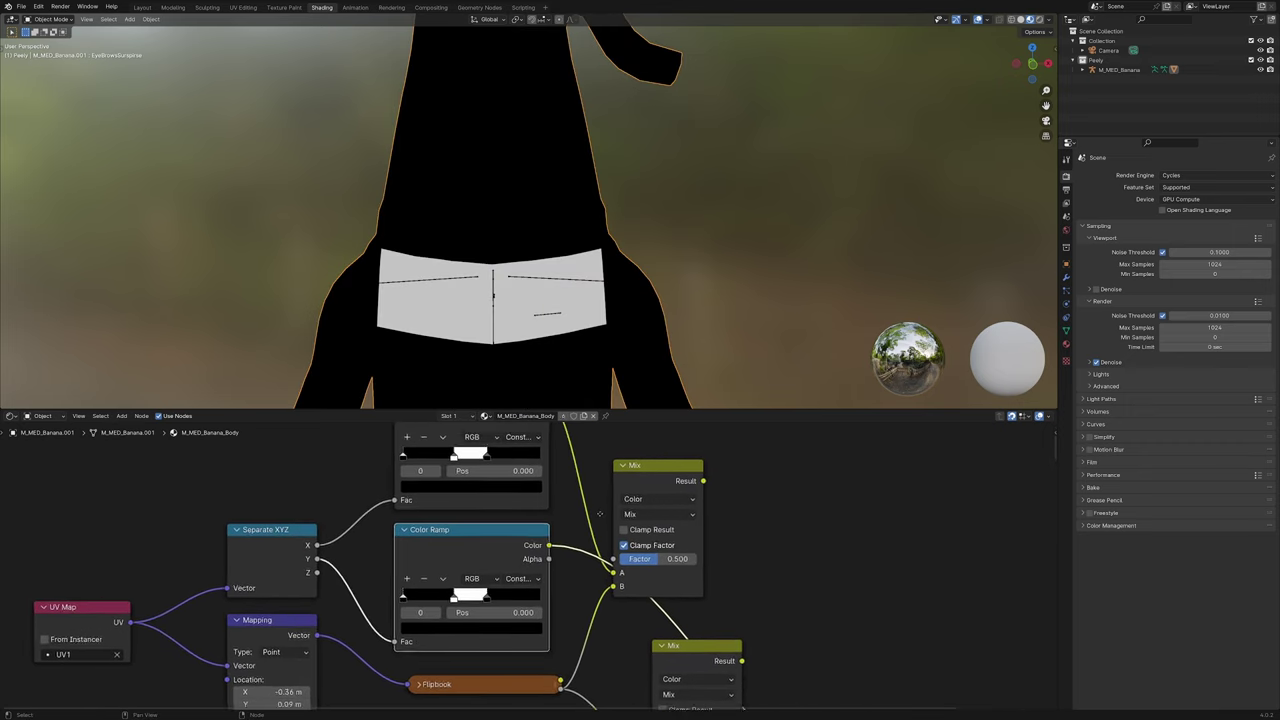
{"action": "left_click_drag", "start_coordinate": [536, 565], "coordinate": [602, 593]}
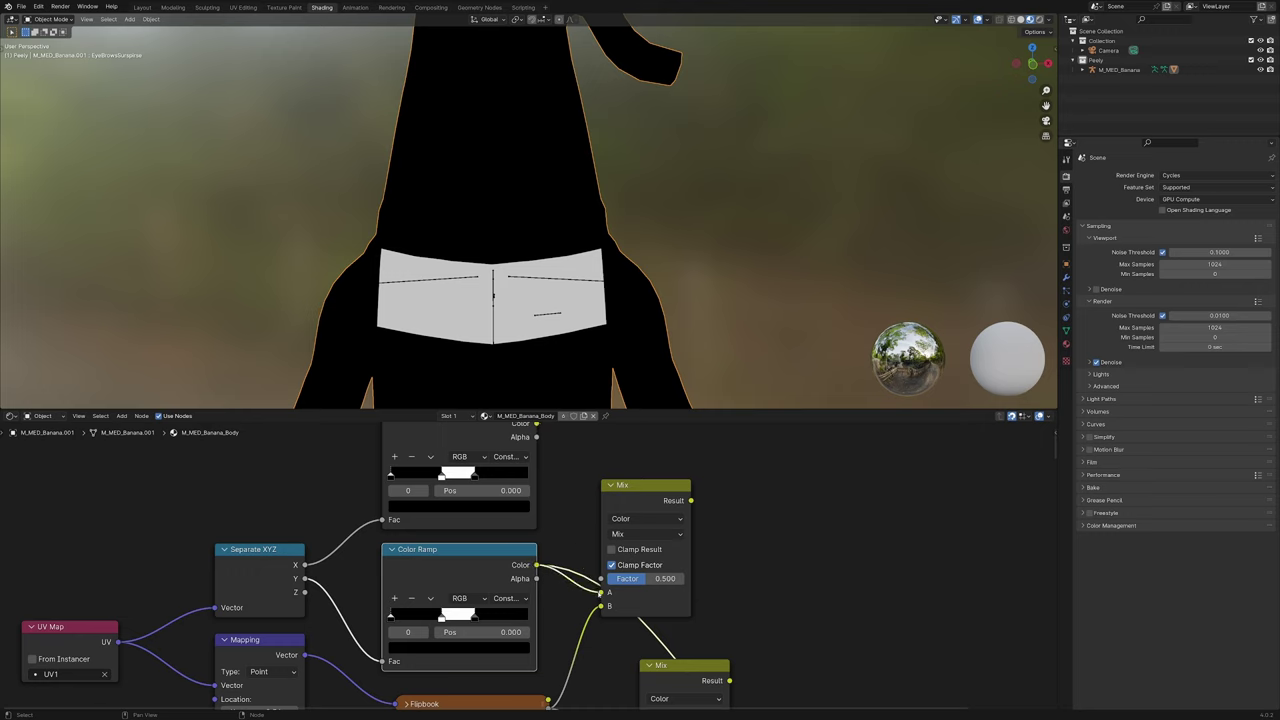
{"action": "left_click", "coordinate": [662, 501], "text": "ctrl+shift"}
Shift the second Color Ramp's white band onto the upper mouth row, with the white stop at 0.650
{"action": "scroll", "coordinate": [457, 628], "scroll_direction": "up", "scroll_amount": 1}
{"action": "middle_click_drag", "start_coordinate": [457, 628], "coordinate": [467, 601]}
{"action": "left_click_drag", "start_coordinate": [450, 590], "coordinate": [490, 590]}
{"action": "scroll", "coordinate": [488, 590], "scroll_direction": "down", "scroll_amount": 3}
{"action": "middle_click_drag", "start_coordinate": [488, 590], "coordinate": [481, 595]}
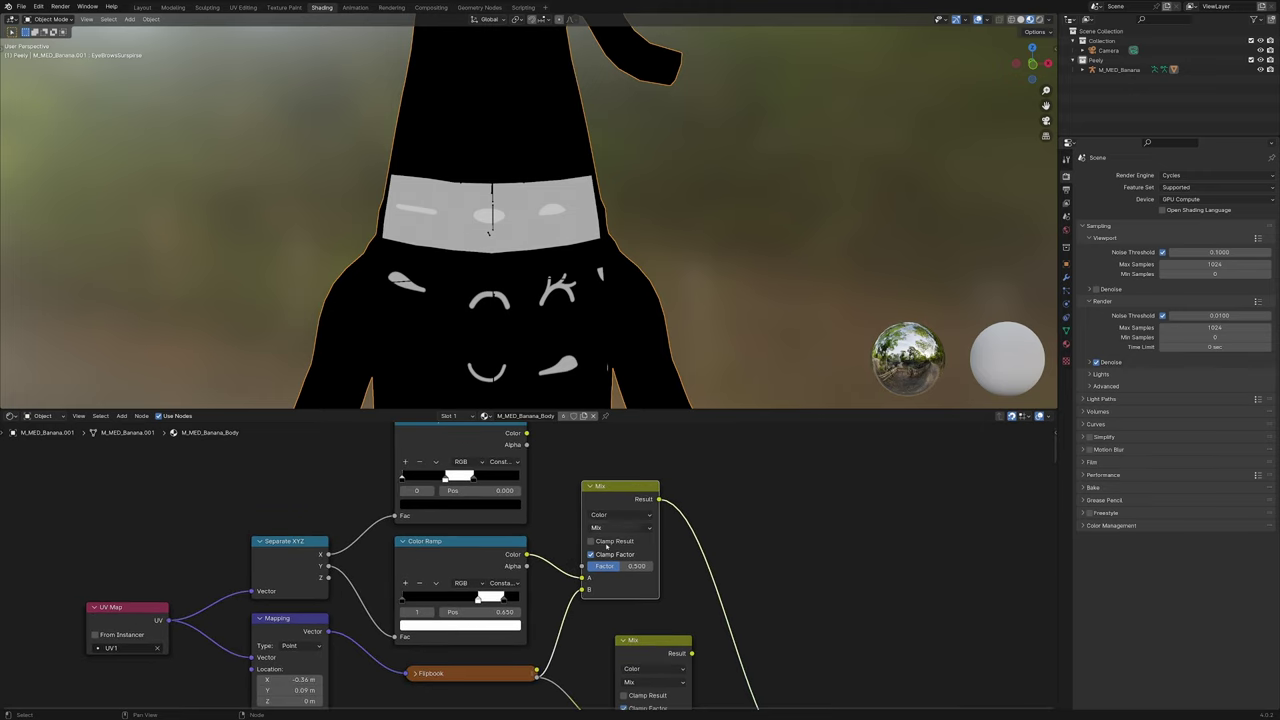
Replace the Flipbook in the upper Mix node's B input with the first Color Ramp and enable Clamp Result
{"action": "middle_click_drag", "start_coordinate": [594, 602], "coordinate": [586, 586]}
{"action": "left_click_drag", "start_coordinate": [574, 574], "coordinate": [558, 552]}
{"action": "middle_click_drag", "start_coordinate": [558, 551], "coordinate": [542, 602]}
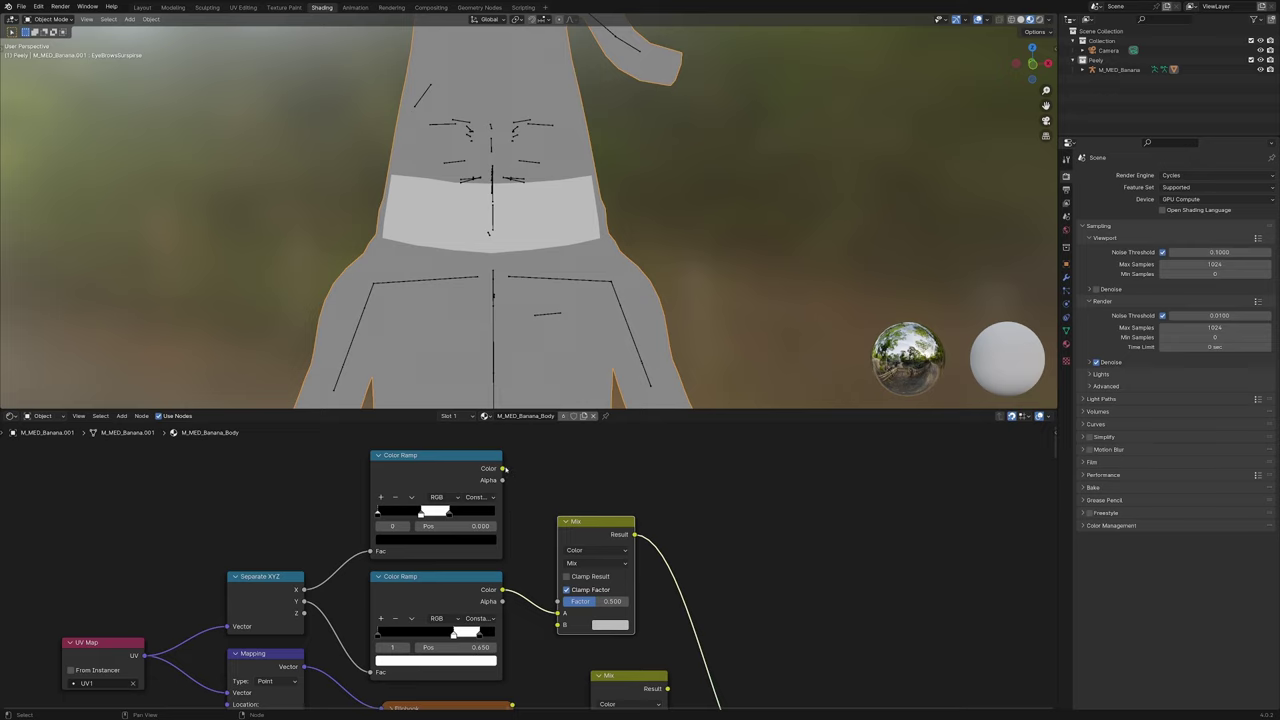
{"action": "left_click_drag", "start_coordinate": [504, 468], "coordinate": [563, 625]}
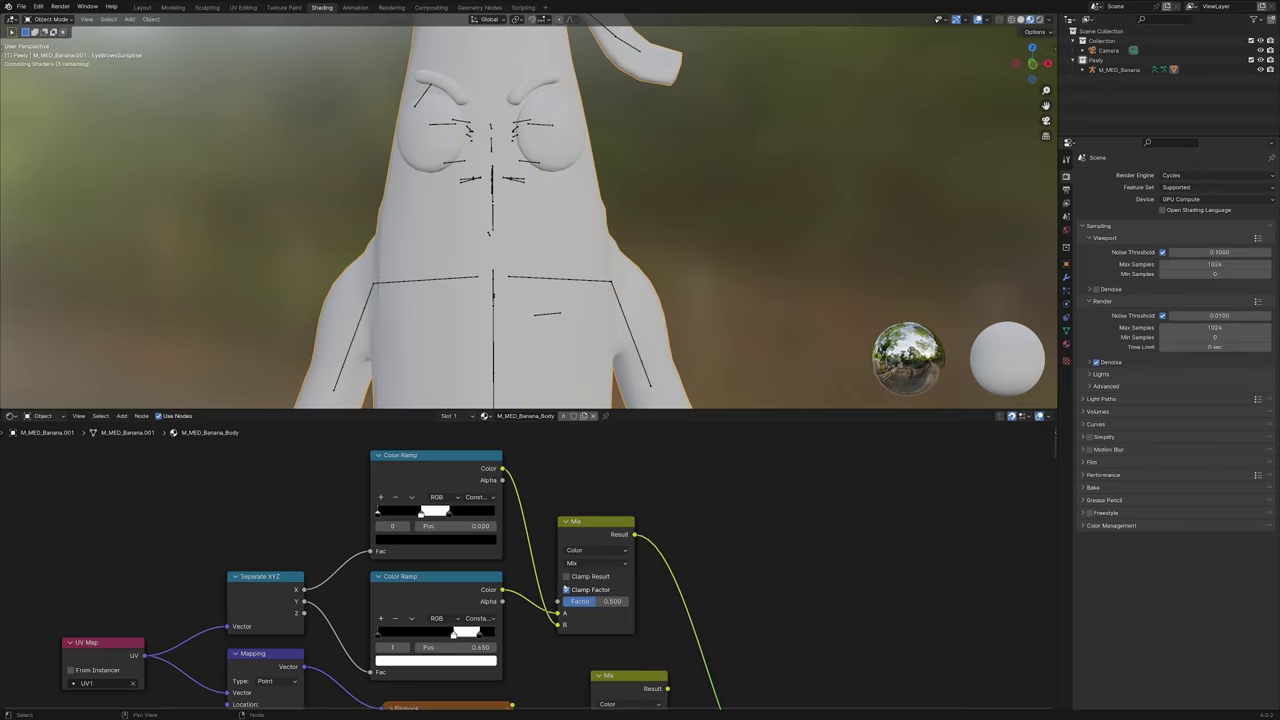
{"action": "left_click", "coordinate": [588, 576]}
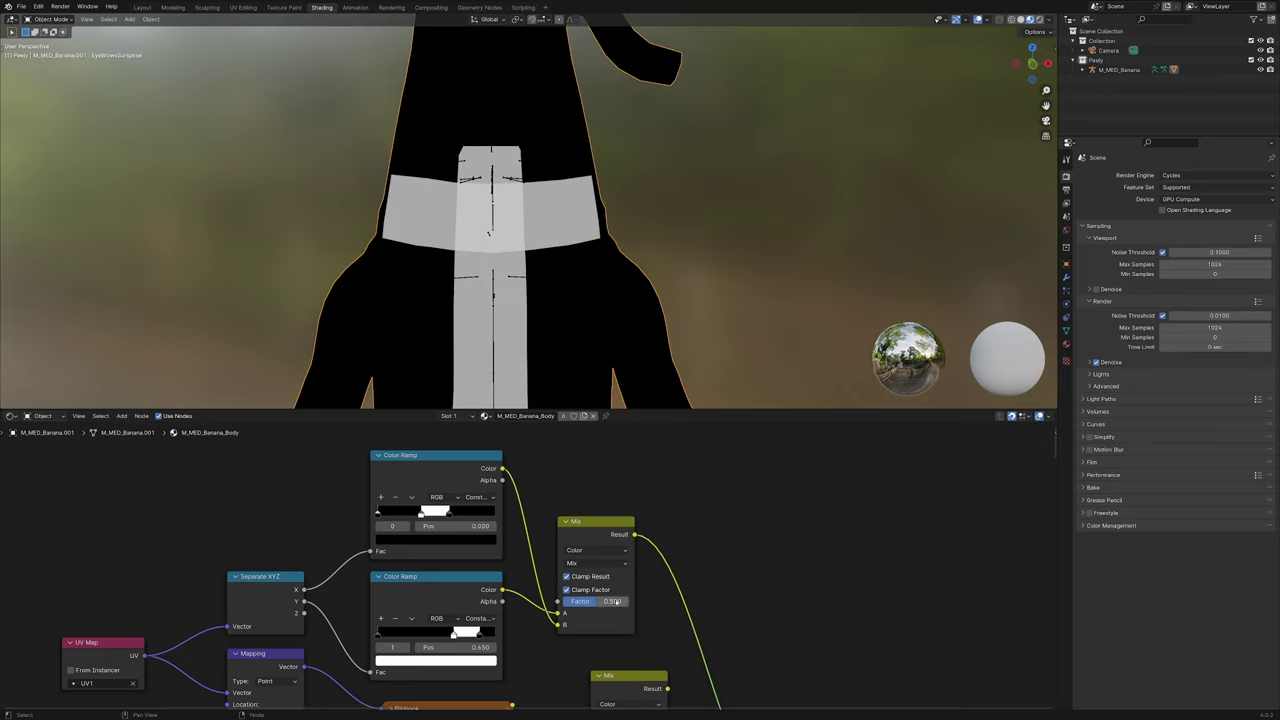
Set the mask Mix node's blending mode to Multiply with a factor of 1.000
{"action": "scroll", "coordinate": [605, 580], "scroll_direction": "up", "scroll_amount": 1}
{"action": "scroll", "coordinate": [585, 559], "scroll_direction": "up", "scroll_amount": 1}
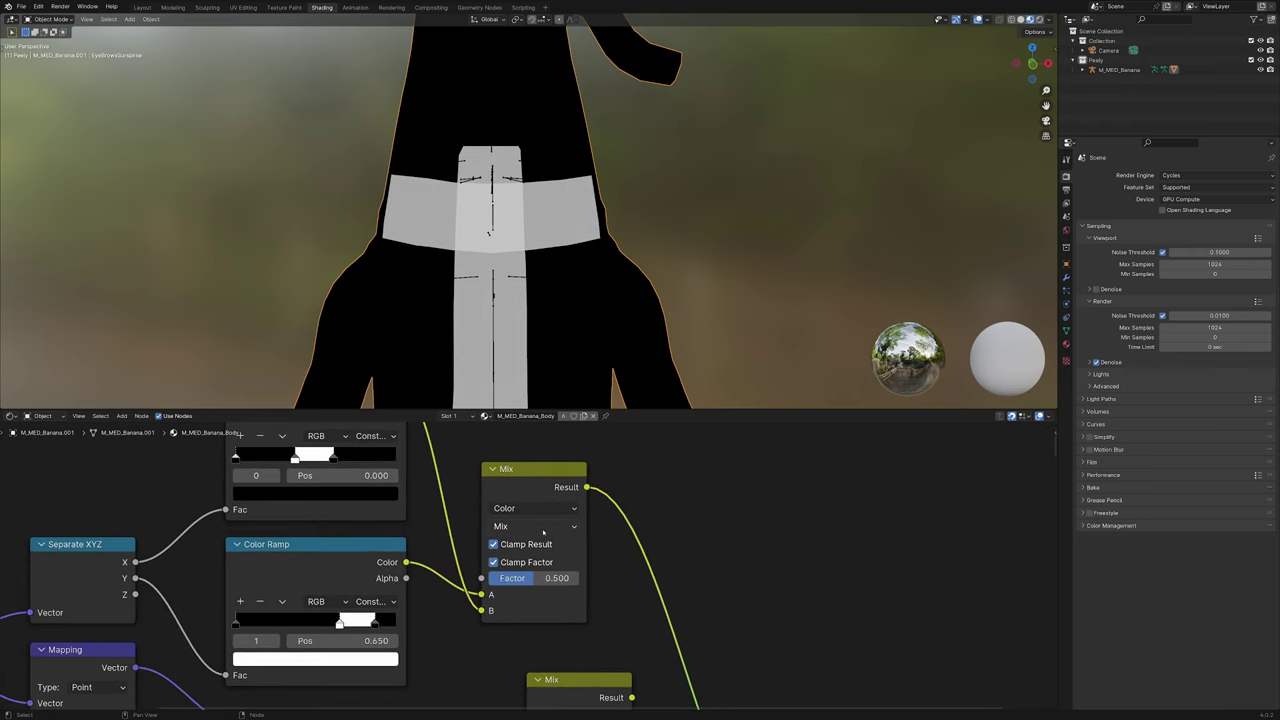
{"action": "left_click", "coordinate": [513, 527]}
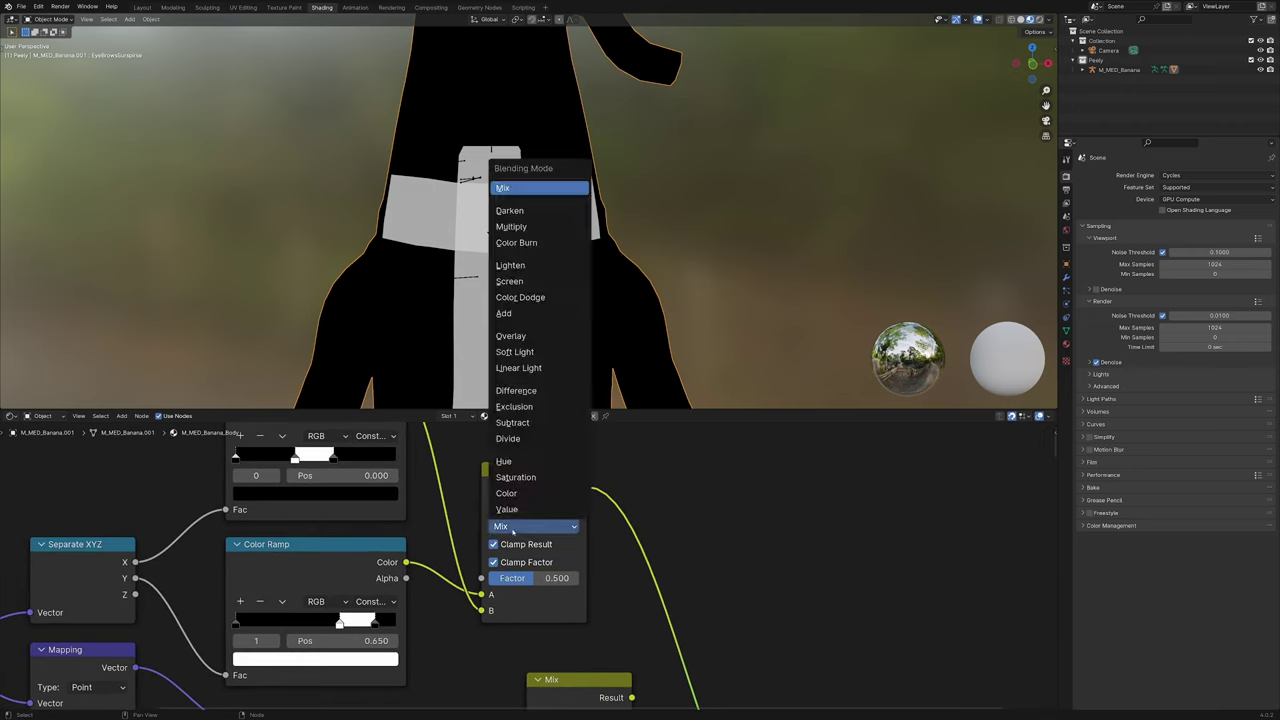
{"action": "left_click", "coordinate": [511, 227]}
{"action": "scroll", "coordinate": [520, 560], "scroll_direction": "down", "scroll_amount": 1}
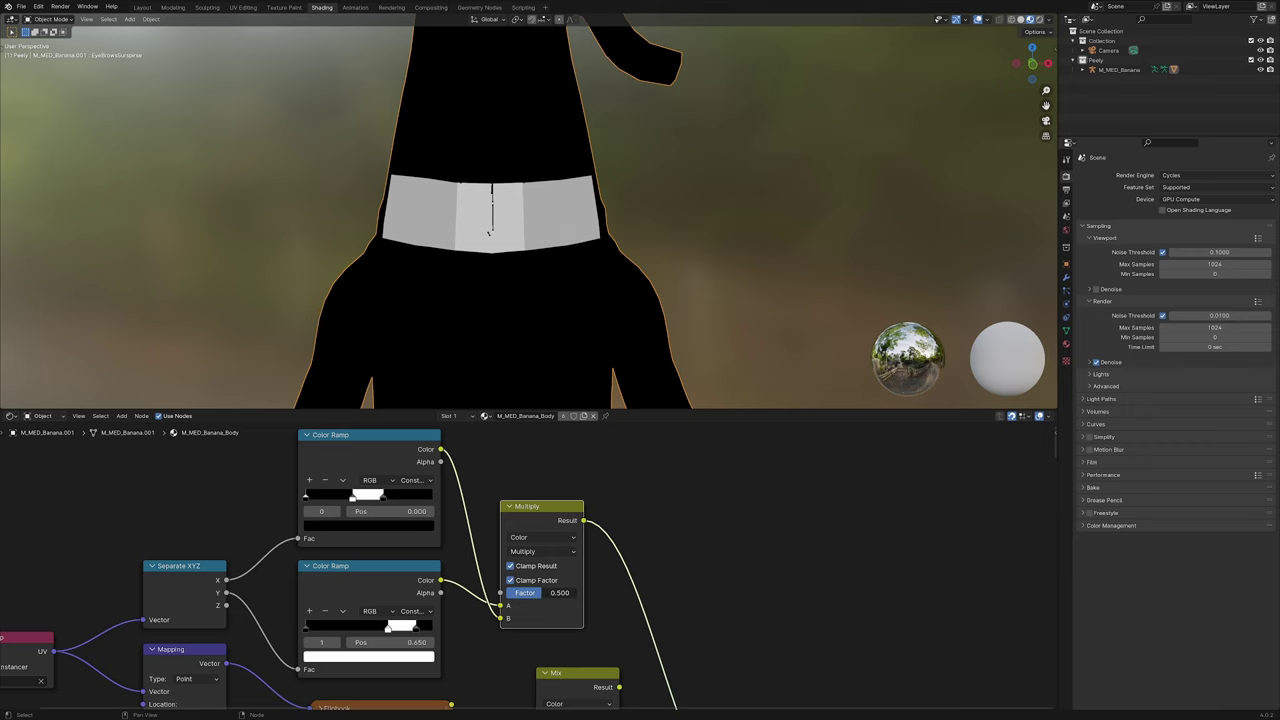
{"action": "left_click_drag", "start_coordinate": [540, 592], "coordinate": [575, 592]}
Preview the Mix node that blends the Flipbook with the body texture on the banana
{"action": "scroll", "coordinate": [605, 610], "scroll_direction": "down", "scroll_amount": 2}
{"action": "scroll", "coordinate": [463, 315], "scroll_direction": "up", "scroll_amount": 2}
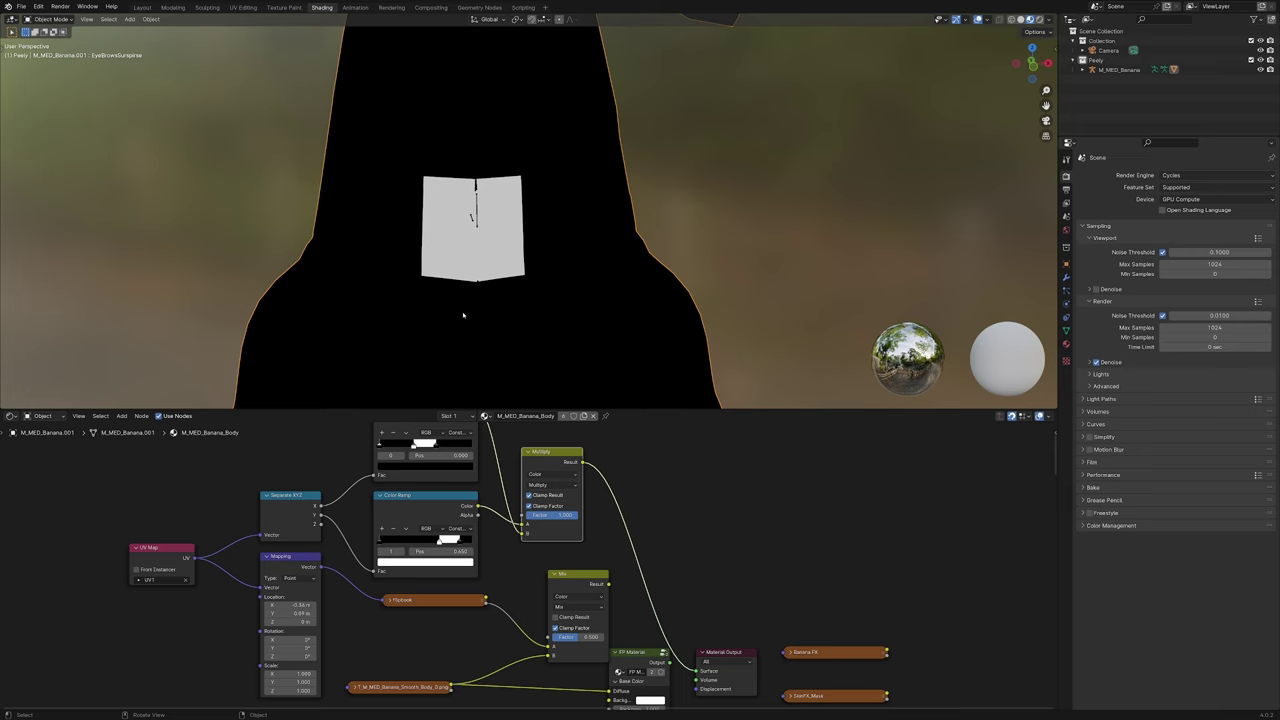
{"action": "middle_click_drag", "start_coordinate": [570, 593], "coordinate": [538, 547]}
{"action": "left_click", "coordinate": [537, 543], "text": "ctrl+shift"}
{"action": "scroll", "coordinate": [570, 348], "scroll_direction": "down", "scroll_amount": 4}
{"action": "middle_click_drag", "start_coordinate": [570, 348], "coordinate": [496, 246]}
{"action": "scroll", "coordinate": [525, 281], "scroll_direction": "up", "scroll_amount": 3}
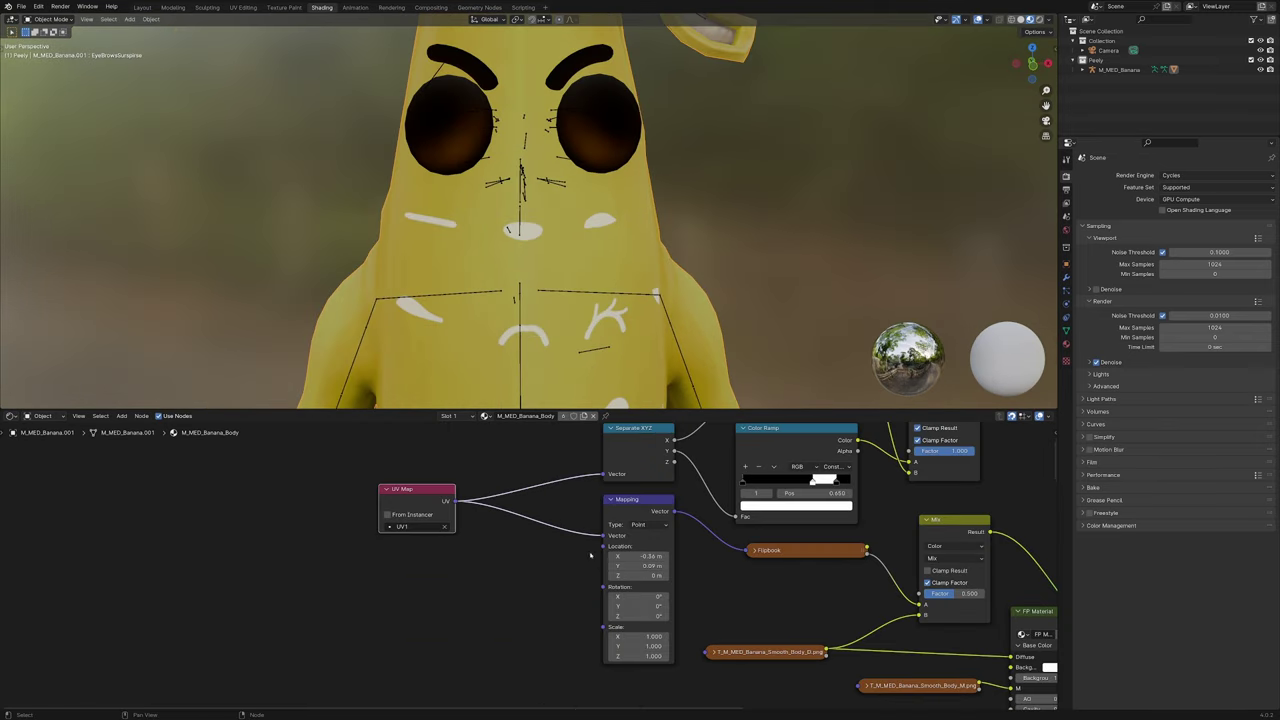
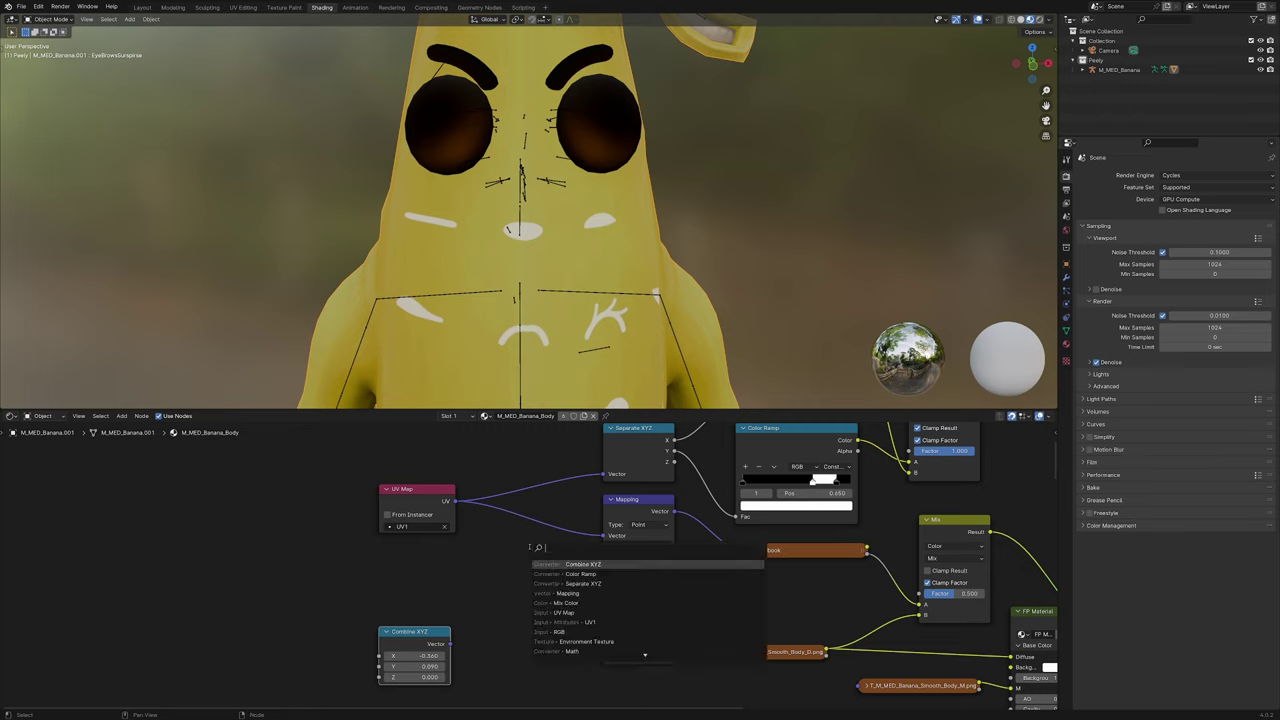
Add a Vector Math Add node between the Combine XYZ node and the Mapping node's Location, using its second vector input
{"action": "type", "text": "vect"}
{"action": "key", "text": "Return"}
{"action": "left_click", "coordinate": [491, 567]}
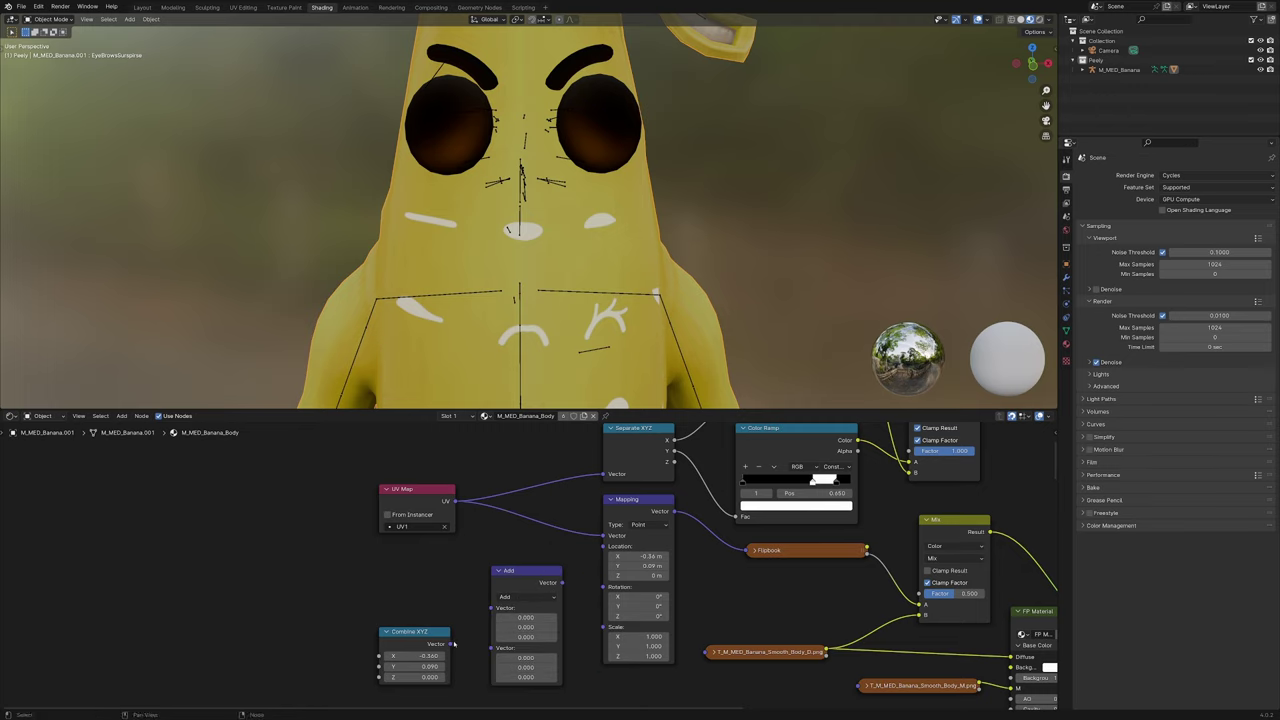
{"action": "left_click_drag", "start_coordinate": [450, 644], "coordinate": [491, 648]}
{"action": "left_click_drag", "start_coordinate": [561, 584], "coordinate": [603, 547]}
Try shifting the mouths with the Add node's first X value, and reset it to 0
{"action": "left_click_drag", "start_coordinate": [526, 618], "coordinate": [622, 617], "text": "shift"}
{"action": "left_click", "coordinate": [543, 617]}
{"action": "type", "text": "0"}
{"action": "key", "text": "Return"}
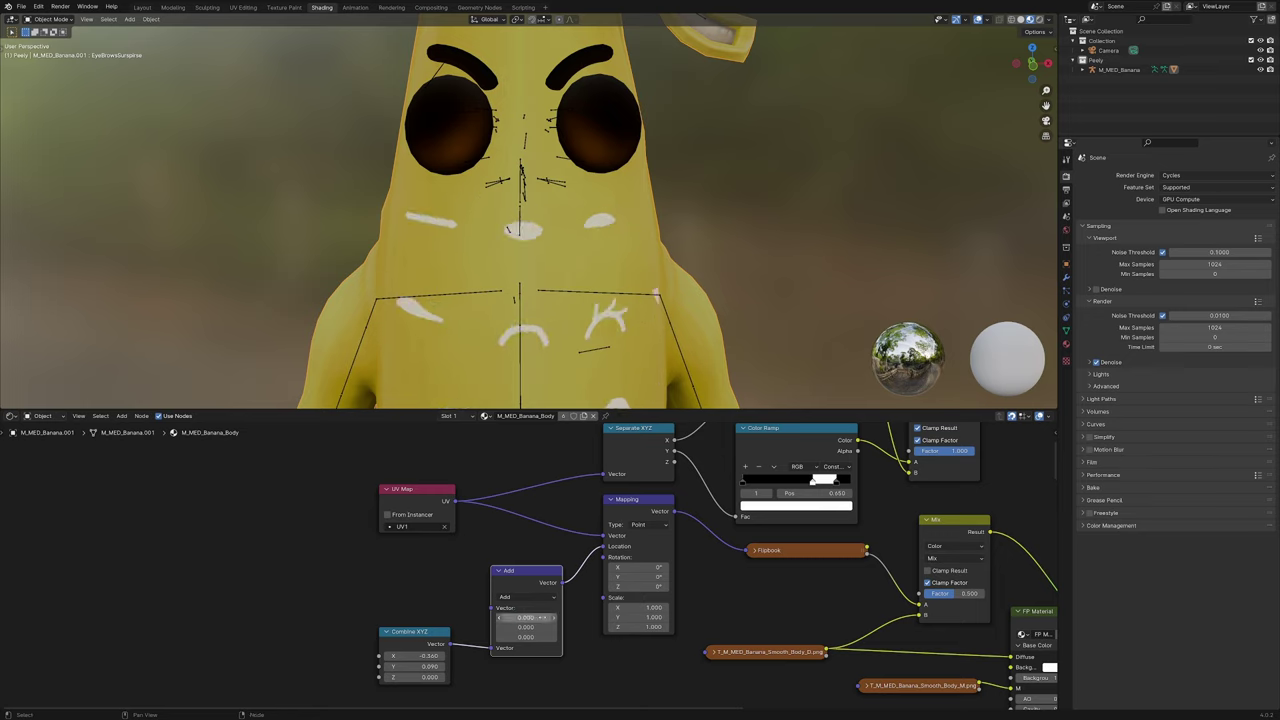
Add a Math node above the Combine XYZ node and set its operation to Multiply
{"action": "middle_click_drag", "start_coordinate": [474, 636], "coordinate": [522, 622]}
{"action": "key", "text": "shift+a"}
{"action": "type", "text": "math"}
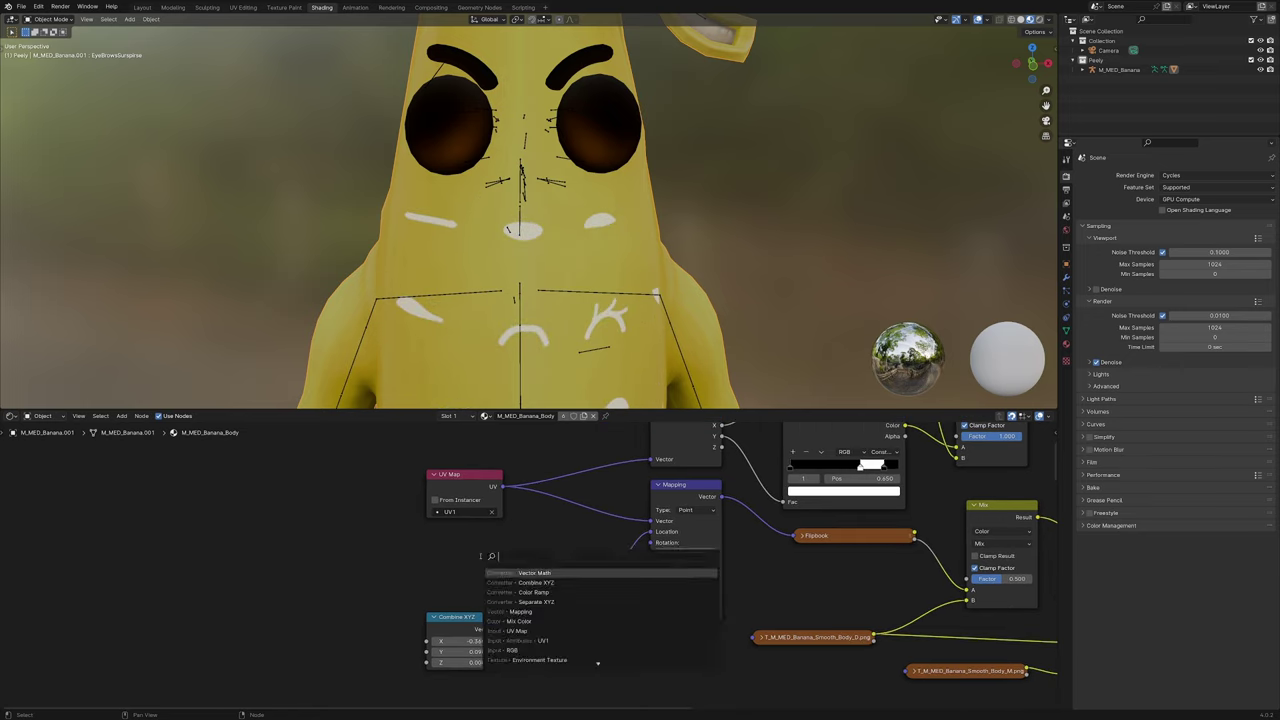
{"action": "key", "text": "Return"}
{"action": "left_click", "coordinate": [428, 546]}
{"action": "left_click", "coordinate": [457, 571]}
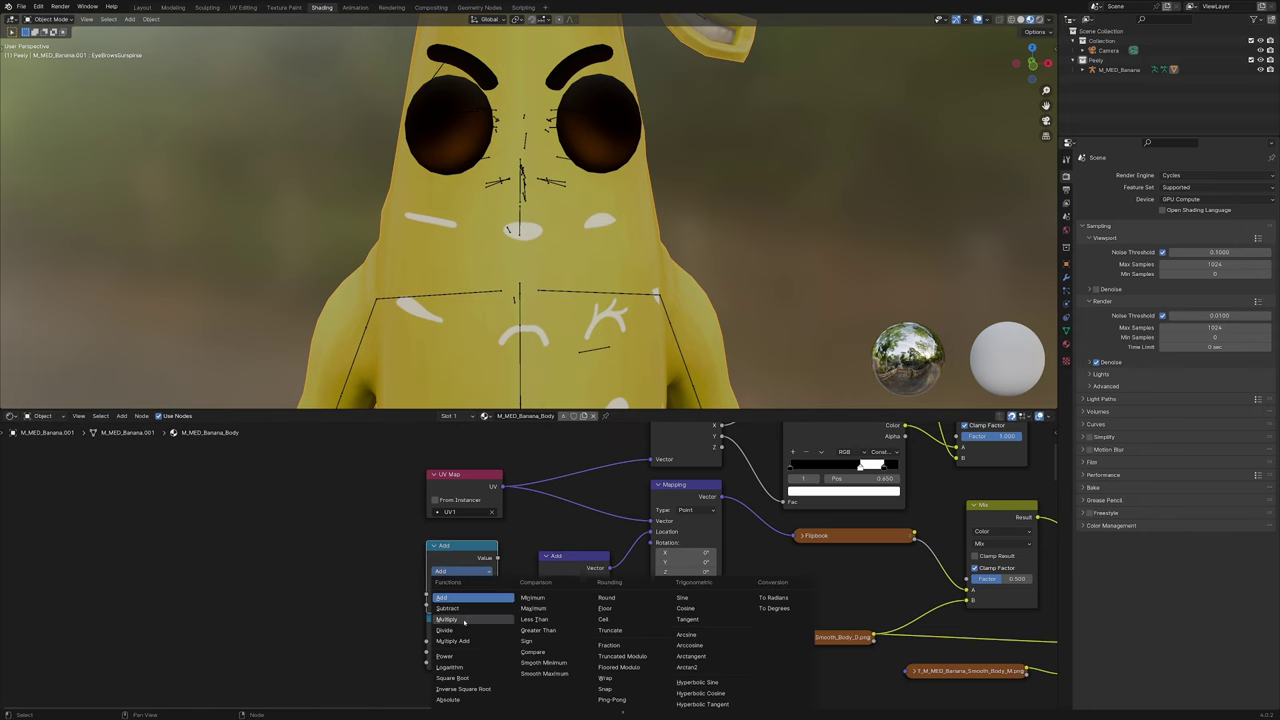
{"action": "left_click", "coordinate": [457, 619]}
Group the Multiply, Combine XYZ, Add and Mapping nodes into one node group
{"action": "scroll", "coordinate": [494, 550], "scroll_direction": "down", "scroll_amount": 3}
{"action": "left_click_drag", "start_coordinate": [428, 658], "coordinate": [675, 535]}
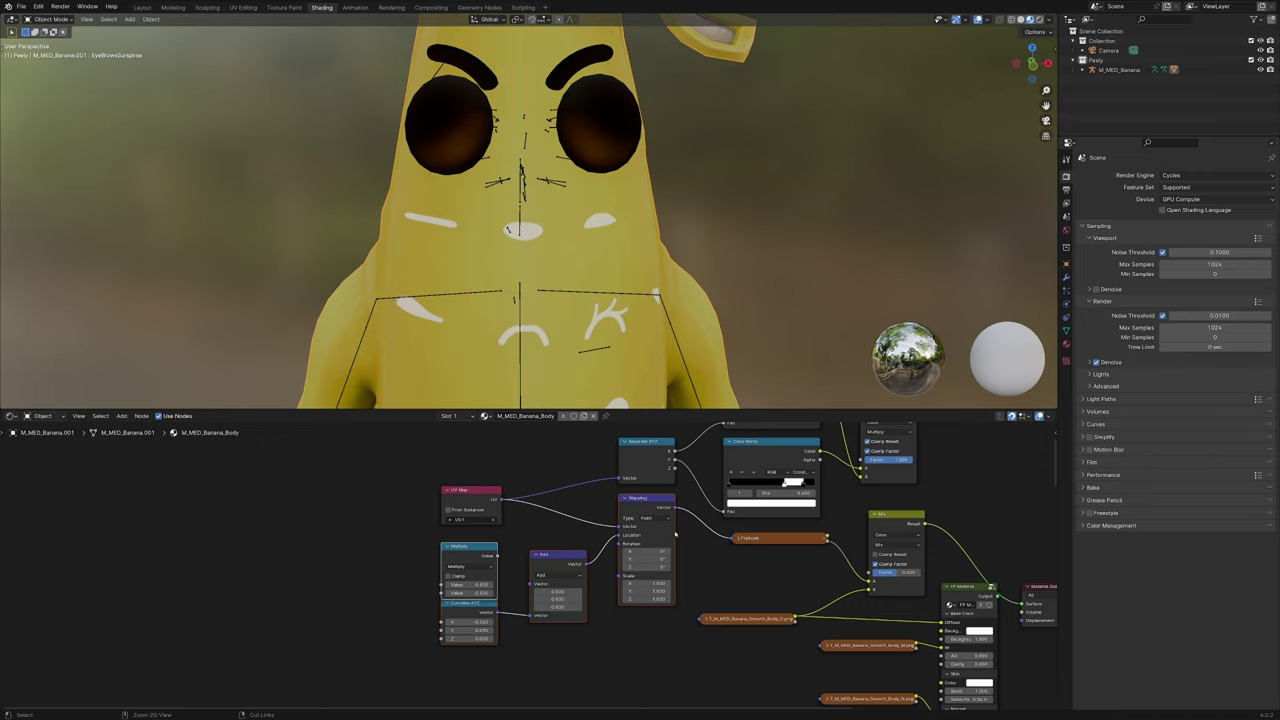
{"action": "key", "text": "ctrl+g"}
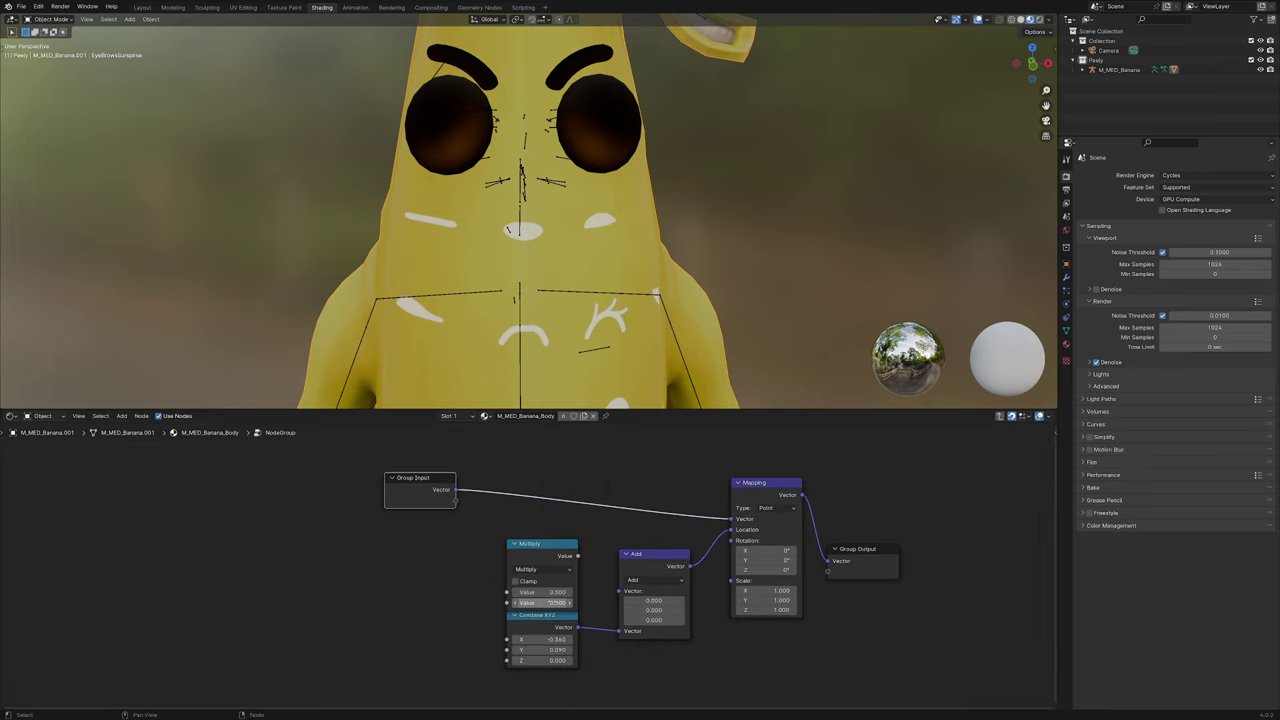
Set the Multiply node's second value to 0.25 and expose its first value as a group input
{"action": "left_click", "coordinate": [557, 603]}
{"action": "type", "text": ".25"}
{"action": "key", "text": "Return"}
{"action": "left_click_drag", "start_coordinate": [456, 501], "coordinate": [507, 593]}
{"action": "left_click_drag", "start_coordinate": [507, 593], "coordinate": [507, 593]}
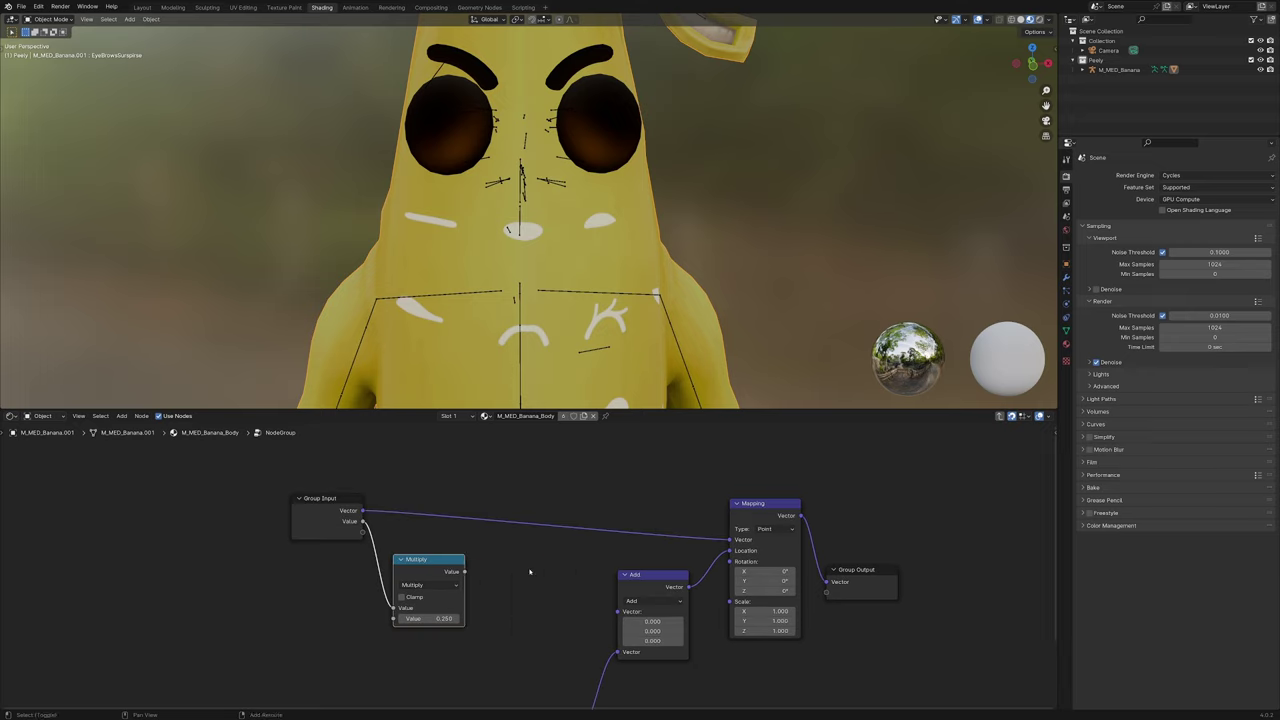
Add a Combine XYZ node taking the Multiply result as X and feeding the Add node's first vector
{"action": "key", "text": "shift+a"}
{"action": "type", "text": "combine"}
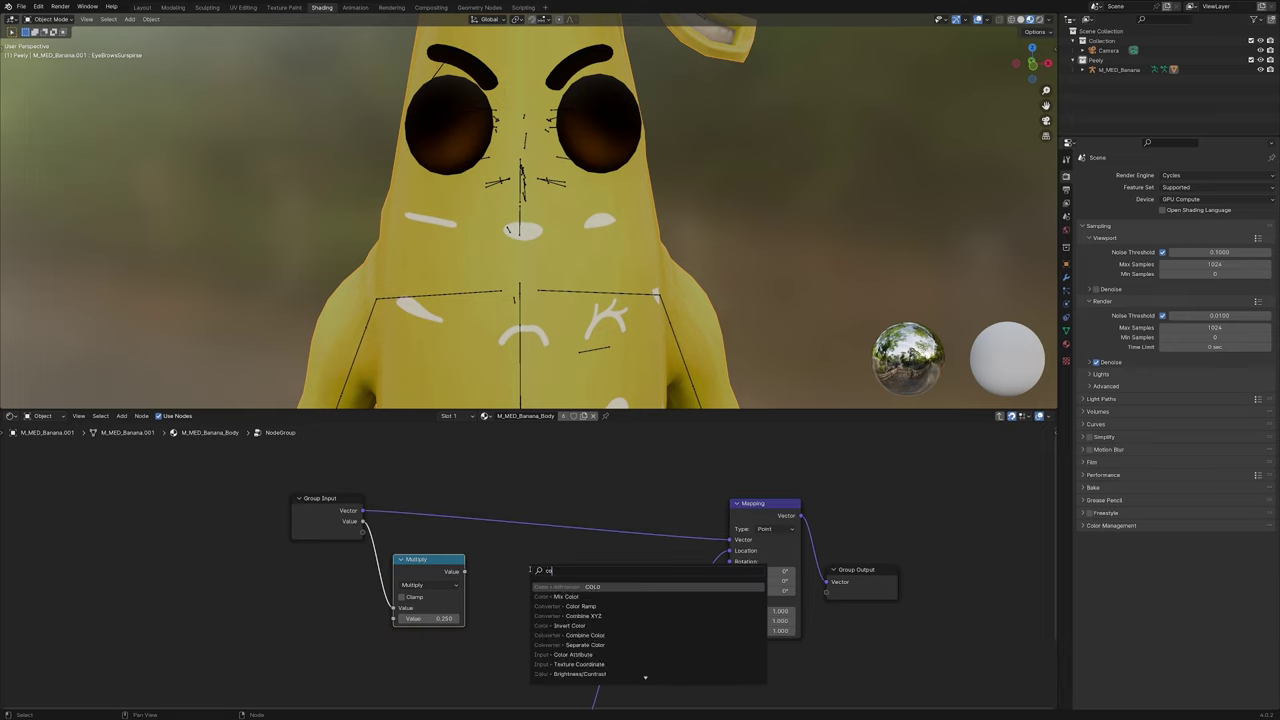
{"action": "key", "text": "Return"}
{"action": "left_click", "coordinate": [468, 572]}
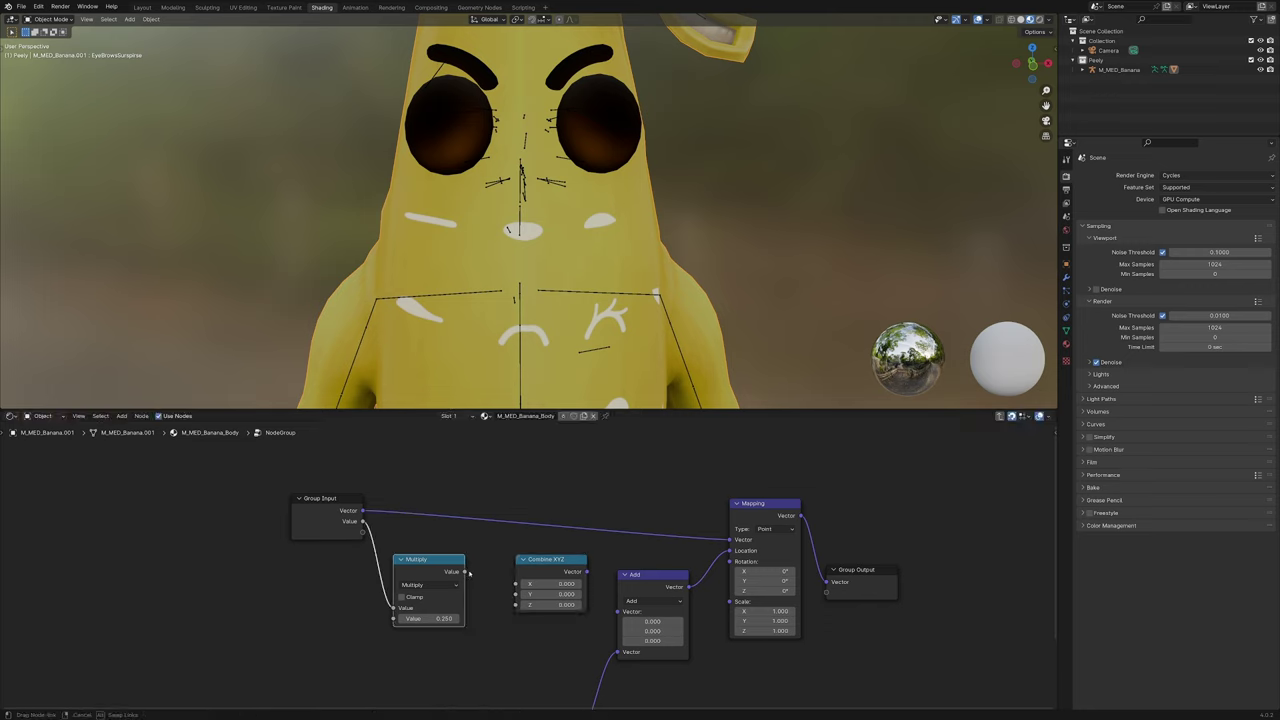
{"action": "left_click_drag", "start_coordinate": [594, 712], "coordinate": [546, 709]}
{"action": "left_click", "coordinate": [307, 514]}
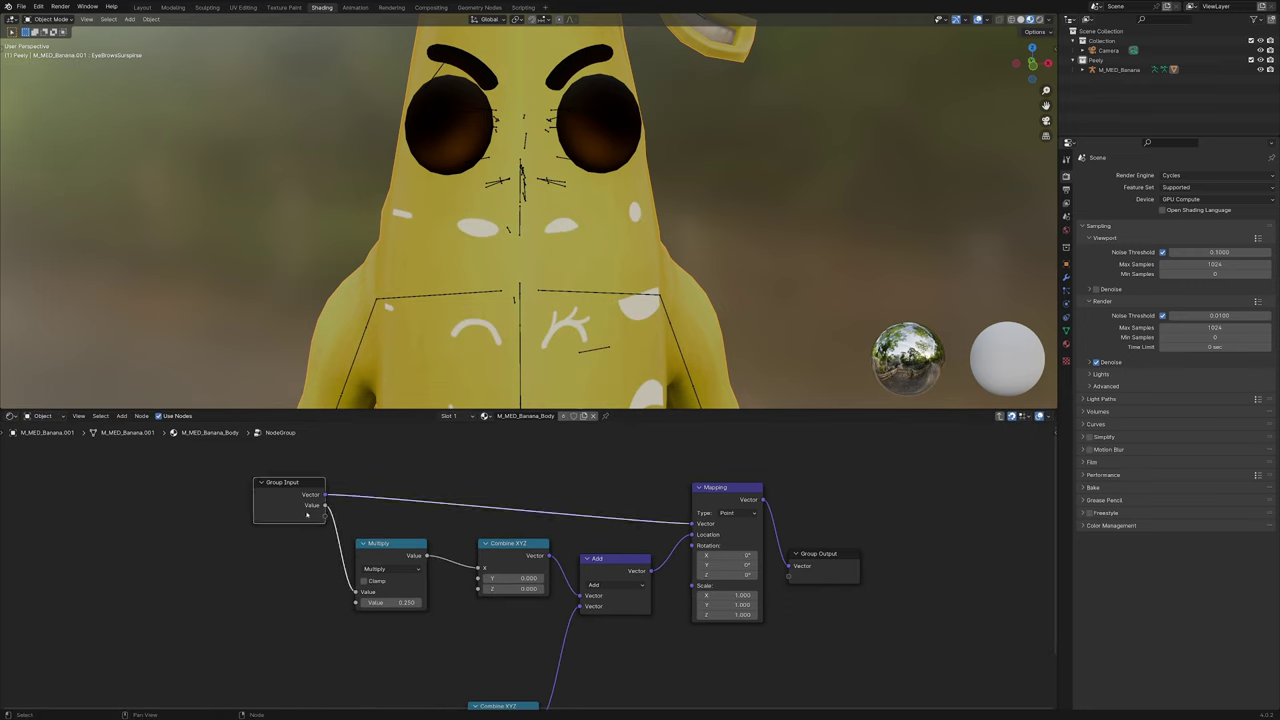
Set the group's Value input default to 0 and leave the group
{"action": "left_click", "coordinate": [1056, 432]}
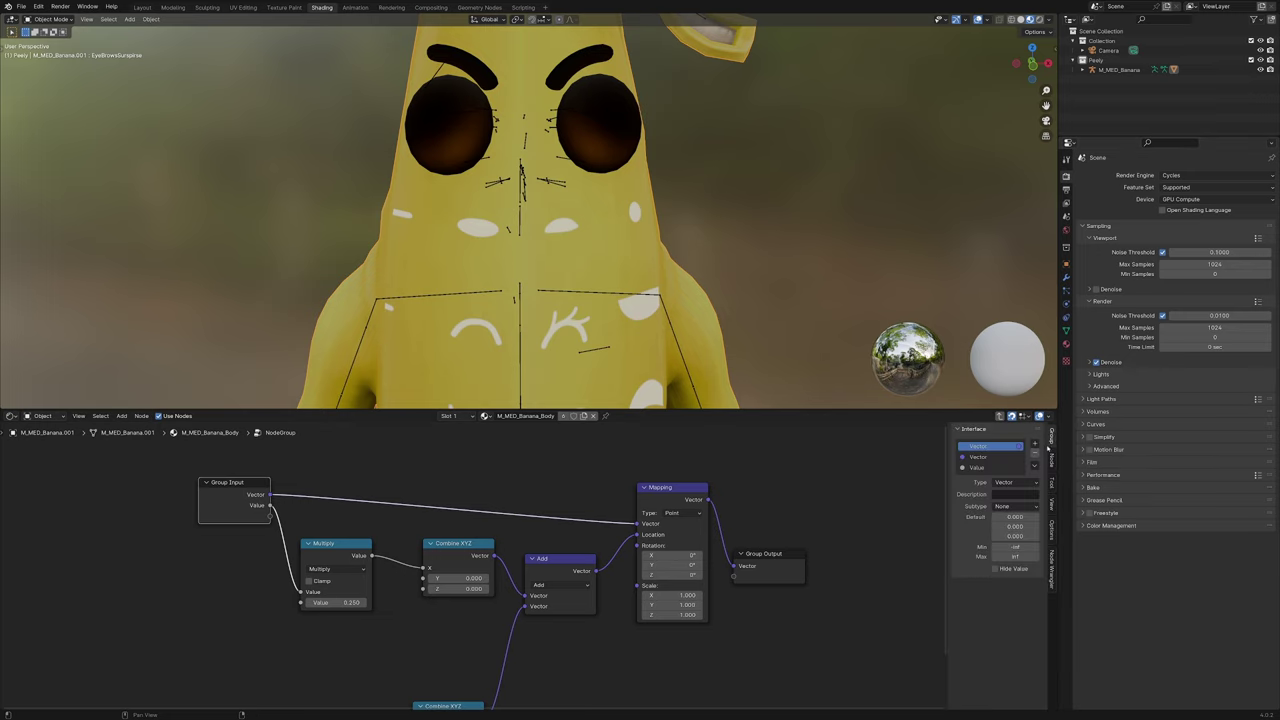
{"action": "left_click", "coordinate": [995, 467]}
{"action": "left_click", "coordinate": [1017, 517]}
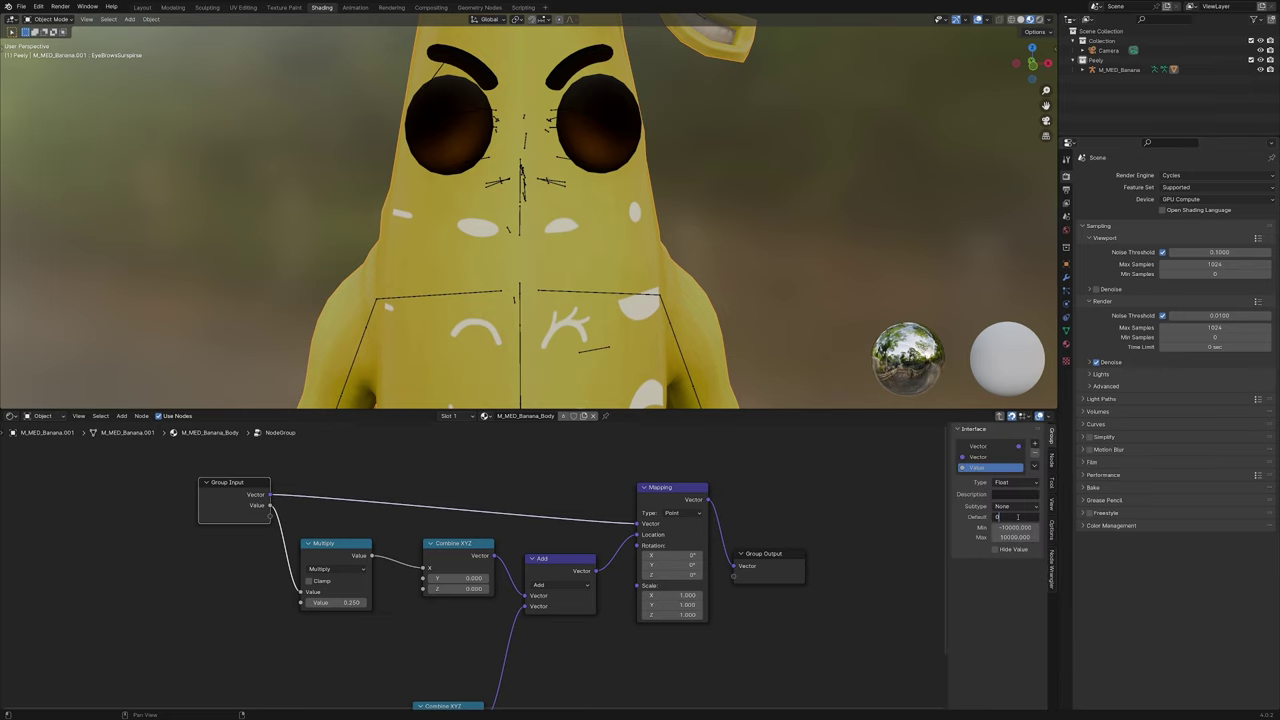
{"action": "key", "text": "Return"}
{"action": "key", "text": "Tab"}
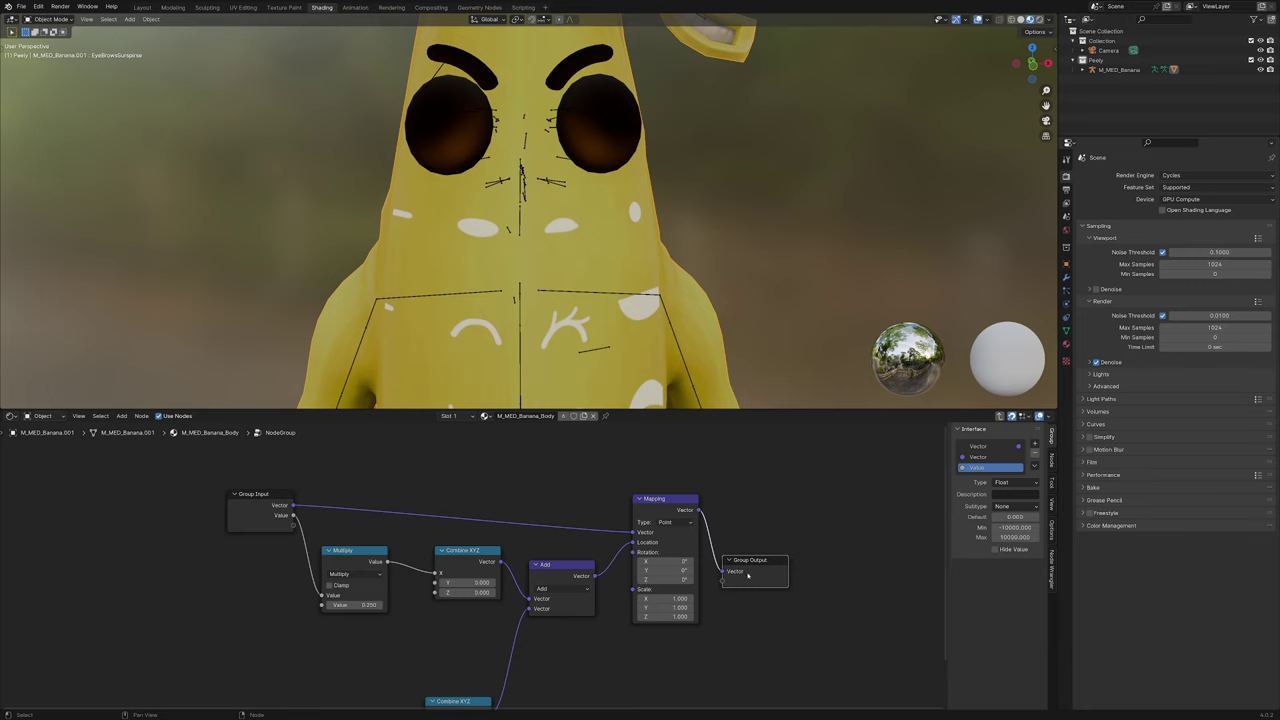
{"action": "key", "text": "Tab"}
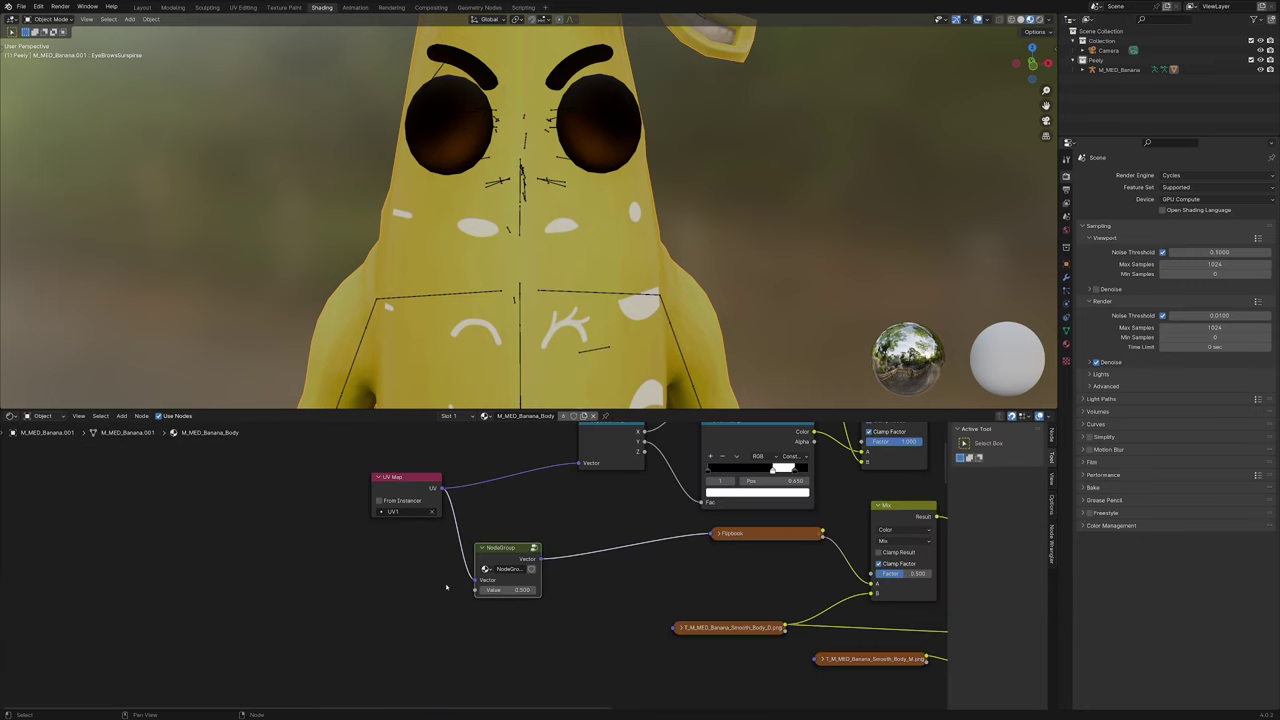
Set the node group's Value to 0 and rename the group Faces Value
{"action": "double_click", "coordinate": [526, 585]}
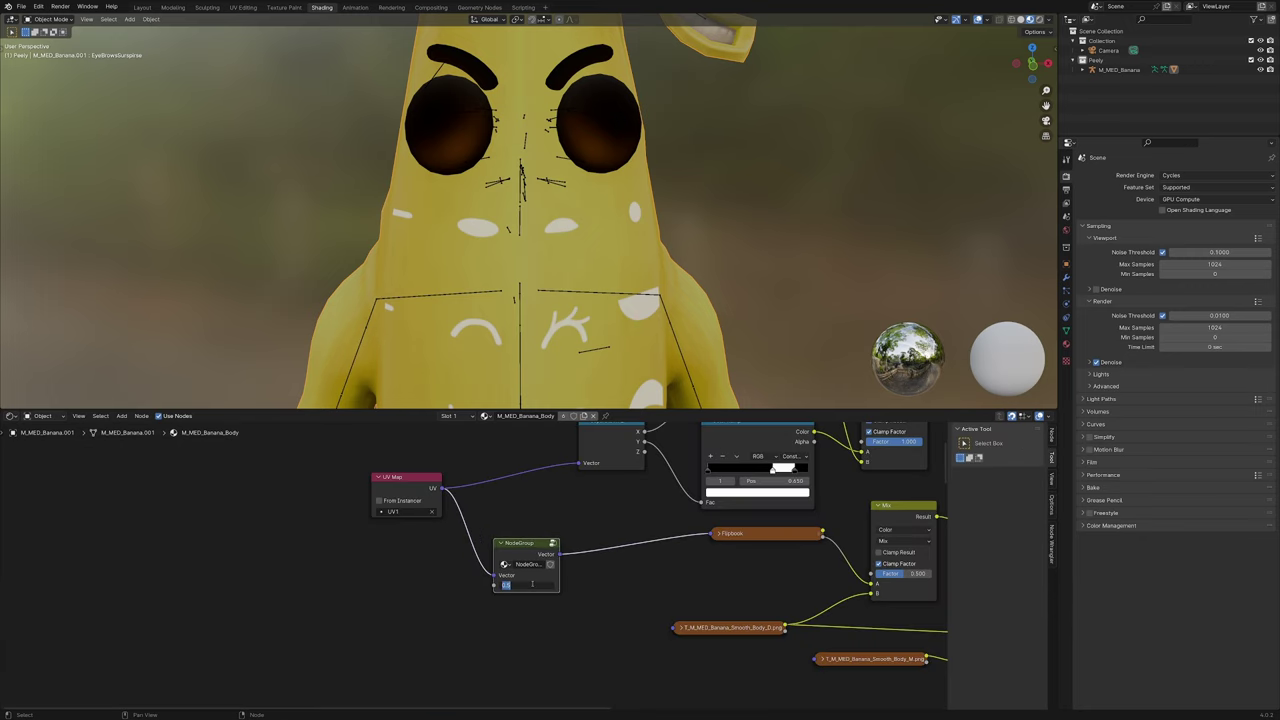
{"action": "type", "text": "0"}
{"action": "key", "text": "Return"}
{"action": "double_click", "coordinate": [530, 565]}
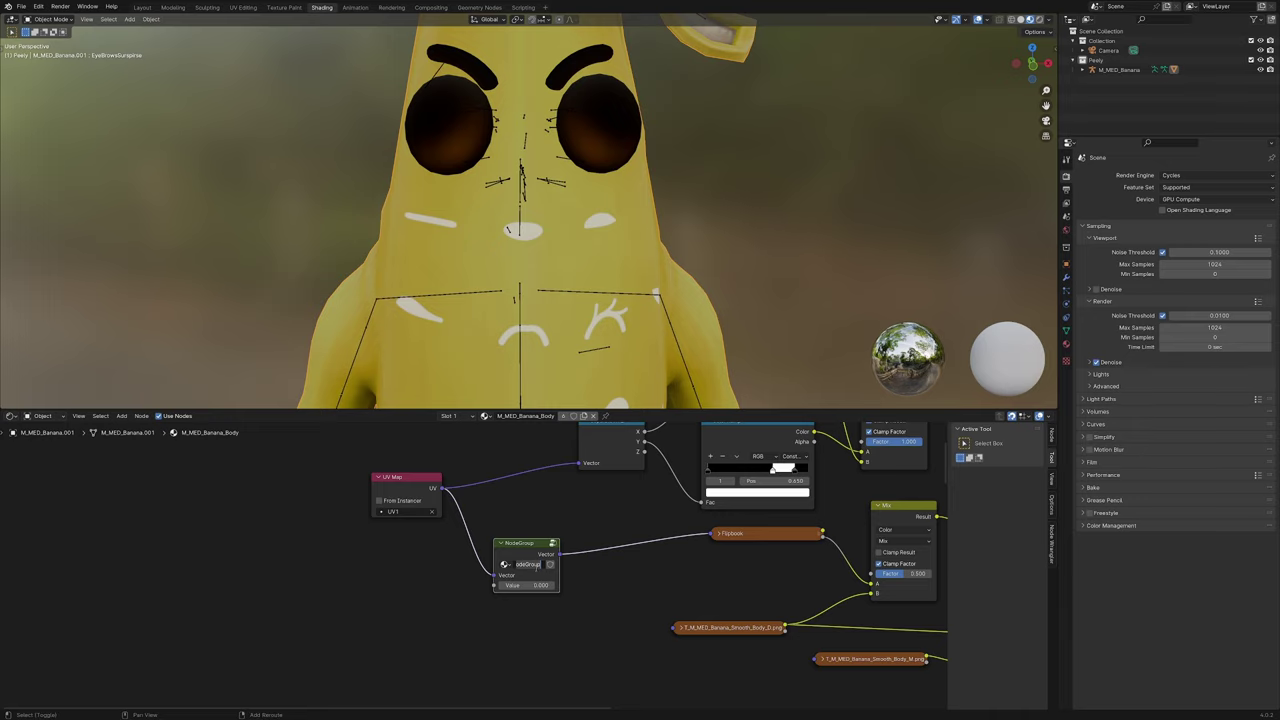
{"action": "type", "text": "Faces Value"}
Open the Faces Value group and move the Group Input node away to make room before the Multiply node
{"action": "key", "text": "Tab"}
{"action": "key", "text": "Home"}
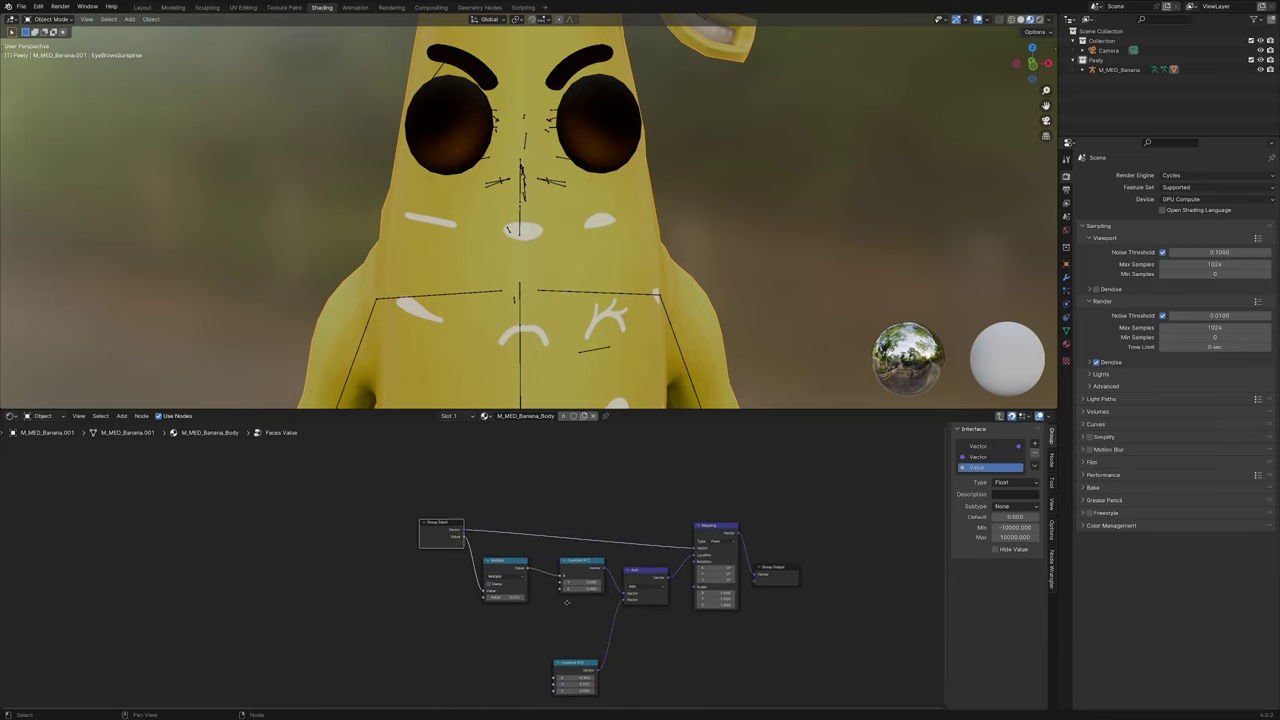
{"action": "left_click", "coordinate": [505, 570]}
{"action": "left_click_drag", "start_coordinate": [505, 534], "coordinate": [460, 533]}
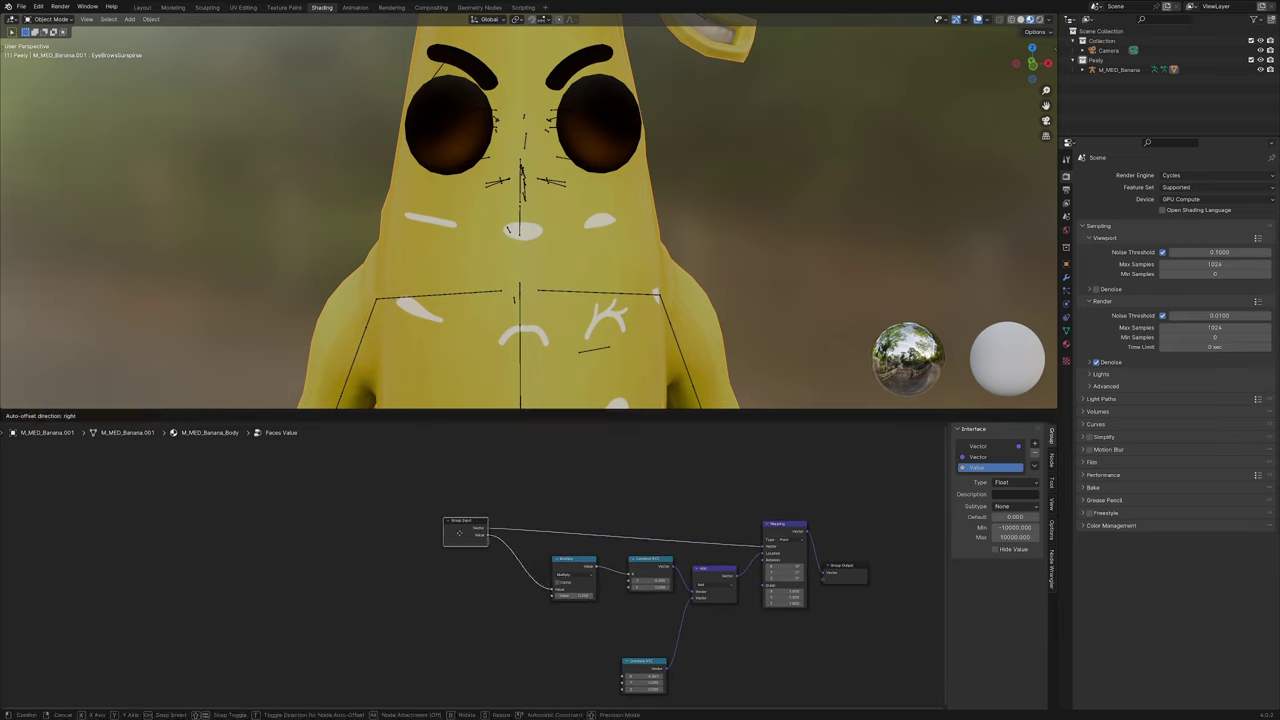
{"action": "left_click_drag", "start_coordinate": [455, 533], "coordinate": [454, 533]}
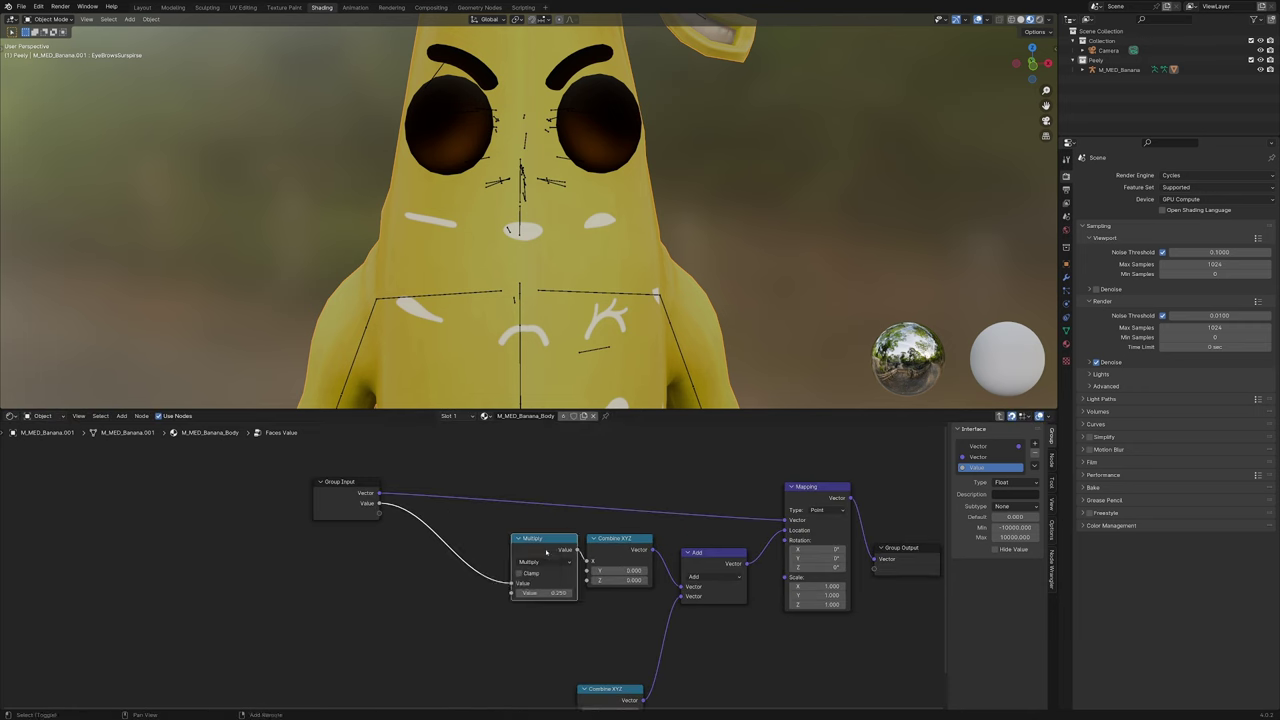
Insert a copy of the Multiply node set to Snap with increment 1 between Group Input and Multiply, and leave the group
{"action": "key", "text": "shift+d"}
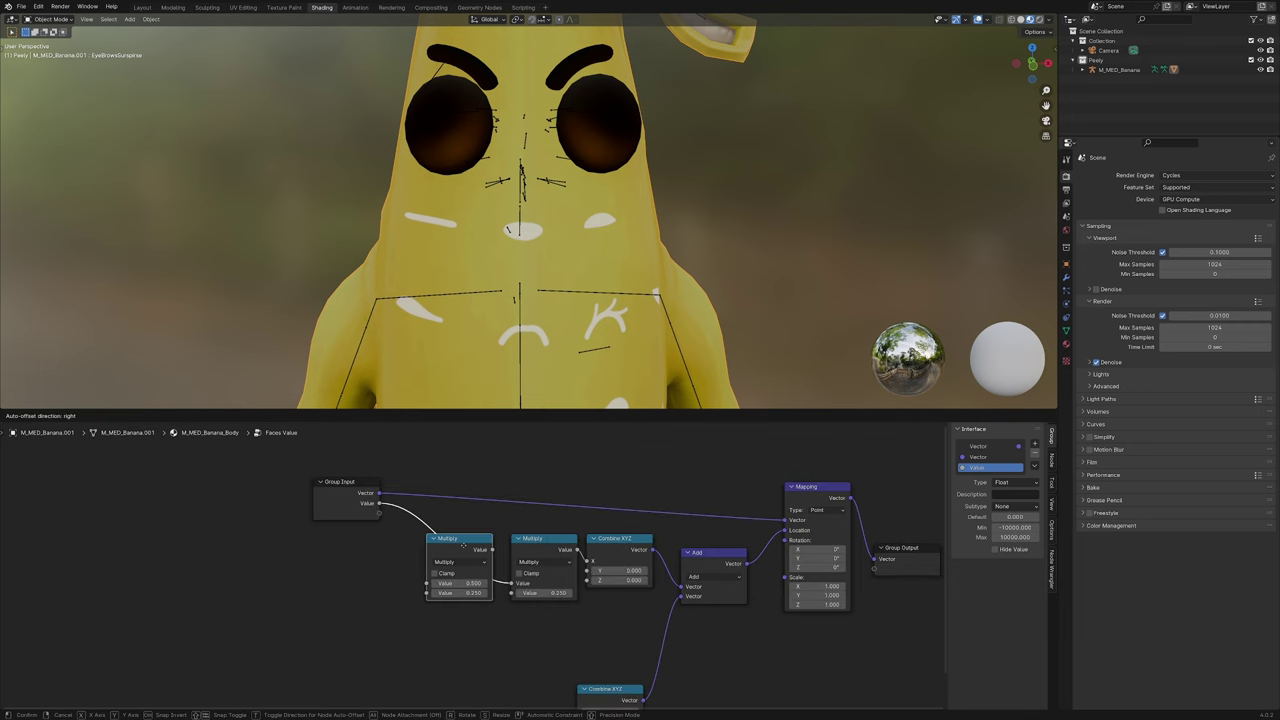
{"action": "left_click", "coordinate": [462, 553]}
{"action": "left_click", "coordinate": [466, 563]}
{"action": "left_click", "coordinate": [592, 671]}
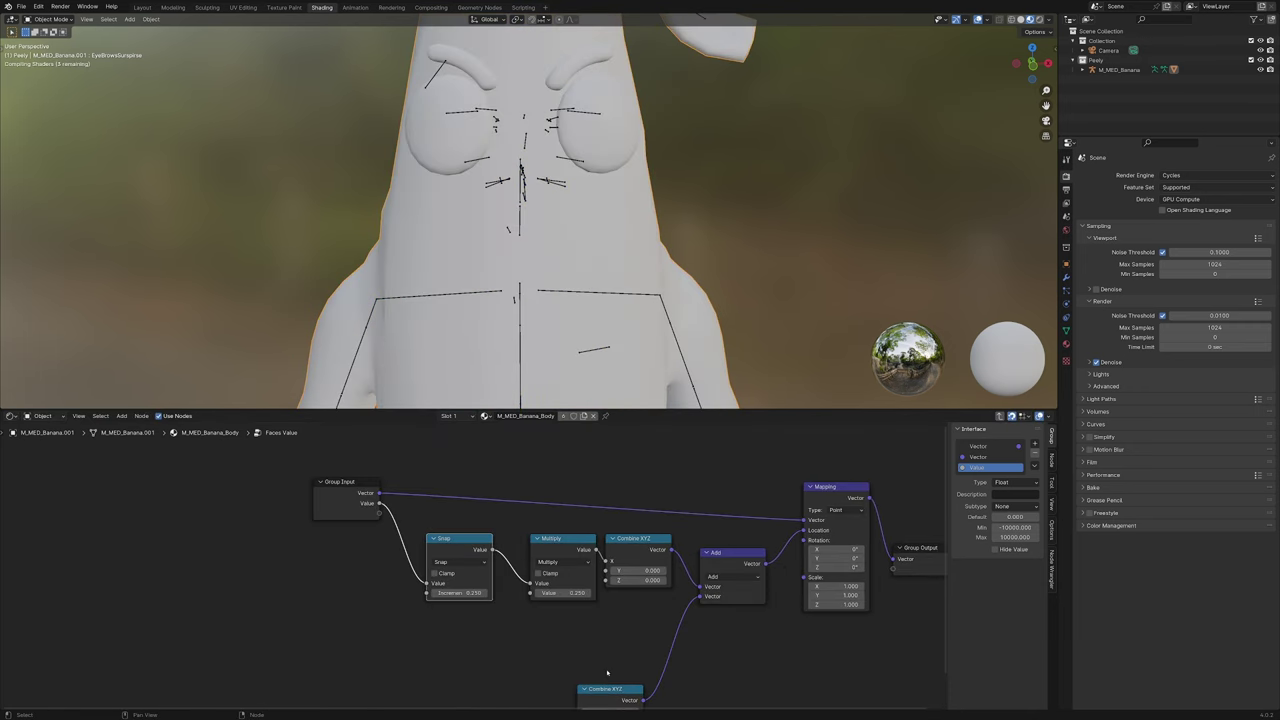
{"action": "key", "text": "Home"}
{"action": "key", "text": "Tab"}
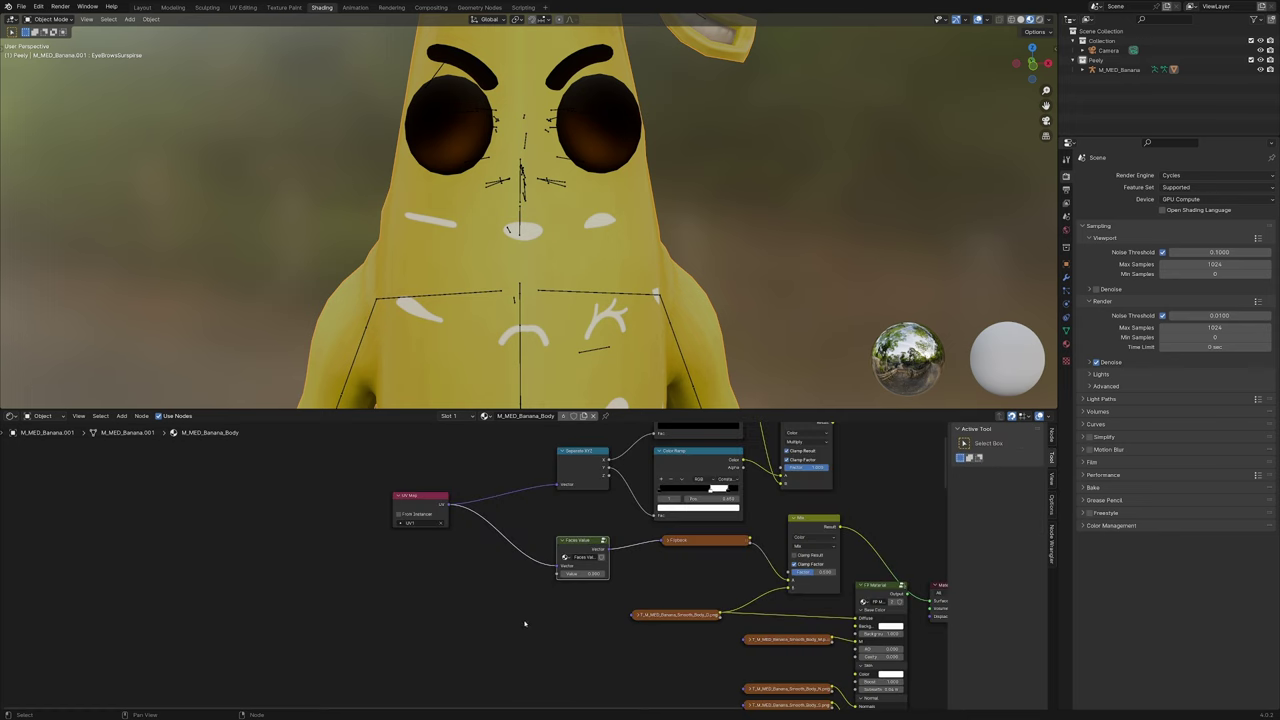
Scrub the Faces Value node's Value to preview how the mouths step horizontally
{"action": "scroll", "coordinate": [522, 592], "scroll_direction": "up", "scroll_amount": 4}
{"action": "middle_click_drag", "start_coordinate": [522, 592], "coordinate": [463, 620]}
{"action": "left_click_drag", "start_coordinate": [548, 593], "coordinate": [636, 592]}
{"action": "mouse_move", "coordinate": [546, 561]}
{"action": "left_mouse_down"}
{"action": "mouse_move", "coordinate": [536, 566]}
{"action": "mouse_move", "coordinate": [556, 592]}
{"action": "mouse_move", "coordinate": [580, 592]}
{"action": "mouse_move", "coordinate": [546, 549]}
{"action": "left_mouse_up"}
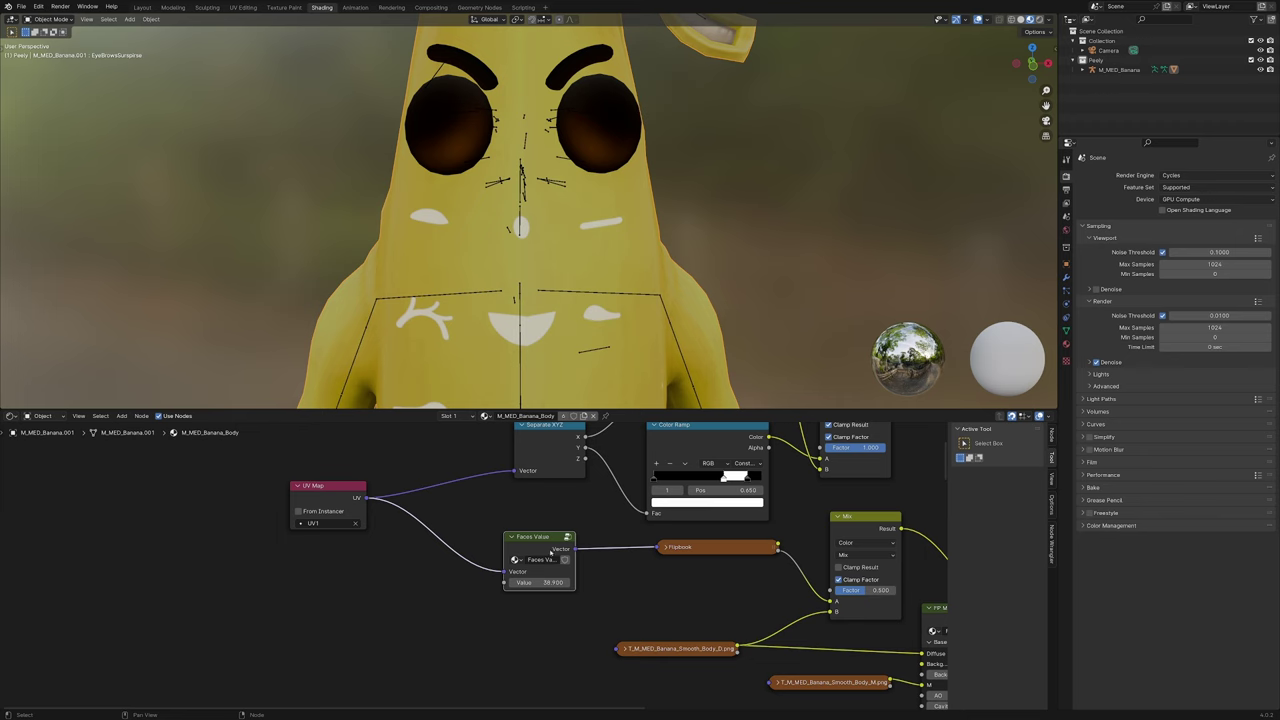
Inside the Faces Value group, place a copy of the Multiply node below the first Snap, fed by the original Multiply's output
{"action": "key", "text": "Tab"}
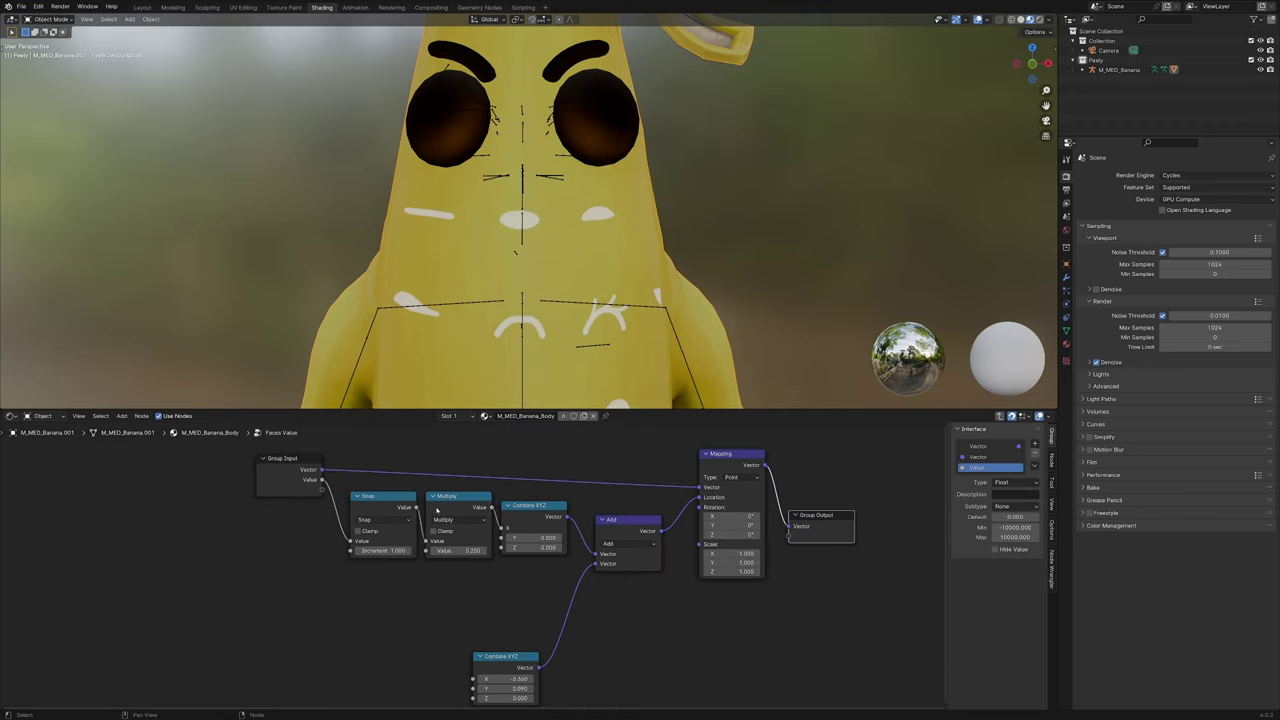
{"action": "left_click", "coordinate": [437, 510]}
{"action": "key", "text": "shift+d"}
{"action": "left_click", "coordinate": [364, 584]}
{"action": "left_click_drag", "start_coordinate": [492, 507], "coordinate": [350, 616]}
Duplicate the Snap node beside the second Multiply, set its increment to 0.25 and feed it the second Multiply's output
{"action": "left_click", "coordinate": [376, 509]}
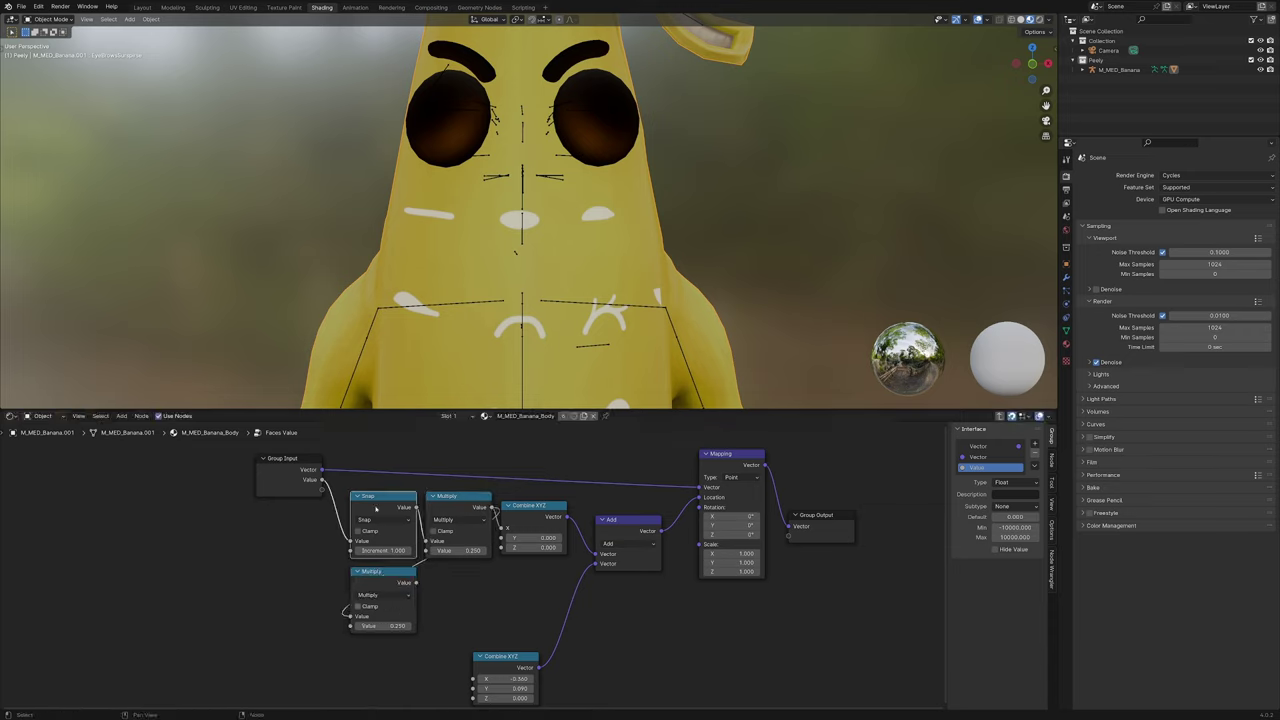
{"action": "key", "text": "shift+d"}
{"action": "left_click", "coordinate": [451, 584]}
{"action": "double_click", "coordinate": [470, 626]}
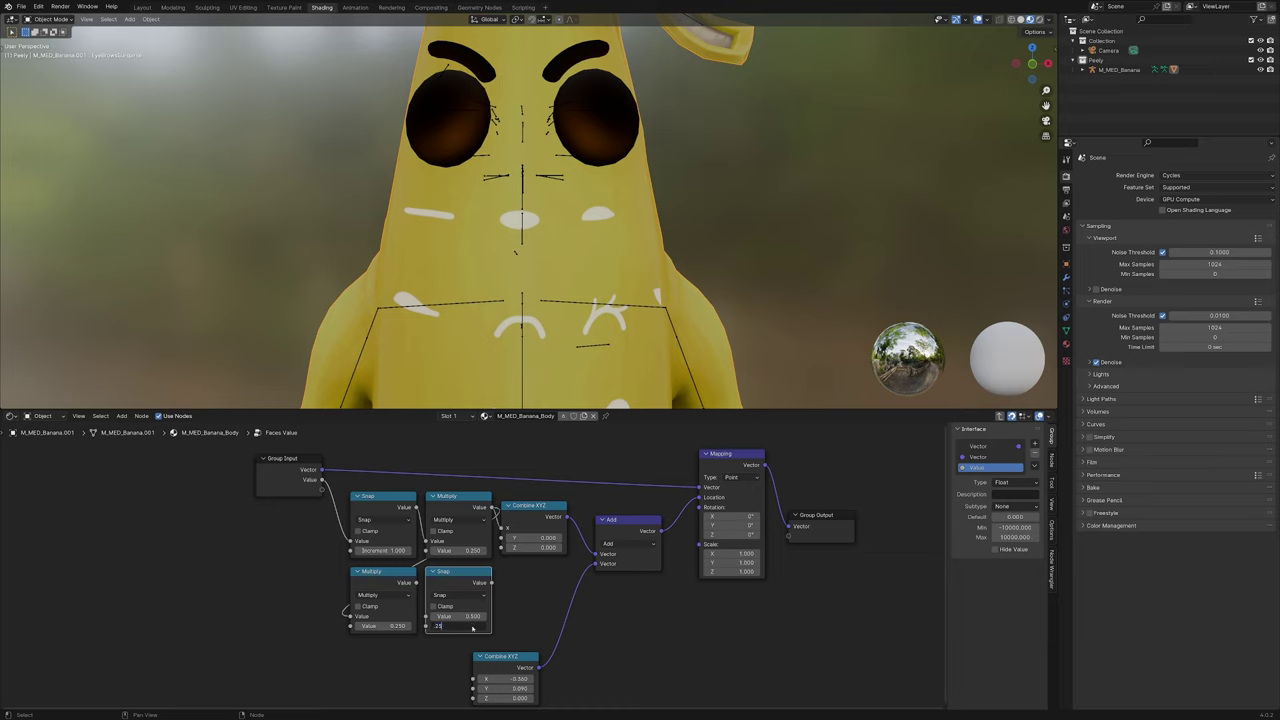
{"action": "type", "text": ".25"}
{"action": "key", "text": "Return"}
{"action": "left_click_drag", "start_coordinate": [414, 582], "coordinate": [427, 616]}
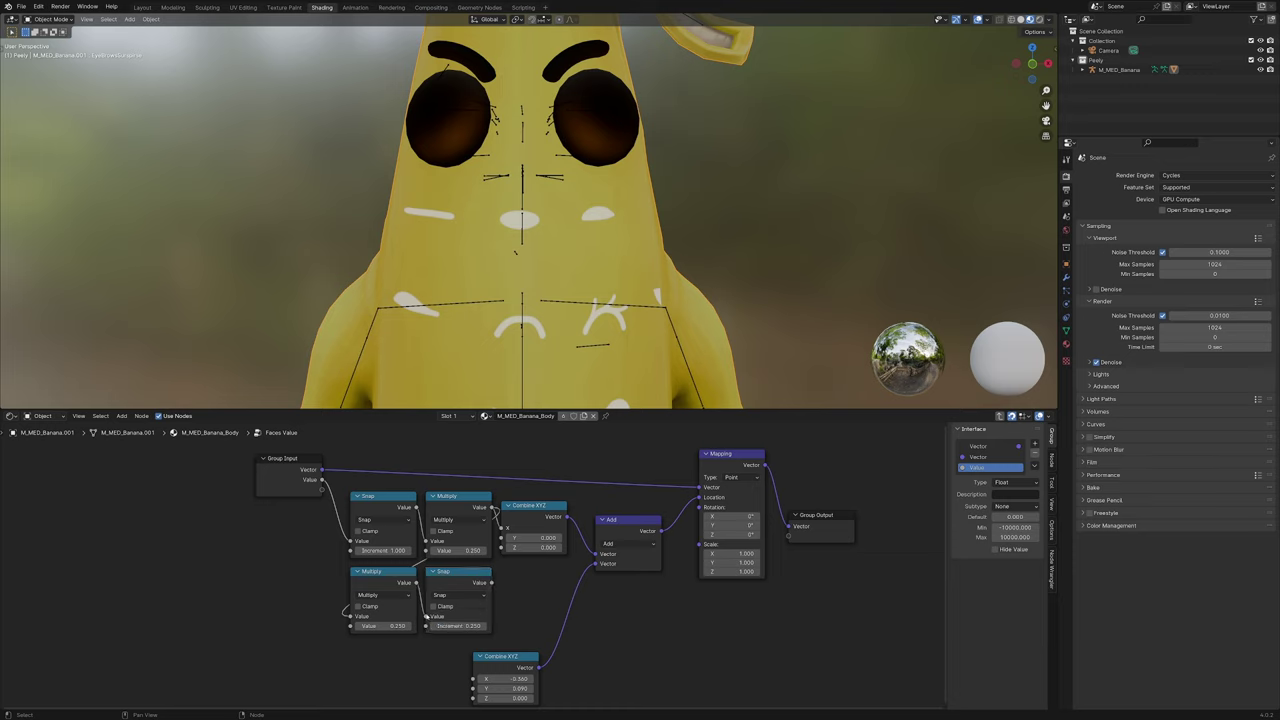
Place another Multiply copy beside the second Snap node and move the lower Combine XYZ node beneath the Add node
{"action": "scroll", "coordinate": [530, 648], "scroll_direction": "down", "scroll_amount": 3}
{"action": "middle_click_drag", "start_coordinate": [553, 647], "coordinate": [516, 624]}
{"action": "left_click", "coordinate": [360, 575]}
{"action": "key", "text": "shift+d"}
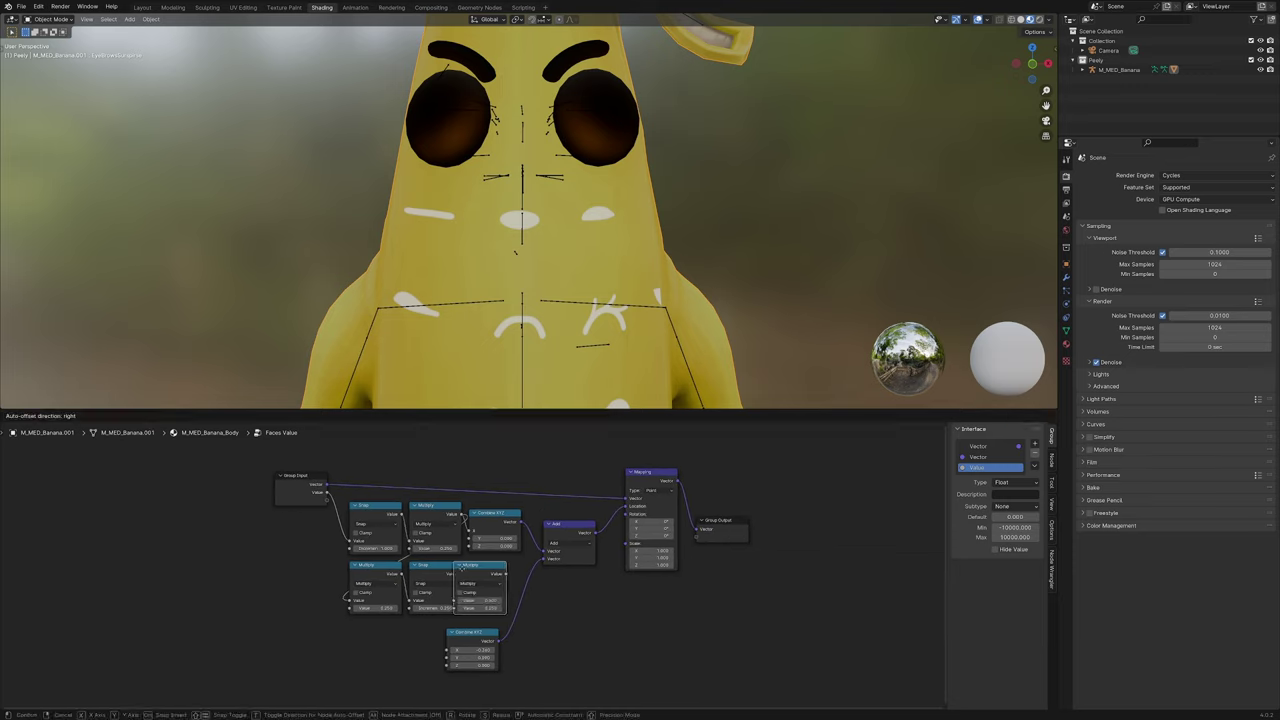
{"action": "left_click", "coordinate": [612, 598]}
{"action": "left_click_drag", "start_coordinate": [470, 633], "coordinate": [496, 576]}
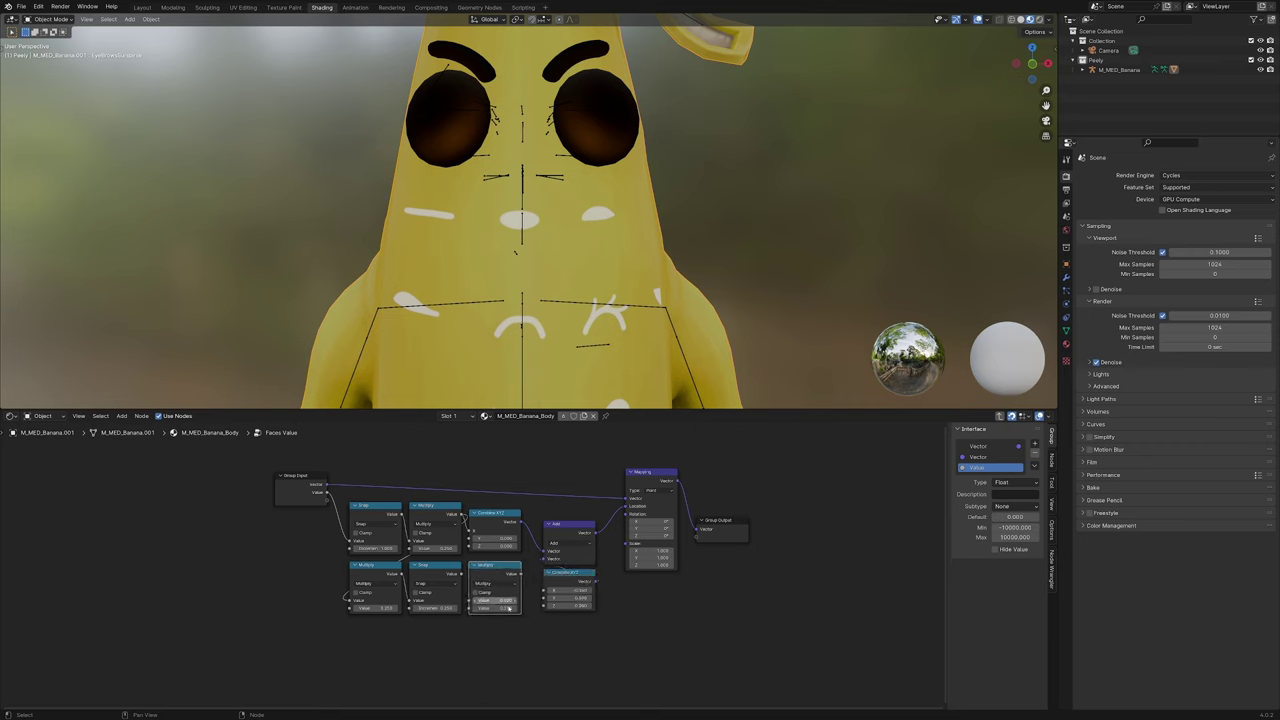
Feed the second Snap's output into the third Multiply node, set its second value to -1, and leave the group
{"action": "scroll", "coordinate": [515, 598], "scroll_direction": "up", "scroll_amount": 1}
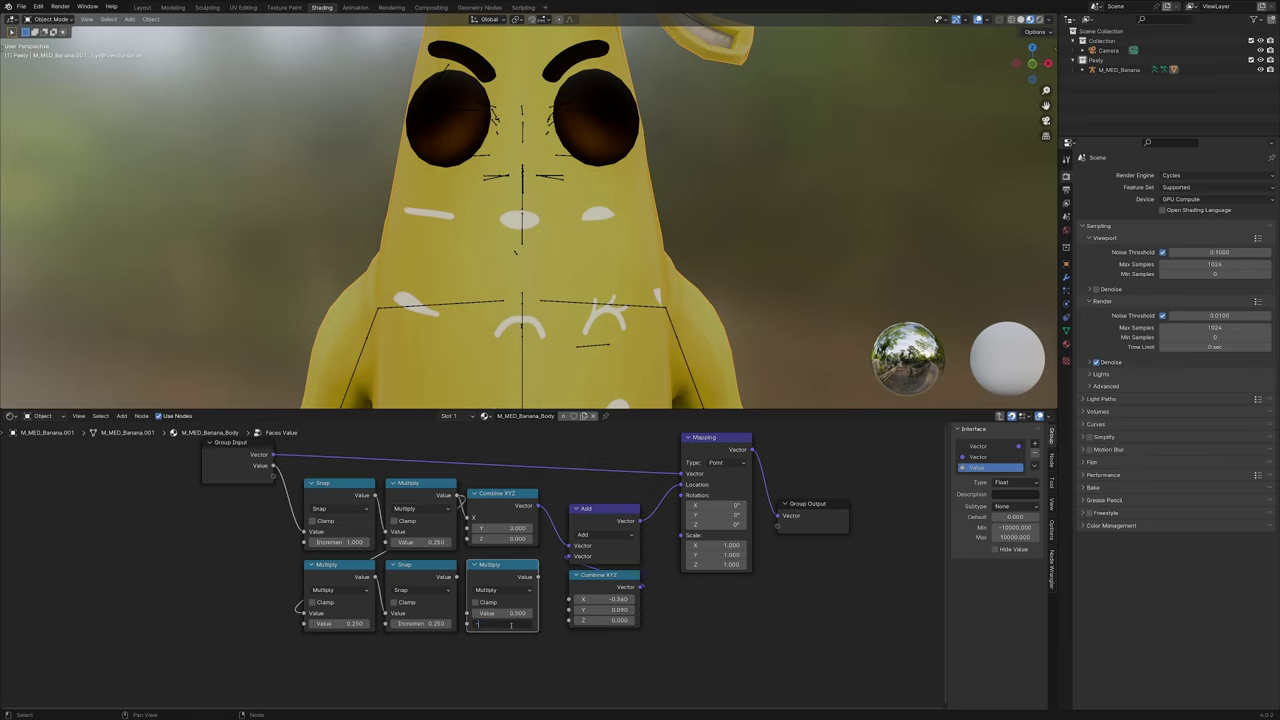
{"action": "type", "text": "1"}
{"action": "key", "text": "Return"}
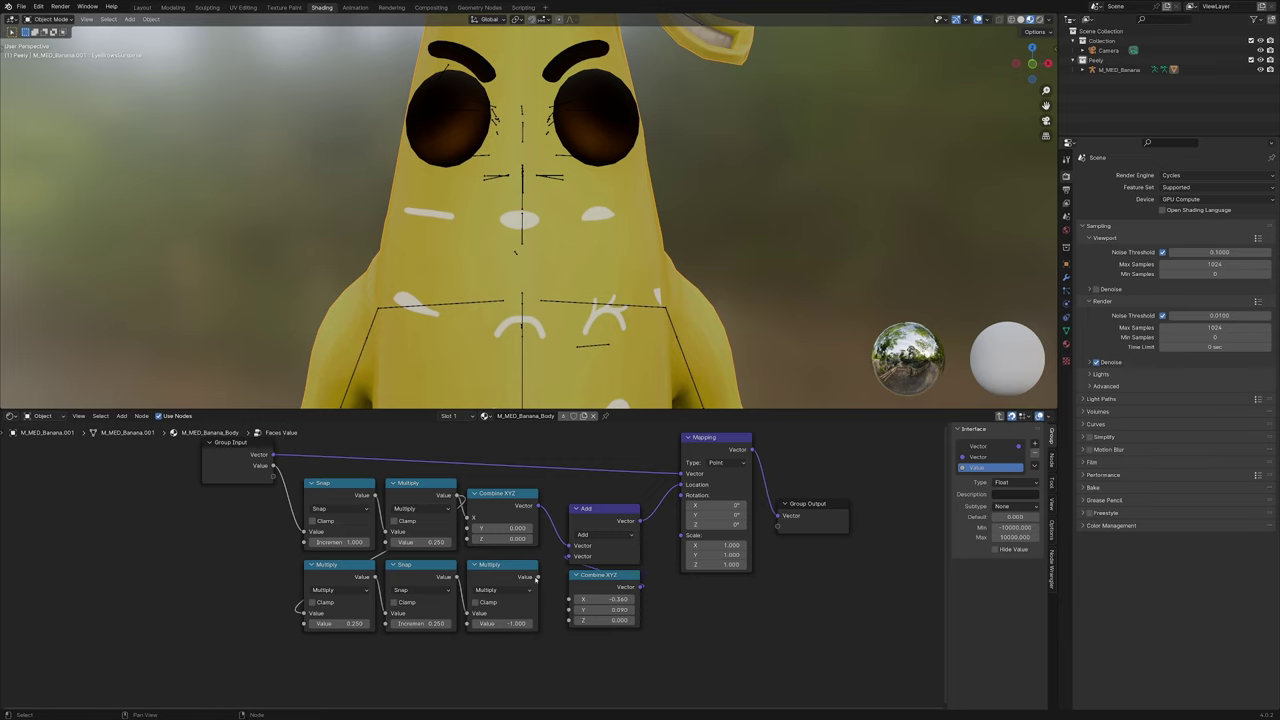
{"action": "key", "text": "Tab"}
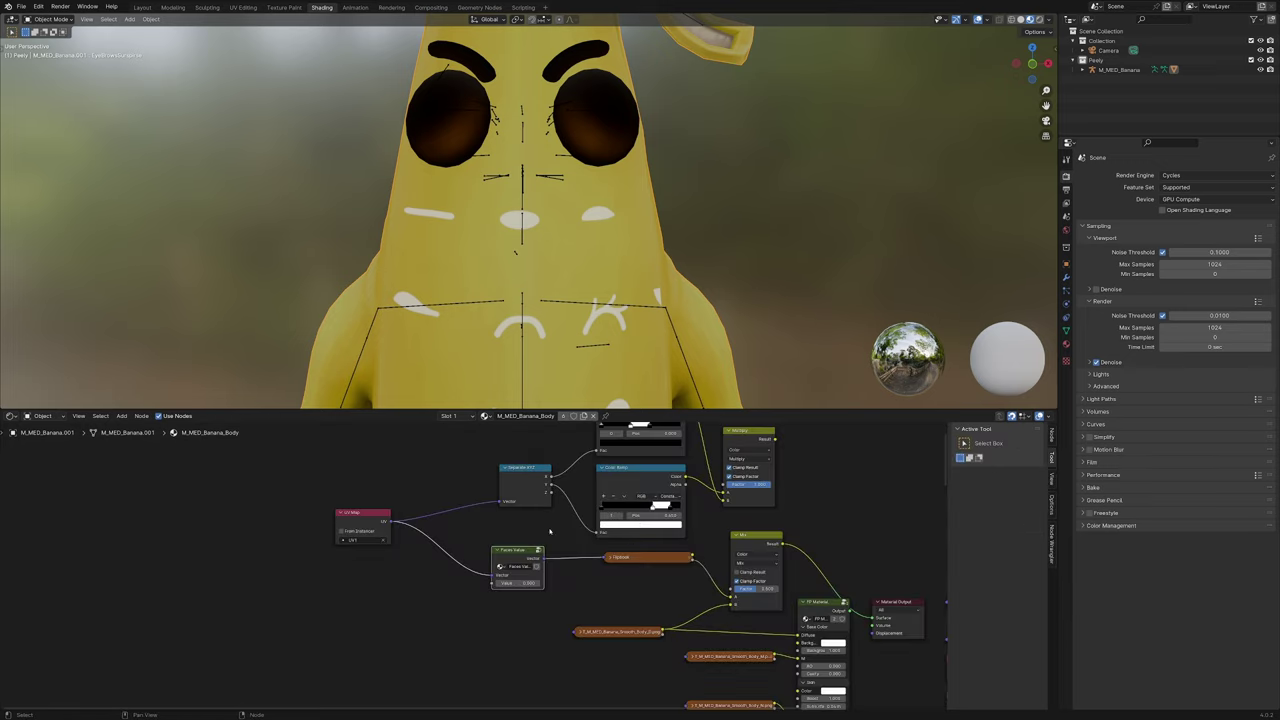
Scrub the Faces Value node's Value to check the white mouth shapes across rows and columns
{"action": "scroll", "coordinate": [478, 565], "scroll_direction": "up", "scroll_amount": 4}
{"action": "left_click_drag", "start_coordinate": [533, 589], "coordinate": [798, 589], "text": "shift"}
{"action": "left_click_drag", "start_coordinate": [682, 589], "coordinate": [830, 589], "text": "shift"}
{"action": "scroll", "coordinate": [681, 633], "scroll_direction": "down", "scroll_amount": 2}
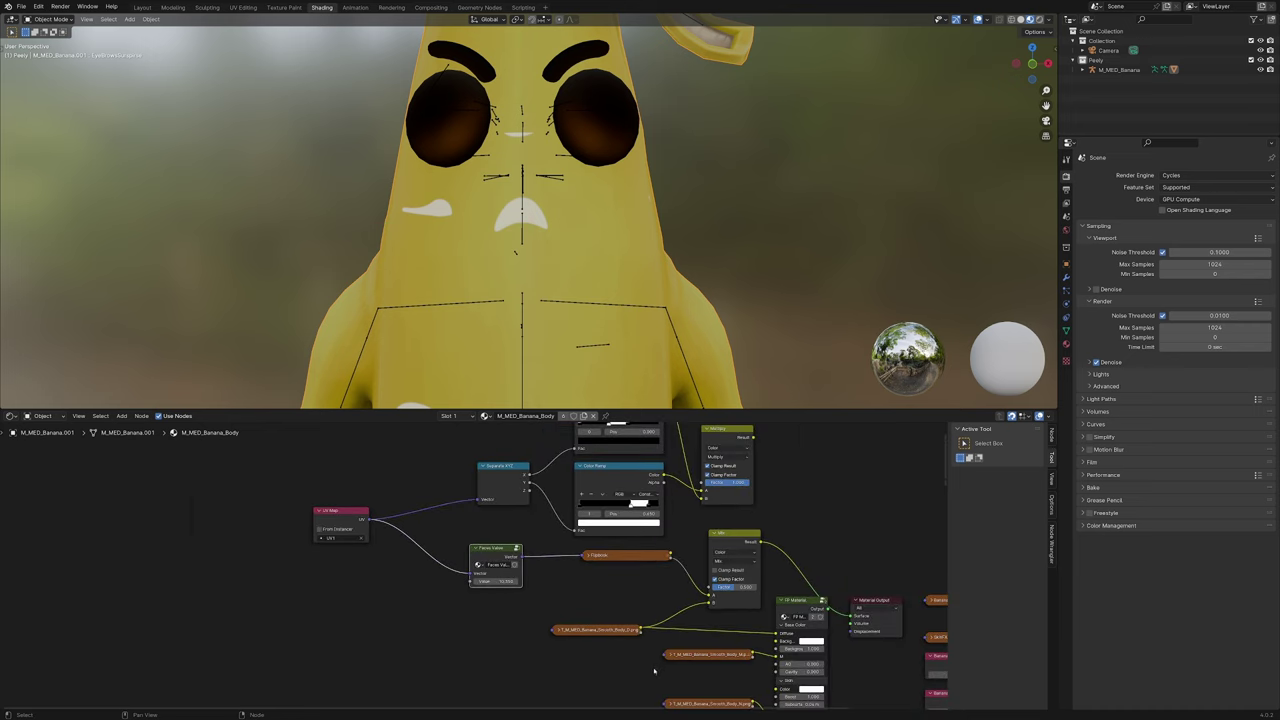
Move Flipbook next to Faces Value and wire its alpha to the Mix Factor, its colour to B and the body diffuse to A
{"action": "scroll", "coordinate": [654, 671], "scroll_direction": "up", "scroll_amount": 1}
{"action": "key", "text": "g"}
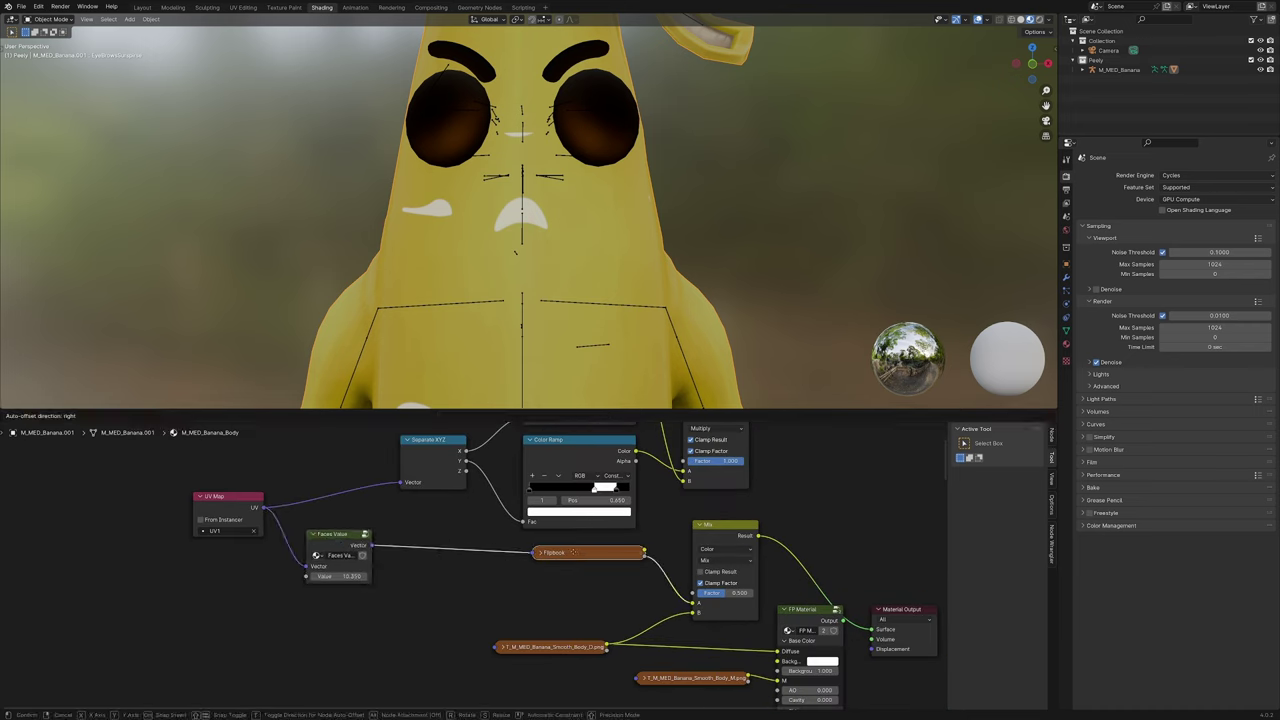
{"action": "left_click_drag", "start_coordinate": [573, 552], "coordinate": [432, 543]}
{"action": "left_click_drag", "start_coordinate": [692, 612], "coordinate": [692, 593]}
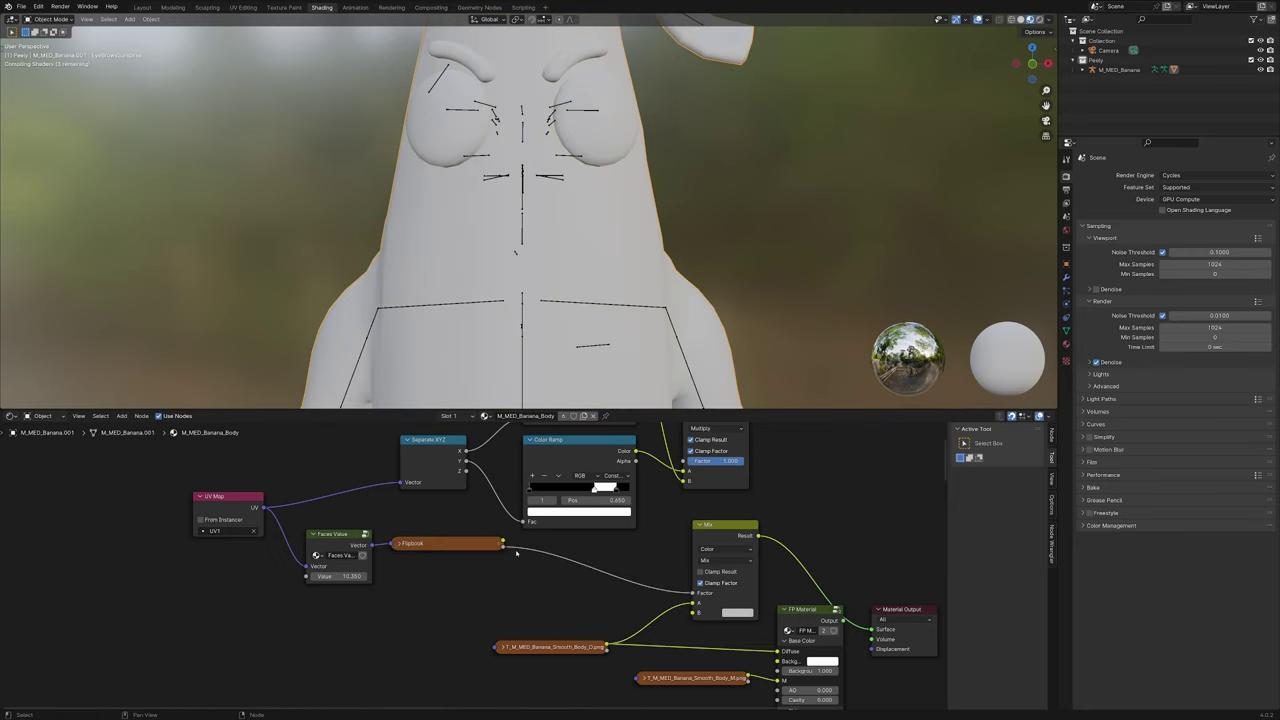
{"action": "left_click_drag", "start_coordinate": [503, 541], "coordinate": [693, 613]}
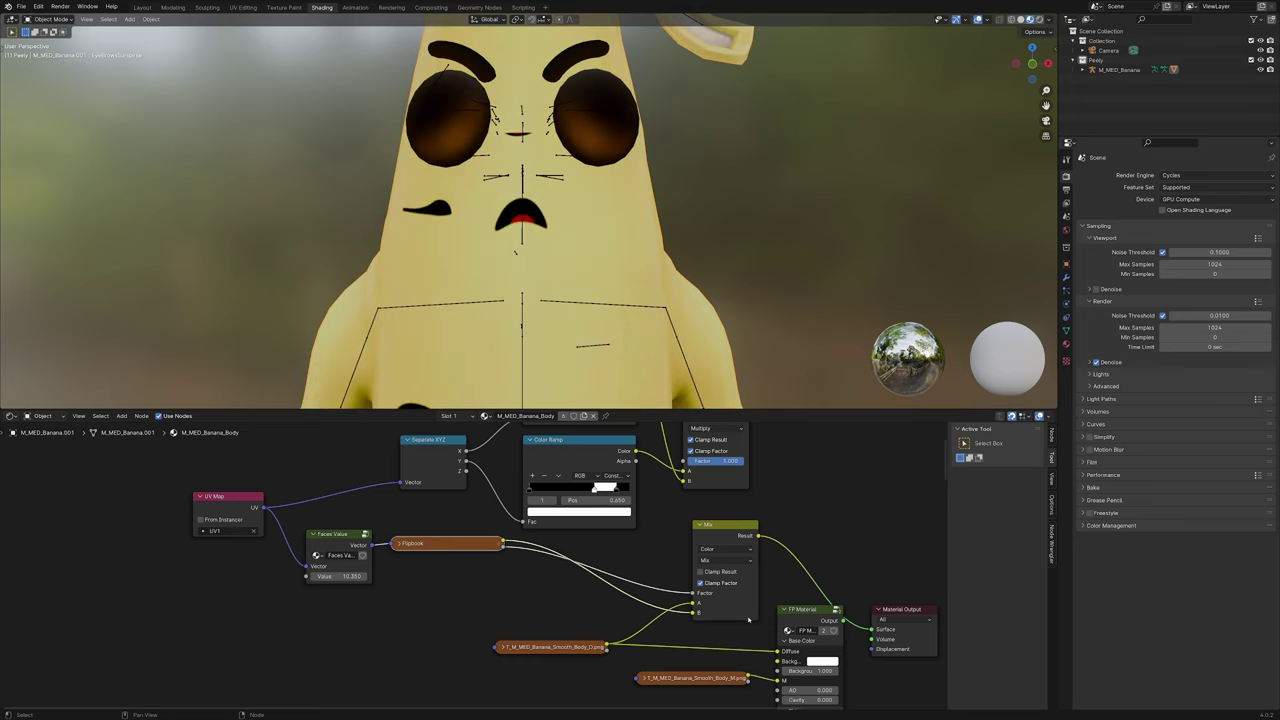
Scrub the Faces Value node's Value to preview the coloured mouths on the body
{"action": "scroll", "coordinate": [748, 620], "scroll_direction": "down", "scroll_amount": 3}
{"action": "middle_click_drag", "start_coordinate": [748, 620], "coordinate": [678, 635]}
{"action": "mouse_move", "coordinate": [354, 599]}
{"action": "left_mouse_down", "text": "shift"}
{"action": "mouse_move", "coordinate": [380, 599]}
{"action": "mouse_move", "coordinate": [366, 599]}
{"action": "left_mouse_up", "text": "shift"}
{"action": "middle_click_drag", "start_coordinate": [358, 599], "coordinate": [251, 605]}
{"action": "left_click_drag", "start_coordinate": [251, 605], "coordinate": [222, 605], "text": "shift"}
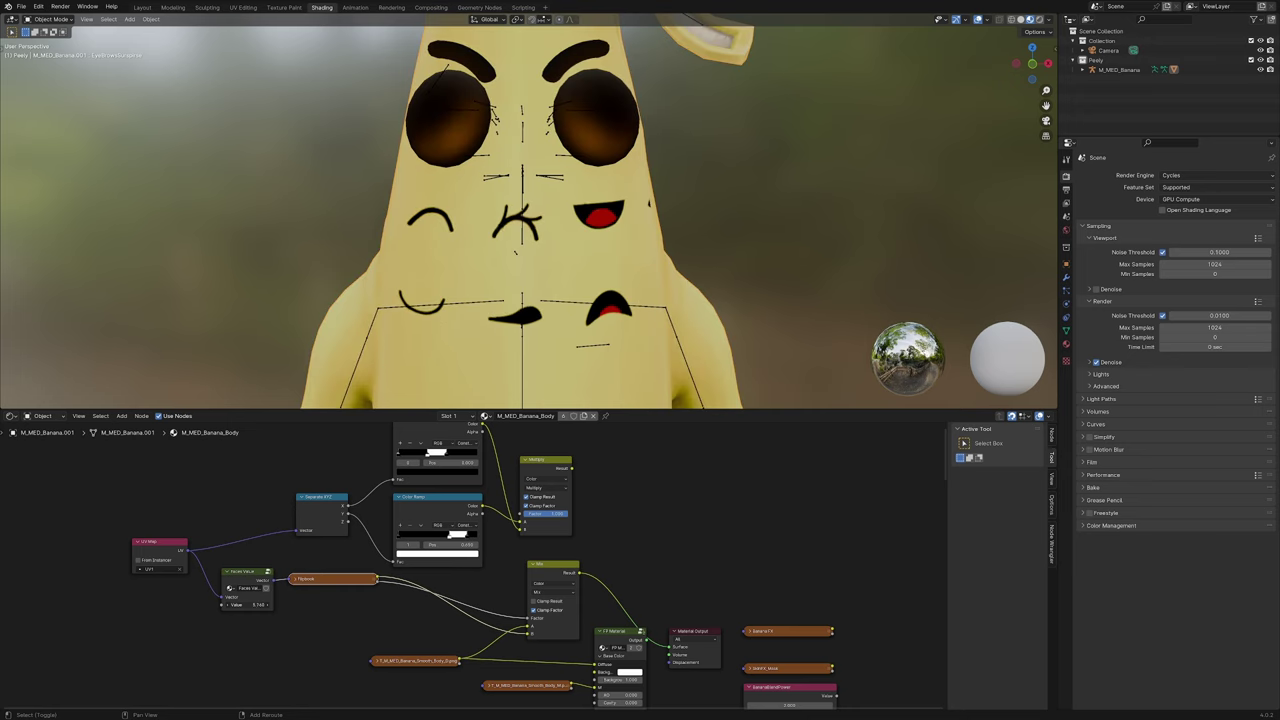
Rearrange the Separate XYZ, Color Ramp and mask Multiply nodes beside the UV Map and Flipbook nodes
{"action": "left_click_drag", "start_coordinate": [402, 570], "coordinate": [333, 588]}
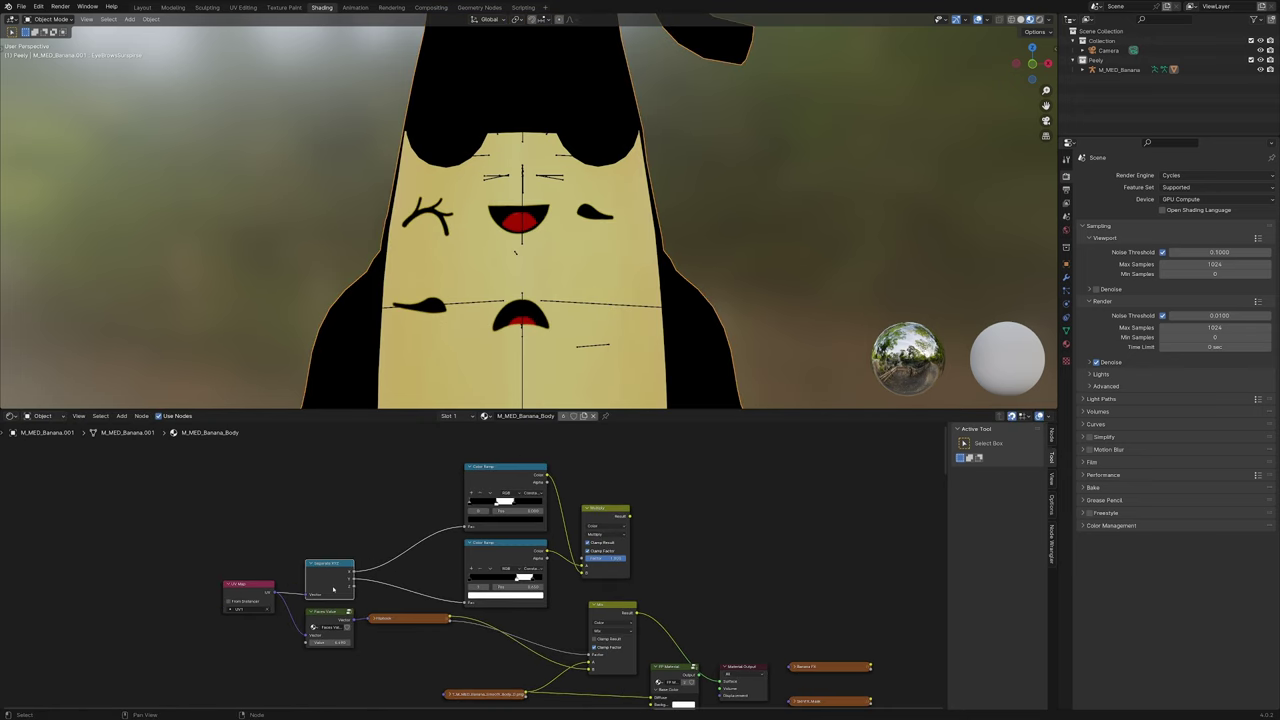
{"action": "left_click_drag", "start_coordinate": [403, 486], "coordinate": [524, 574]}
{"action": "key", "text": "g"}
{"action": "left_click", "coordinate": [428, 569]}
{"action": "scroll", "coordinate": [528, 589], "scroll_direction": "up", "scroll_amount": 3}
{"action": "middle_click_drag", "start_coordinate": [528, 589], "coordinate": [450, 553]}
{"action": "left_click_drag", "start_coordinate": [554, 465], "coordinate": [412, 452]}
Add a Math node set to Multiply after the colour Multiply node of the mask
{"action": "key", "text": "shift+a"}
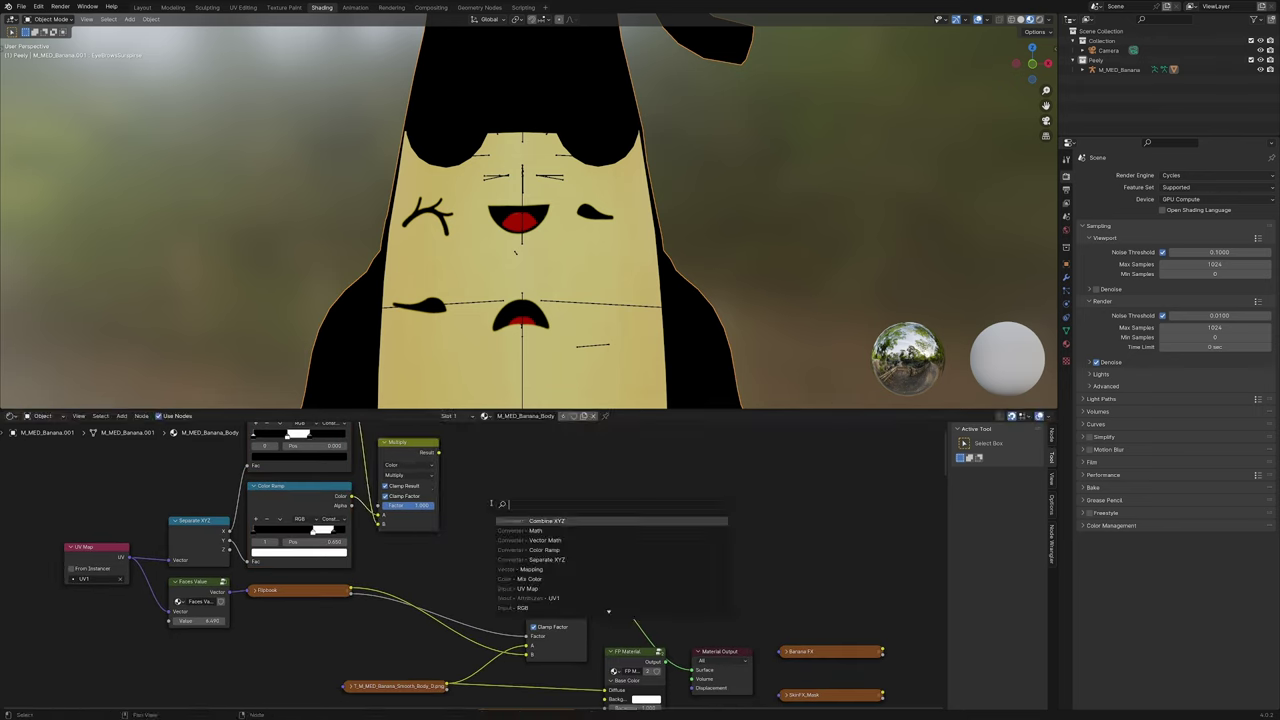
{"action": "type", "text": "math"}
{"action": "key", "text": "Return"}
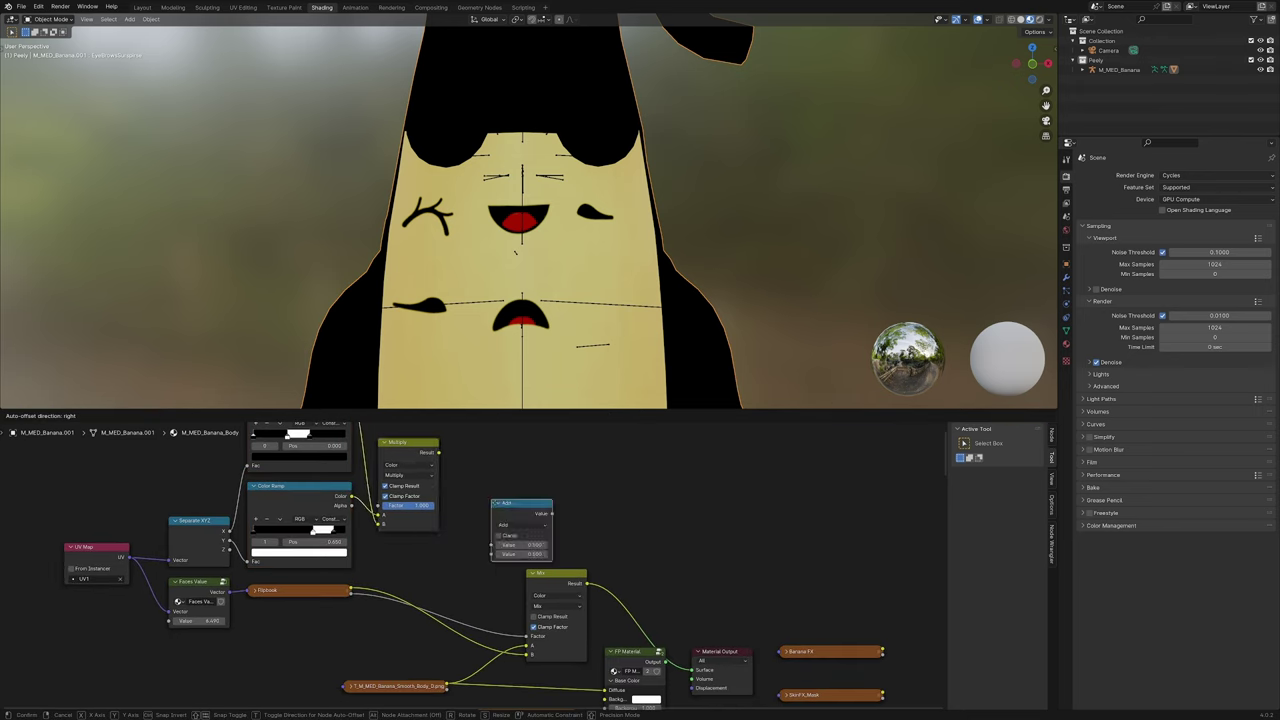
{"action": "left_click", "coordinate": [454, 507]}
{"action": "left_click", "coordinate": [474, 526]}
{"action": "left_click", "coordinate": [482, 566]}
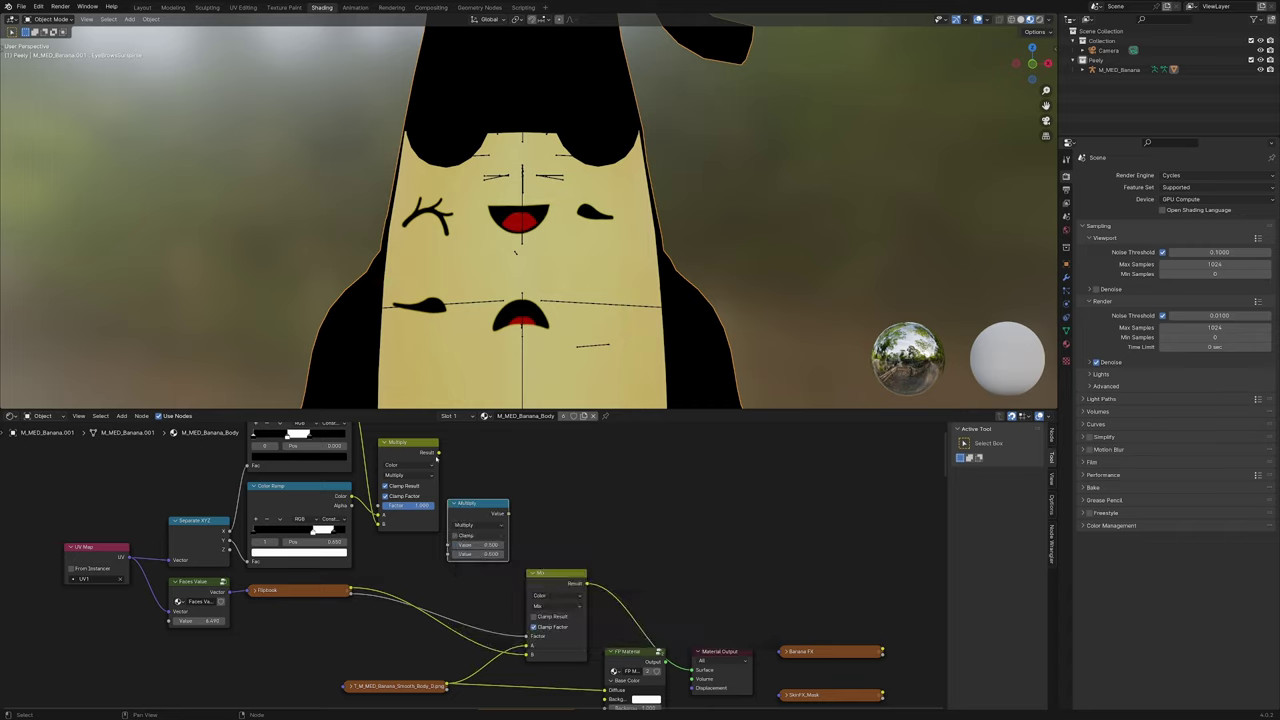
Multiply the mask result by the Flipbook alpha with Clamp enabled, and feed the product into the Mix node's Factor
{"action": "left_click_drag", "start_coordinate": [437, 453], "coordinate": [448, 545]}
{"action": "left_click_drag", "start_coordinate": [350, 590], "coordinate": [451, 556]}
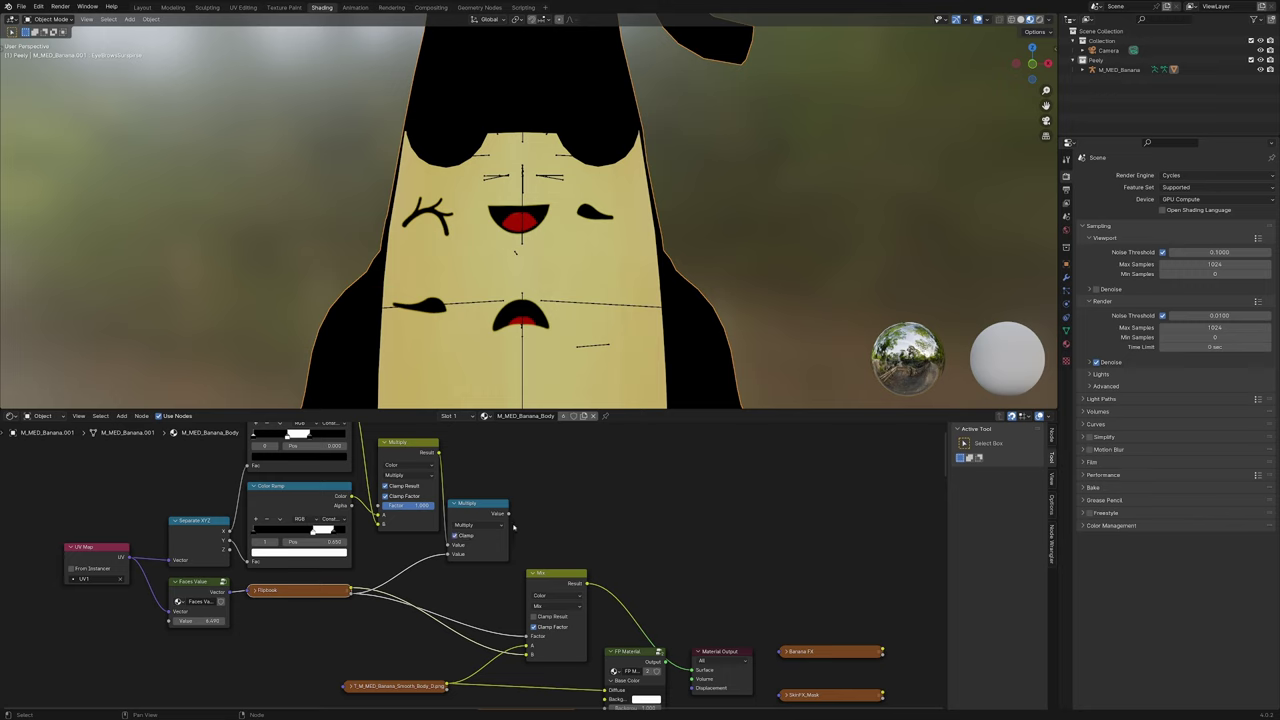
{"action": "left_click_drag", "start_coordinate": [509, 514], "coordinate": [529, 636]}
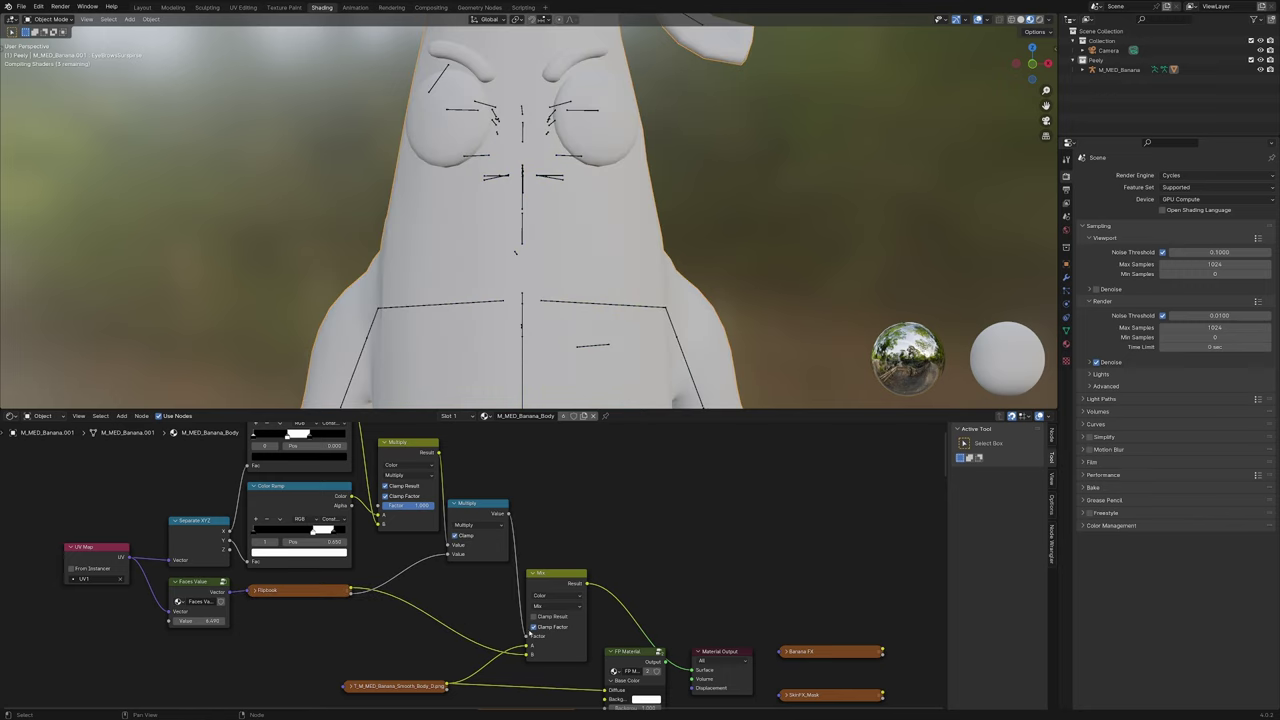
Scrub the Faces Value node's Value to check the single masked mouth on the face
{"action": "middle_click_drag", "start_coordinate": [533, 627], "coordinate": [655, 631]}
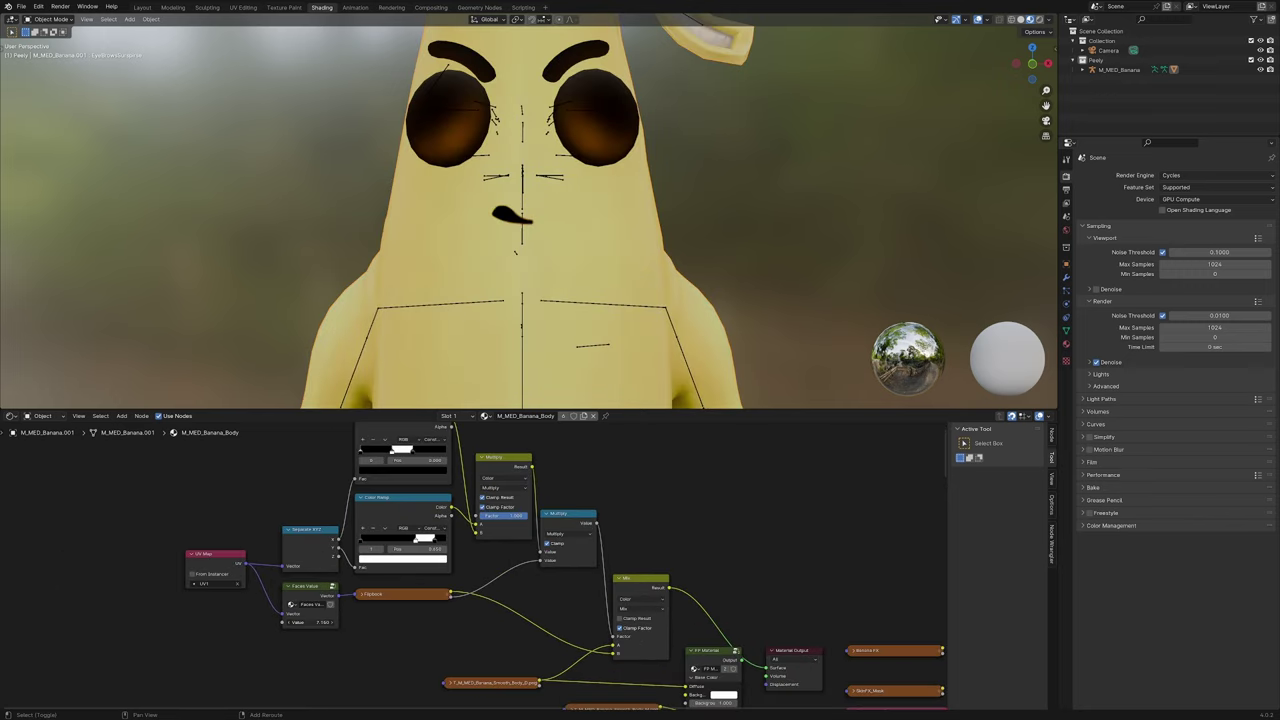
{"action": "left_click_drag", "start_coordinate": [311, 622], "coordinate": [420, 622]}
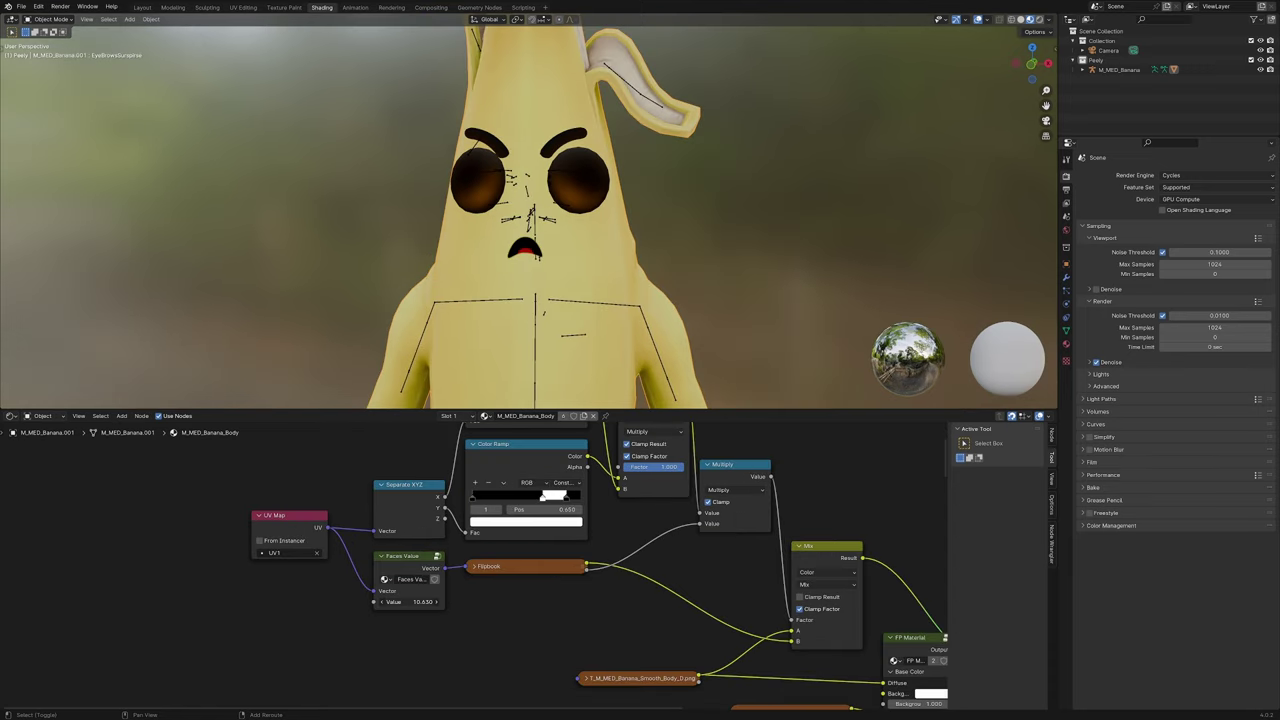
{"action": "left_click_drag", "start_coordinate": [415, 601], "coordinate": [410, 601]}
{"action": "left_click", "coordinate": [430, 591]}
Select the banana's armature in Pose Mode and show the head bone's custom properties
{"action": "mouse_move", "coordinate": [577, 212]}
{"action": "middle_mouse_down"}
{"action": "mouse_move", "coordinate": [533, 216]}
{"action": "mouse_move", "coordinate": [569, 205]}
{"action": "middle_mouse_up"}
{"action": "left_click", "coordinate": [556, 249]}
{"action": "key", "text": "ctrl+Tab"}
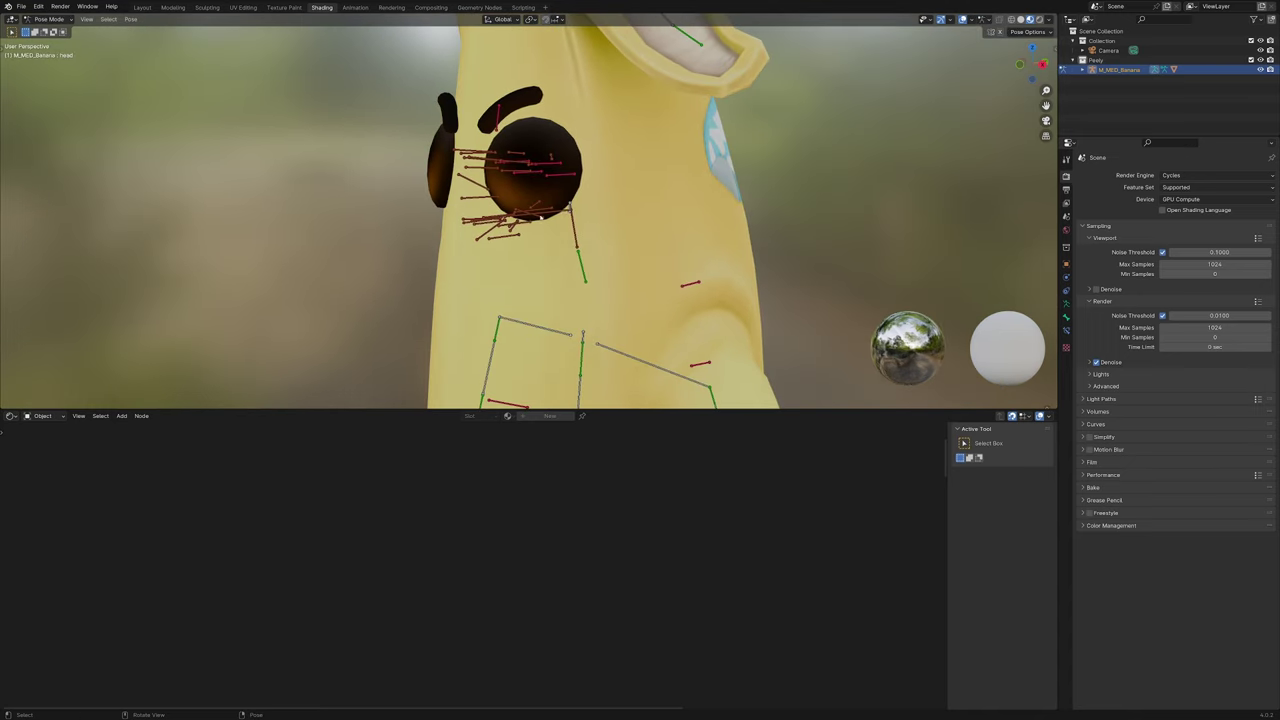
{"action": "left_click", "coordinate": [1055, 49]}
{"action": "middle_click_drag", "start_coordinate": [1046, 238], "coordinate": [1075, 243]}
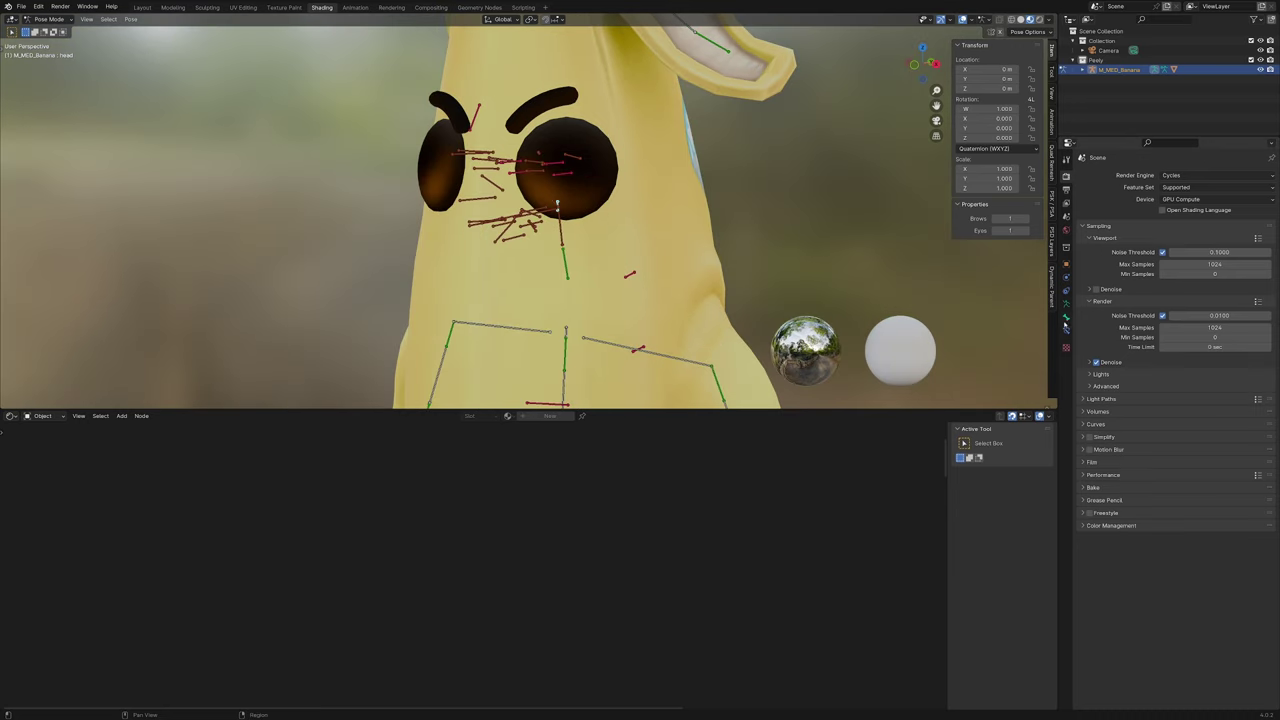
{"action": "left_click", "coordinate": [1066, 317]}
{"action": "left_click", "coordinate": [1112, 419]}
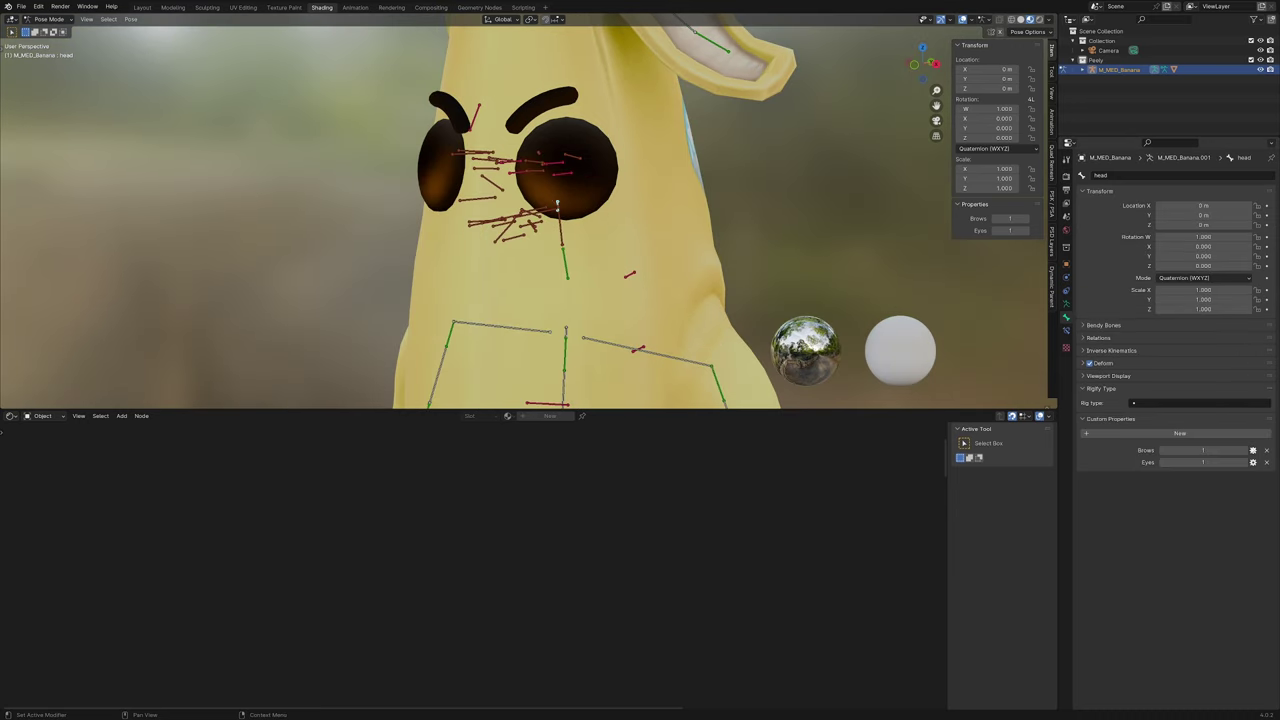
Add a custom property to the head bone, with type Integer and the name Mouths
{"action": "left_click", "coordinate": [1180, 433]}
{"action": "left_click", "coordinate": [1253, 474]}
{"action": "left_click", "coordinate": [1230, 490]}
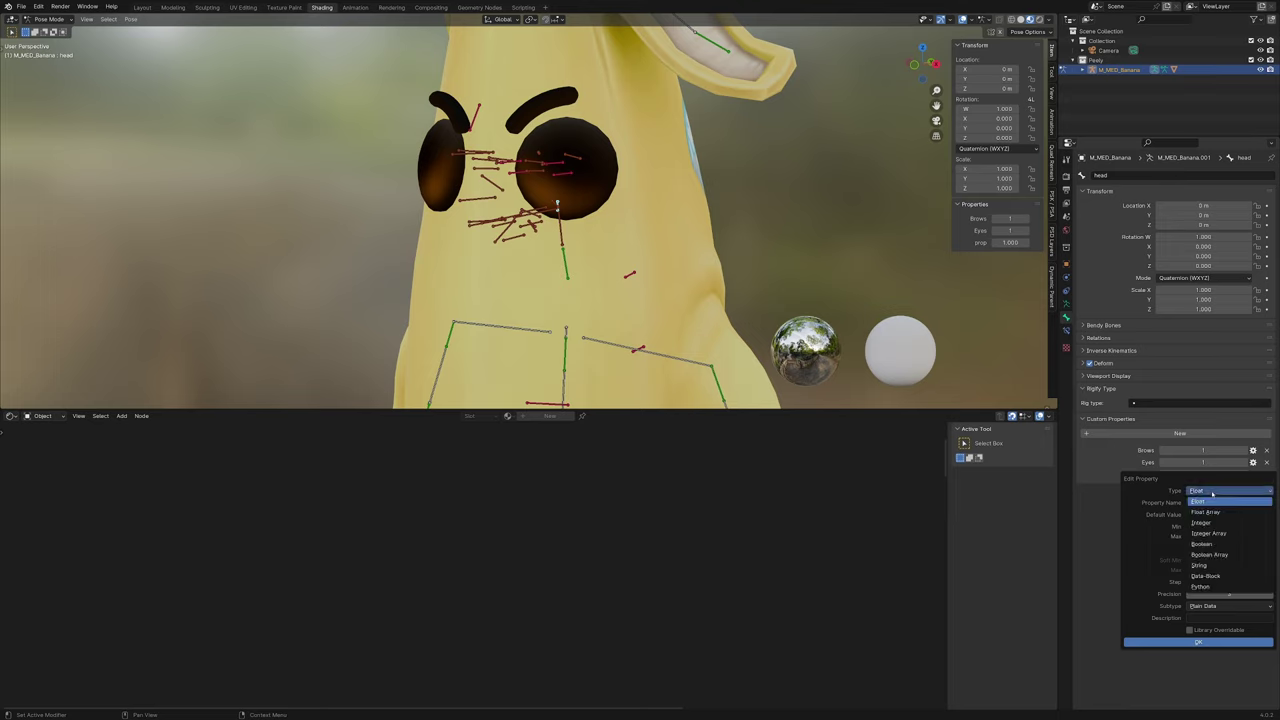
{"action": "left_click", "coordinate": [1205, 522]}
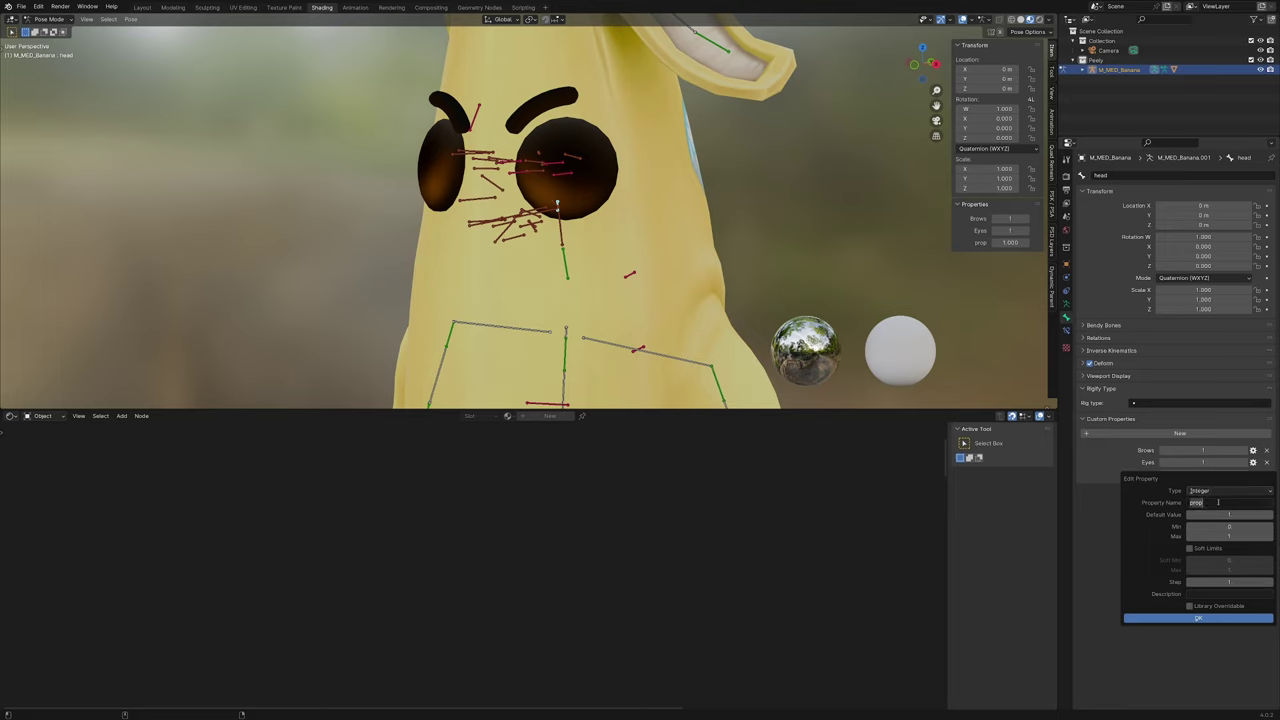
{"action": "type", "text": "Mouths"}
{"action": "key", "text": "Return"}
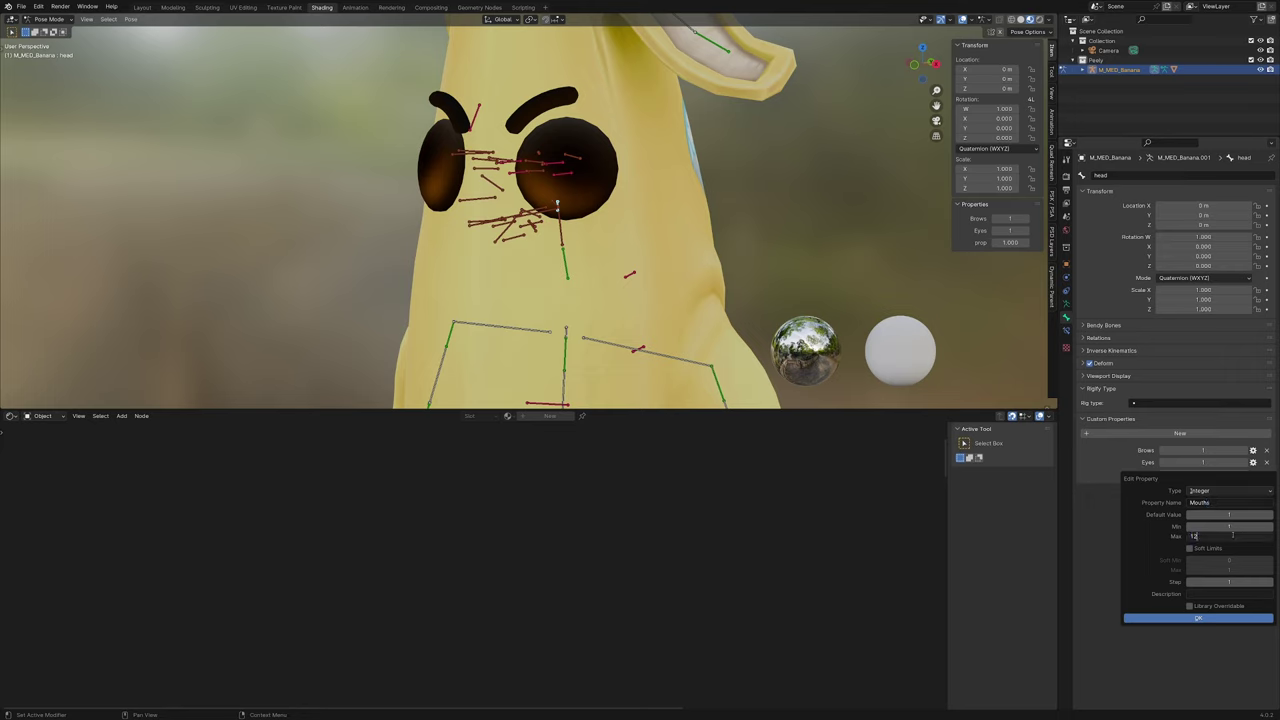
Limit the Mouths property to a minimum of 0 and a maximum of 11
{"action": "left_click", "coordinate": [1233, 536]}
{"action": "type", "text": "12"}
{"action": "key", "text": "Return"}
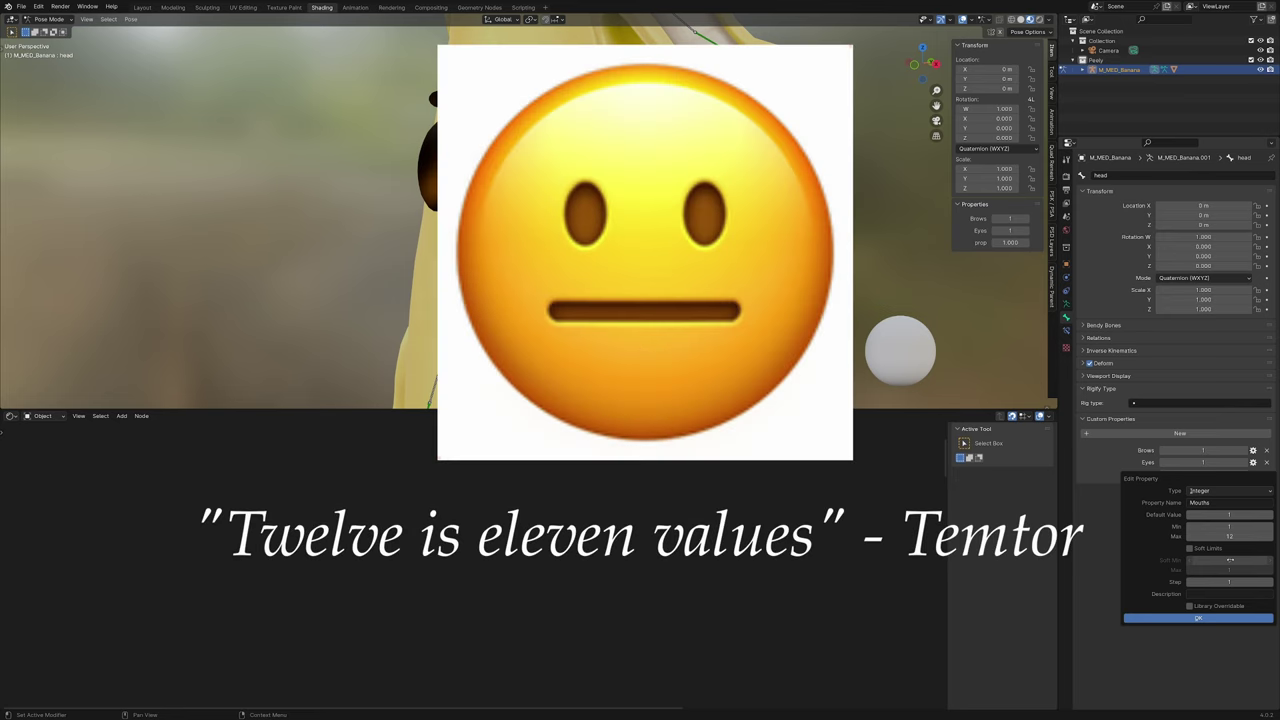
{"action": "left_click", "coordinate": [1230, 536]}
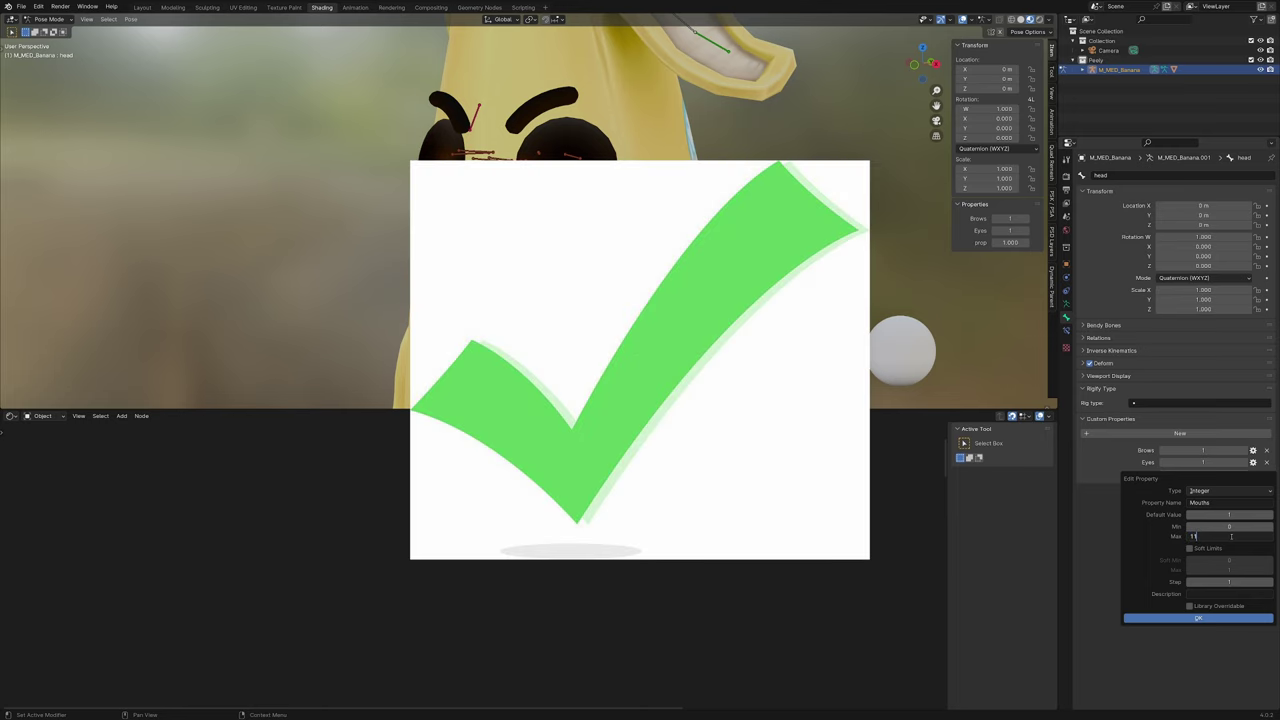
{"action": "left_click", "coordinate": [1200, 618]}
Copy the Mouths property as a new driver and paste it onto the Value of the body material's Faces Value node
{"action": "right_click", "coordinate": [1205, 473]}
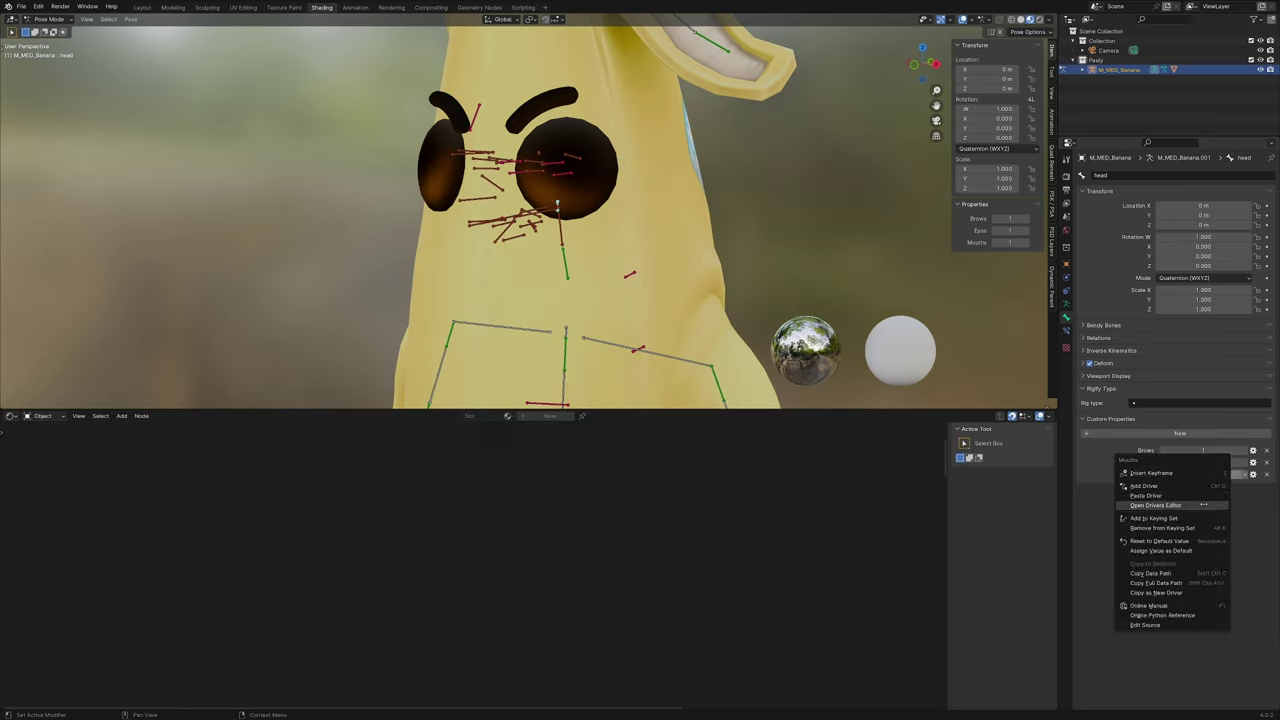
{"action": "left_click", "coordinate": [1188, 593]}
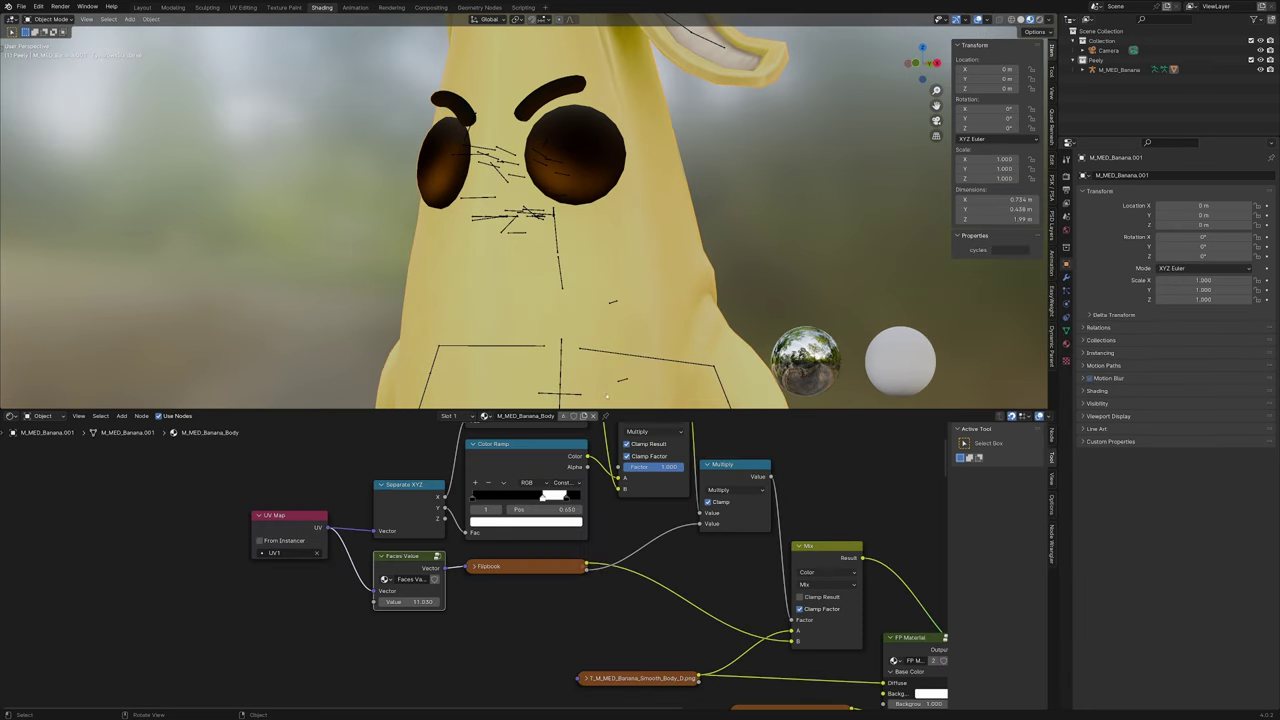
{"action": "middle_click_drag", "start_coordinate": [540, 604], "coordinate": [587, 579]}
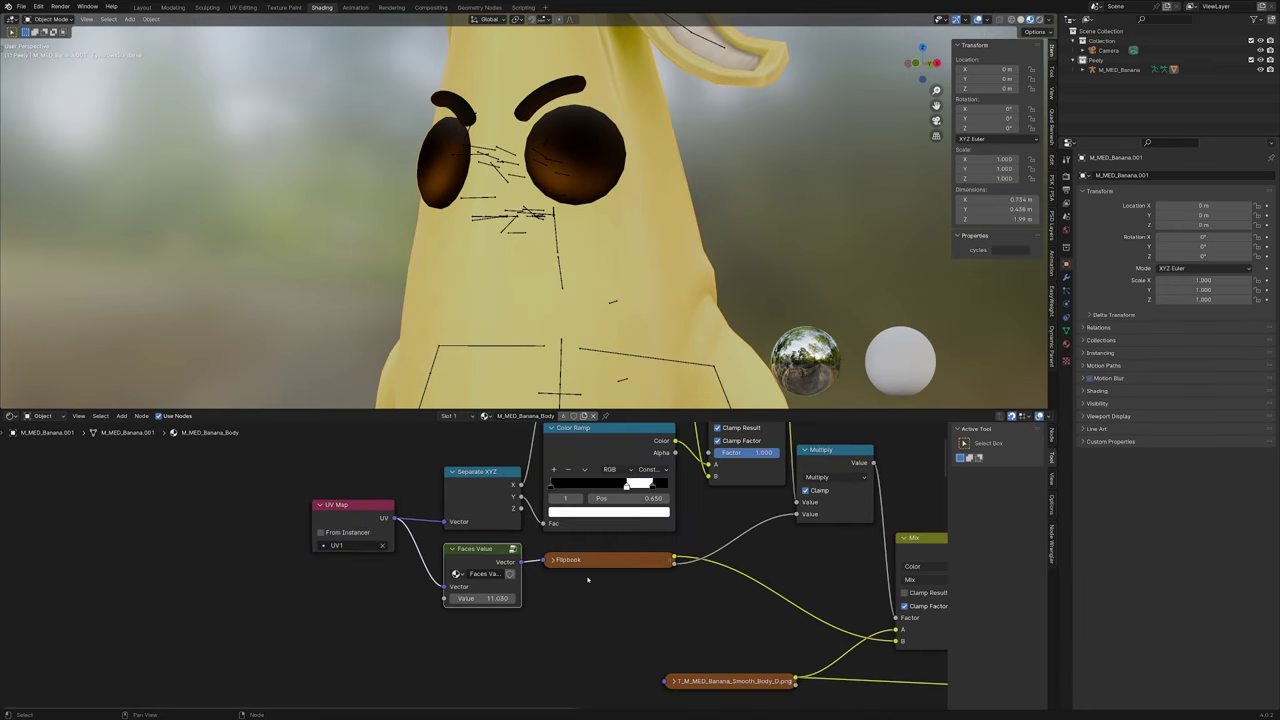
{"action": "right_click", "coordinate": [500, 600]}
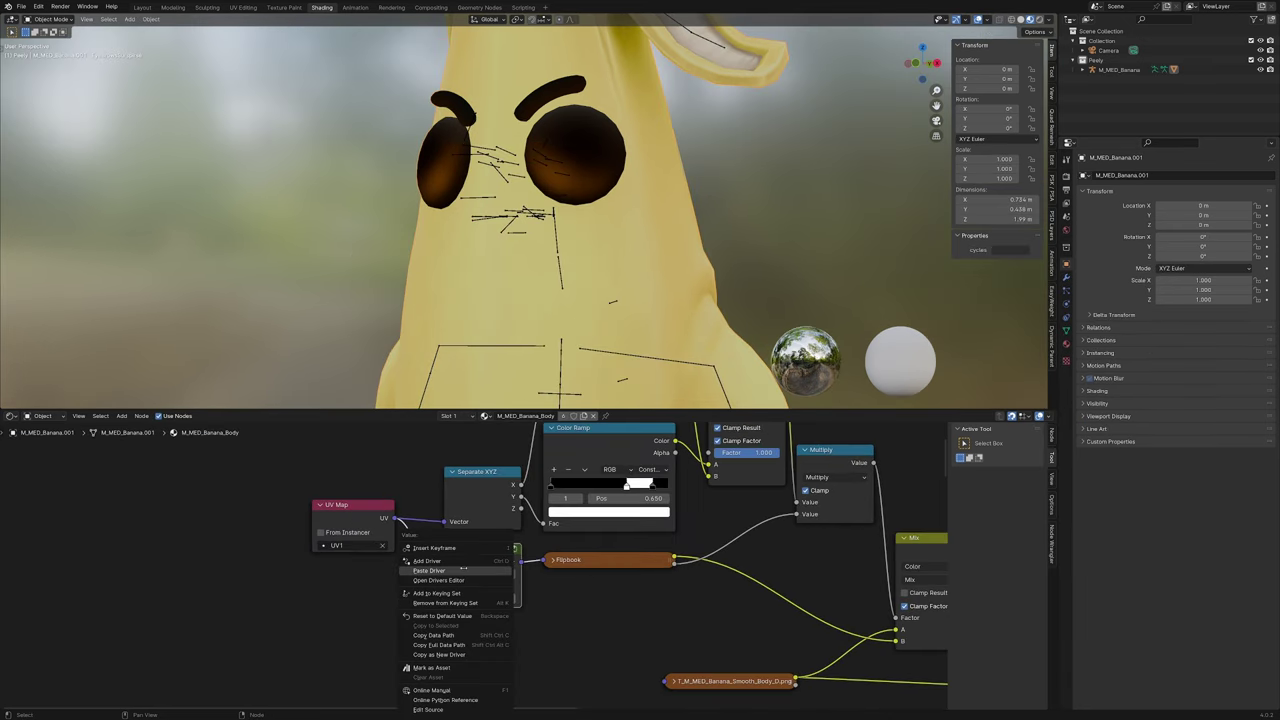
{"action": "left_click", "coordinate": [463, 569]}
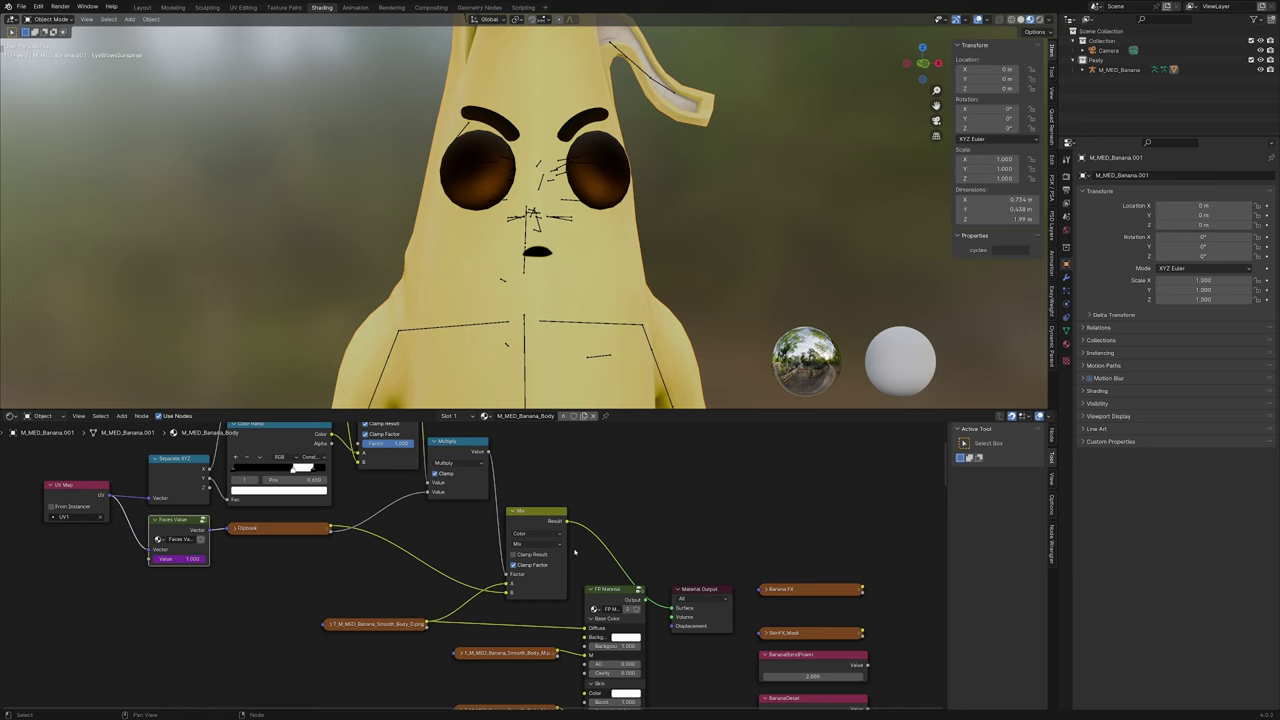
Connect the Mix node's Result to the FP Material's Diffuse and link the FP Material to the Material Output's Surface
{"action": "scroll", "coordinate": [578, 550], "scroll_direction": "up", "scroll_amount": 2}
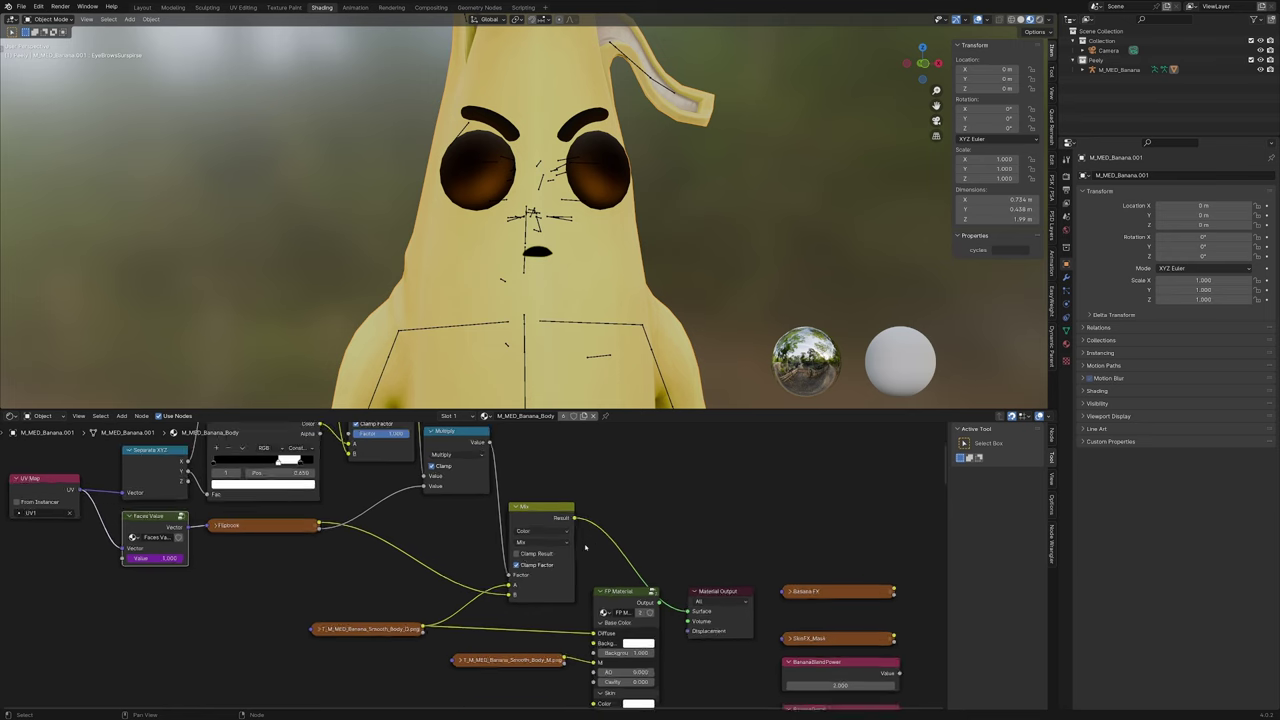
{"action": "middle_click_drag", "start_coordinate": [573, 533], "coordinate": [549, 517]}
{"action": "left_click_drag", "start_coordinate": [548, 501], "coordinate": [568, 625]}
{"action": "left_click", "coordinate": [593, 594], "text": "ctrl+shift"}
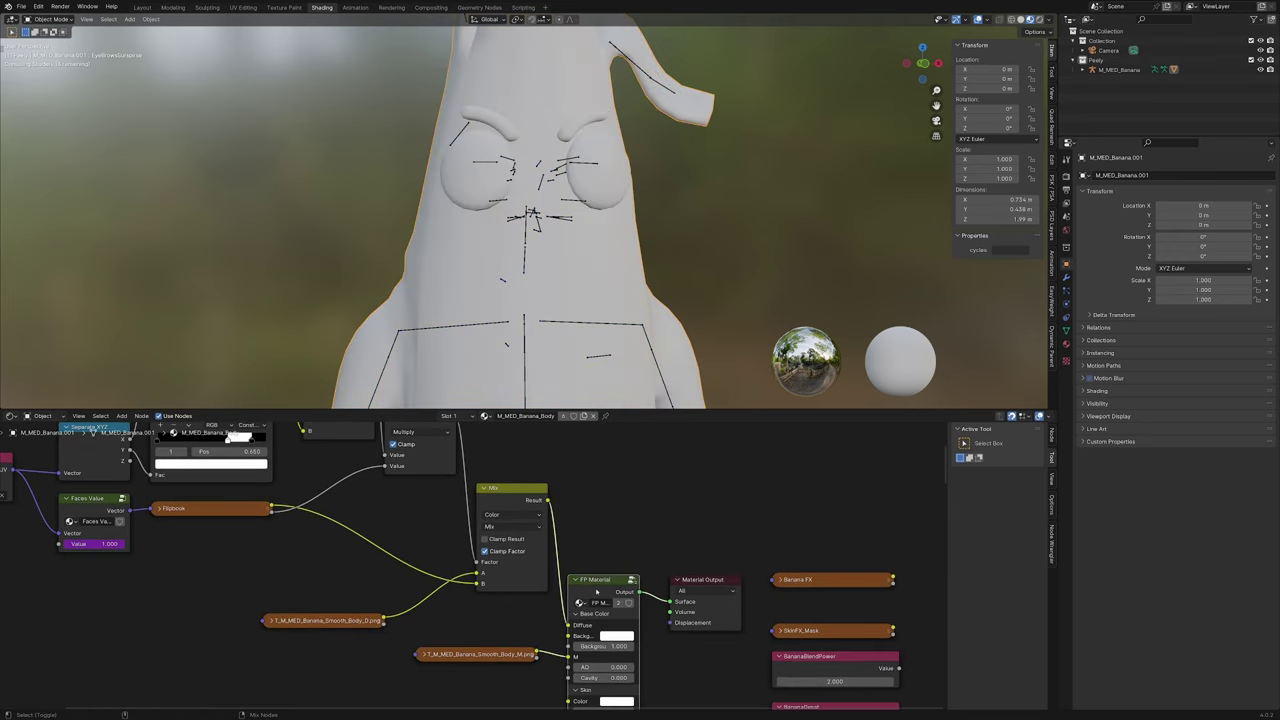
Scrub the head bone's Mouths property in Pose Mode to check the driven mouth on the face
{"action": "mouse_move", "coordinate": [672, 358]}
{"action": "middle_mouse_down"}
{"action": "mouse_move", "coordinate": [582, 372]}
{"action": "mouse_move", "coordinate": [660, 385]}
{"action": "middle_mouse_up"}
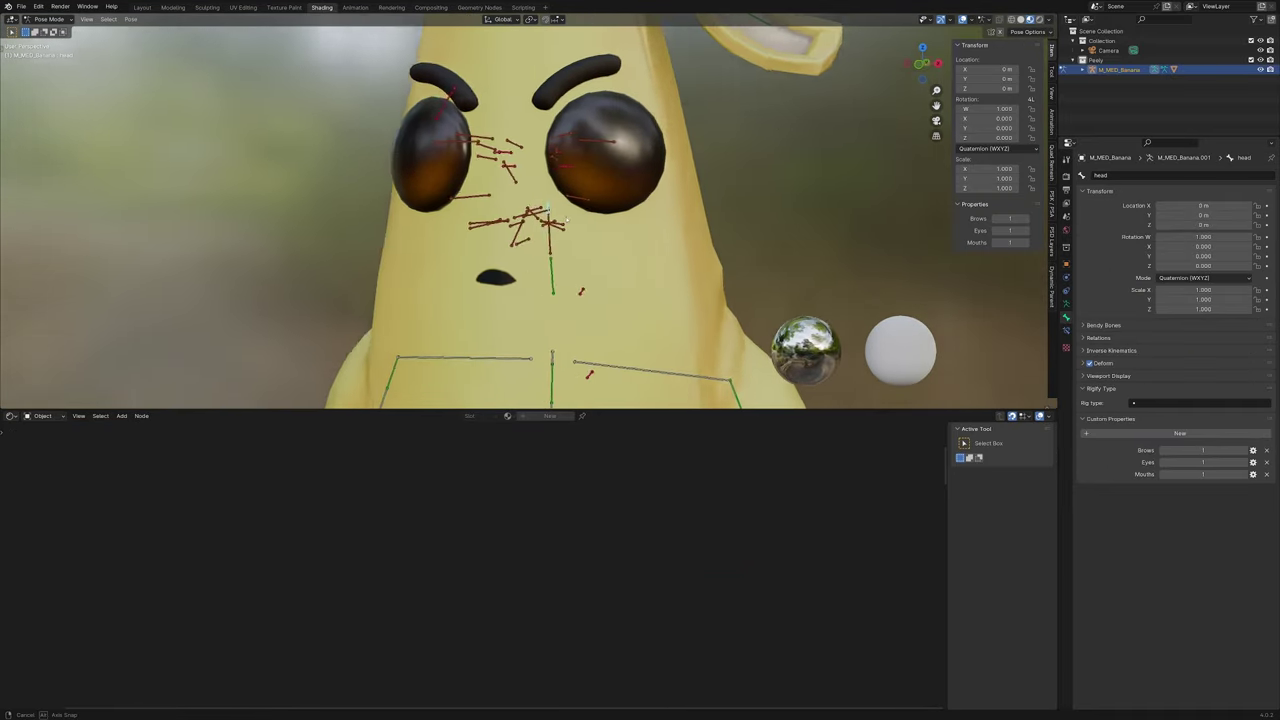
{"action": "scroll", "coordinate": [563, 227], "scroll_direction": "down", "scroll_amount": 2}
{"action": "middle_click_drag", "start_coordinate": [567, 219], "coordinate": [575, 232]}
{"action": "mouse_move", "coordinate": [1010, 242]}
{"action": "left_mouse_down"}
{"action": "mouse_move", "coordinate": [1045, 242]}
{"action": "mouse_move", "coordinate": [1018, 242]}
{"action": "left_mouse_up"}
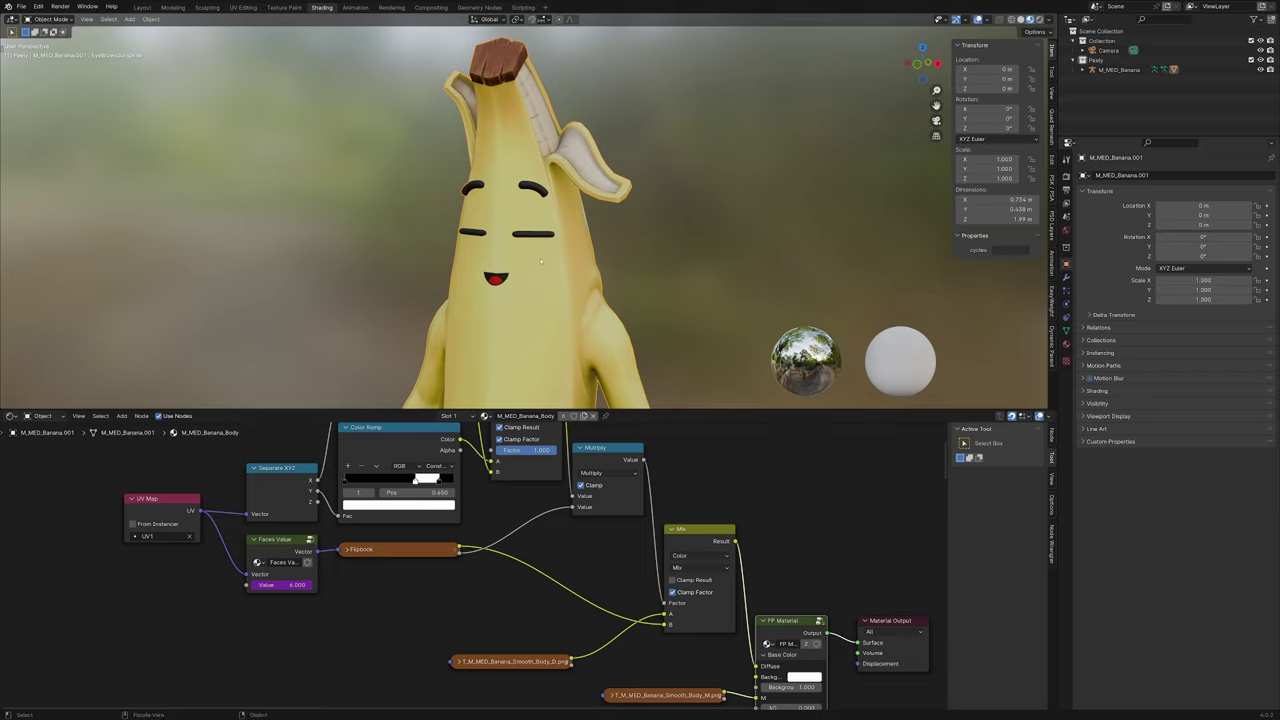
Examine the UV Map, Faces Value and Flipbook nodes of the banana body's mouth setup
{"action": "middle_click_drag", "start_coordinate": [331, 564], "coordinate": [576, 553]}
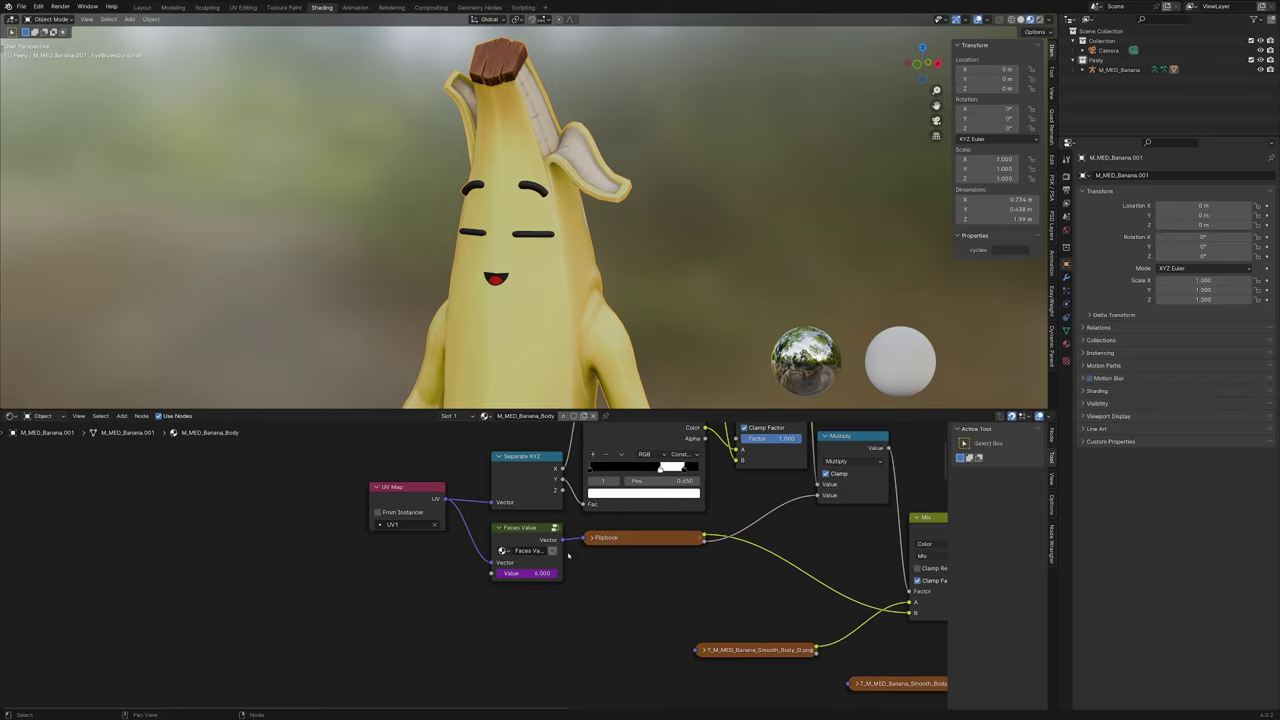
{"action": "left_click", "coordinate": [521, 530]}
{"action": "scroll", "coordinate": [521, 535], "scroll_direction": "down", "scroll_amount": 3}
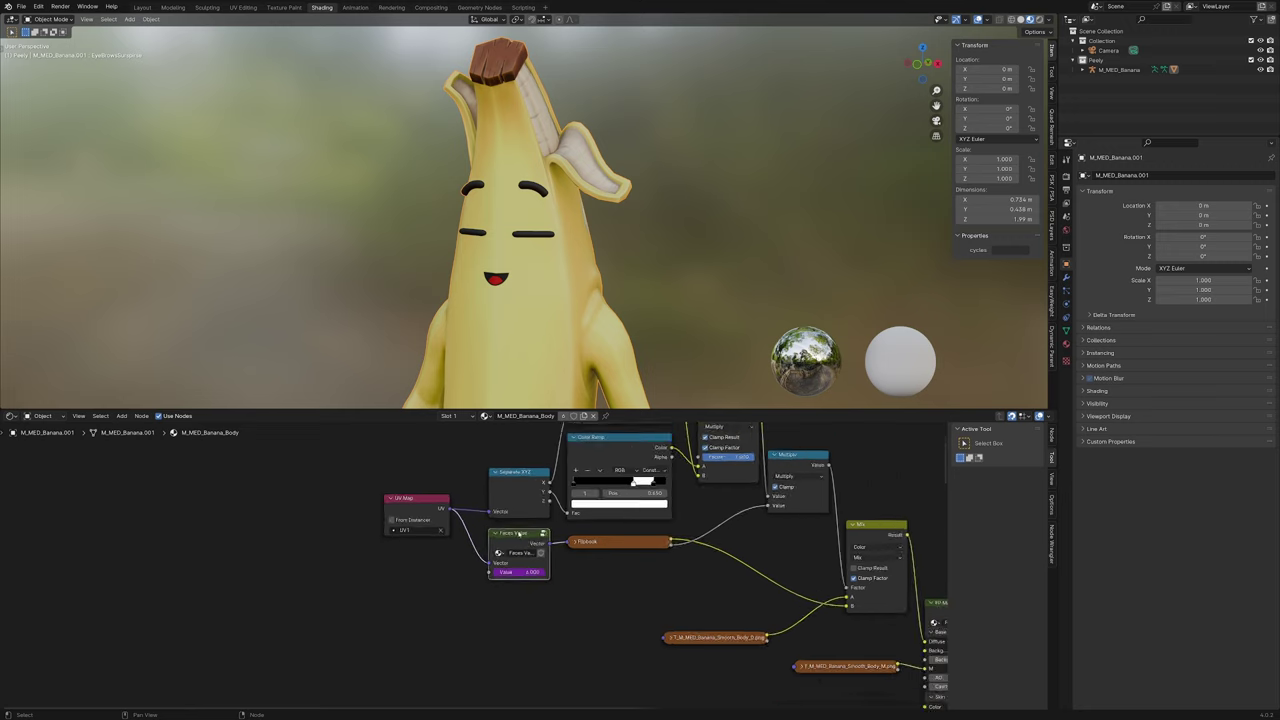
{"action": "left_click_drag", "start_coordinate": [388, 464], "coordinate": [708, 573]}
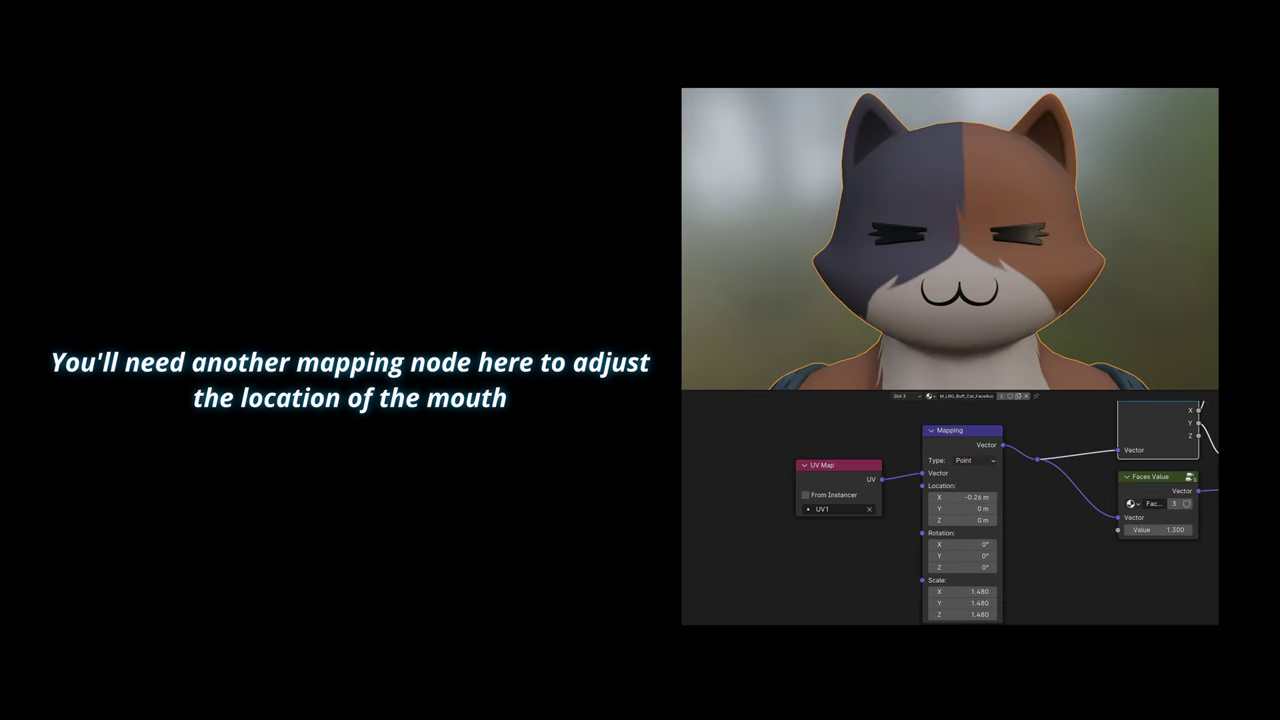